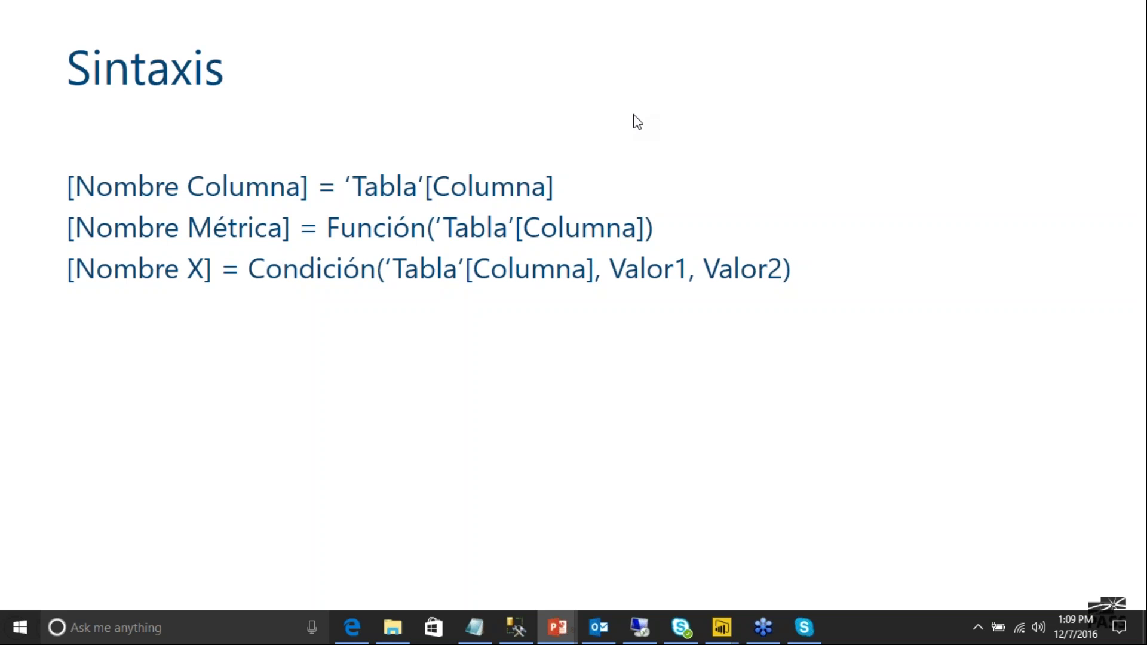
# Step: Advance the presentation to the Demo slide and switch to the DemoDAXVersion0 report in Power BI Desktop
pyautogui.press('Right')
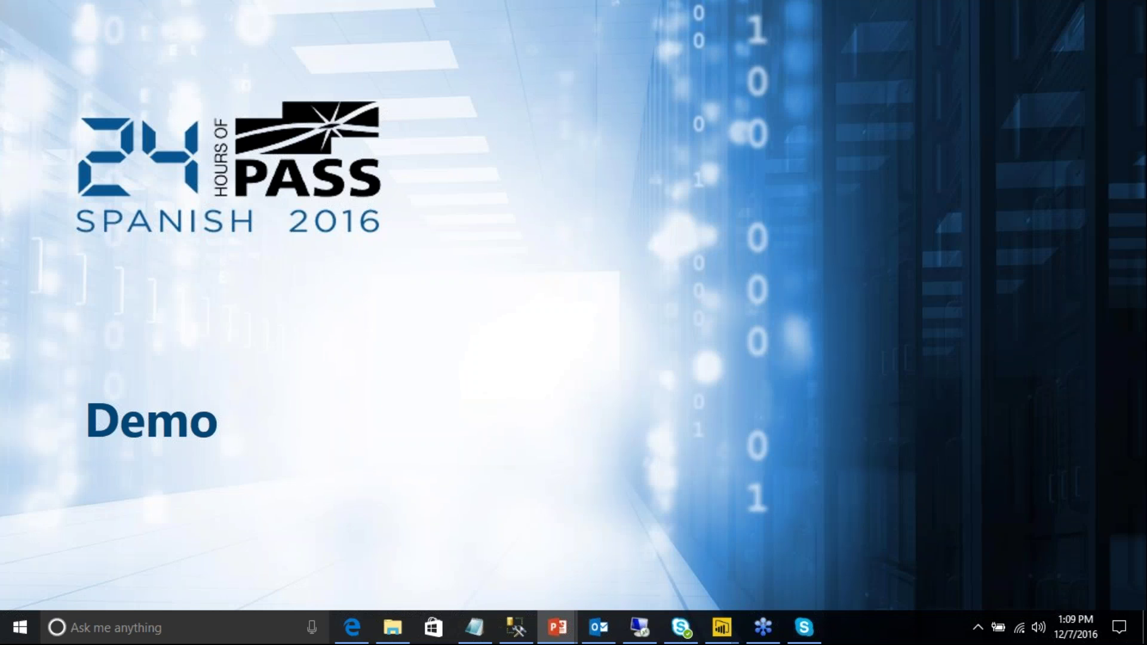
pyautogui.moveTo(722, 627)
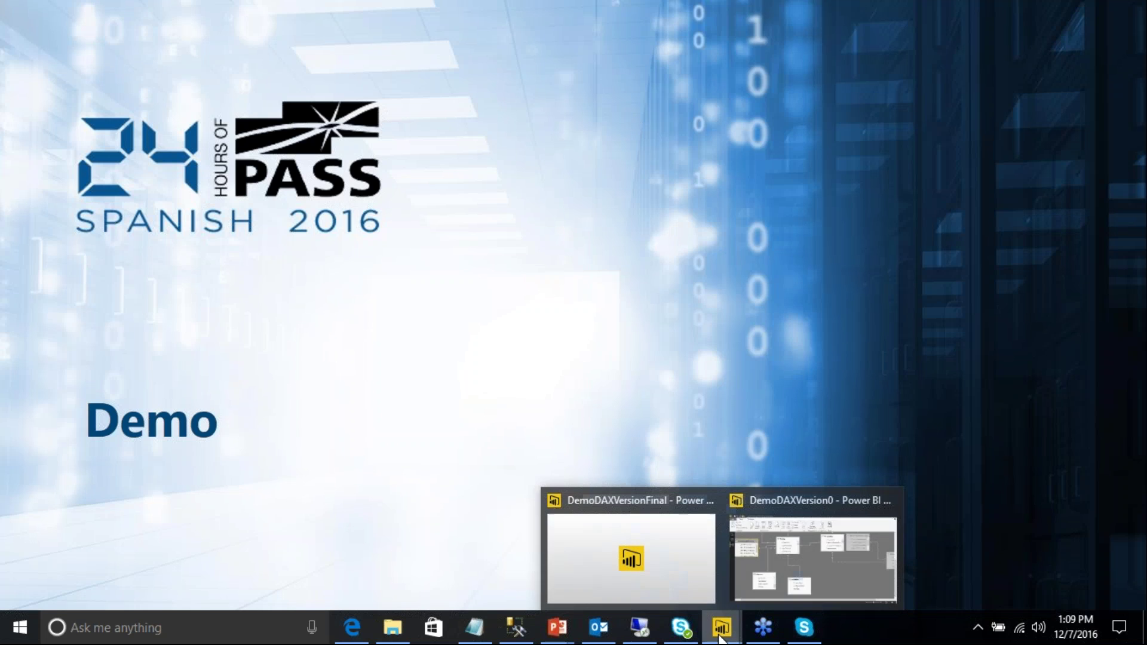
pyautogui.click(792, 573)
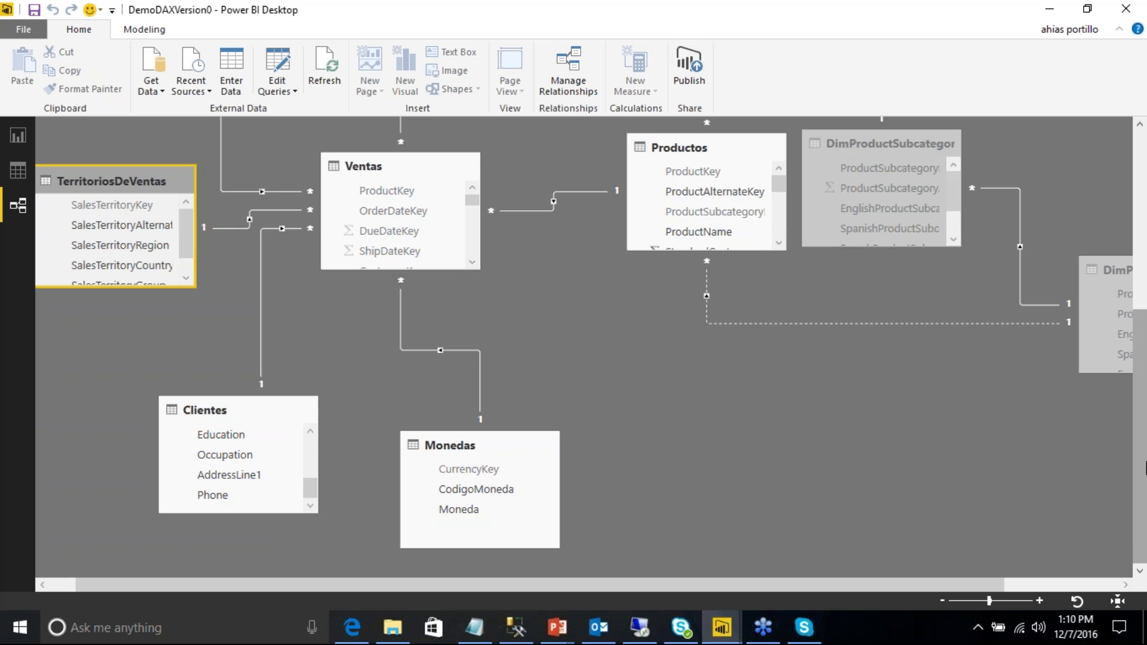
# Step: Examine the relationships between Ventas and the surrounding Promociones, Fechas de Ordenes, Productos, Clientes and Monedas tables in the model diagram
pyautogui.moveTo(1140, 460); pyautogui.dragTo(1146, 378)
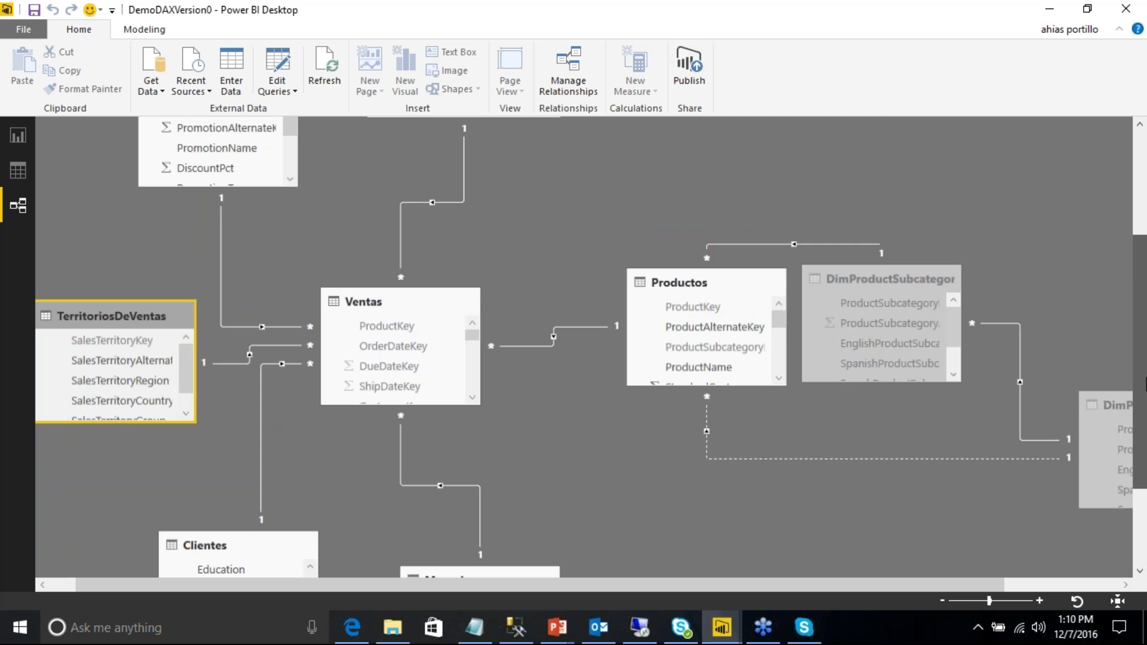
pyautogui.moveTo(1146, 383); pyautogui.dragTo(1146, 308)
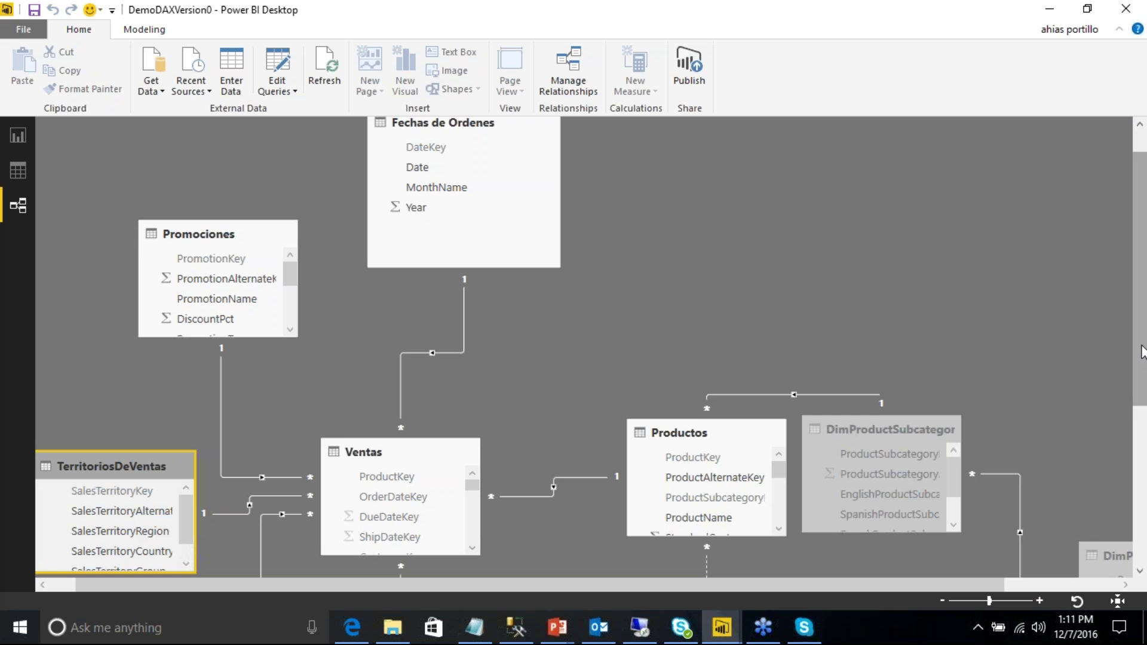
pyautogui.moveTo(1143, 358); pyautogui.dragTo(1143, 440)
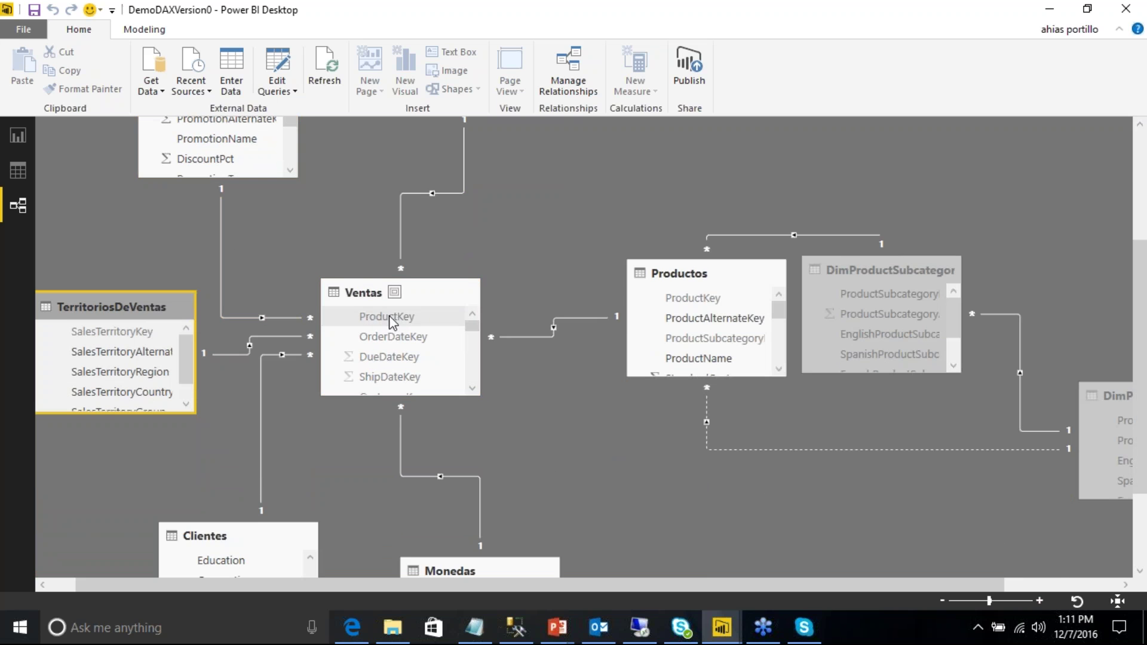
pyautogui.moveTo(1141, 376); pyautogui.dragTo(1146, 263)
pyautogui.moveTo(1142, 310); pyautogui.dragTo(1144, 346)
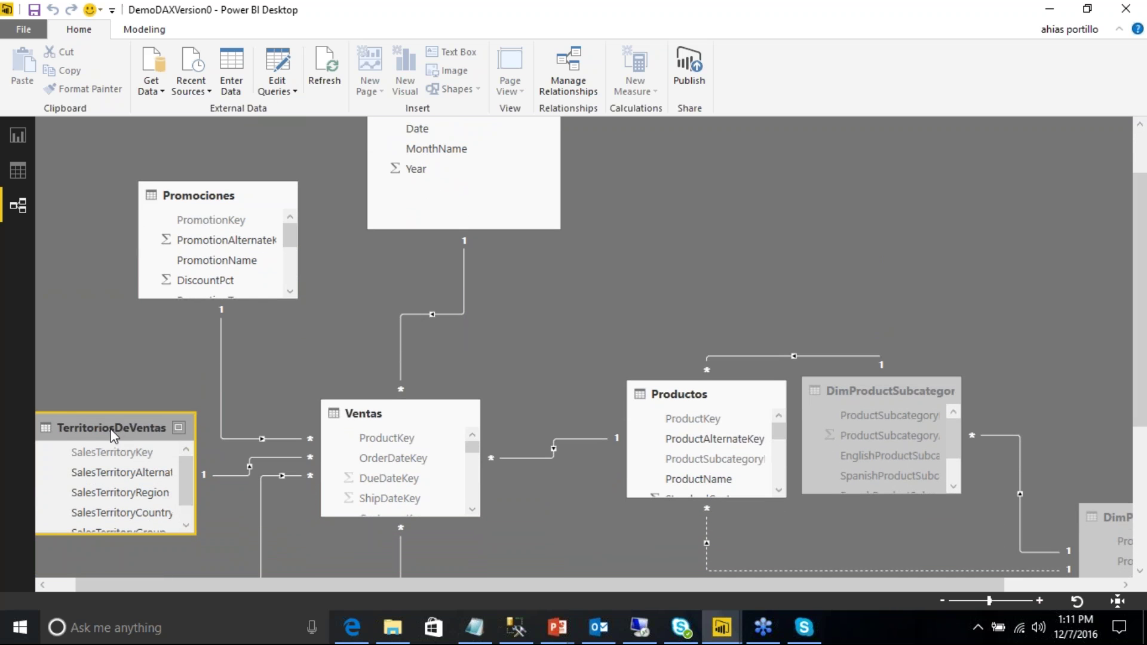
pyautogui.moveTo(1142, 326); pyautogui.dragTo(1146, 399)
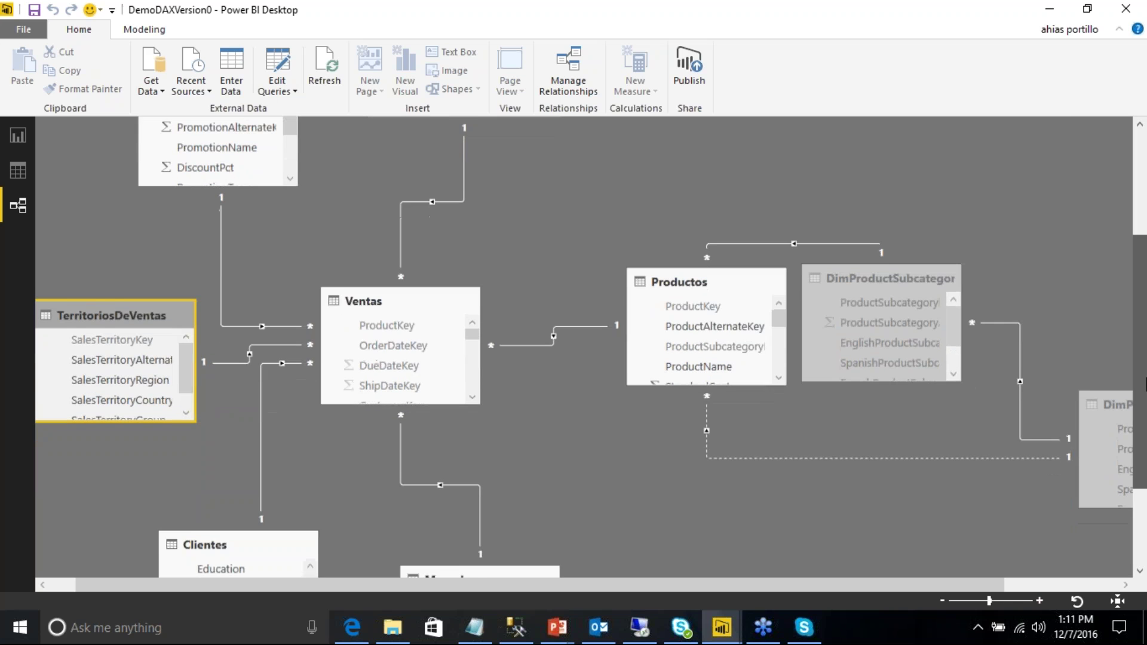
pyautogui.moveTo(1143, 313); pyautogui.dragTo(1144, 359)
pyautogui.moveTo(757, 583); pyautogui.dragTo(898, 589)
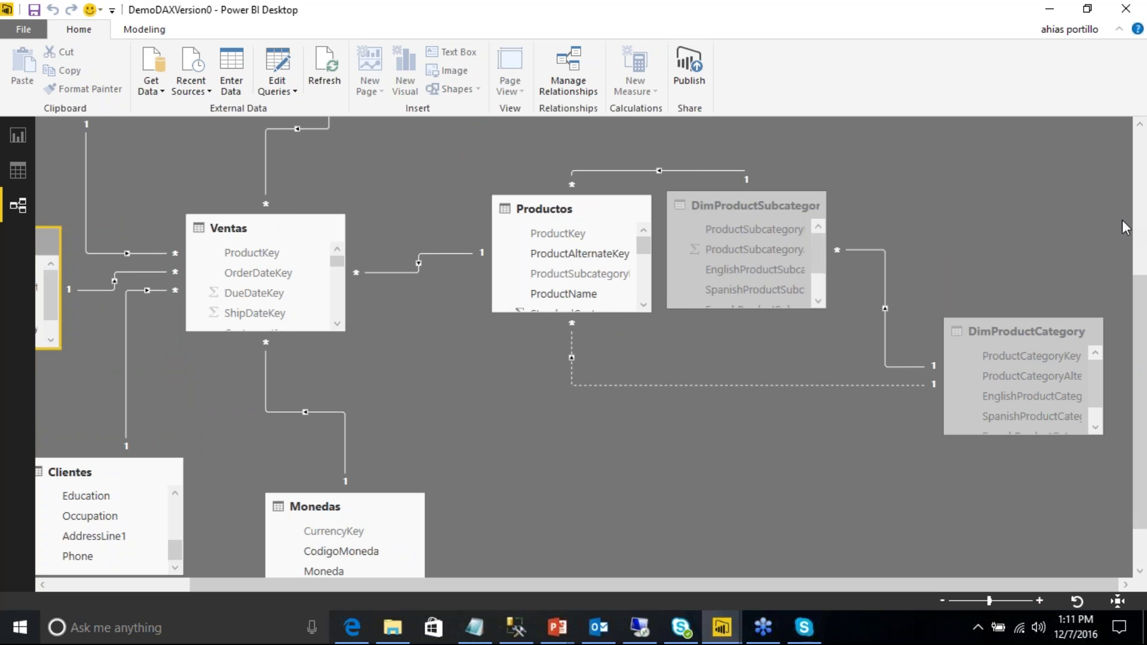
pyautogui.moveTo(1146, 357); pyautogui.dragTo(1145, 391)
pyautogui.moveTo(915, 585); pyautogui.dragTo(834, 587)
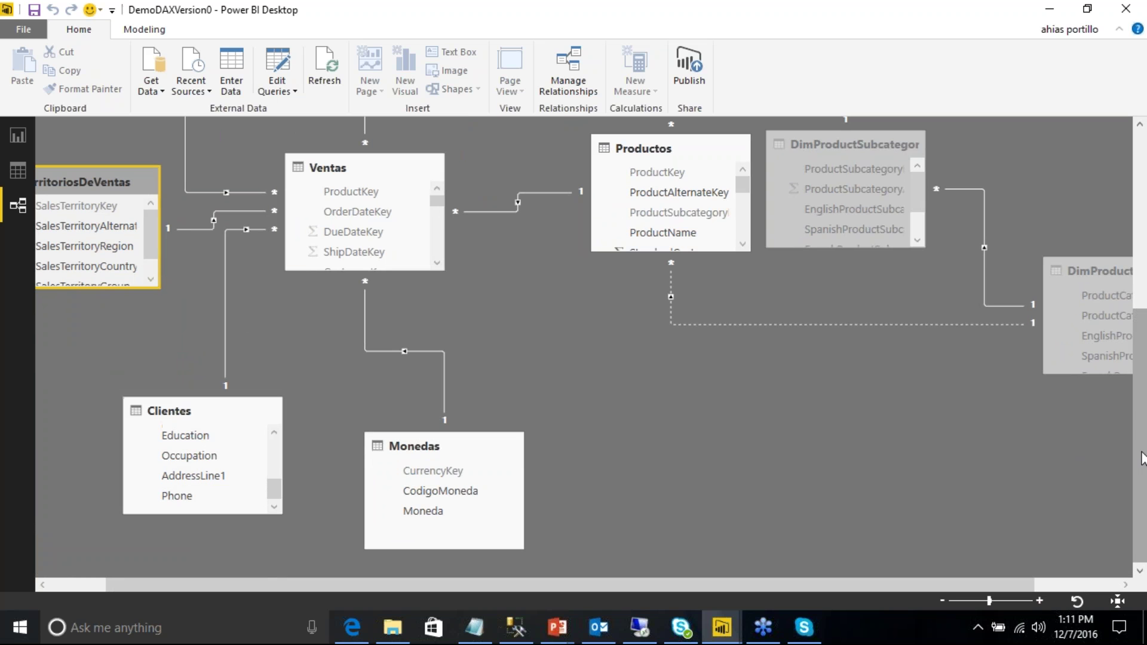
pyautogui.moveTo(1143, 454); pyautogui.dragTo(1146, 364)
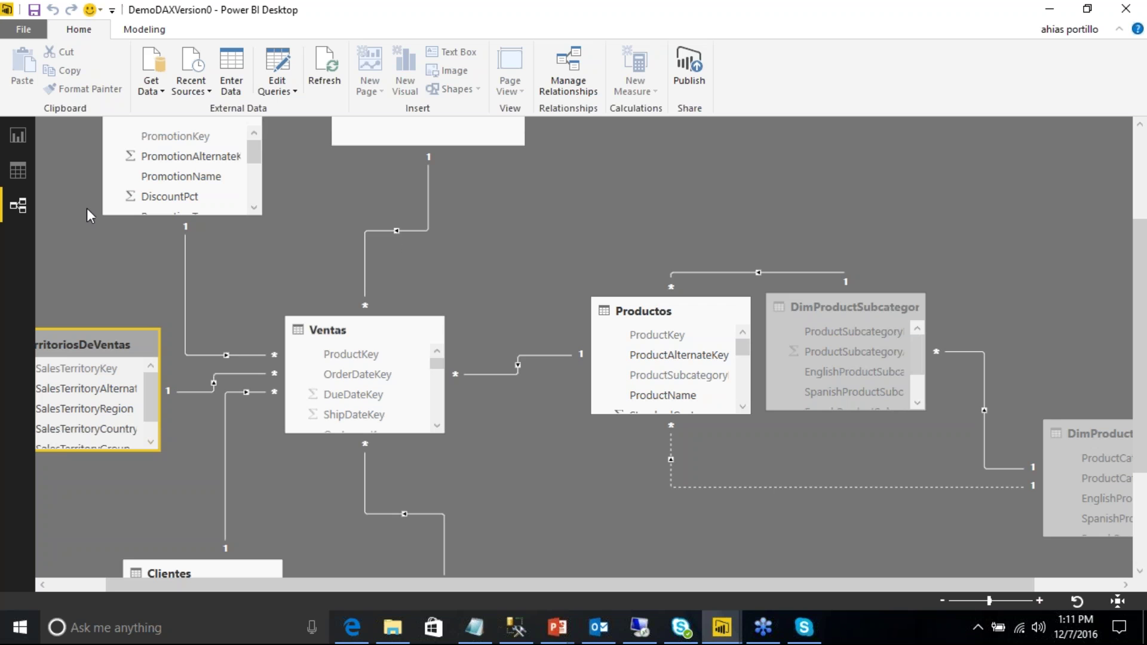
pyautogui.scroll(1, 585, 348)
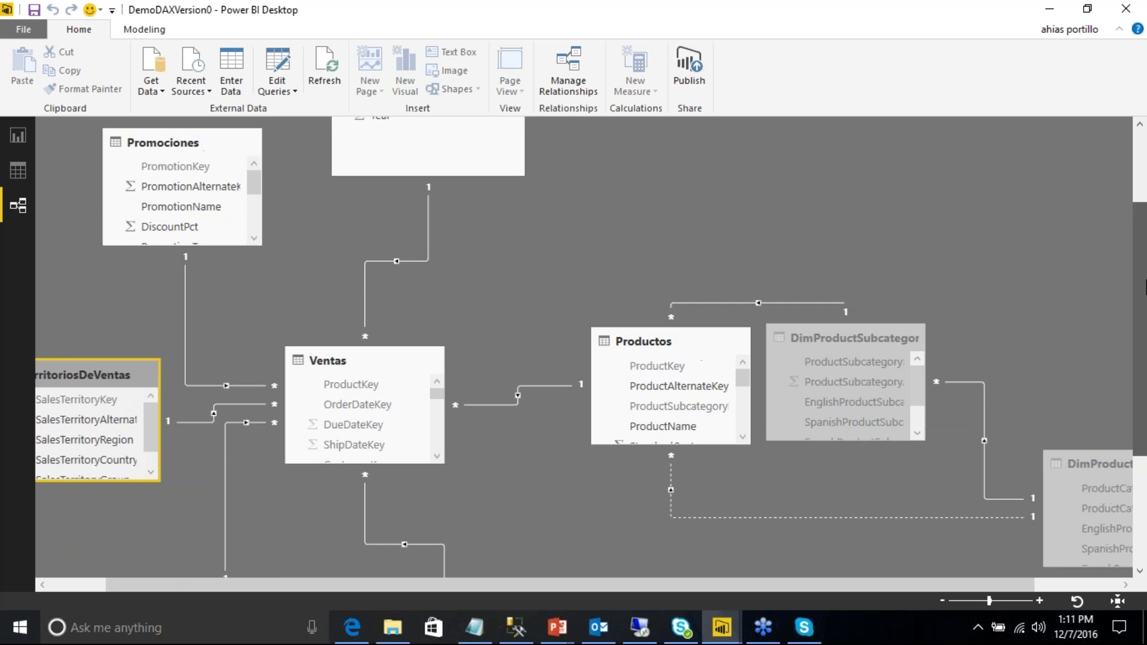
# Step: Show the Clientes table's data rows and switch to the DAX.txt file in Notepad
pyautogui.click(20, 170)
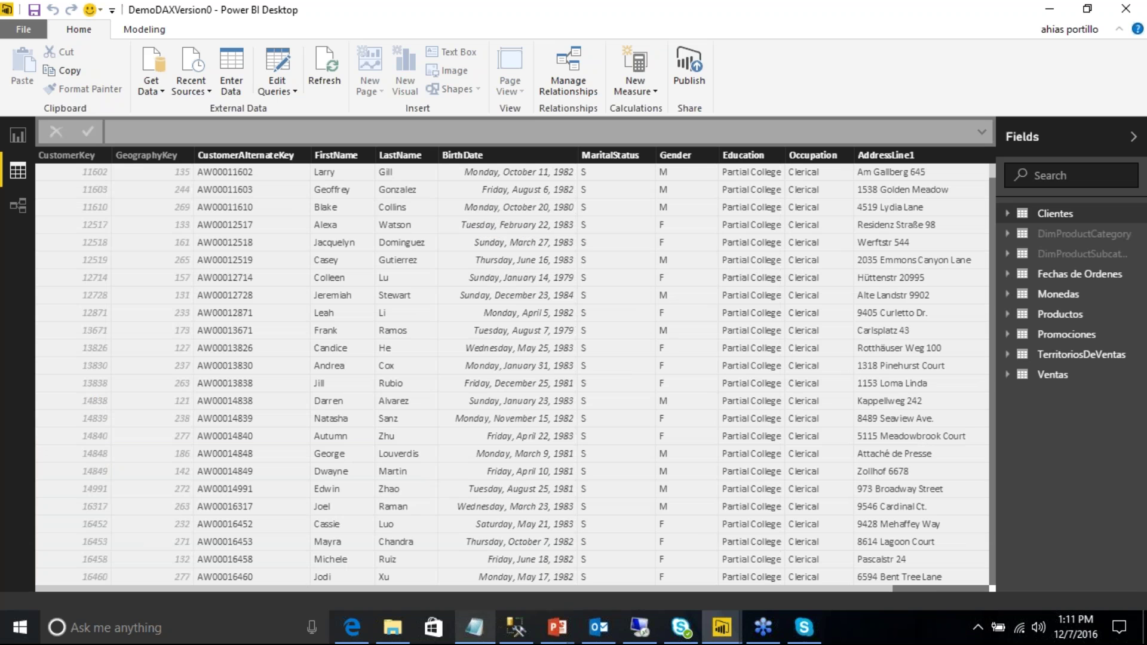
pyautogui.moveTo(474, 627)
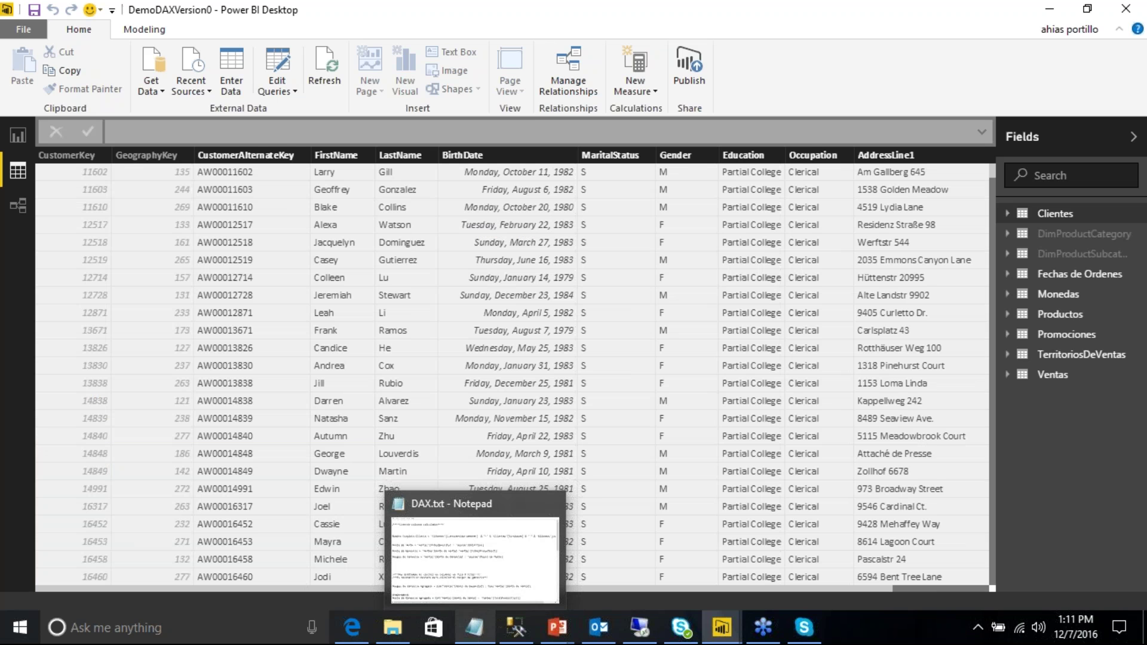
pyautogui.click(473, 628)
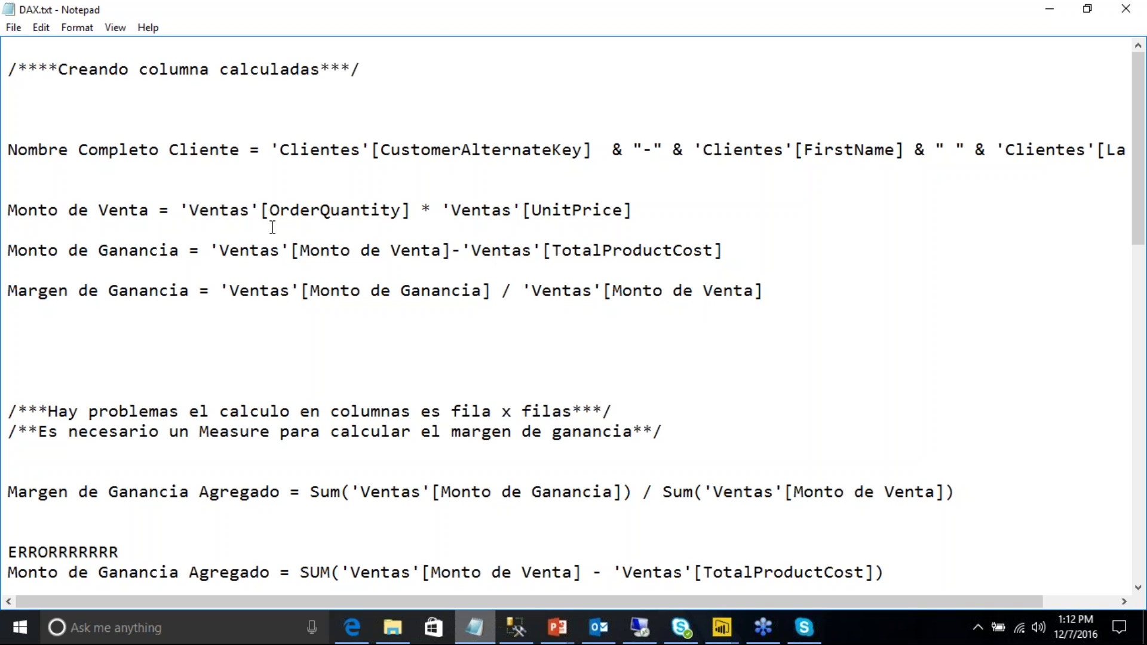
# Step: Examine the name and full expression of the Nombre Completo Cliente calculated column in the notes
pyautogui.moveTo(250, 151); pyautogui.dragTo(7, 150)
pyautogui.moveTo(403, 602); pyautogui.dragTo(483, 604)
pyautogui.moveTo(192, 149); pyautogui.dragTo(1110, 149)
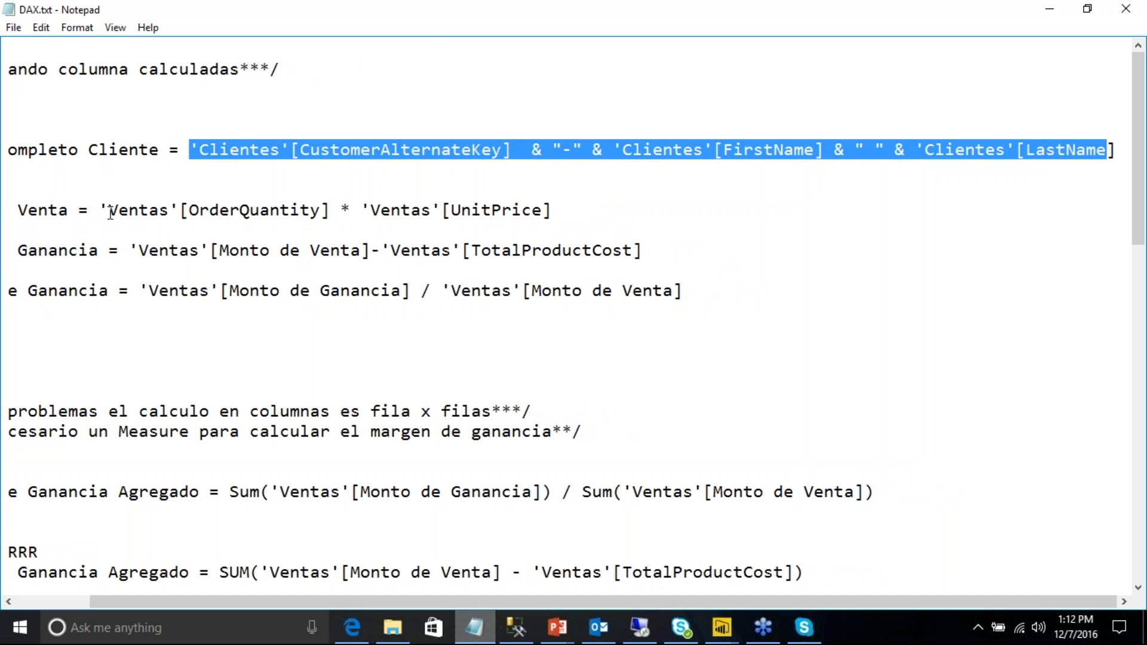
pyautogui.click(95, 179)
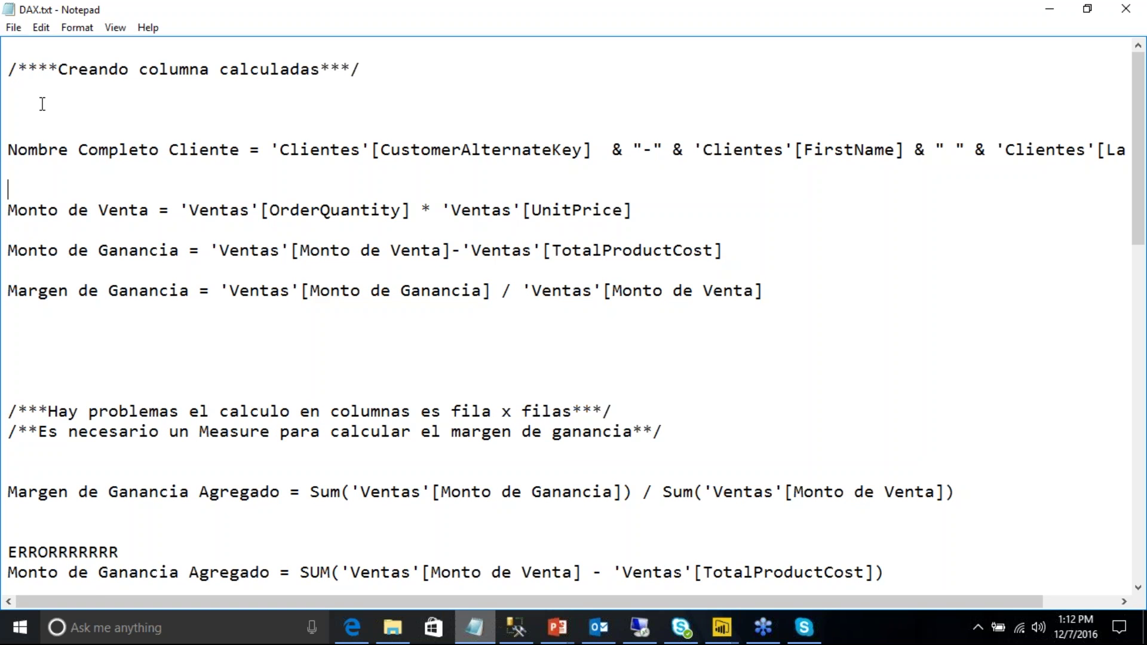
pyautogui.moveTo(240, 149); pyautogui.dragTo(7, 151)
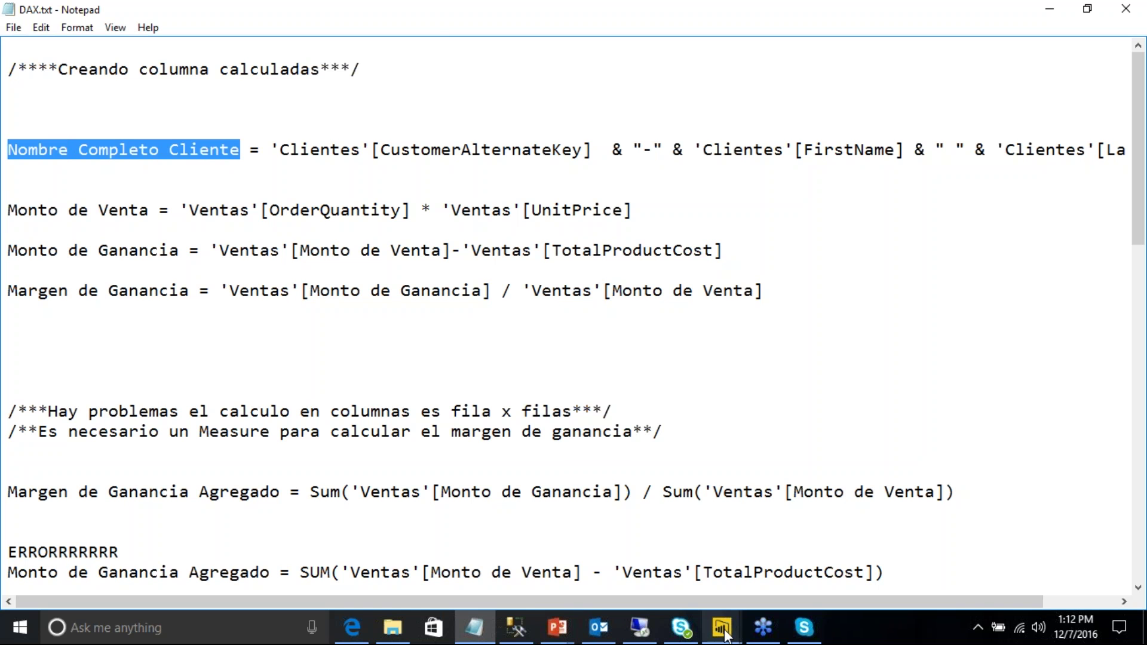
# Step: Switch back to the DemoDAXVersion0 report in Power BI Desktop and expand the Clientes table to list its fields
pyautogui.moveTo(722, 628)
pyautogui.click(801, 559)
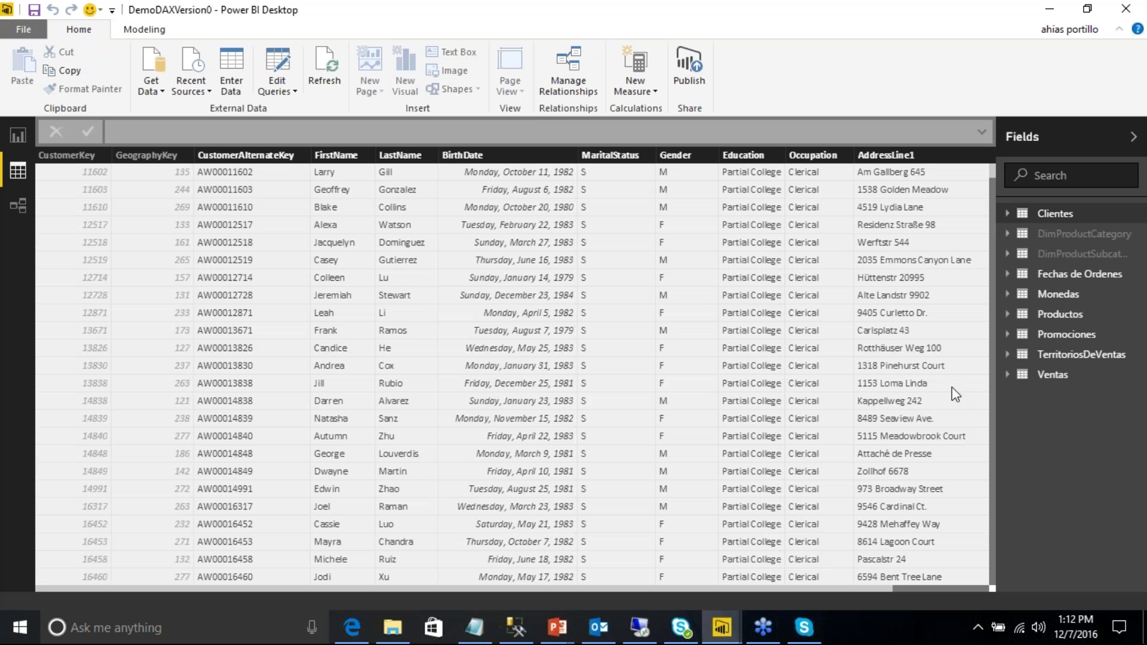
pyautogui.click(1083, 216)
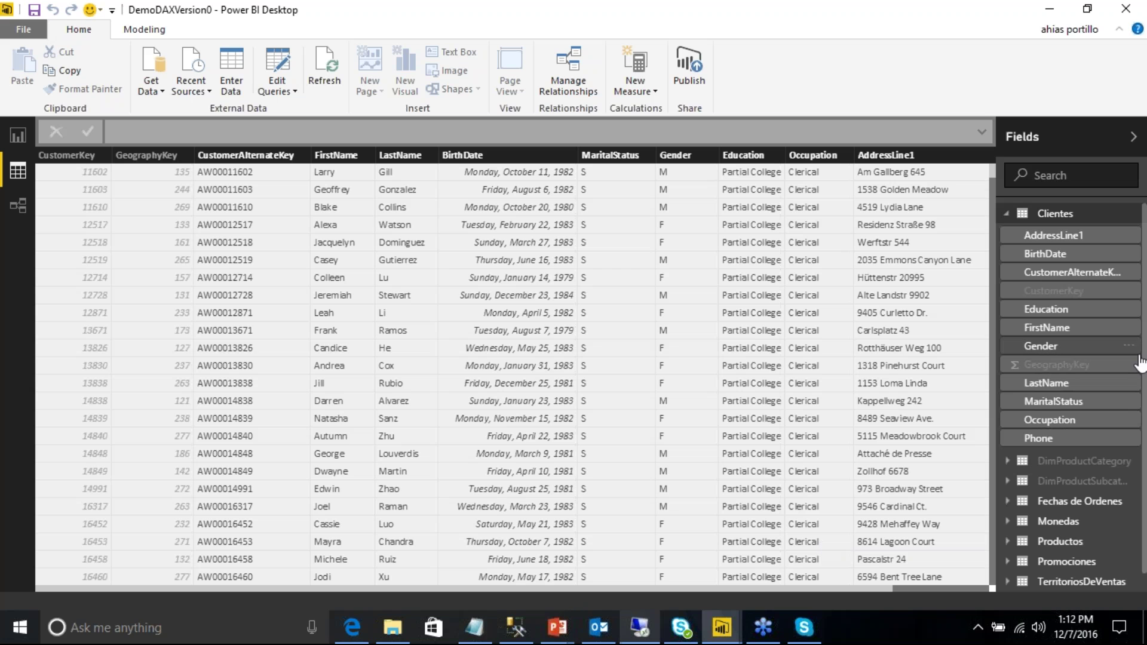
# Step: Copy the complete Nombre Completo Cliente formula line from DAX.txt in Notepad
pyautogui.moveTo(486, 635)
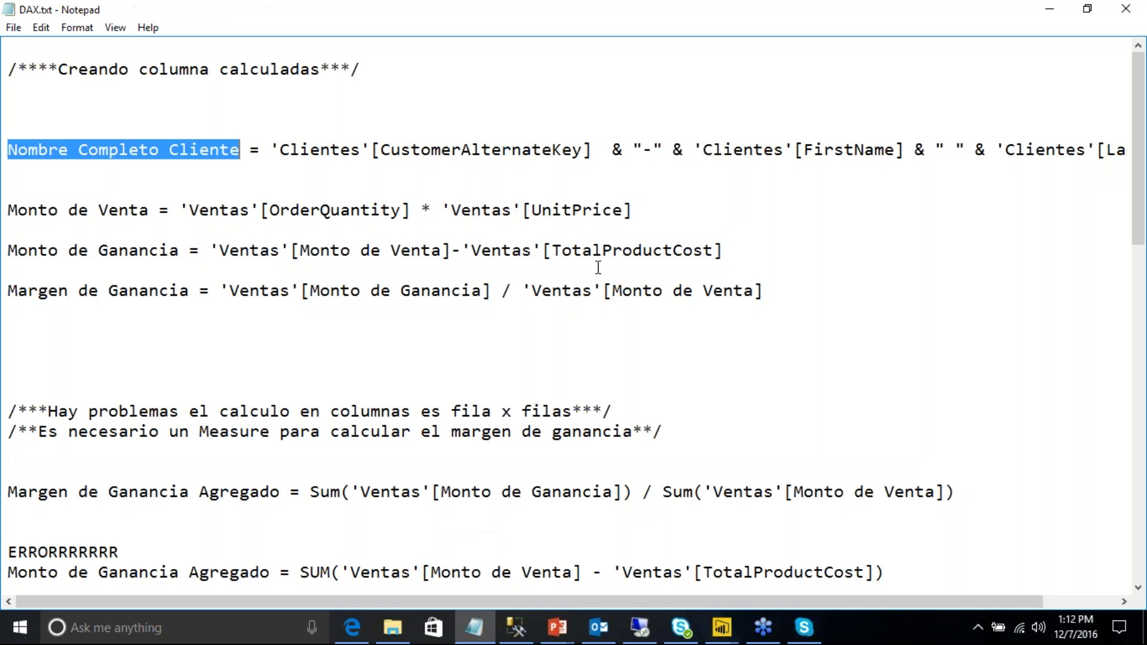
pyautogui.click(486, 635)
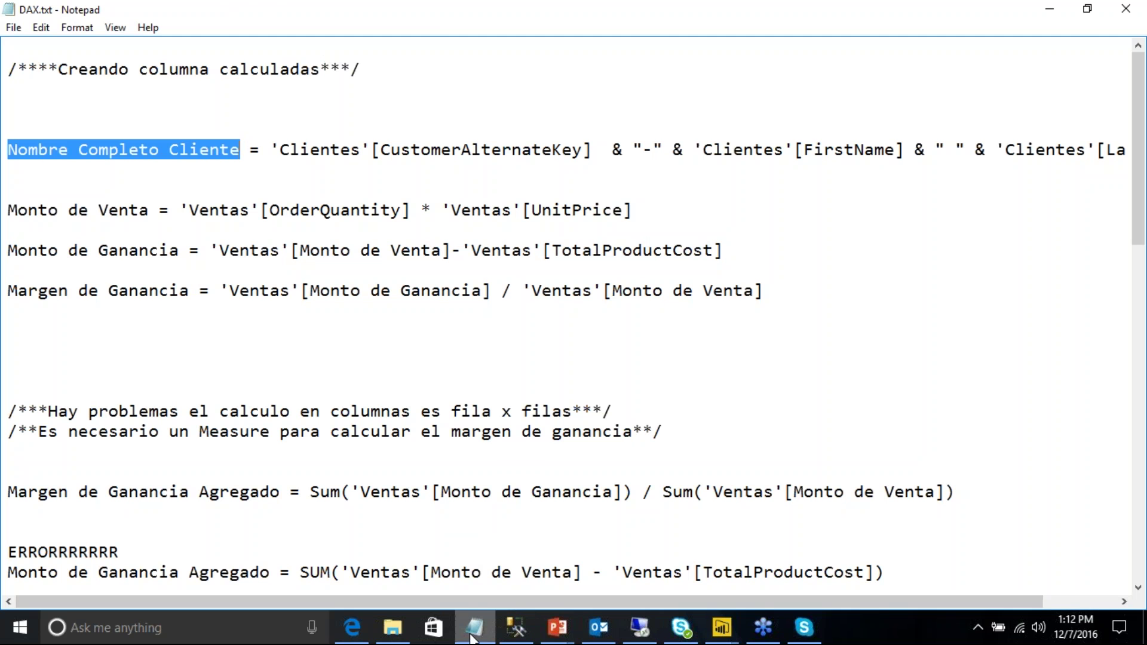
pyautogui.click(723, 632)
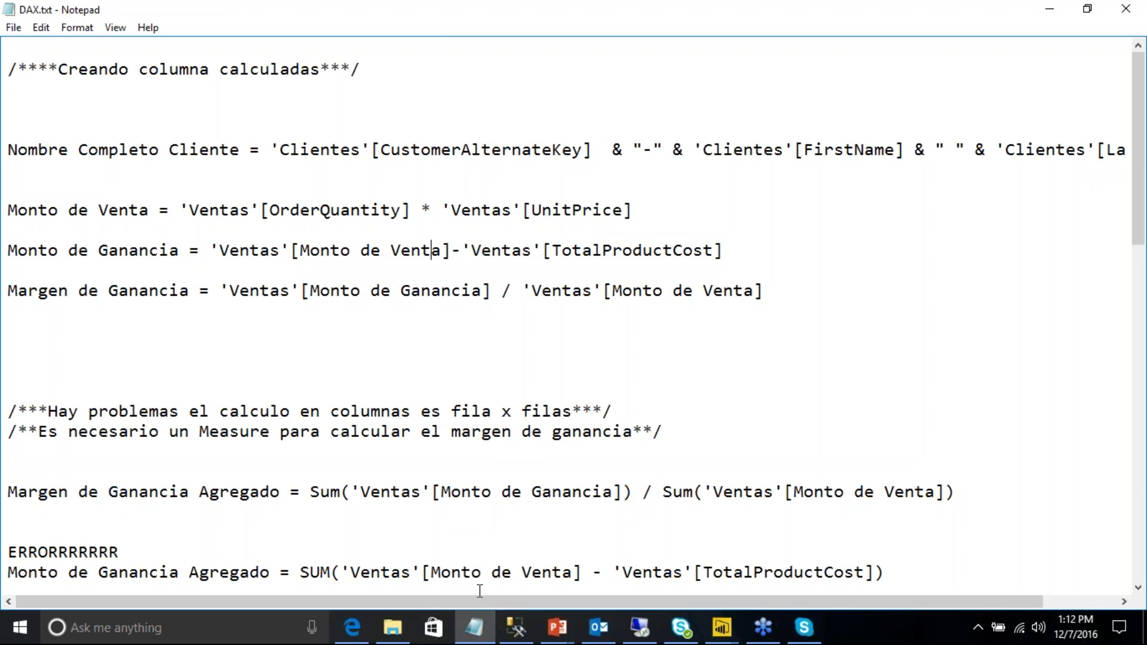
pyautogui.moveTo(490, 605); pyautogui.dragTo(563, 605)
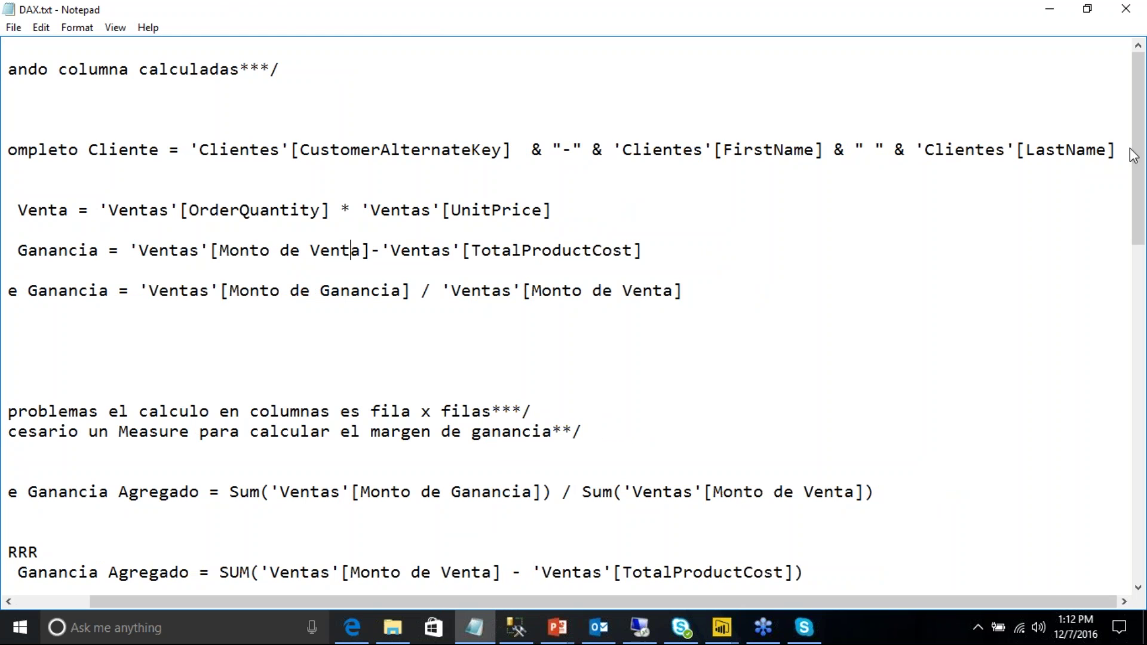
pyautogui.moveTo(1119, 150); pyautogui.dragTo(5, 150)
pyautogui.rightClick(44, 148)
pyautogui.click(92, 199)
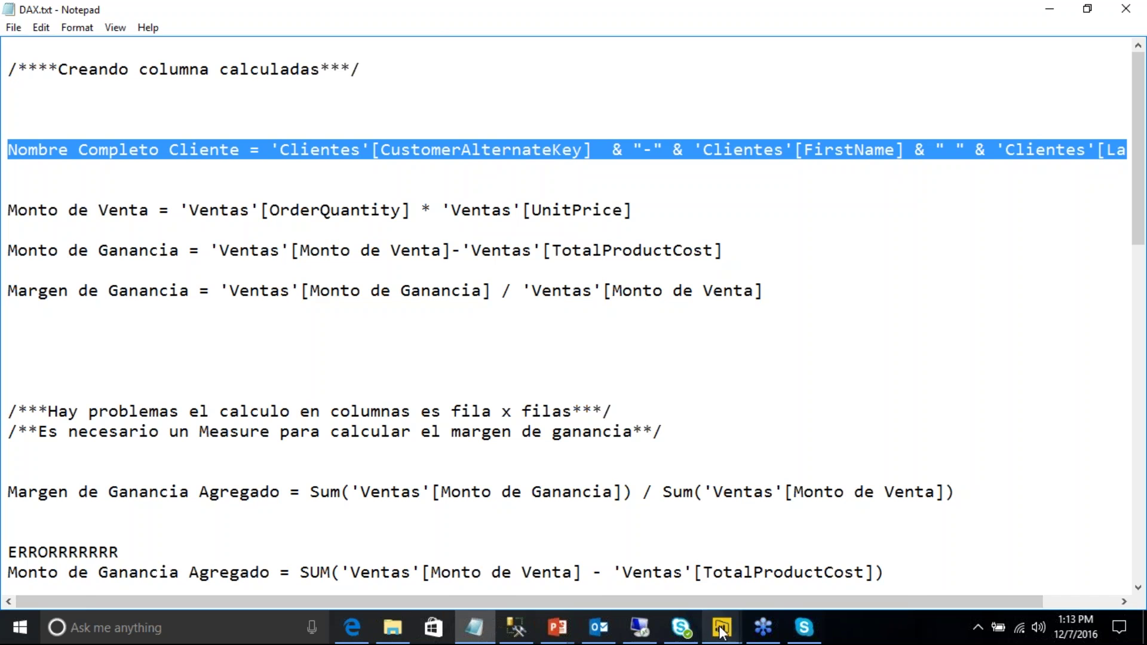
# Step: Return to the DemoDAXVersion0 report in Power BI Desktop and add a new calculated column to the Clientes table
pyautogui.moveTo(722, 627)
pyautogui.click(794, 570)
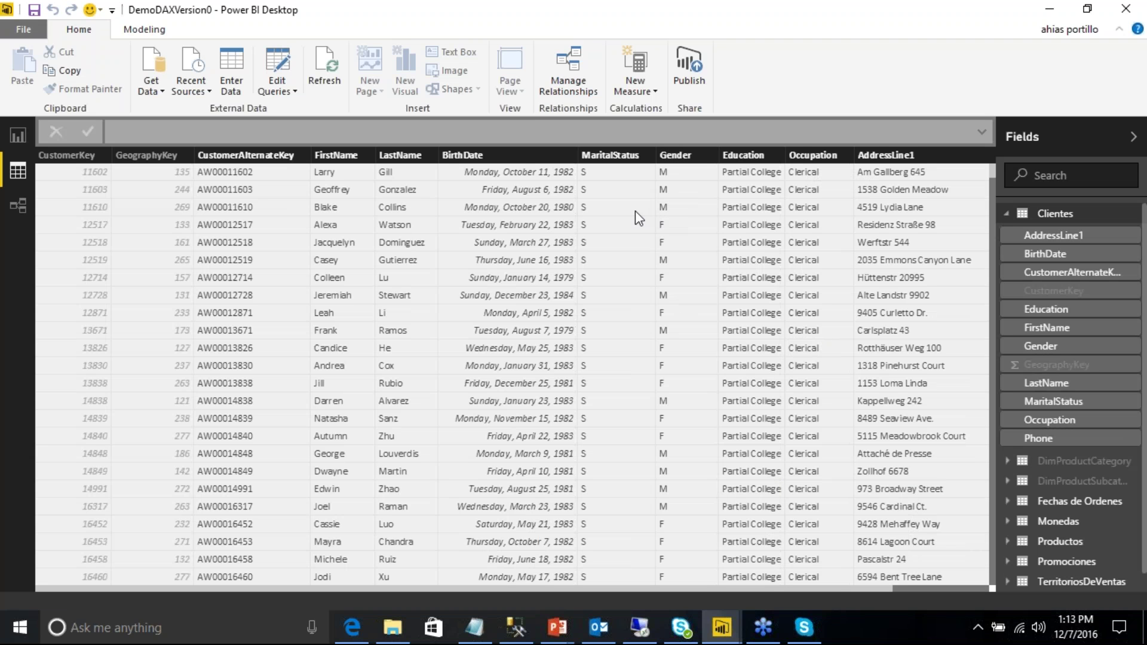
pyautogui.click(655, 93)
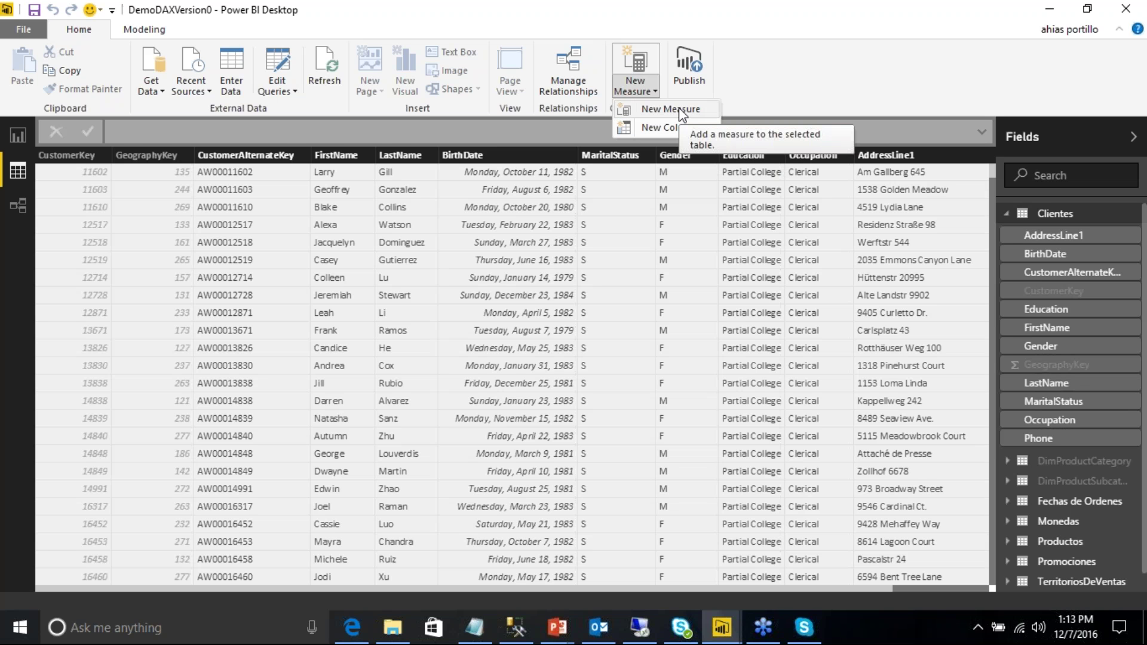
pyautogui.click(651, 126)
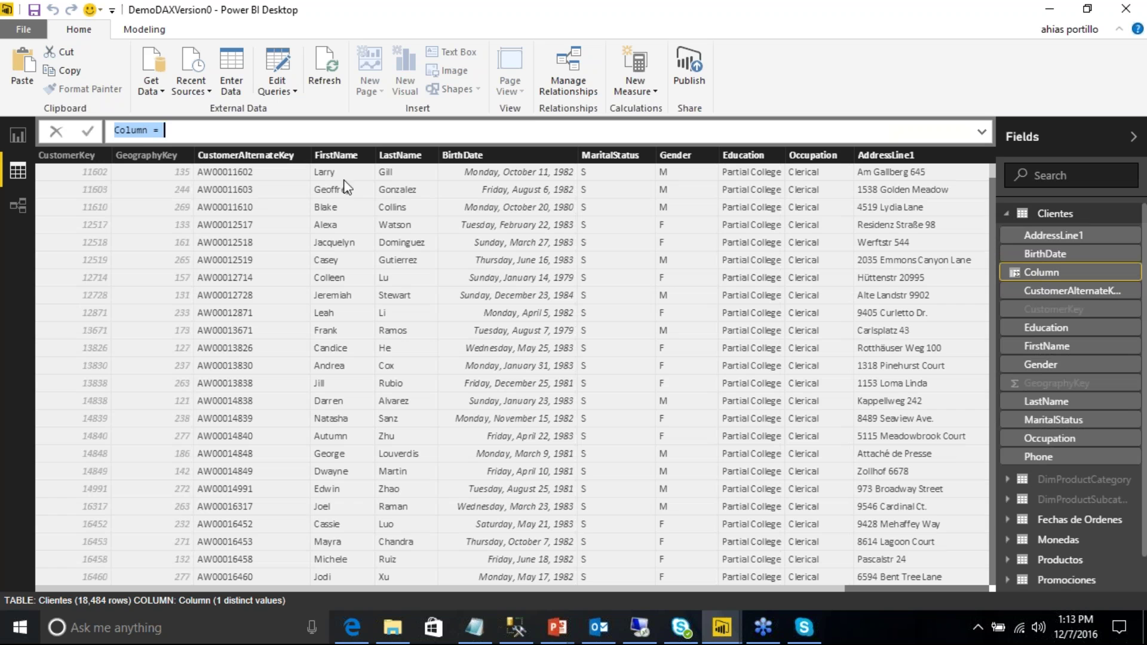
# Step: Start the new column's formula as Nombre cliente= 'Clientes' and look through the suggested Clientes columns
pyautogui.click(185, 127)
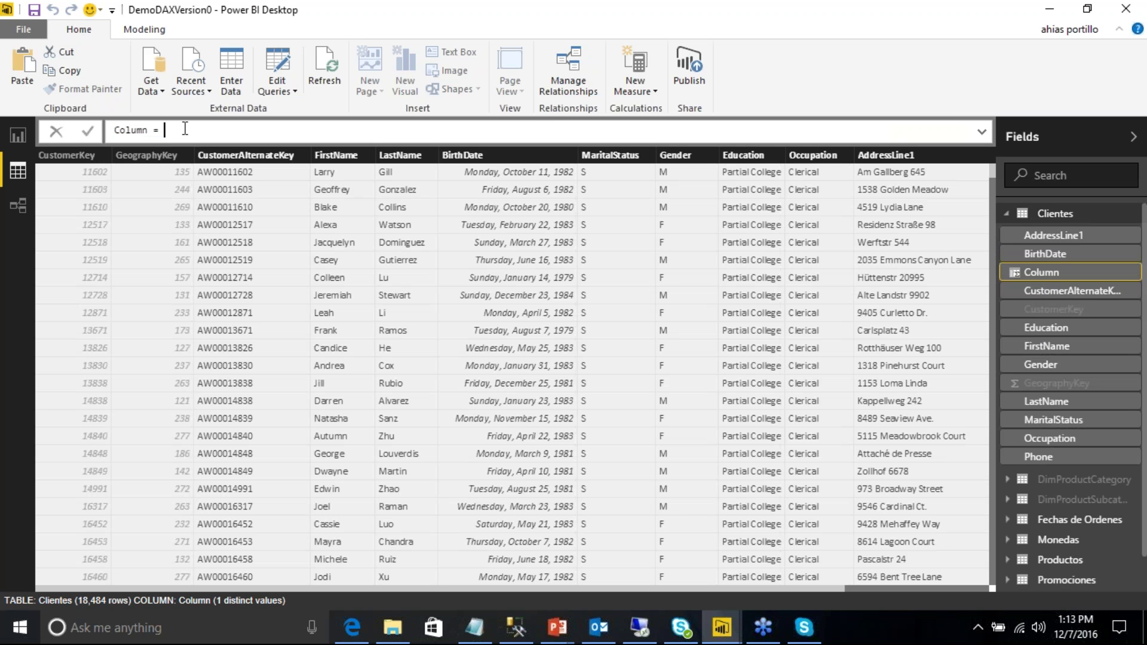
pyautogui.moveTo(153, 131); pyautogui.dragTo(109, 132)
pyautogui.write('Nombre cliente')
pyautogui.click(244, 135)
pyautogui.write("'")
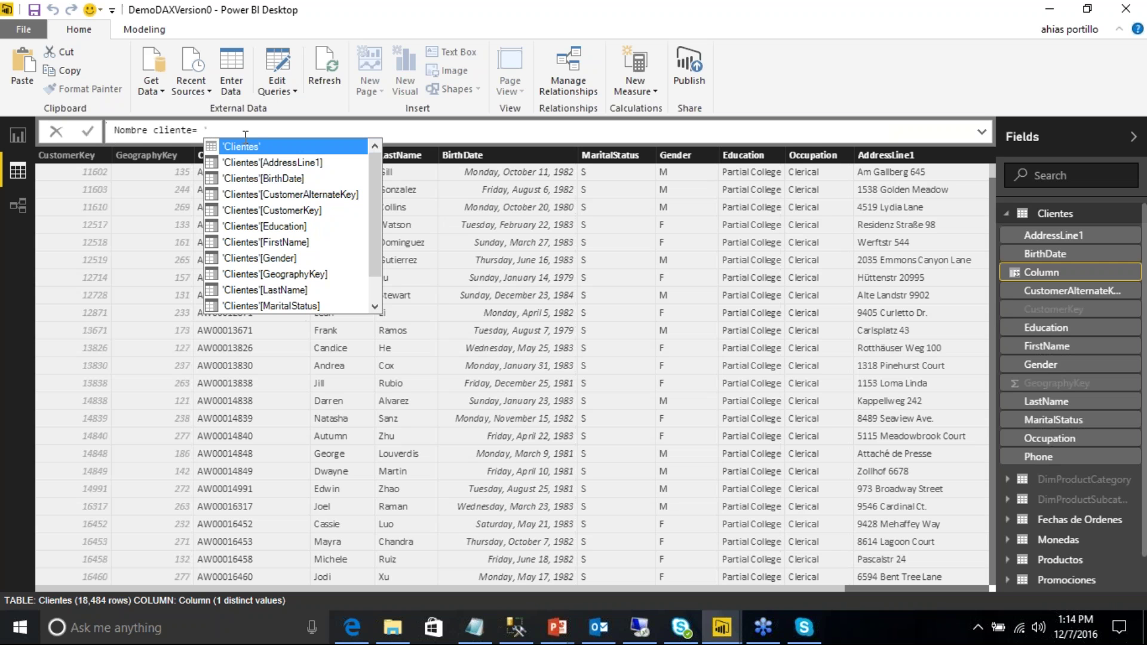
pyautogui.write("Clientes'")
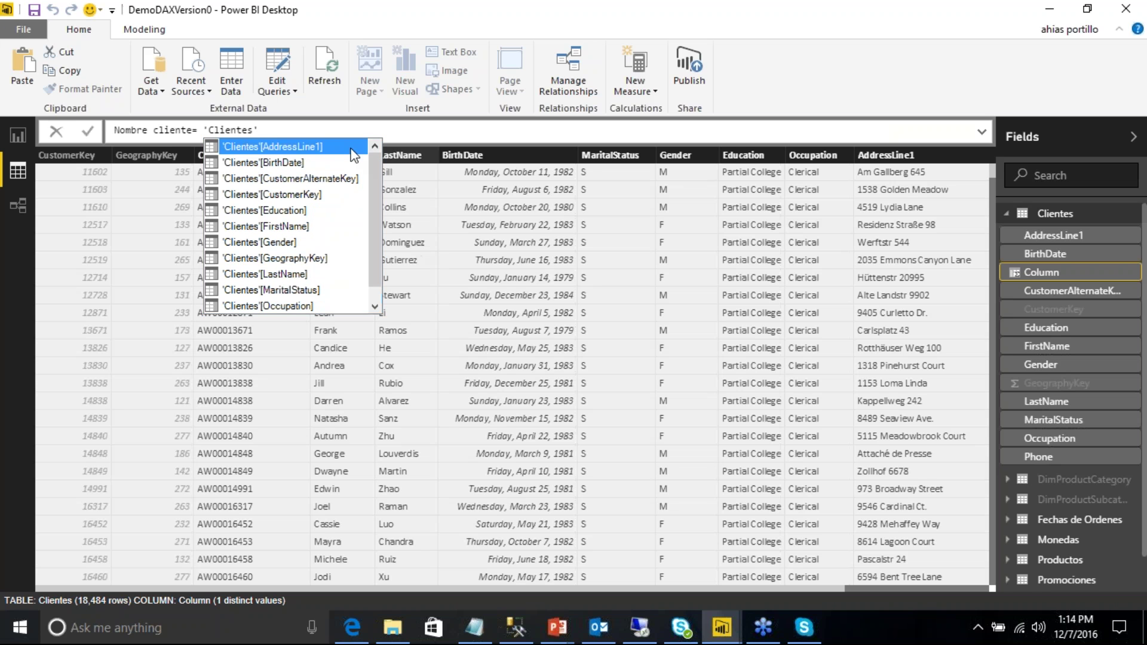
pyautogui.scroll(-1, 378, 189)
pyautogui.scroll(-1, 378, 185)
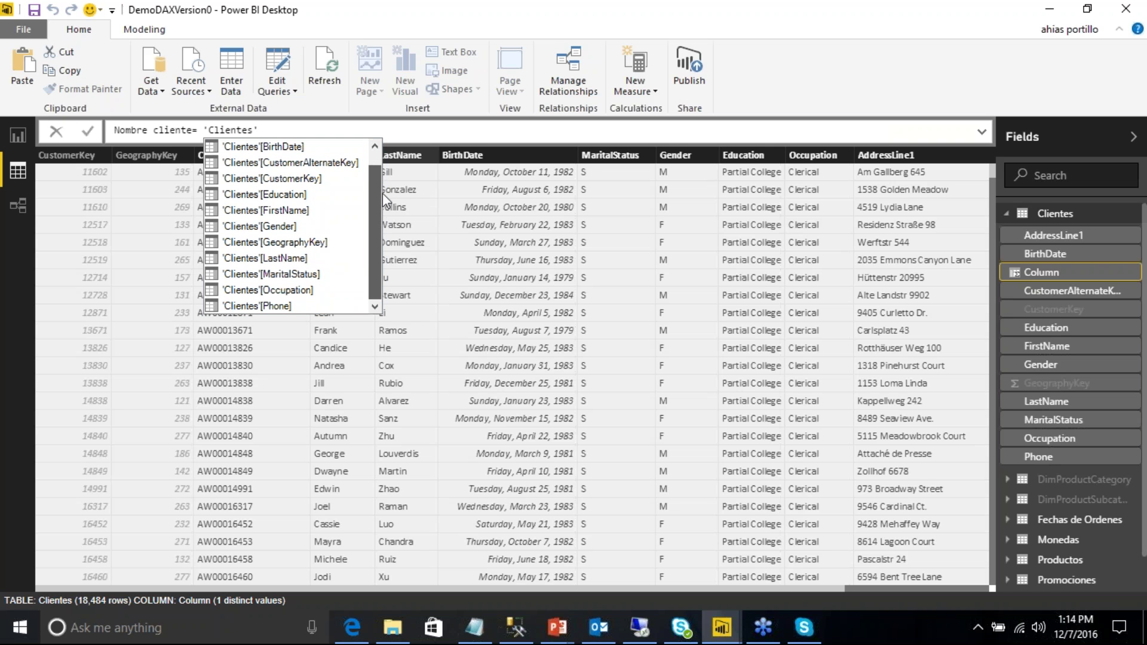
pyautogui.scroll(1, 387, 188)
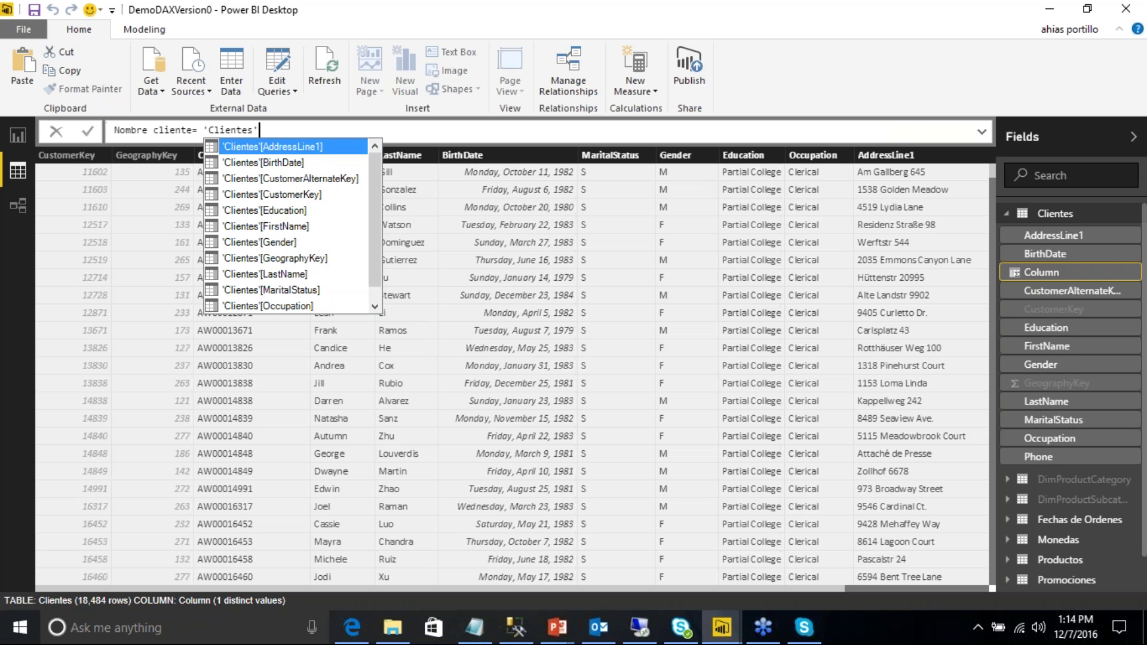
# Step: Replace the draft with Nombre Completo Cliente = 'Clientes'[CustomerAlternateKey] & "-" & 'Clientes'[FirstName] & " " & 'Clientes'[LastName] and commit the column
pyautogui.moveTo(261, 129); pyautogui.dragTo(103, 133)
pyautogui.hotkey('ctrl', 'v')
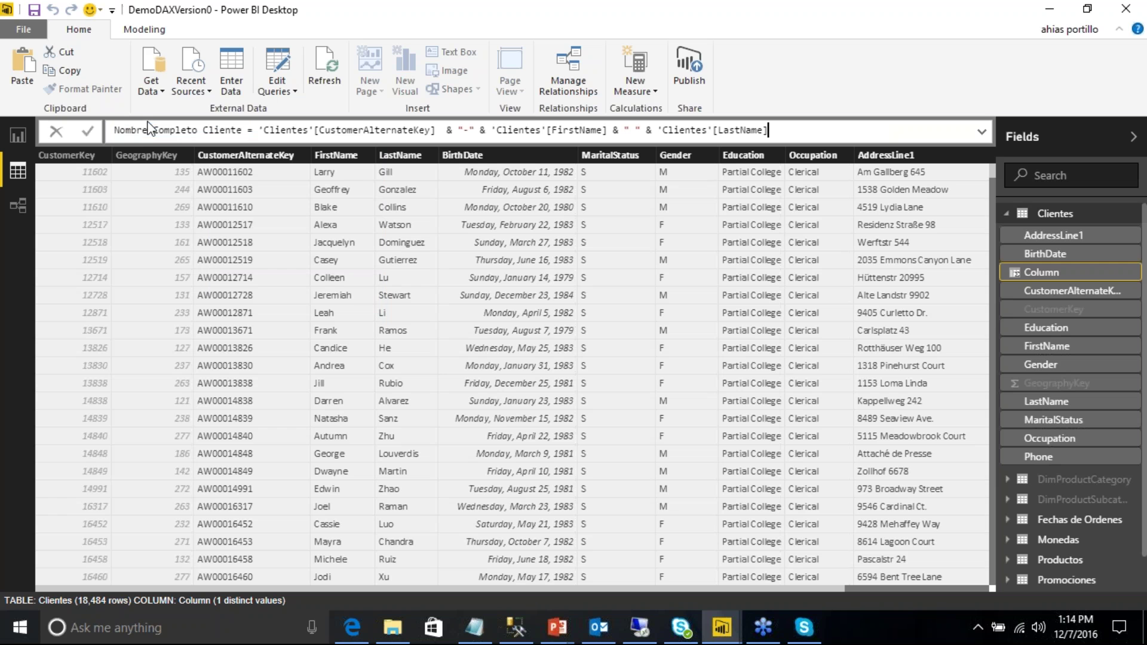
pyautogui.click(450, 129)
pyautogui.click(801, 130)
pyautogui.moveTo(771, 129); pyautogui.dragTo(250, 110)
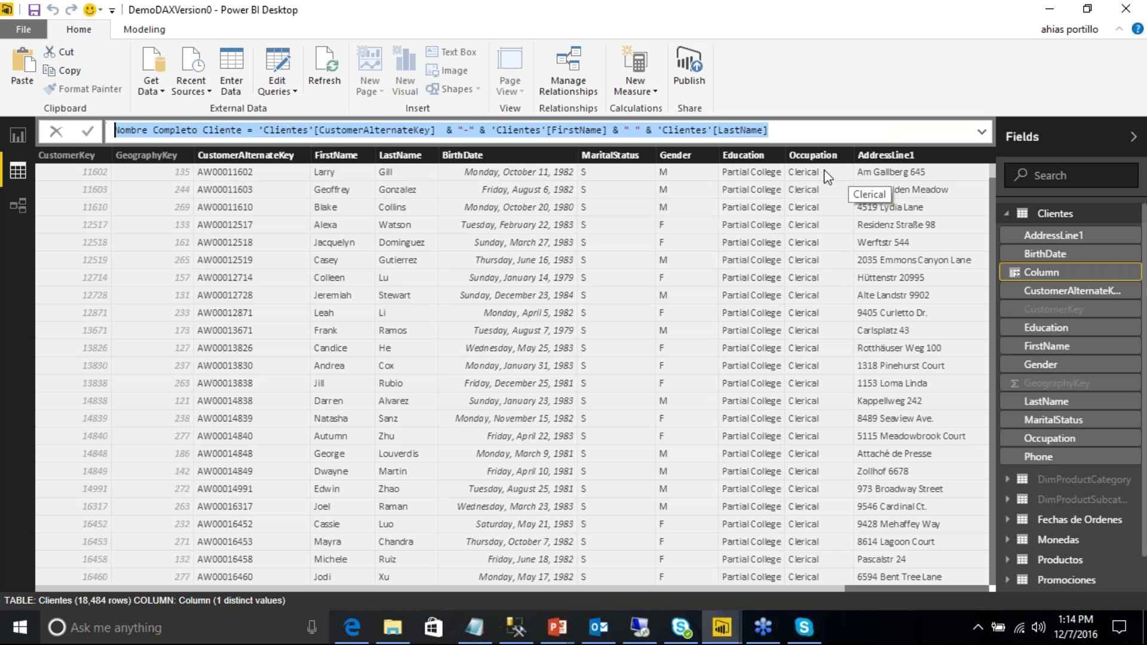
pyautogui.click(781, 129)
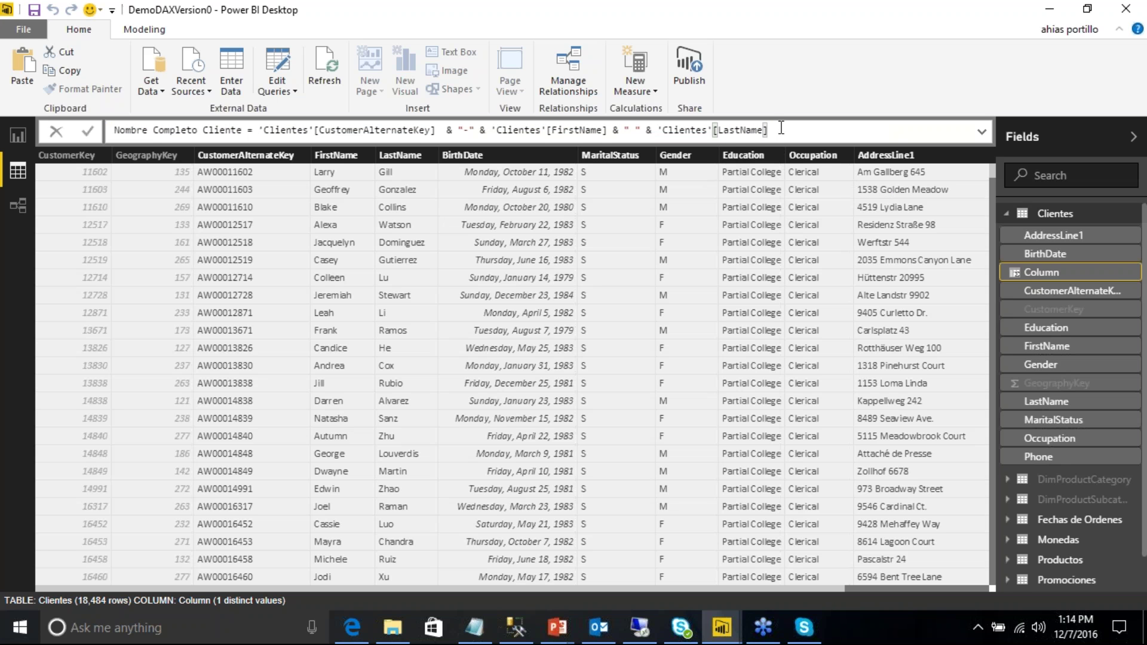
pyautogui.press('Return')
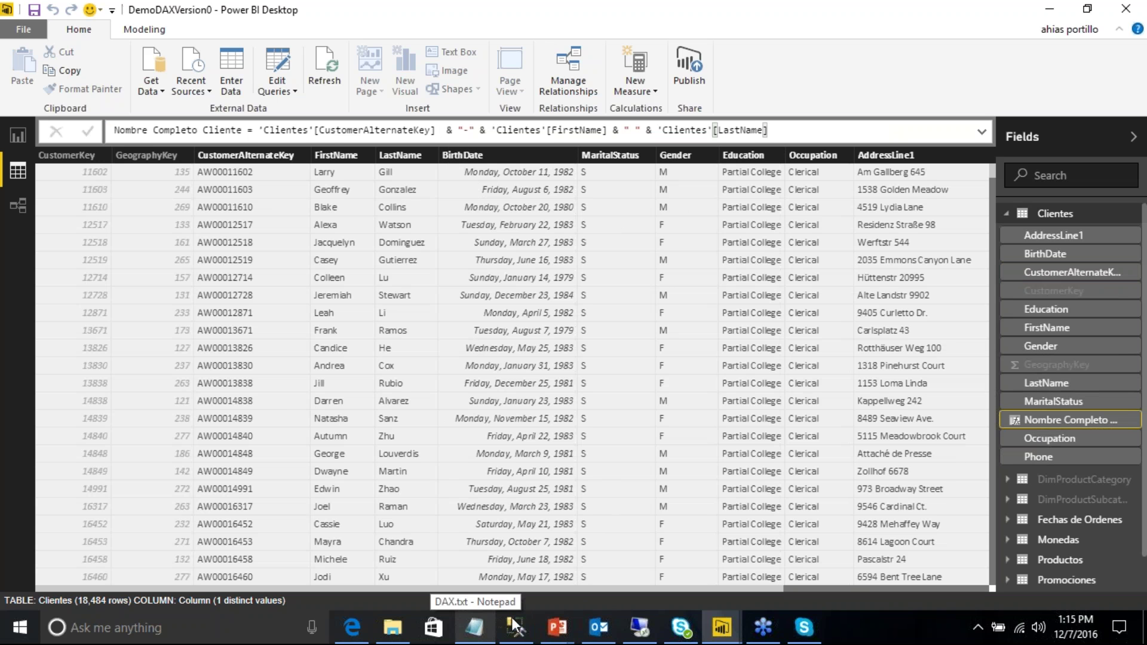
# Step: Review the remaining calculated column formulas in DAX.txt in Notepad and return to the DemoDAXVersion0 report in Power BI Desktop
pyautogui.click(488, 632)
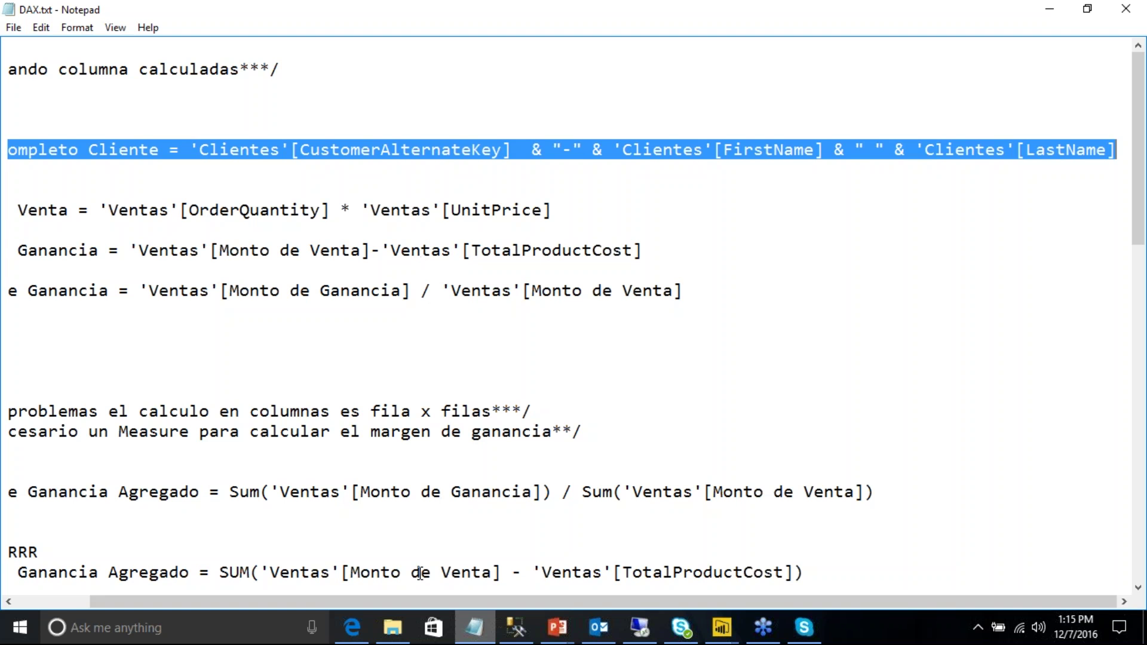
pyautogui.moveTo(439, 602); pyautogui.dragTo(325, 593)
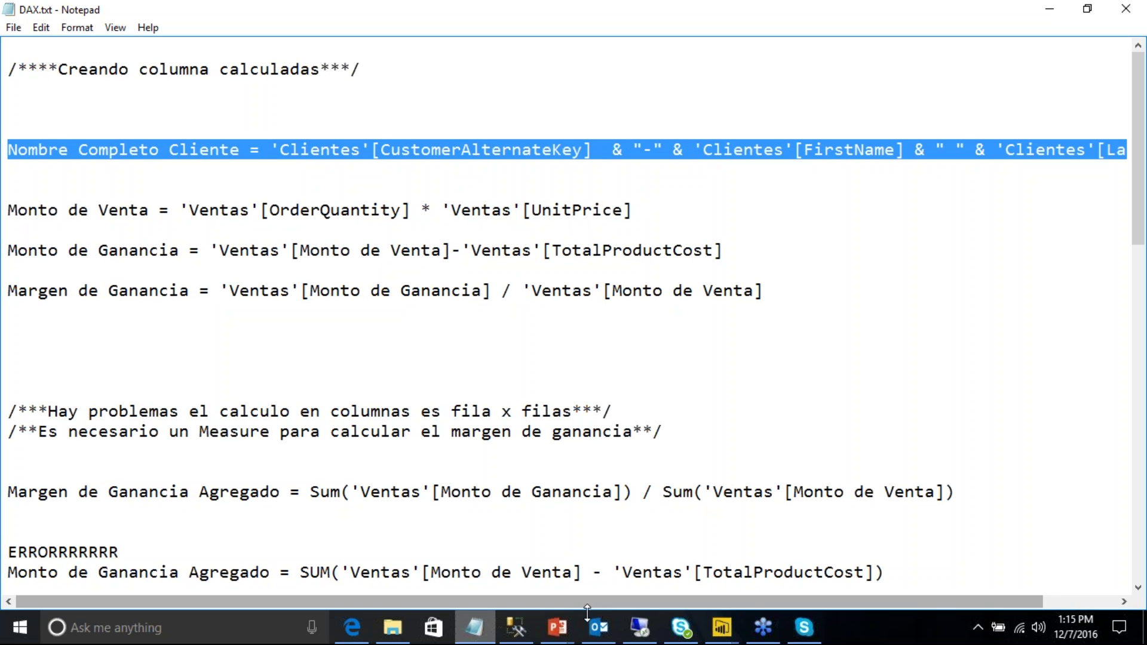
pyautogui.click(728, 634)
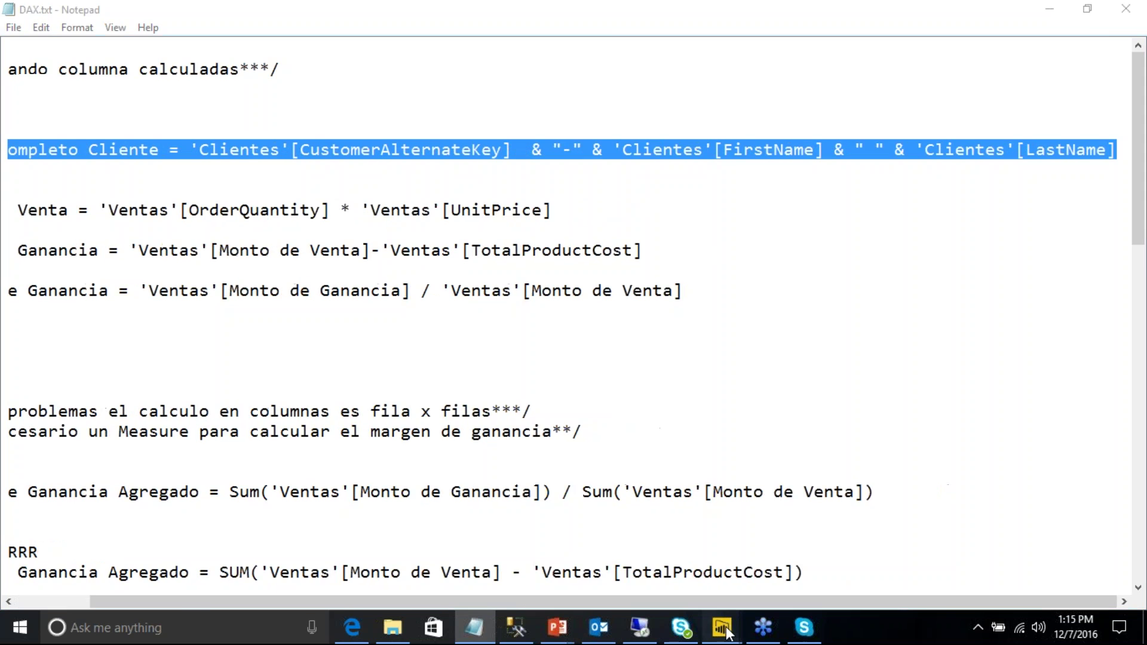
pyautogui.click(794, 542)
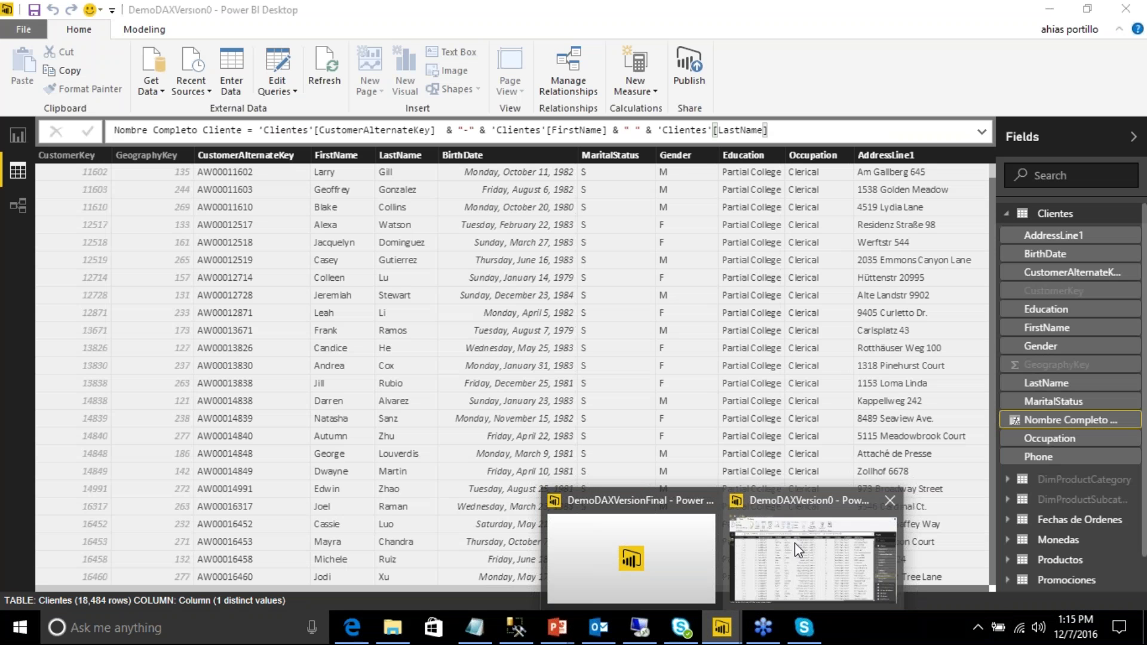
# Step: Collapse the Clientes table, expand Ventas and widen the field list to show its complete field names
pyautogui.click(1007, 214)
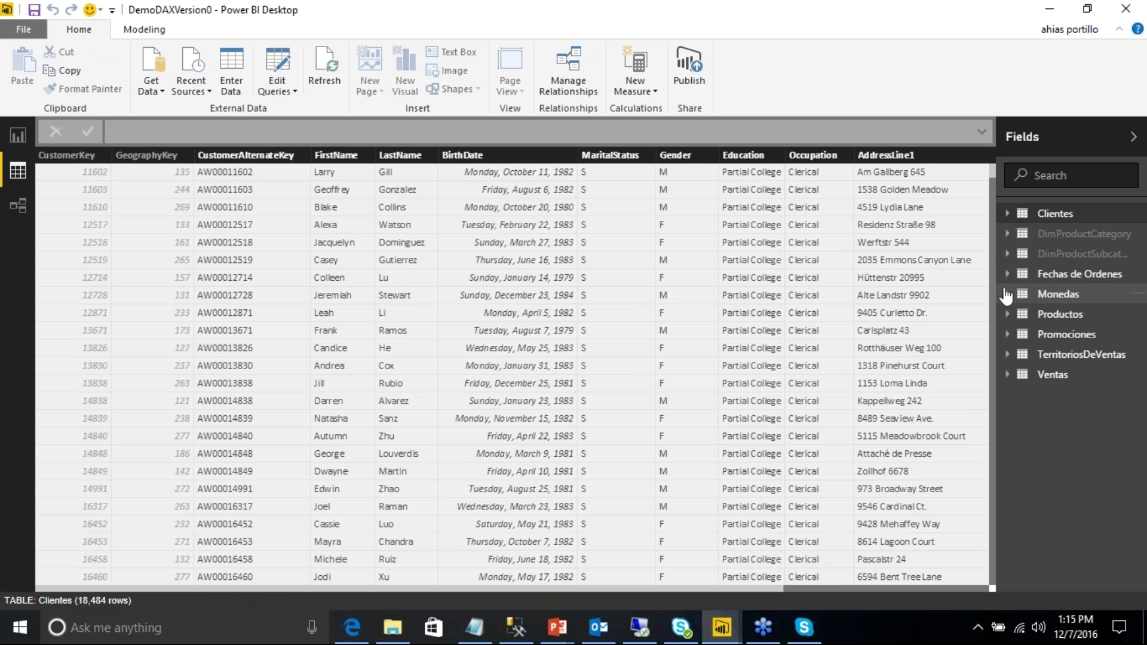
pyautogui.click(1007, 375)
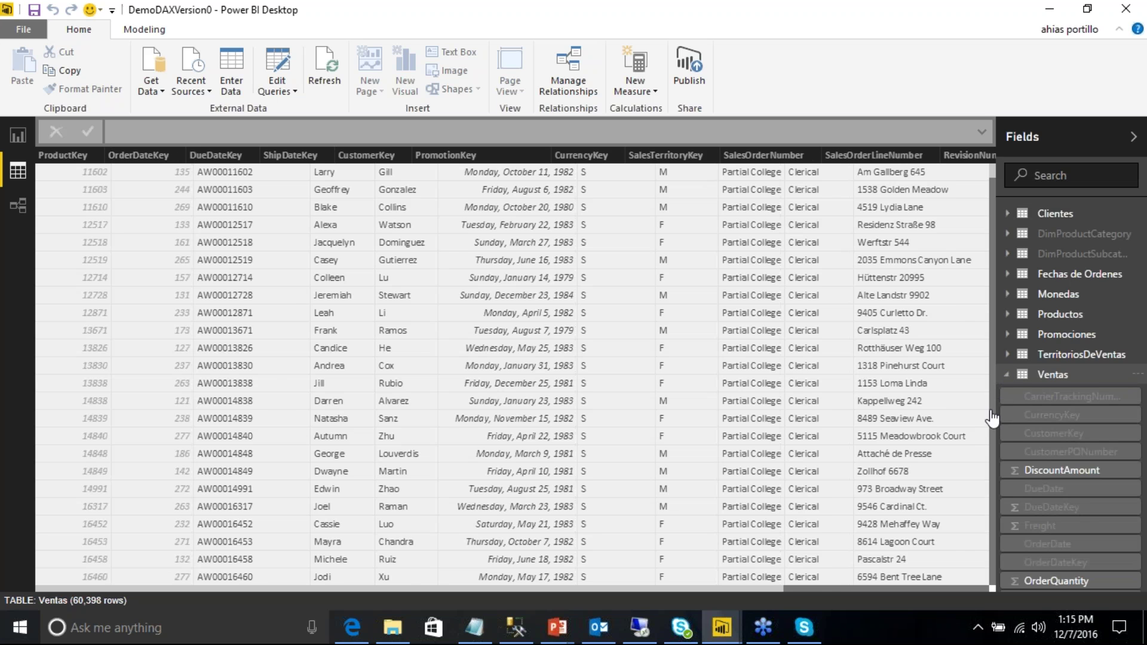
pyautogui.scroll(-10, 962, 408)
pyautogui.moveTo(995, 413); pyautogui.dragTo(790, 392)
pyautogui.scroll(-3, 960, 466)
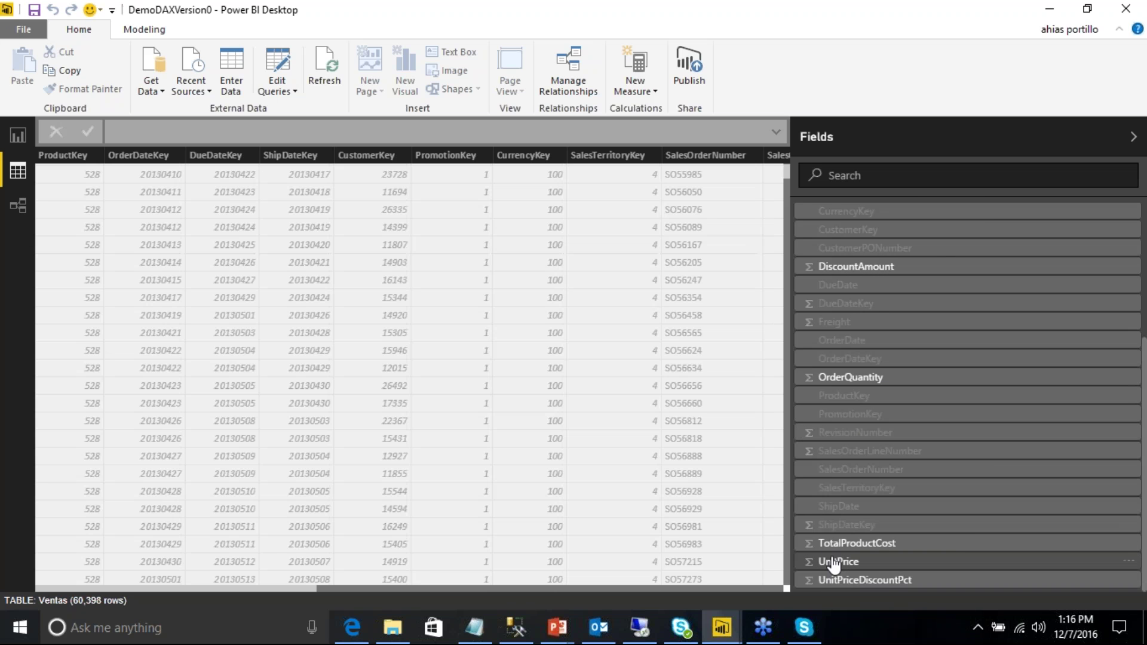
# Step: Add a new calculated column to the Ventas table and copy the Monto de Venta formula from DAX.txt in Notepad
pyautogui.click(655, 93)
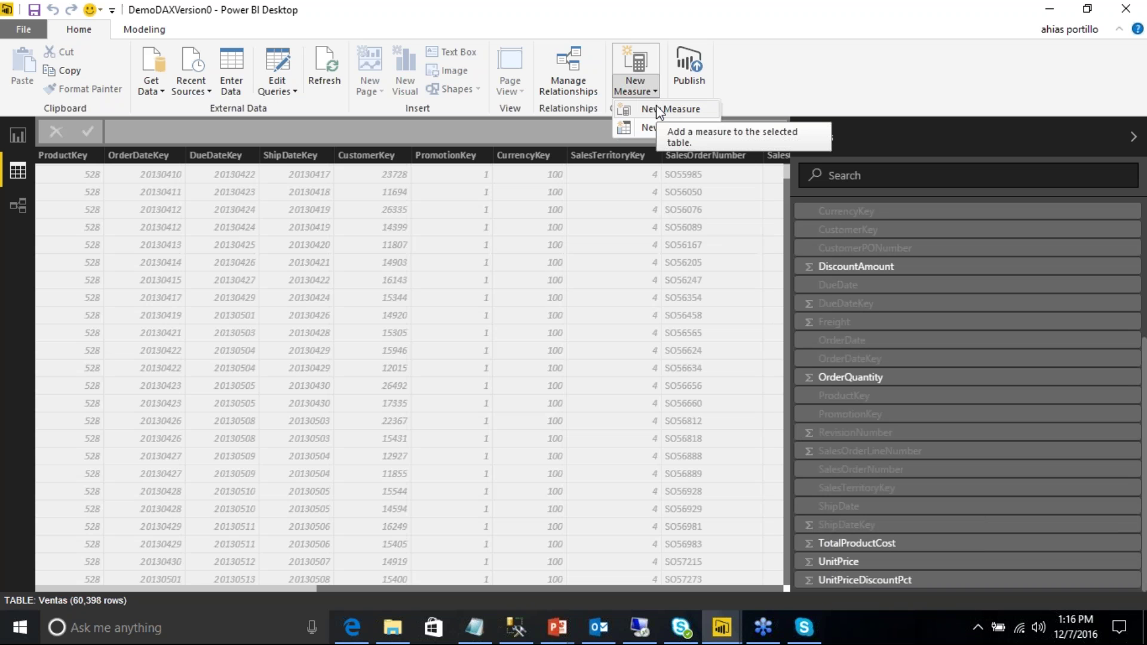
pyautogui.click(662, 124)
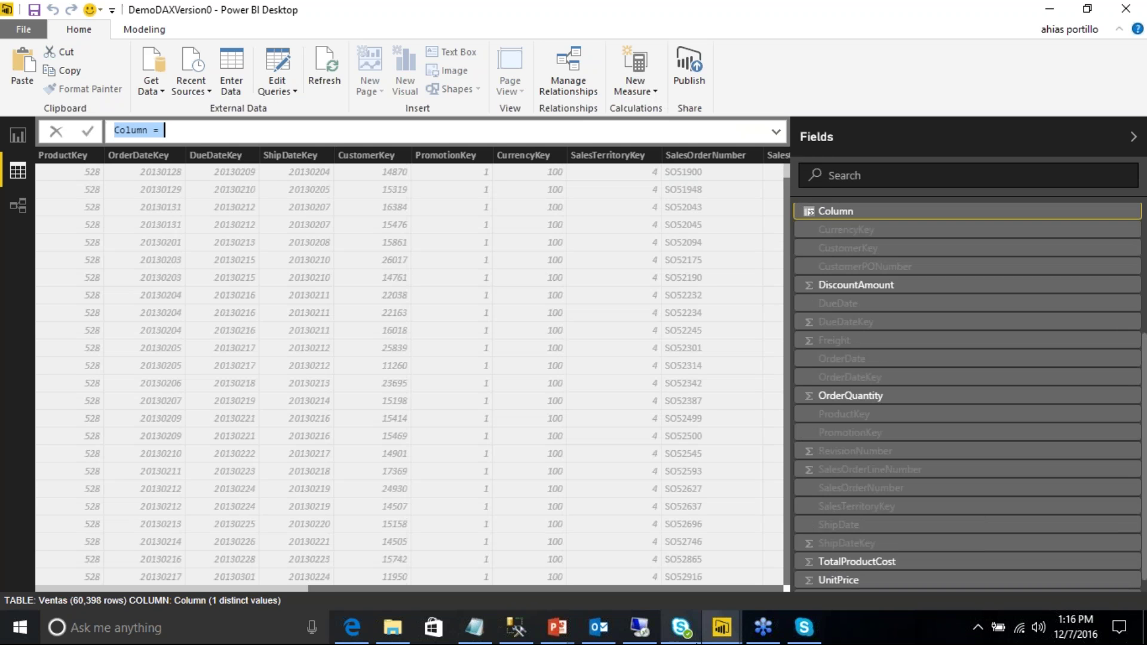
pyautogui.click(484, 634)
pyautogui.moveTo(554, 210); pyautogui.dragTo(7, 211)
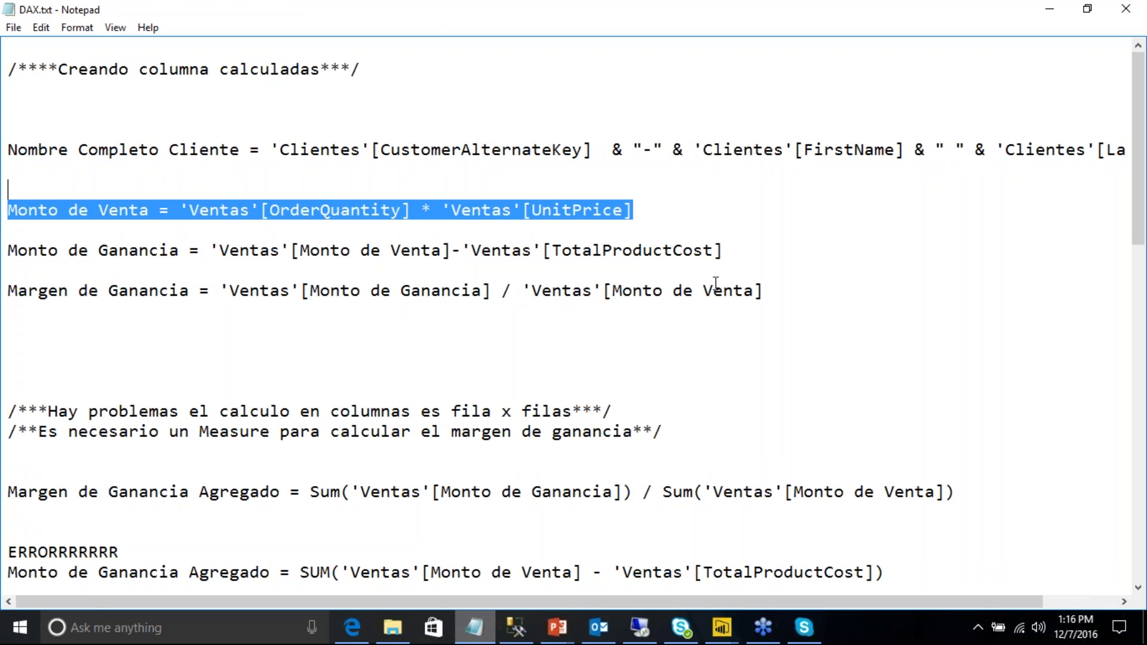
pyautogui.click(1049, 13)
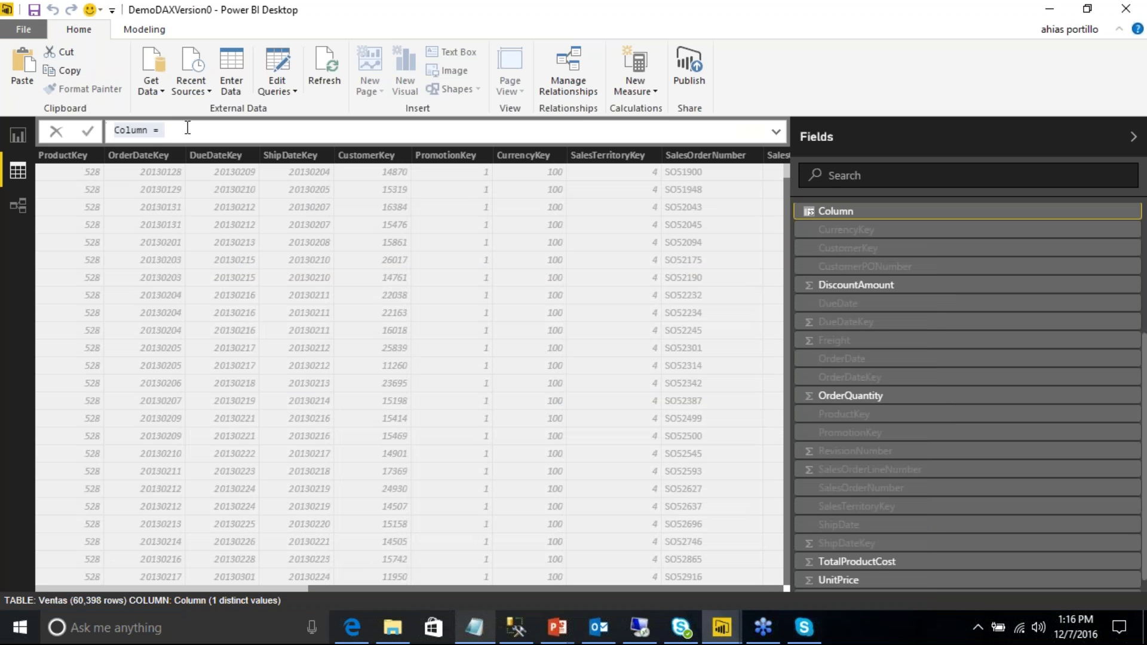
# Step: Define the new column as Monto de Venta = 'Ventas'[OrderQuantity] * 'Ventas'[UnitPrice], without the leading blank line, and commit it
pyautogui.hotkey('ctrl', 'v')
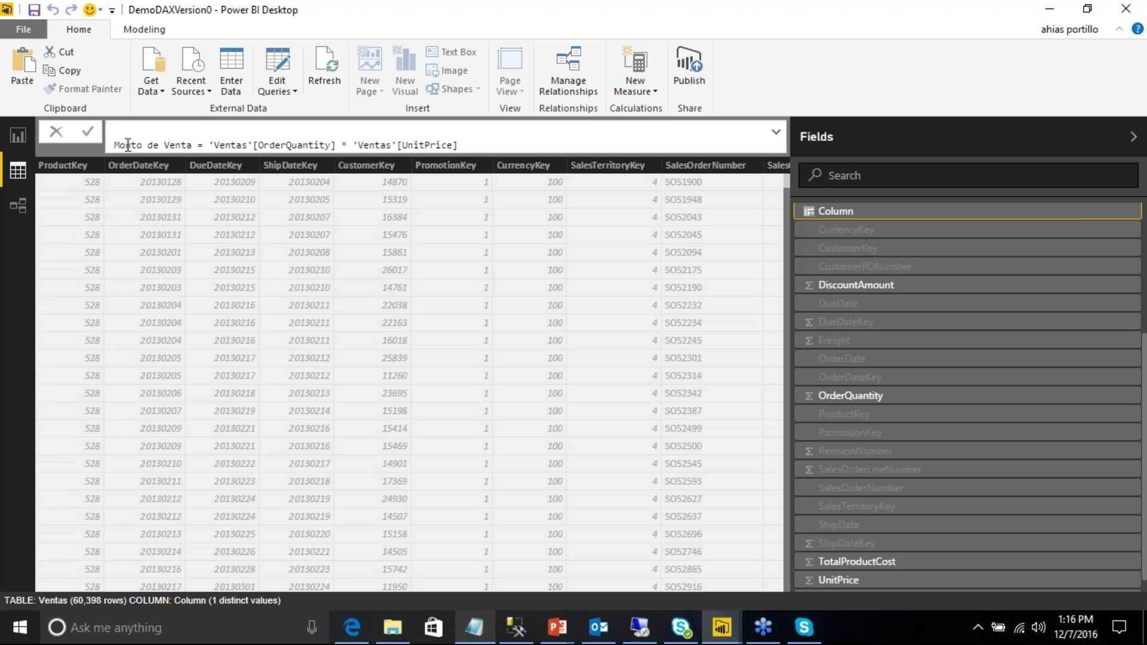
pyautogui.click(115, 144)
pyautogui.press('BackSpace')
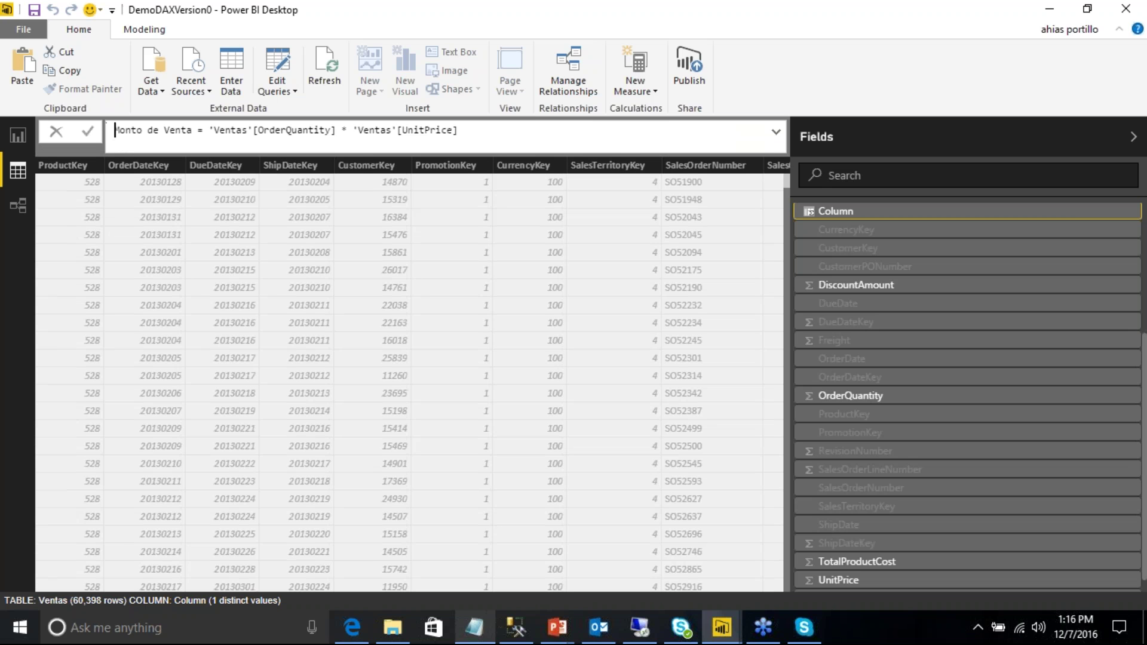
pyautogui.click(487, 133)
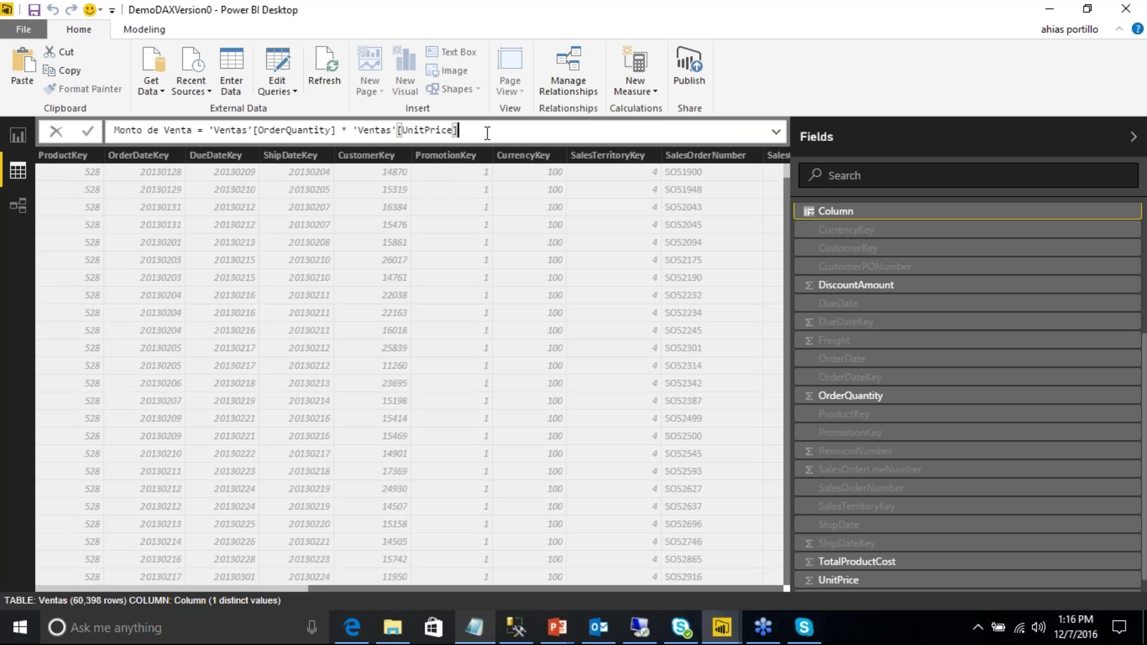
pyautogui.press('Return')
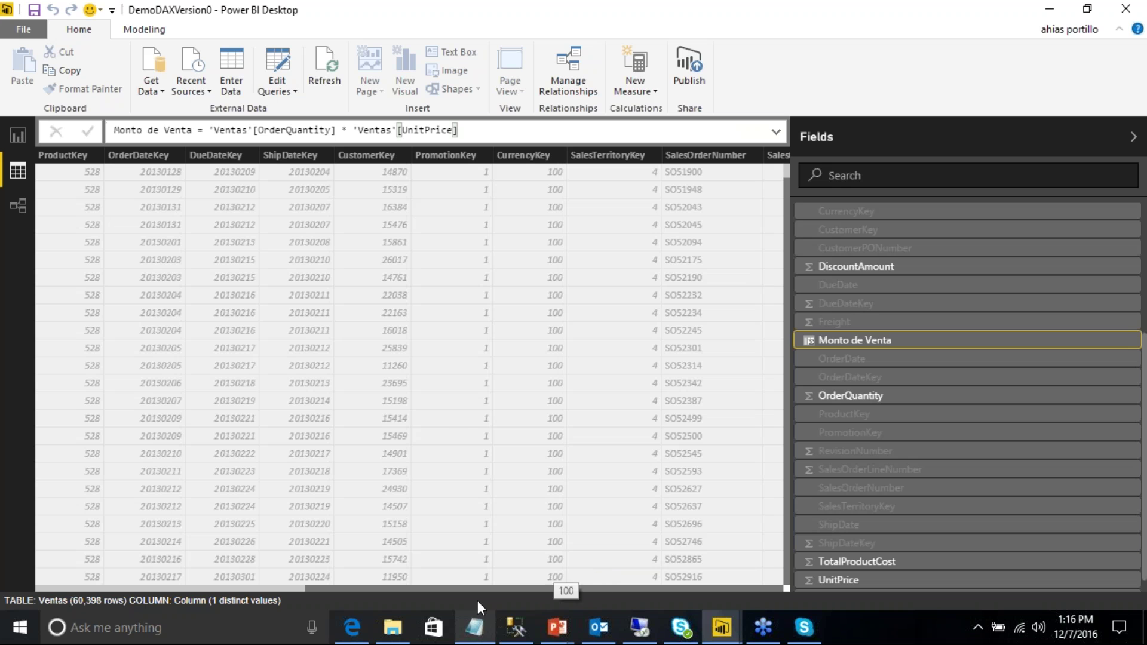
# Step: Go over the Monto de Ganancia formula in DAX.txt in Notepad and copy its complete line
pyautogui.click(478, 626)
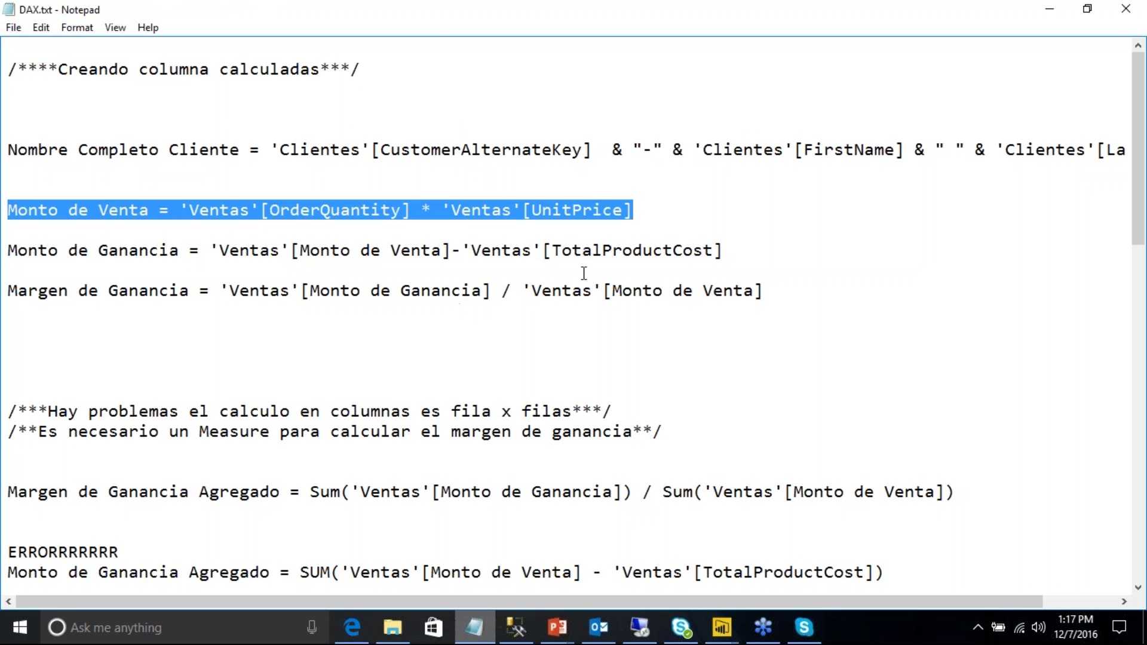
pyautogui.click(181, 253)
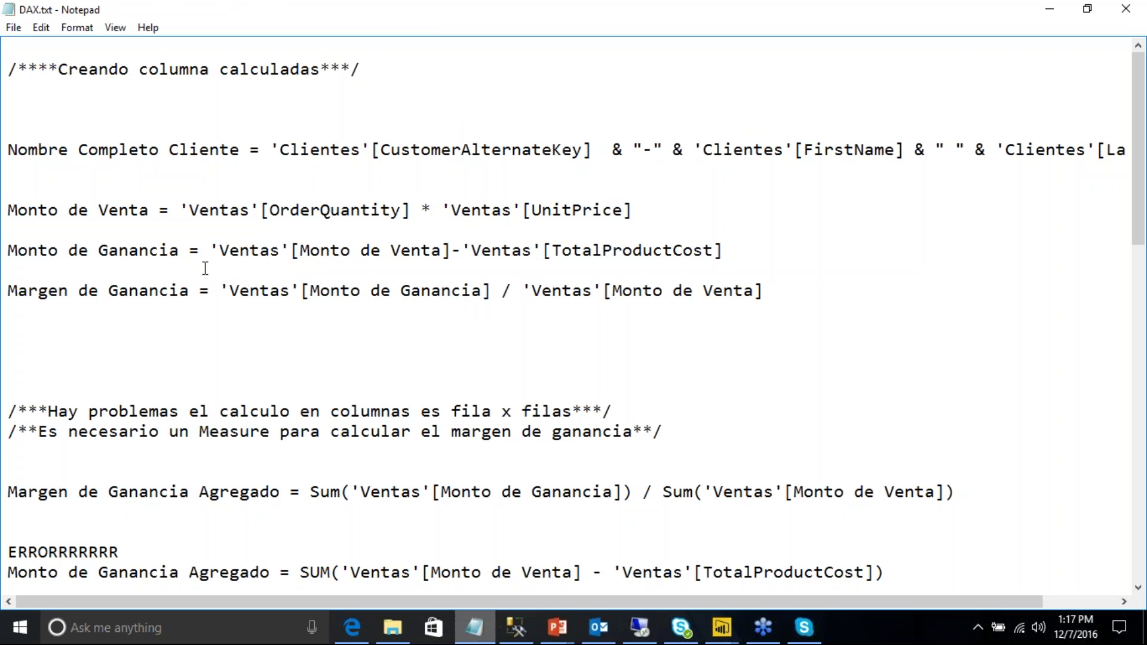
pyautogui.moveTo(190, 251); pyautogui.dragTo(8, 252)
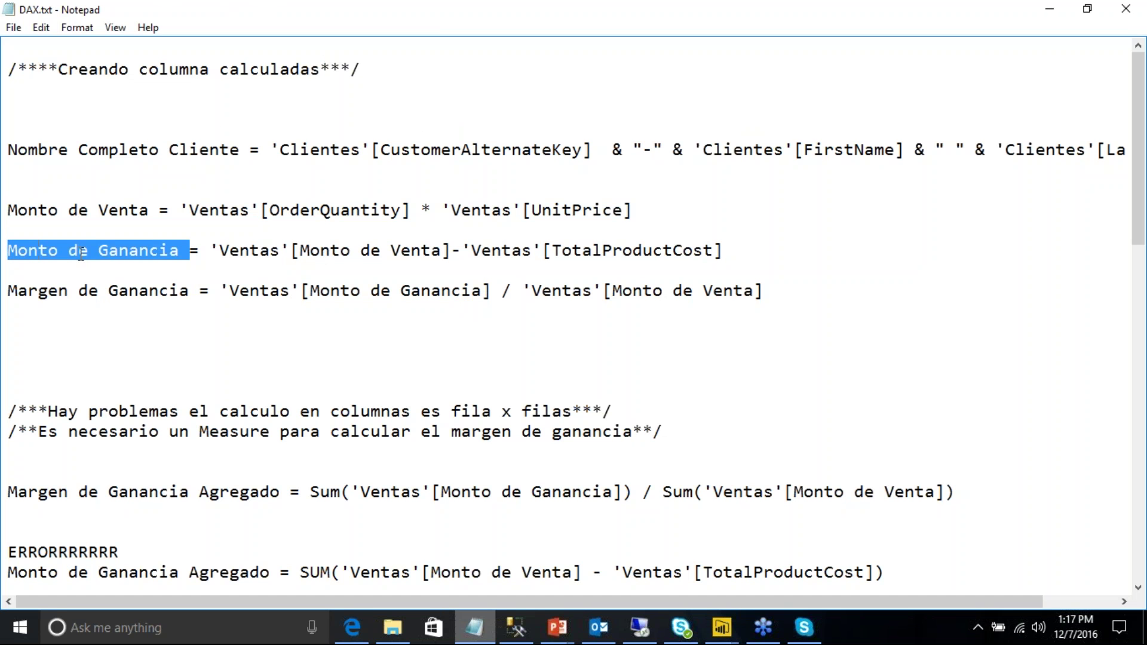
pyautogui.click(263, 254)
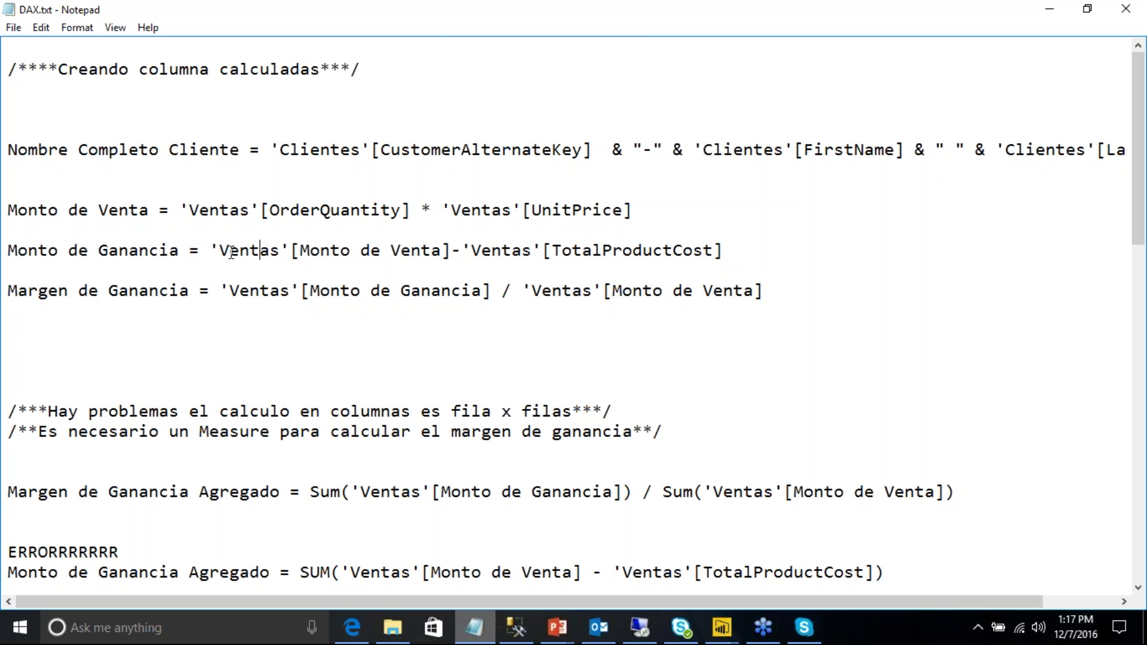
pyautogui.moveTo(463, 251); pyautogui.dragTo(755, 263)
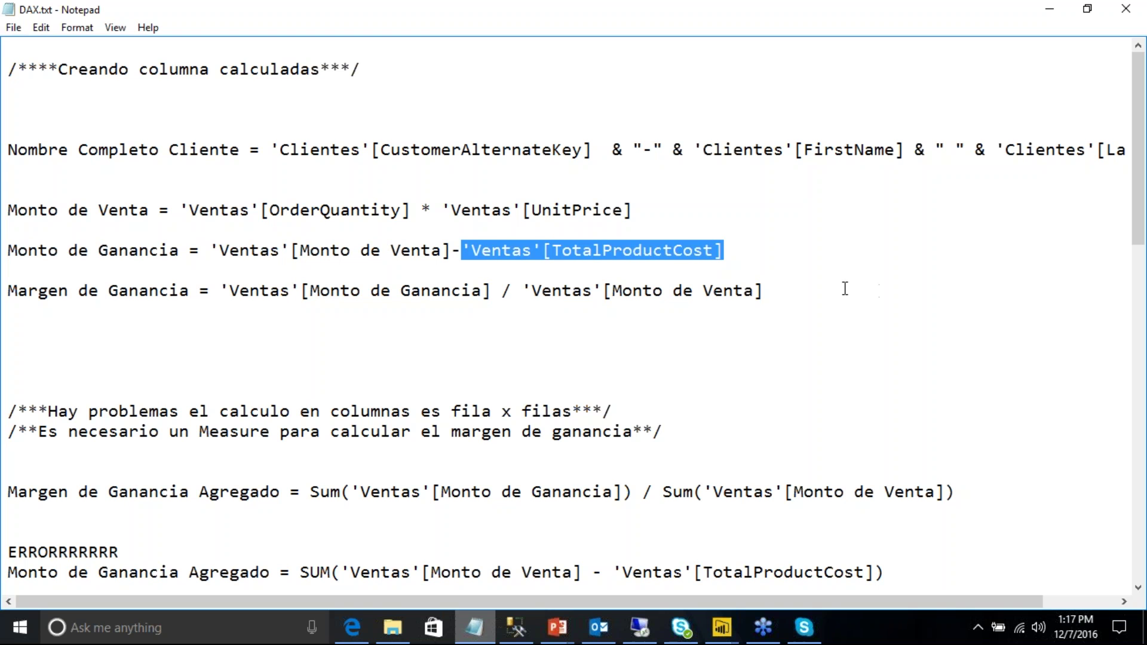
pyautogui.press('Down')
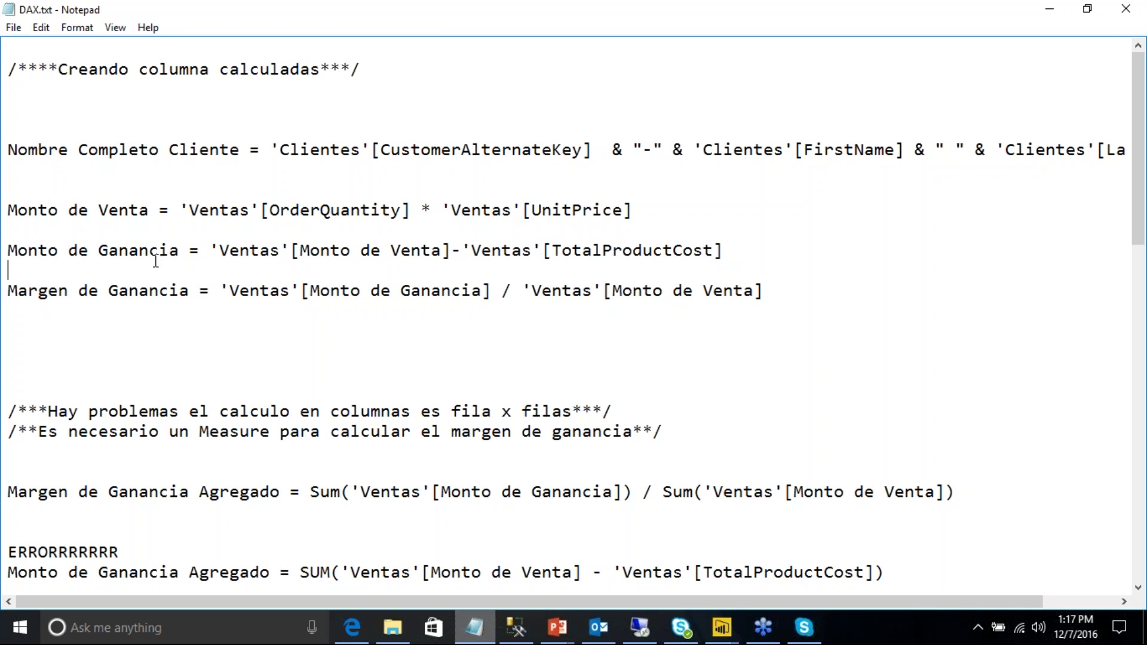
pyautogui.keyDown('shift'); pyautogui.click(77, 256); pyautogui.keyUp('shift')
pyautogui.keyDown('shift'); pyautogui.click(8, 254); pyautogui.keyUp('shift')
pyautogui.hotkey('ctrl', 'c')
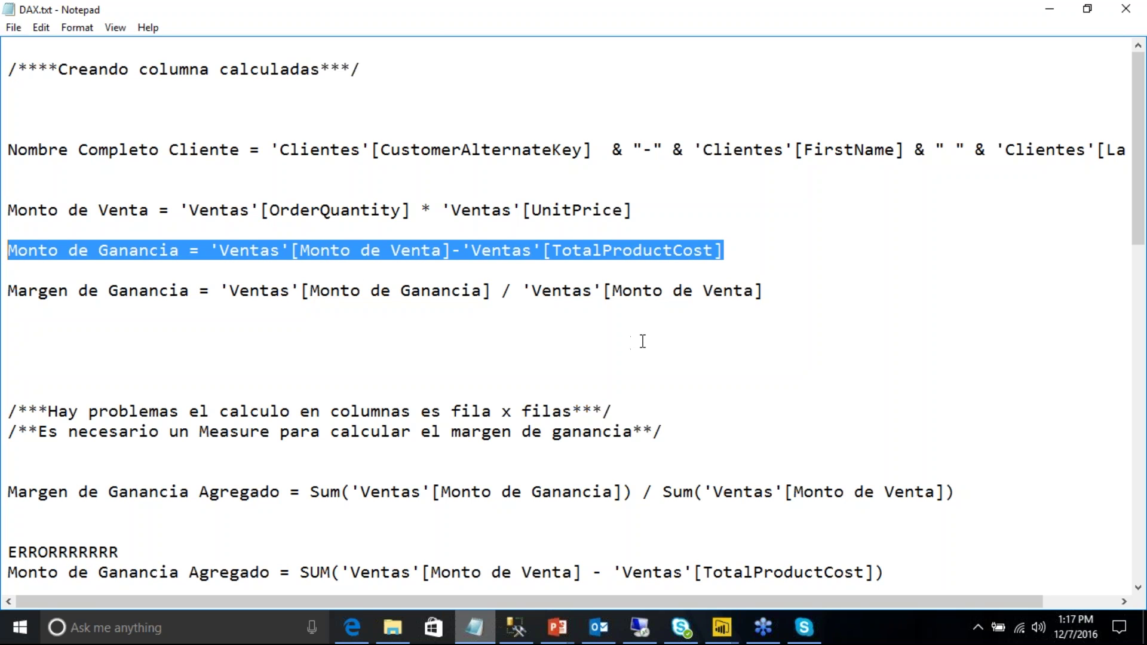
# Step: In the DemoDAXVersion0 report in Power BI Desktop, add the Ventas calculated column Monto de Ganancia = 'Ventas'[Monto de Venta]-'Ventas'[TotalProductCost]
pyautogui.click(723, 628)
pyautogui.click(761, 549)
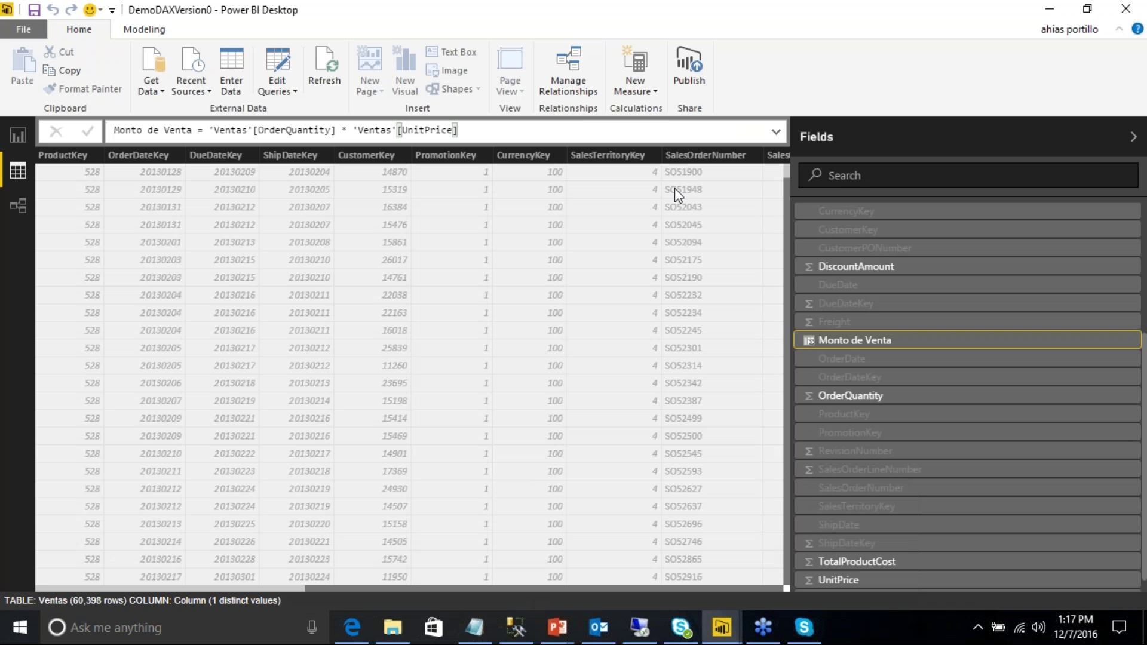
pyautogui.click(657, 93)
pyautogui.click(665, 125)
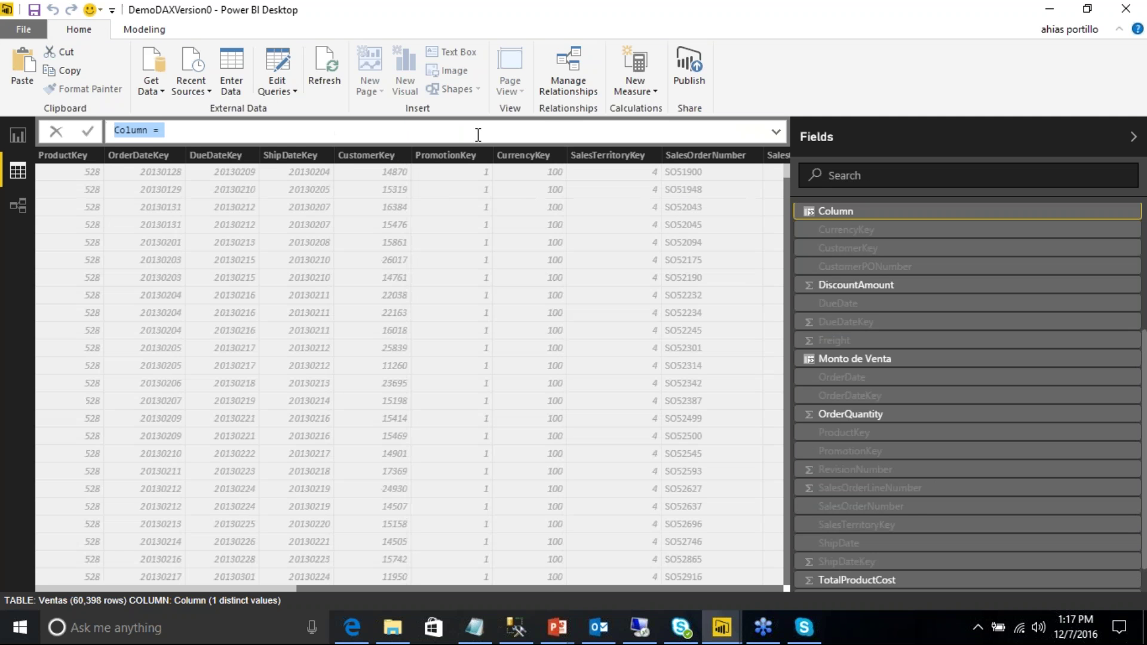
pyautogui.hotkey('ctrl', 'v')
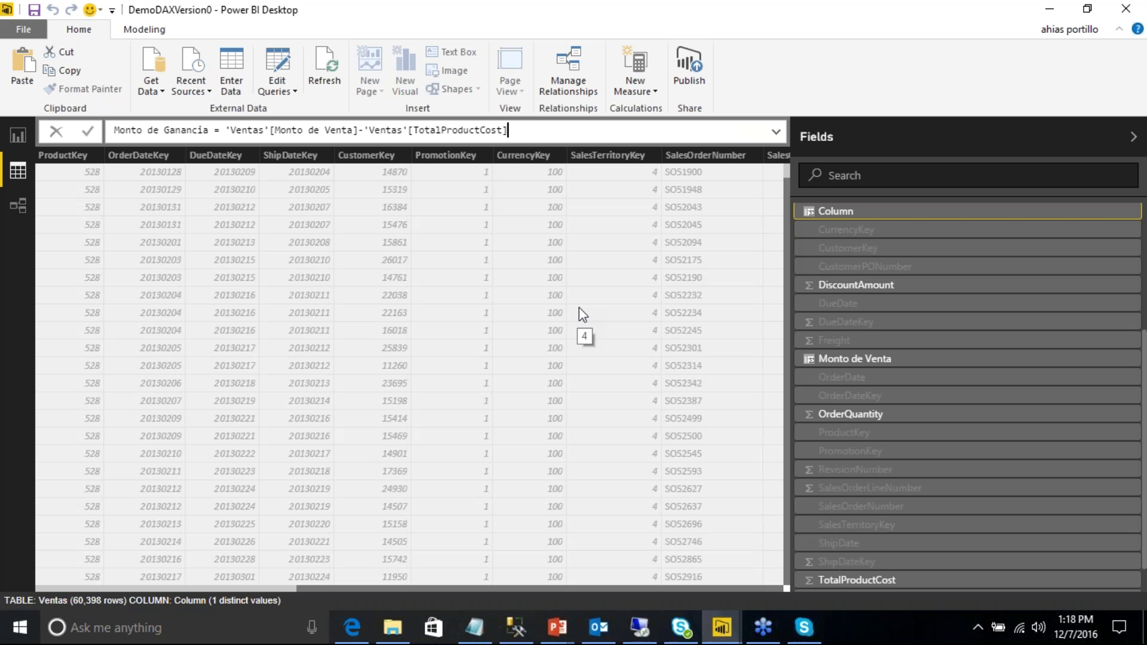
pyautogui.click(520, 134)
pyautogui.press('Return')
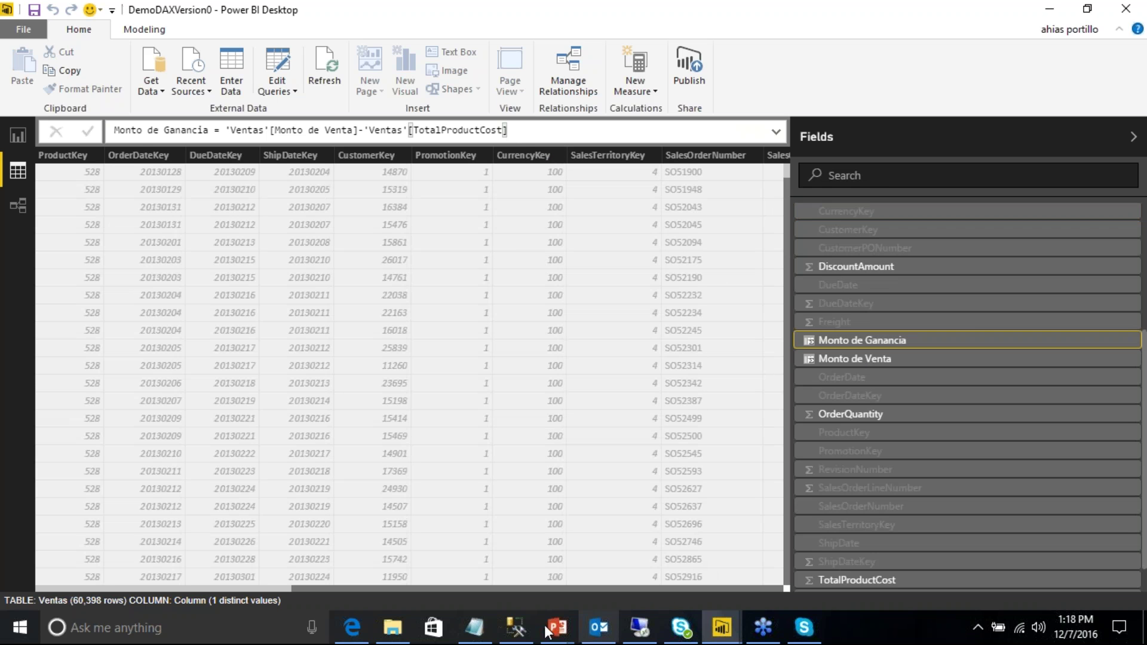
# Step: Go over the Margen de Ganancia formula in DAX.txt in Notepad and copy its complete line
pyautogui.click(474, 628)
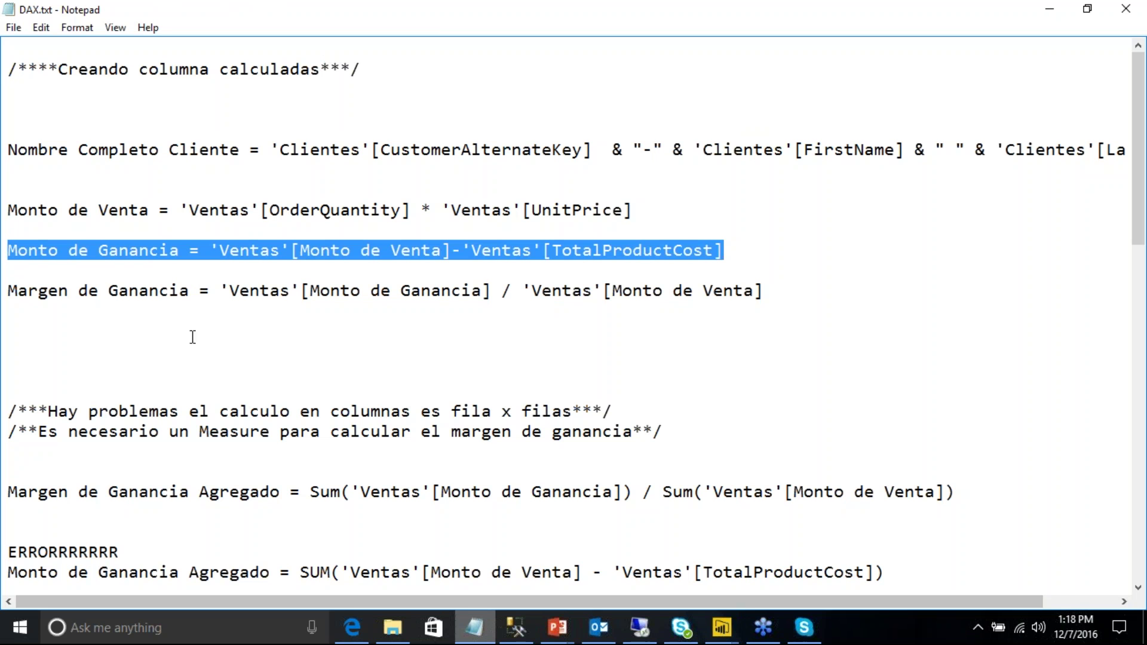
pyautogui.click(536, 321)
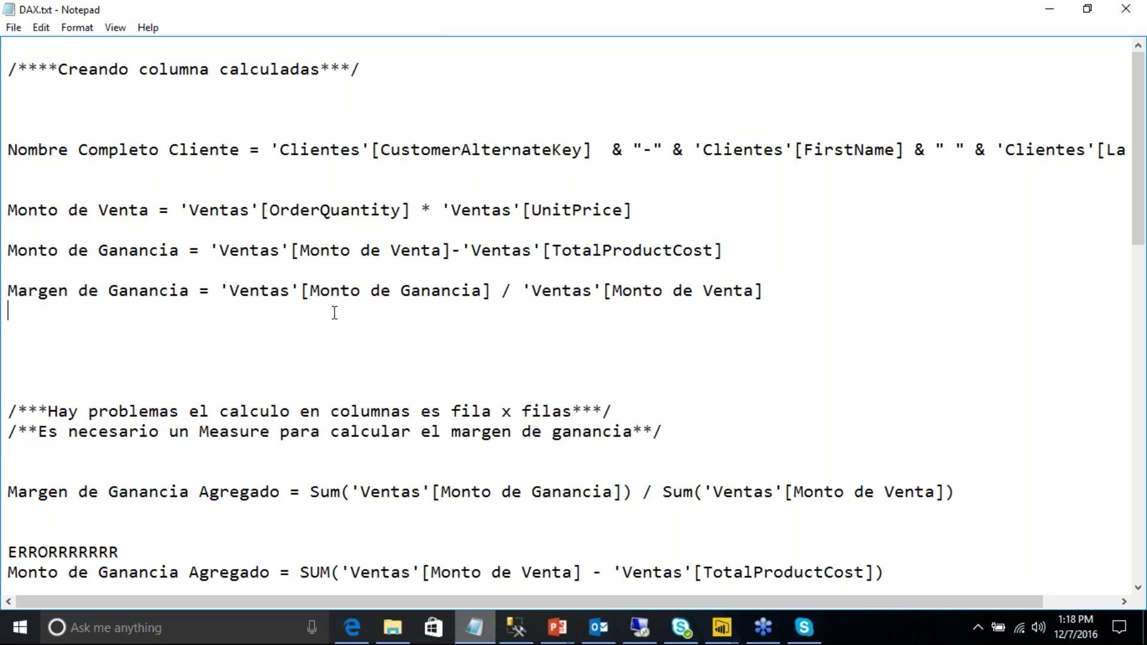
pyautogui.moveTo(492, 290); pyautogui.dragTo(222, 293)
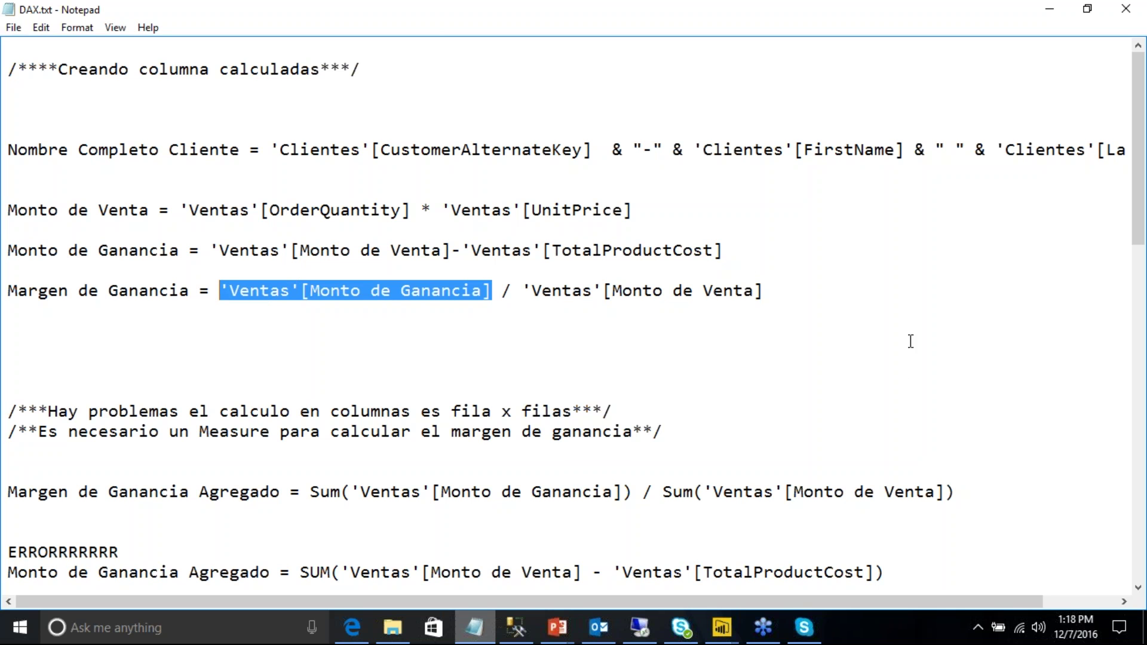
pyautogui.click(771, 293)
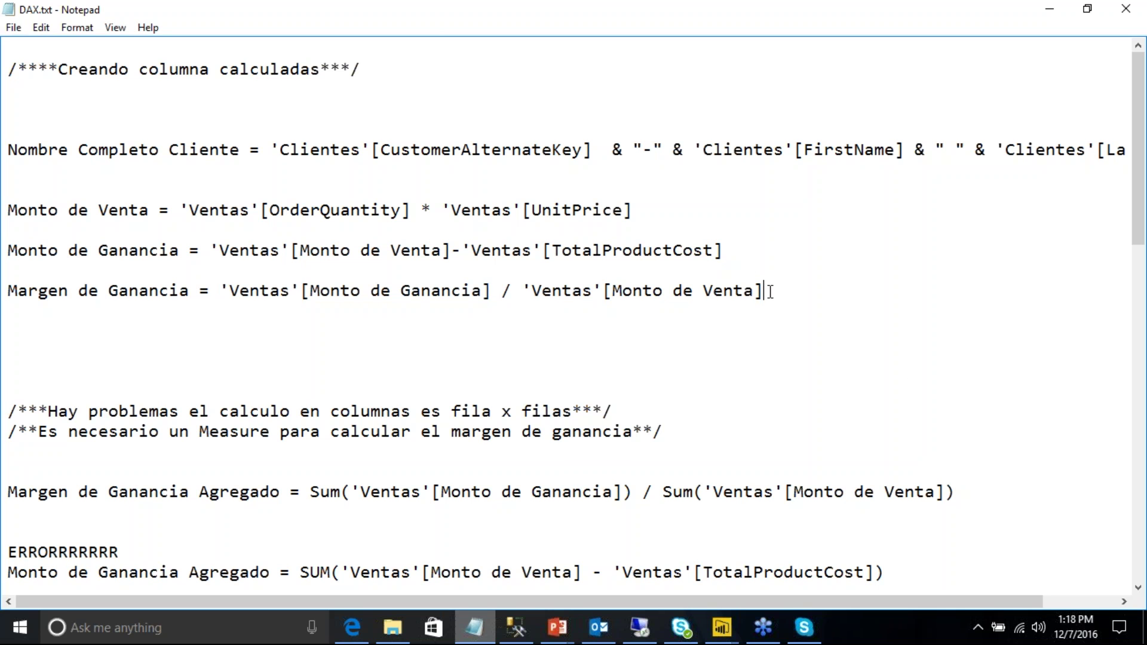
pyautogui.moveTo(770, 292); pyautogui.dragTo(7, 291)
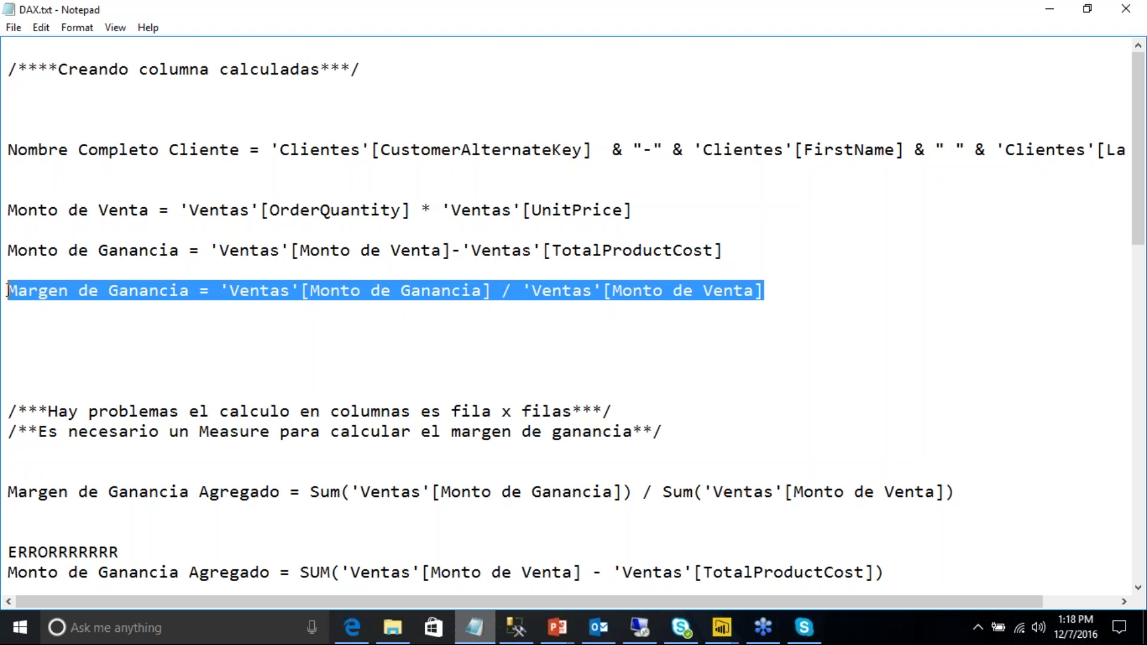
pyautogui.rightClick(135, 292)
pyautogui.click(185, 346)
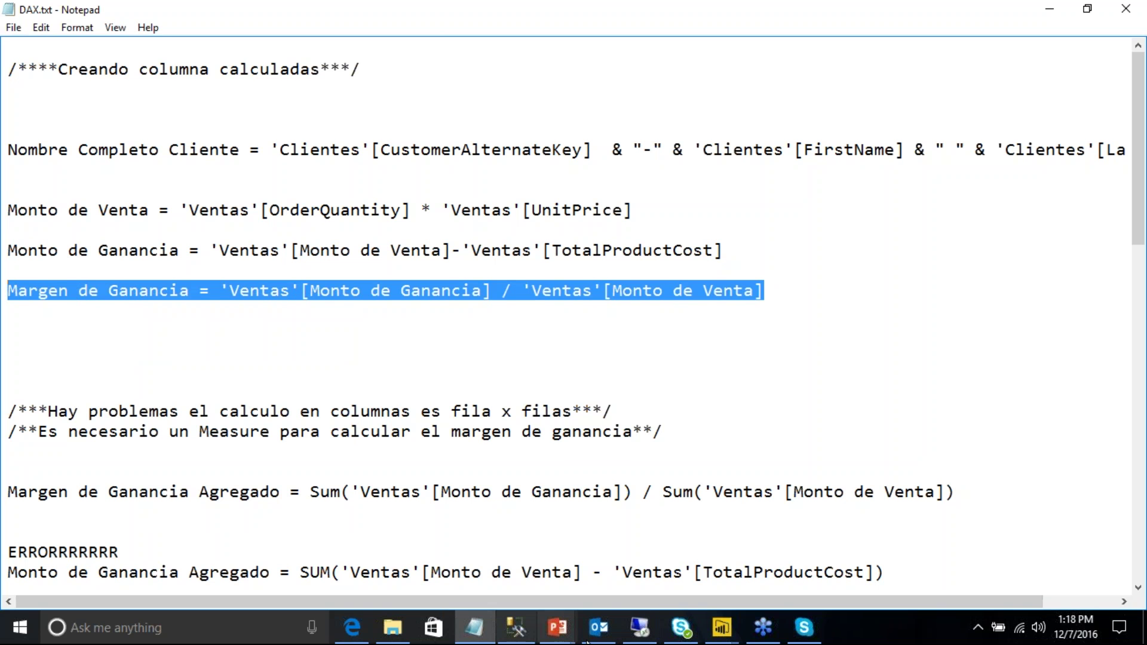
# Step: In Power BI Desktop, add the Ventas calculated column Margen de Ganancia = 'Ventas'[Monto de Ganancia] / 'Ventas'[Monto de Venta] and save the report
pyautogui.click(721, 628)
pyautogui.click(637, 90)
pyautogui.click(652, 127)
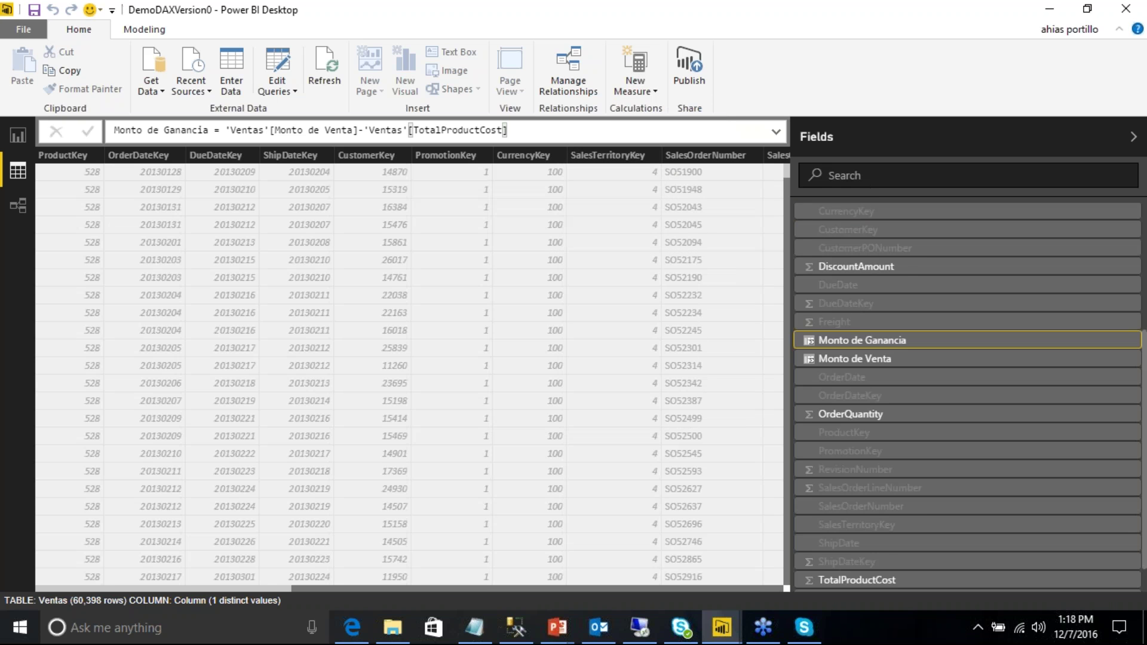
pyautogui.hotkey('ctrl', 'v')
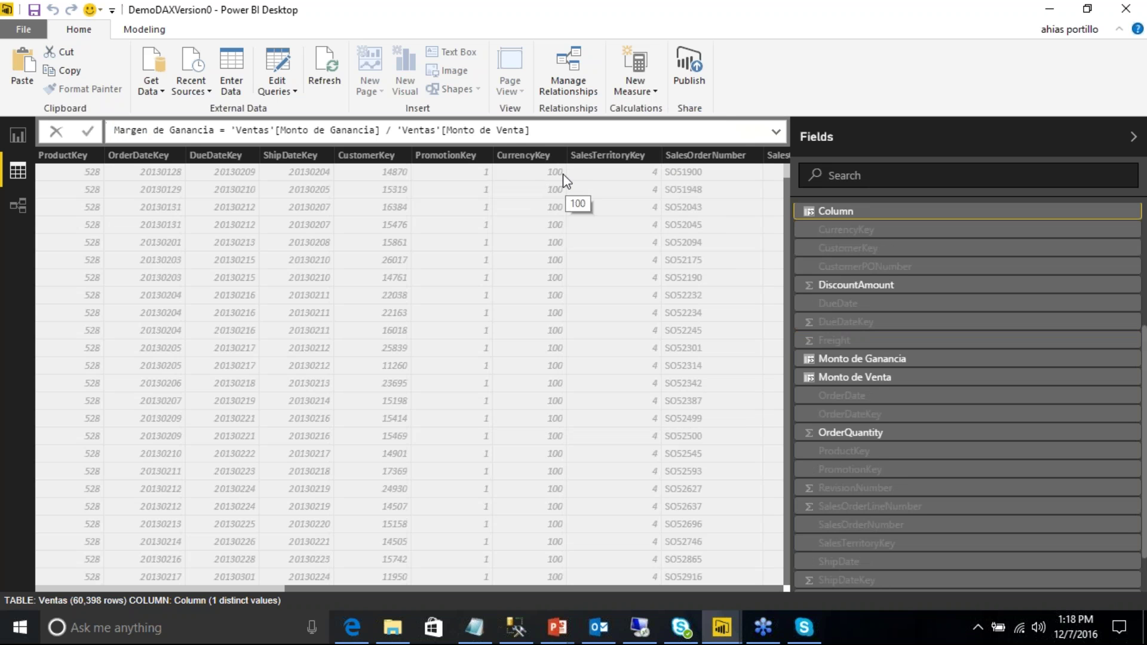
pyautogui.click(36, 15)
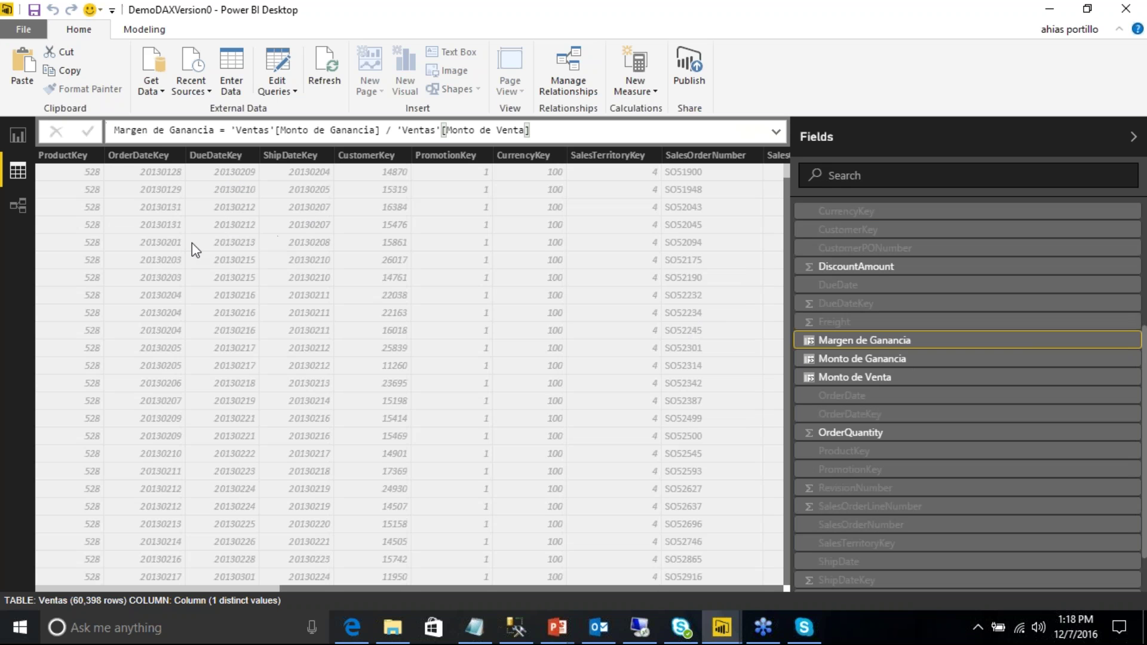
# Step: Insert a table visual on report Page 1 and add ProductCategoryName from Productos to its values
pyautogui.click(20, 137)
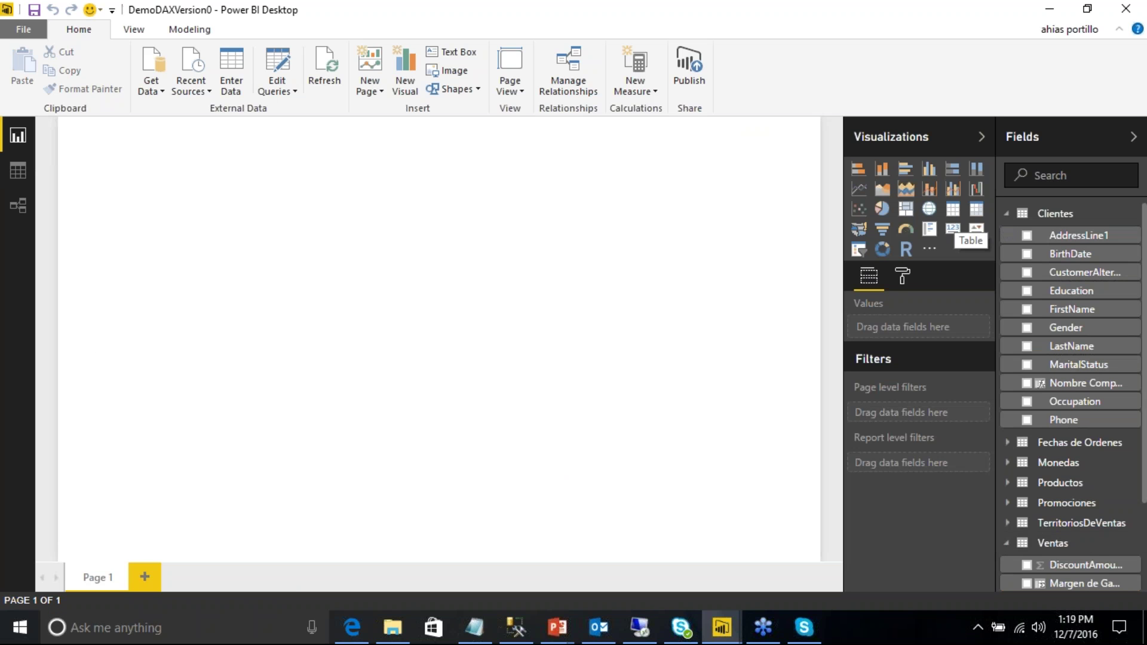
pyautogui.click(953, 212)
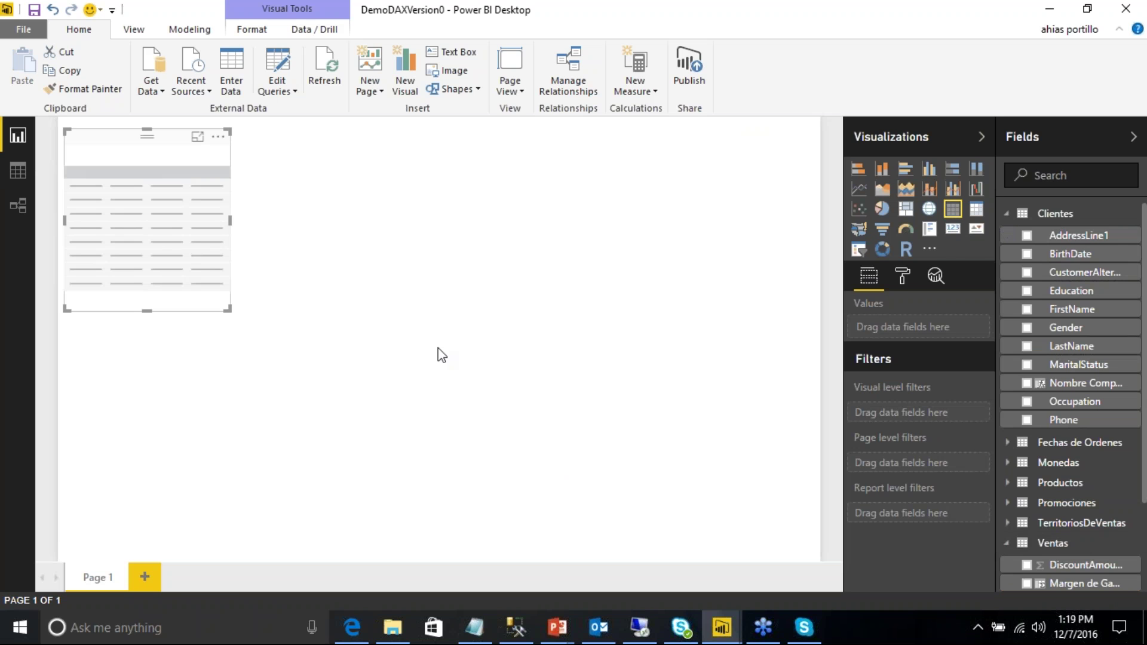
pyautogui.click(1009, 215)
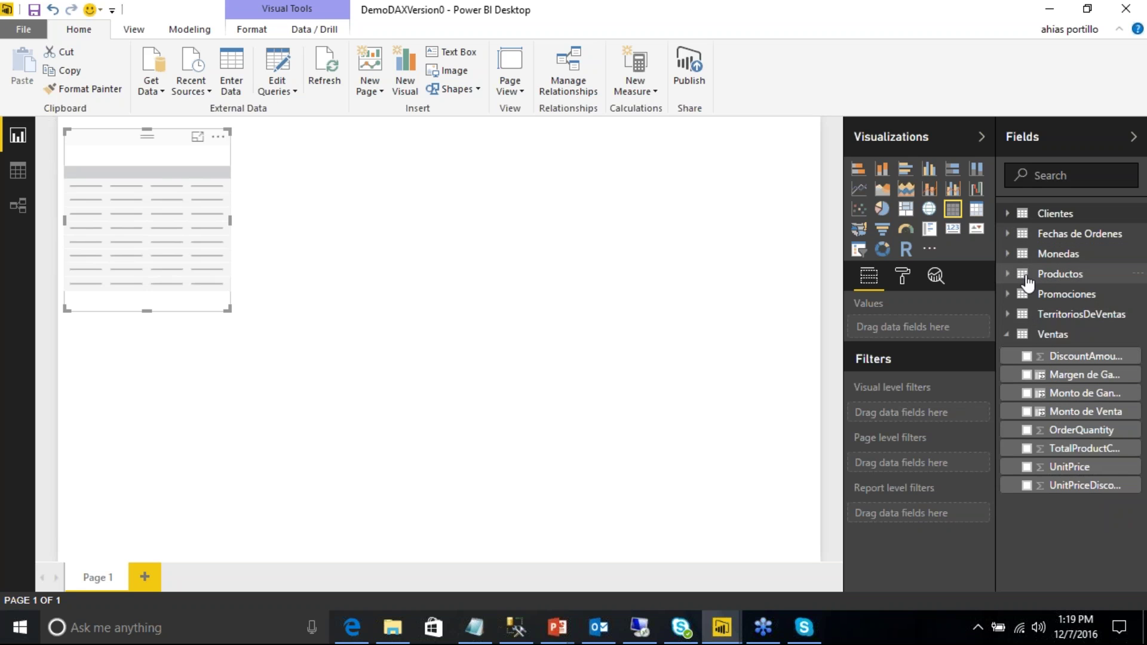
pyautogui.click(1009, 274)
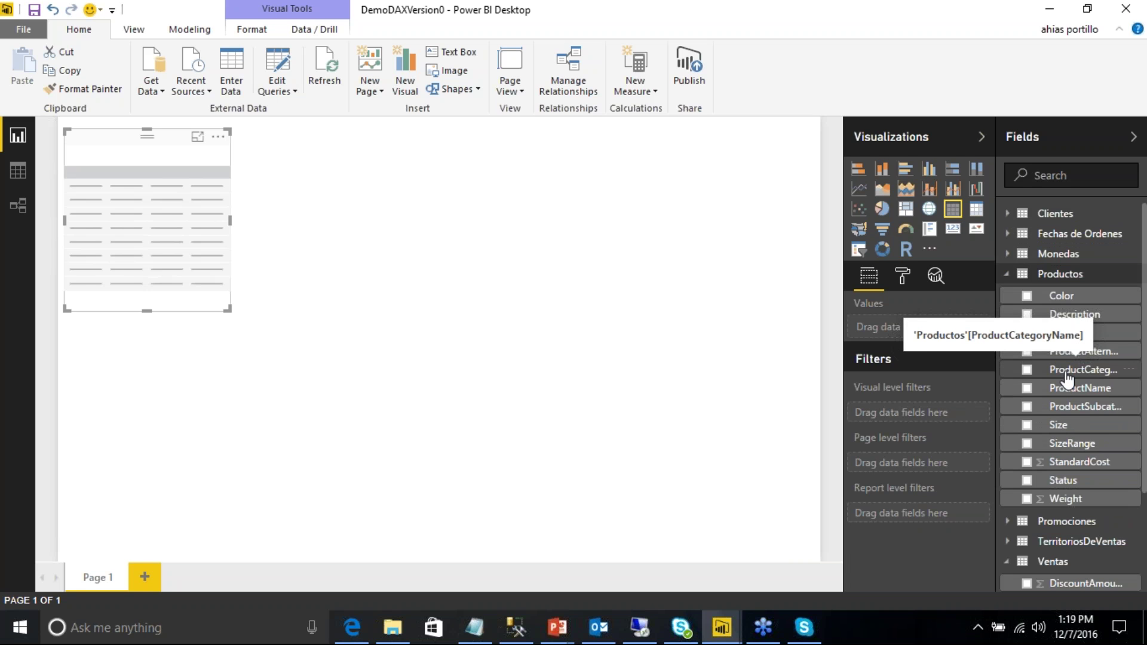
pyautogui.moveTo(1067, 378); pyautogui.dragTo(944, 342)
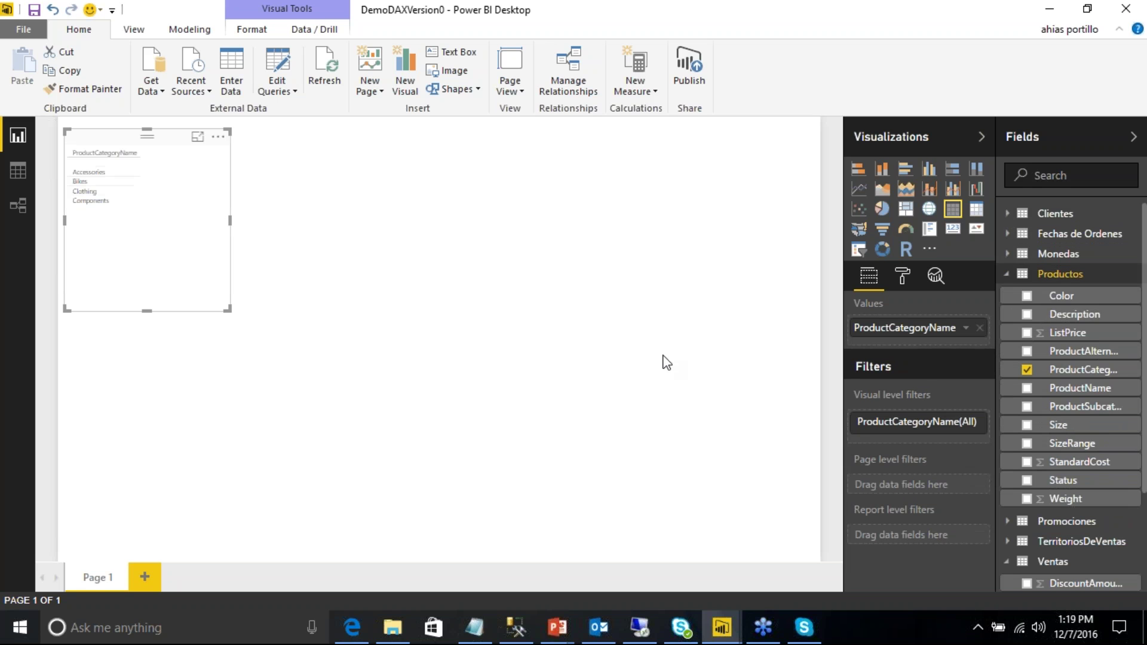
# Step: Add Monto de Venta, Monto de Ganancia and Margen de Ganancia from Ventas to the table visual's values, in that order
pyautogui.click(1008, 277)
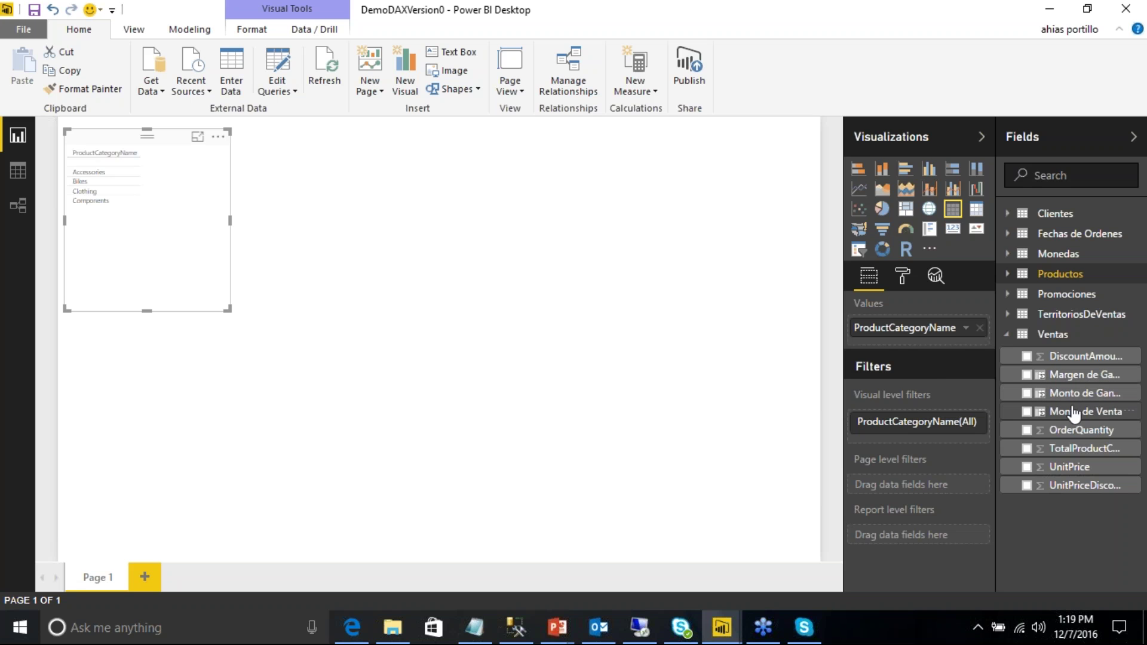
pyautogui.moveTo(1065, 411); pyautogui.dragTo(953, 338)
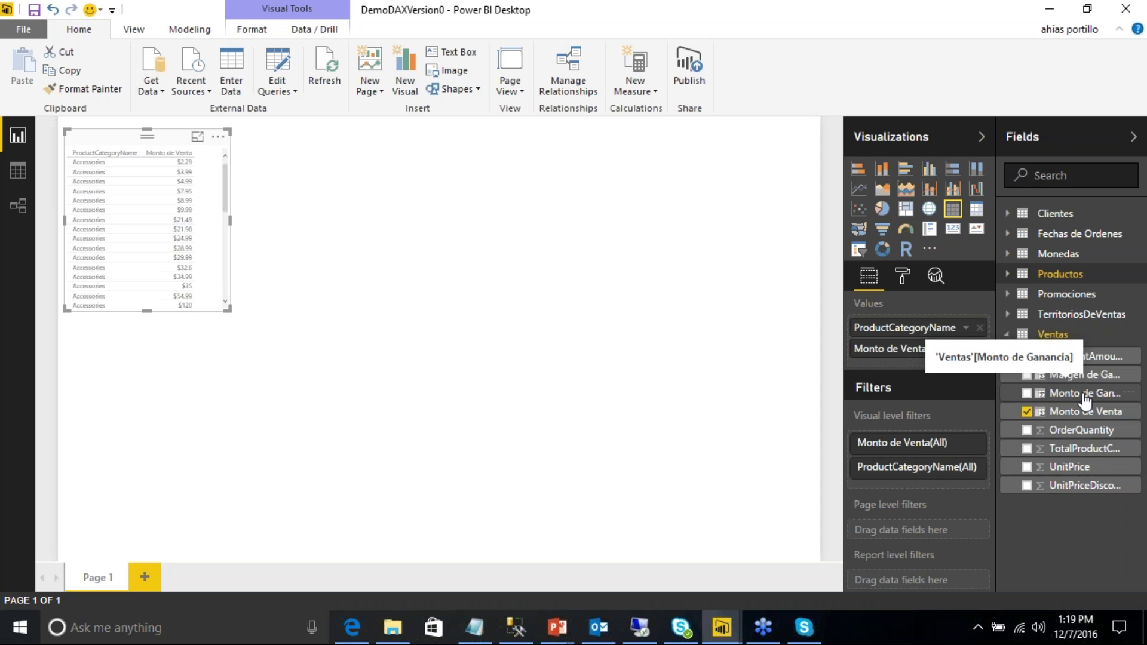
pyautogui.moveTo(1086, 400); pyautogui.dragTo(946, 369)
pyautogui.moveTo(925, 408); pyautogui.dragTo(923, 408)
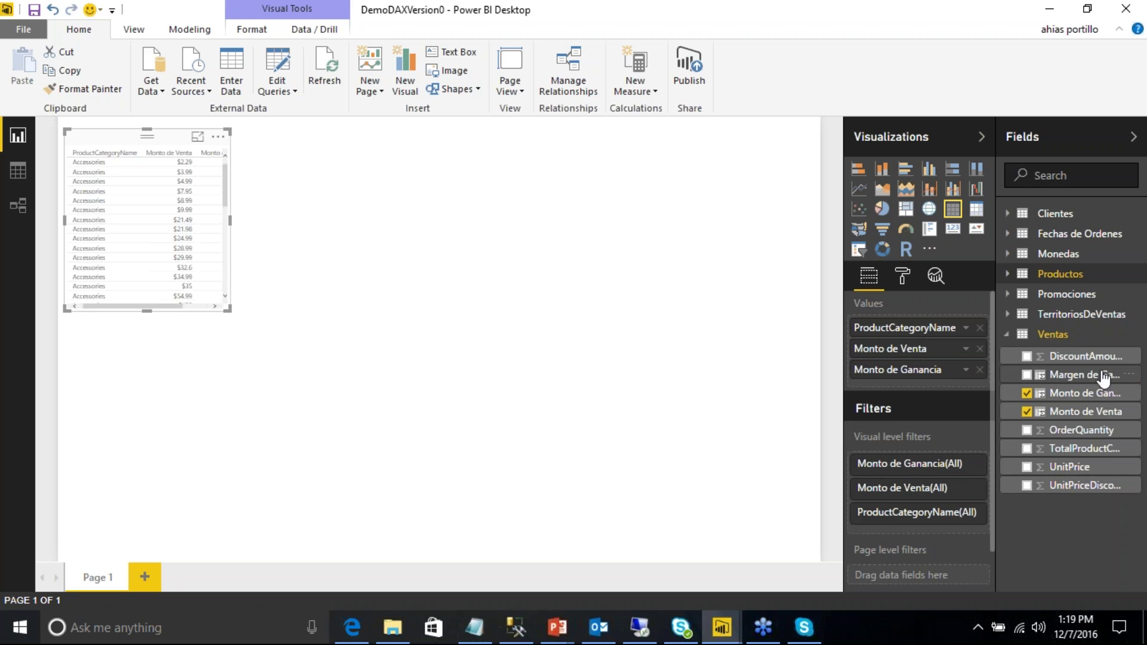
pyautogui.moveTo(1100, 378); pyautogui.dragTo(962, 388)
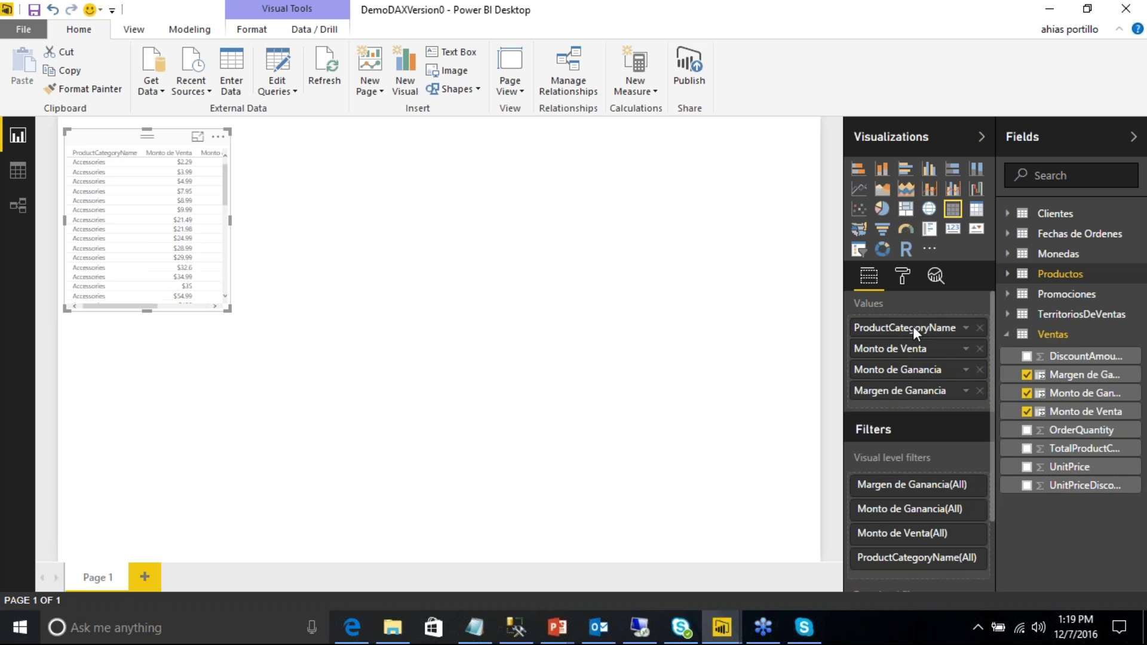
# Step: In the Ventas data, format the Margen de Ganancia column as a percentage with 2 decimals and check its values
pyautogui.click(12, 174)
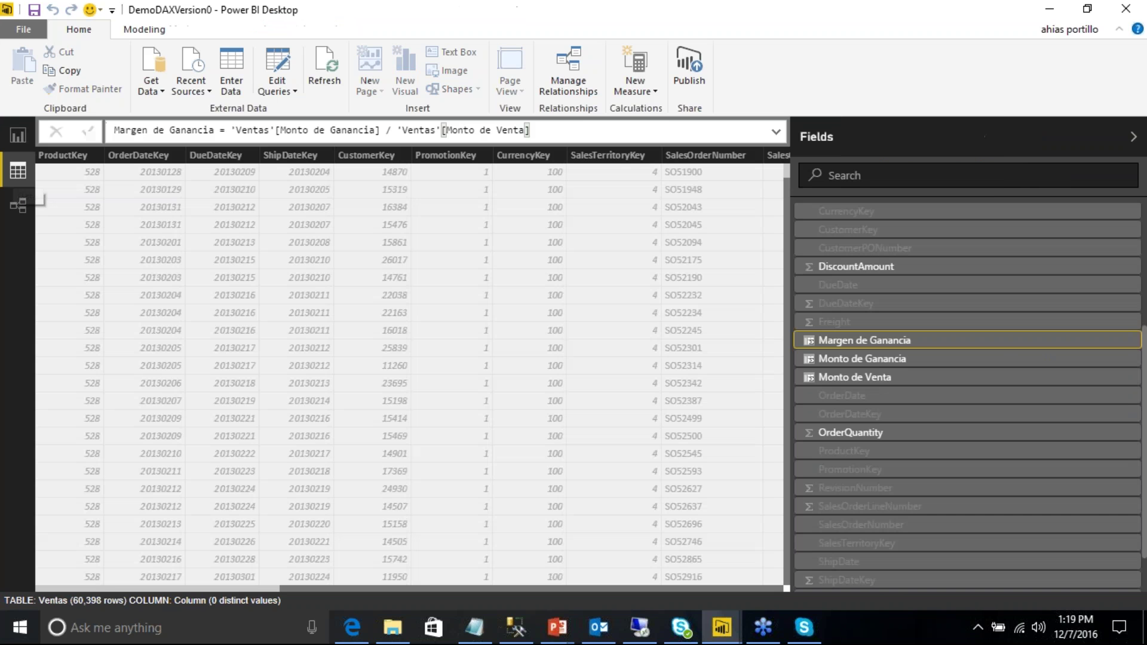
pyautogui.moveTo(292, 590); pyautogui.dragTo(768, 574)
pyautogui.click(735, 156)
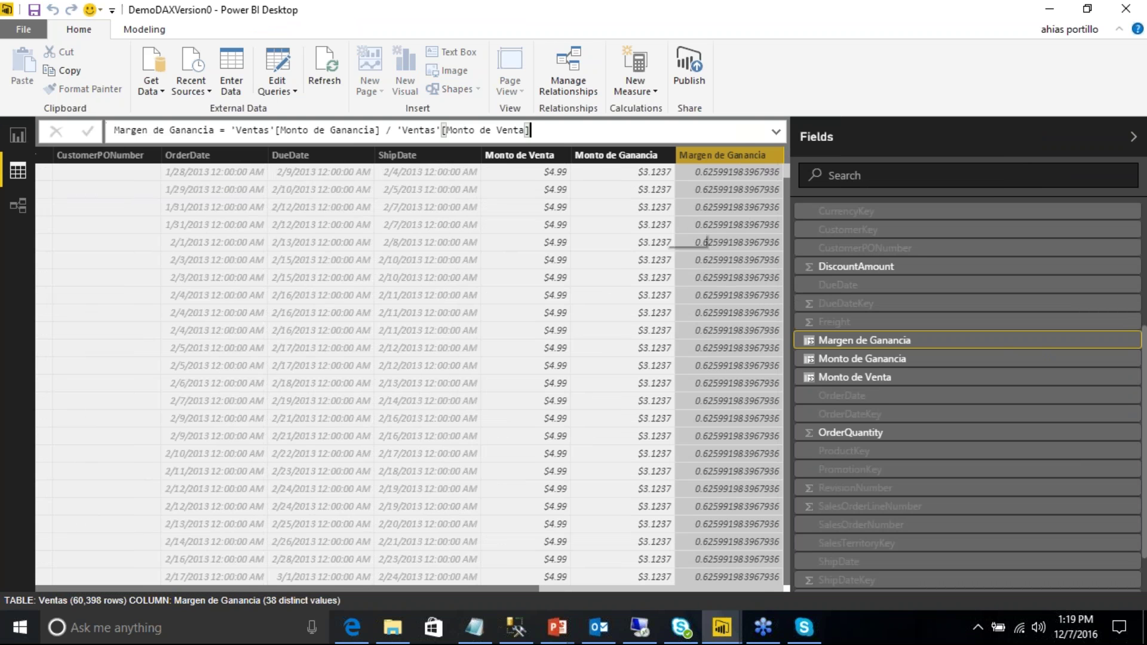
pyautogui.click(160, 31)
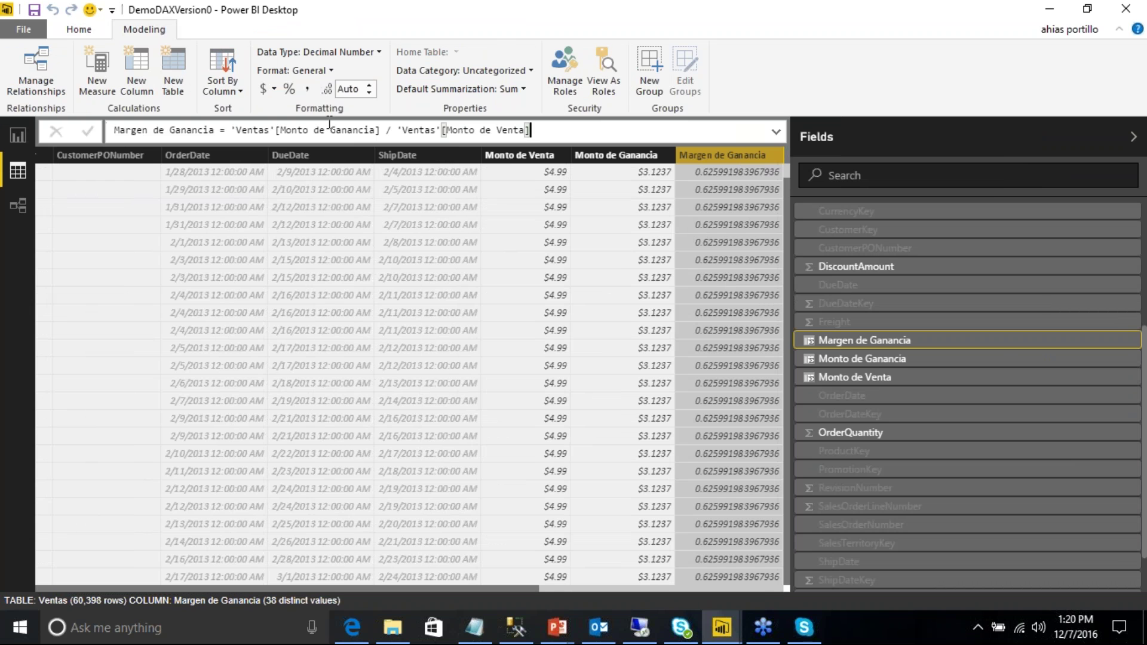
pyautogui.click(290, 90)
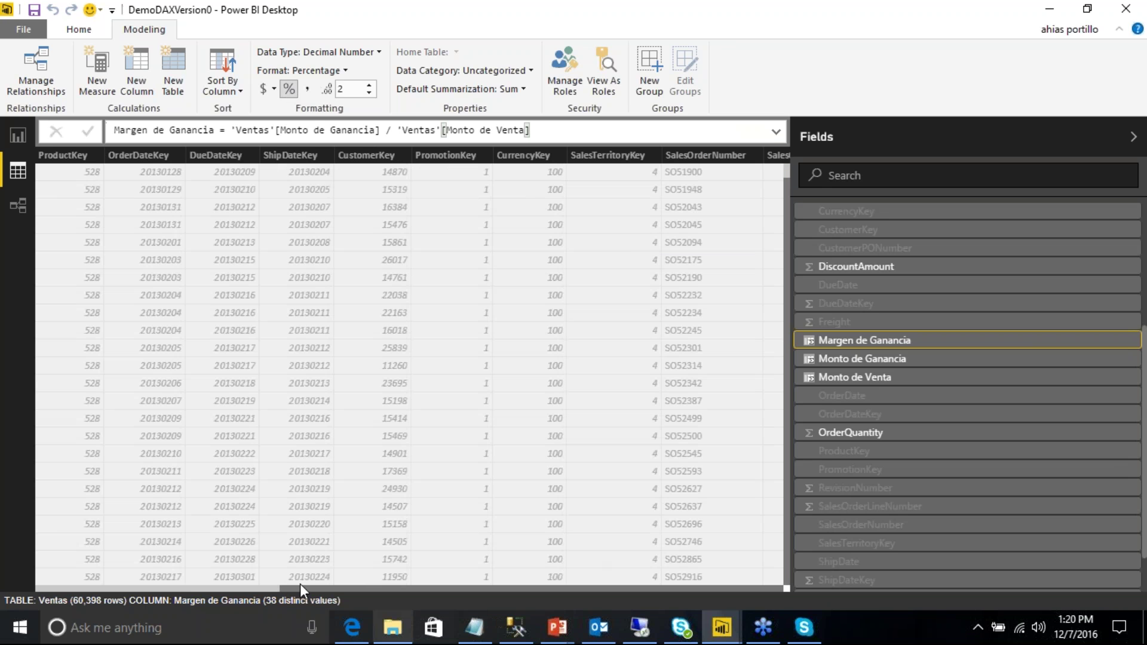
pyautogui.moveTo(272, 589); pyautogui.dragTo(691, 571)
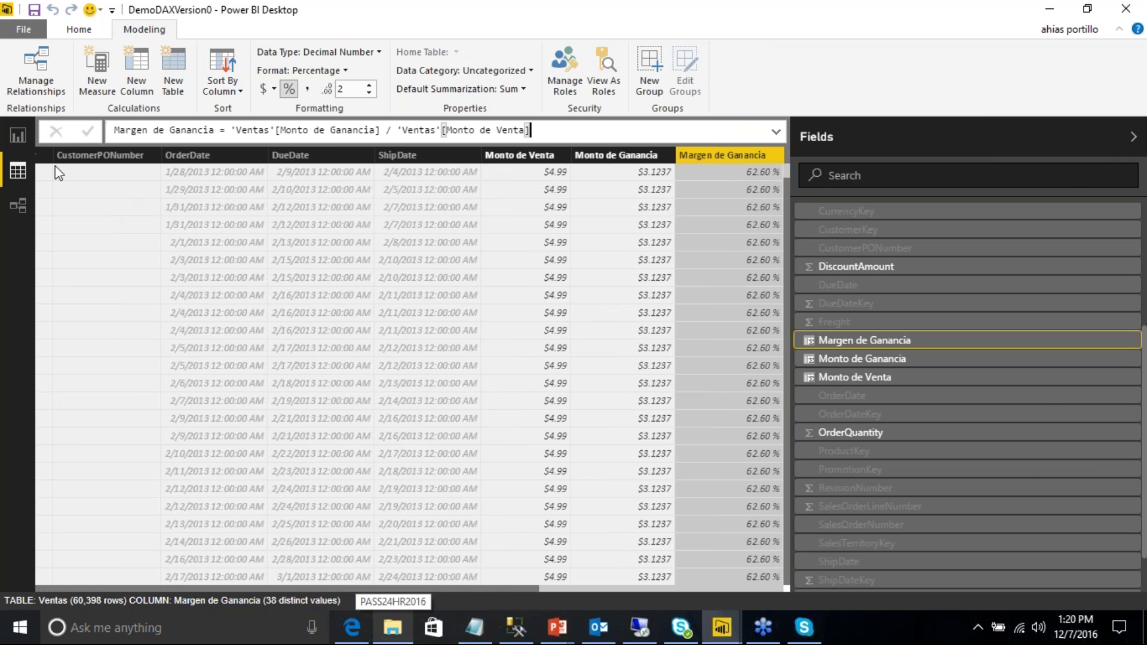
# Step: Return to the report page, enlarge the table visual and look through its rows by product category
pyautogui.click(19, 135)
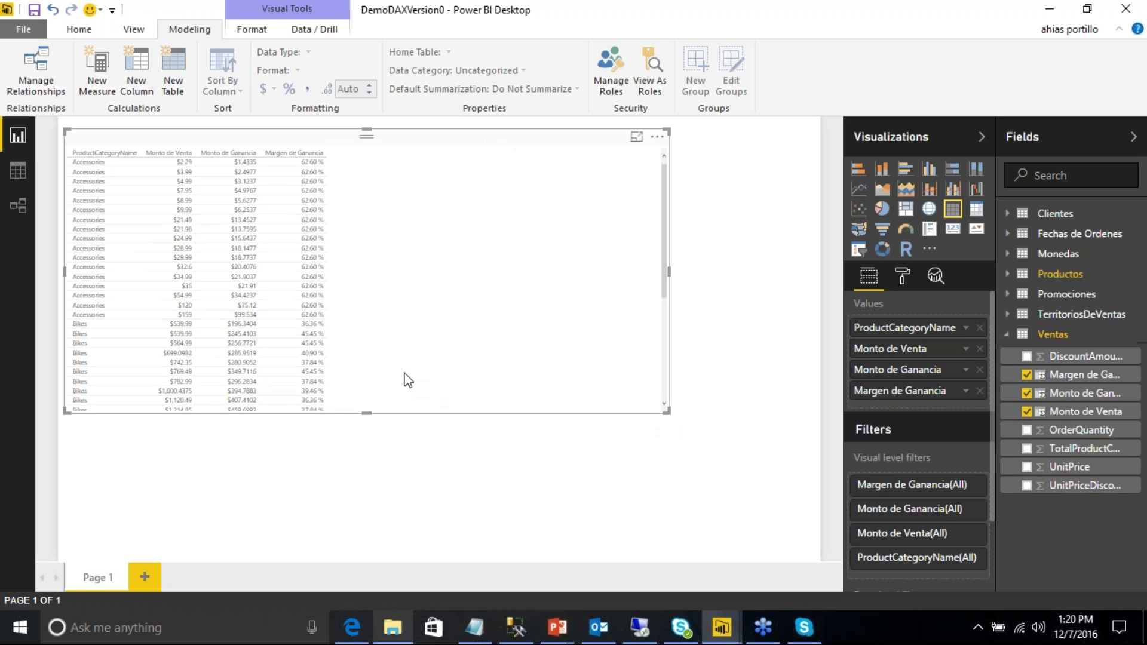
pyautogui.scroll(-3, 332, 273)
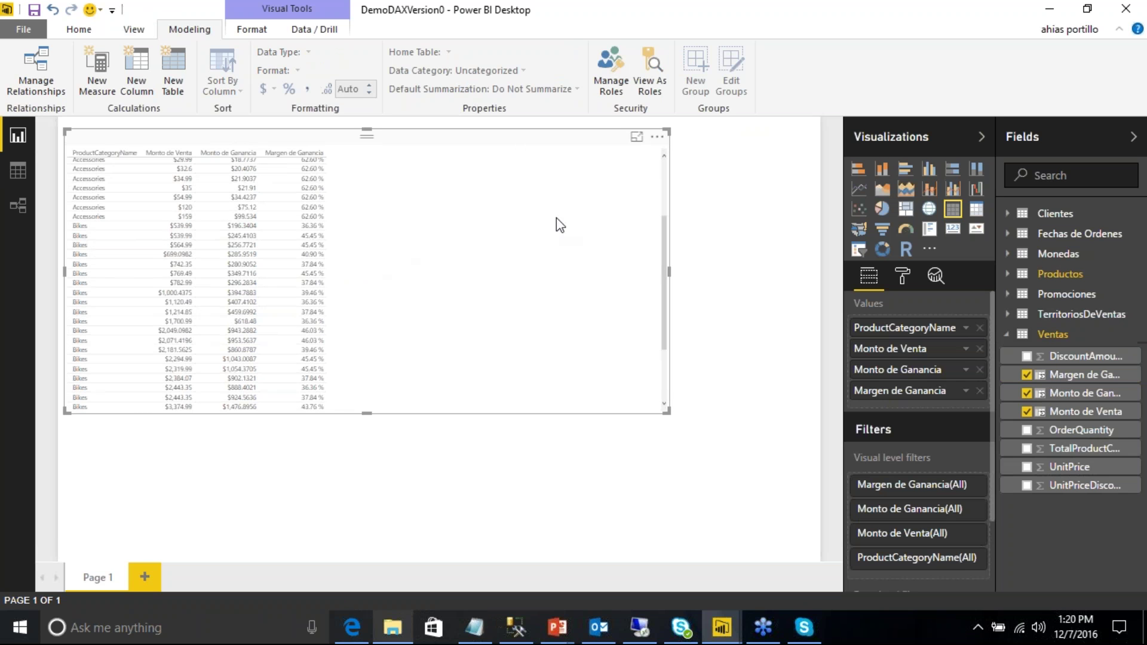
pyautogui.scroll(-3, 331, 279)
pyautogui.scroll(6, 329, 297)
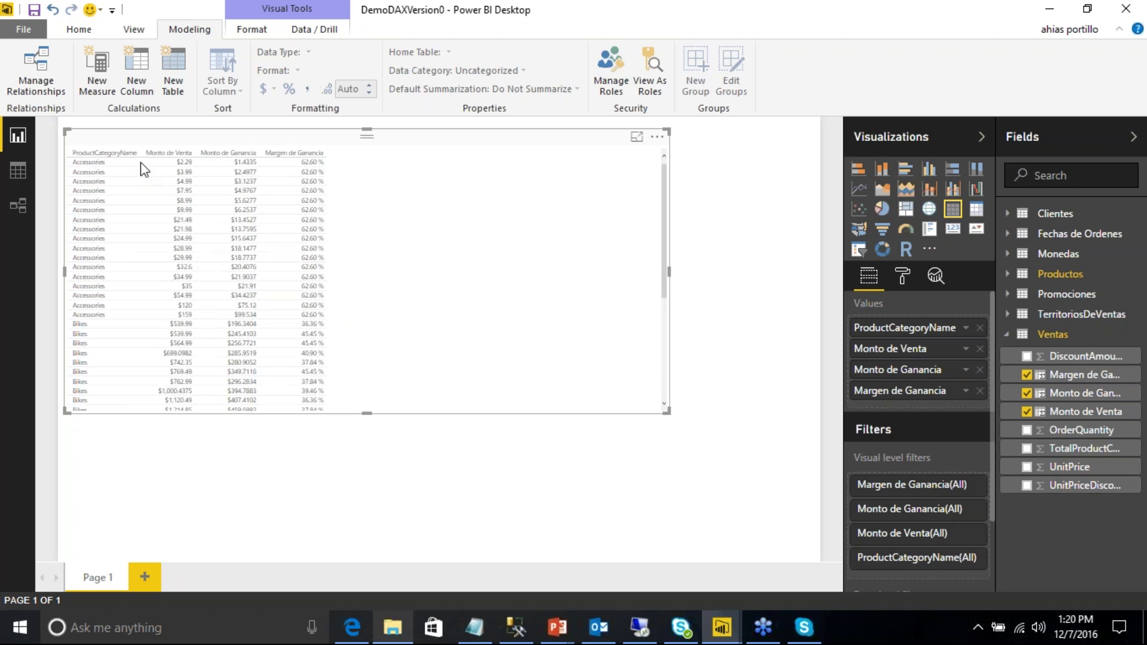
# Step: Summarize Monto de Venta, Monto de Ganancia and Margen de Ganancia by Sum in the table, and reopen the aggregation options of Margen de Ganancia
pyautogui.click(966, 350)
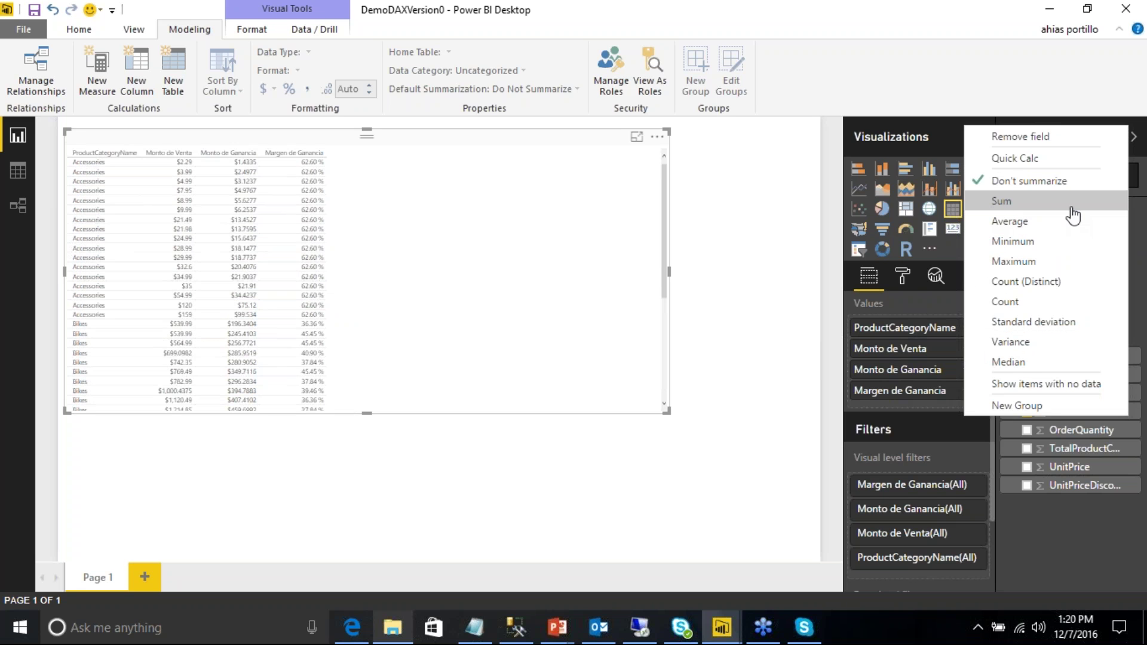
pyautogui.click(1032, 210)
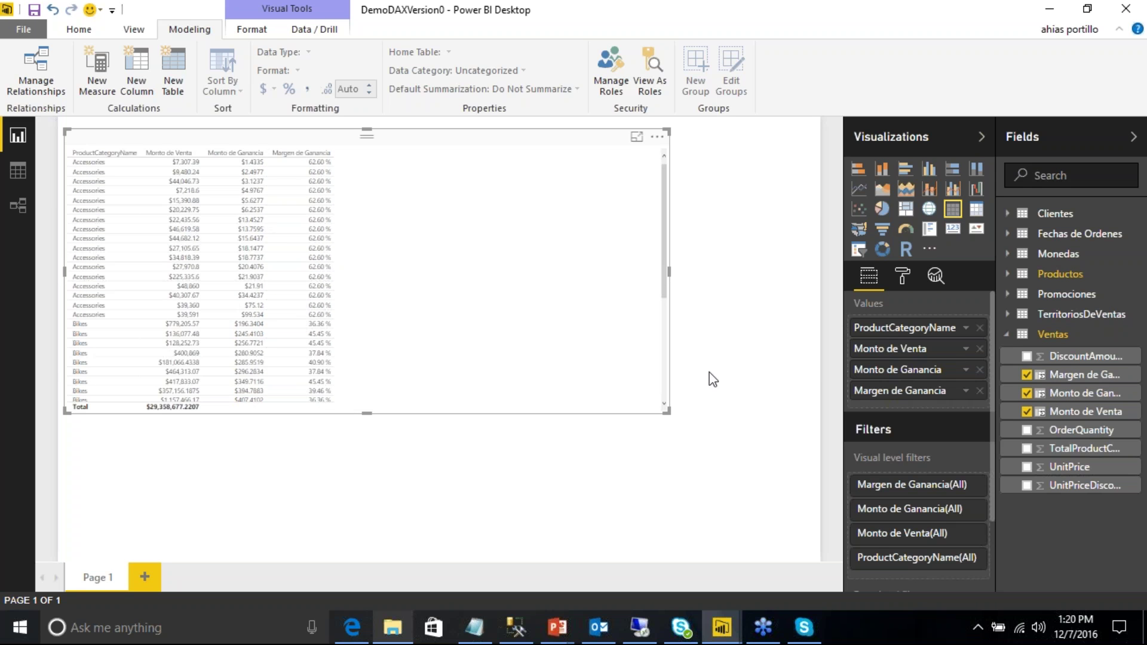
pyautogui.click(966, 370)
pyautogui.click(993, 206)
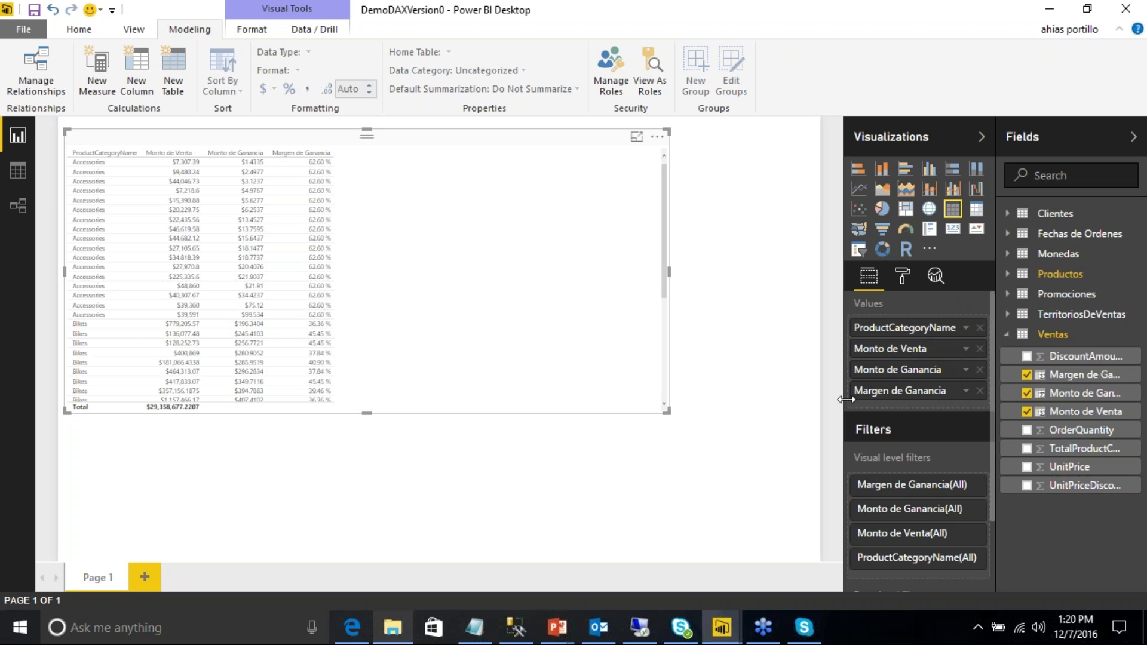
pyautogui.click(967, 391)
pyautogui.click(1001, 202)
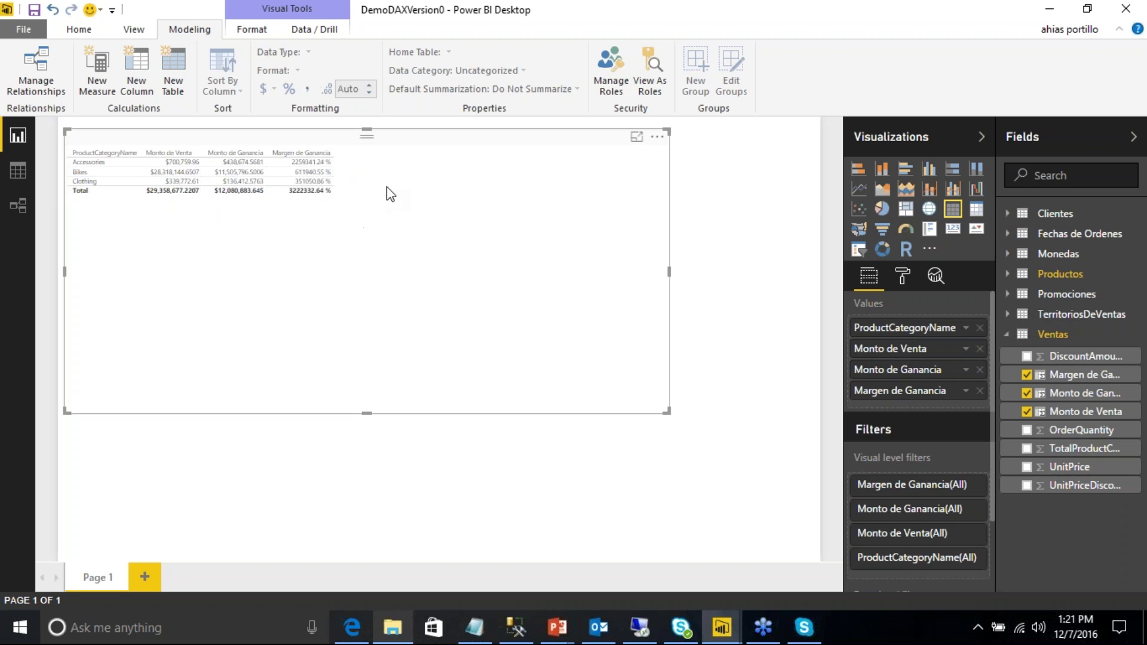
pyautogui.click(967, 391)
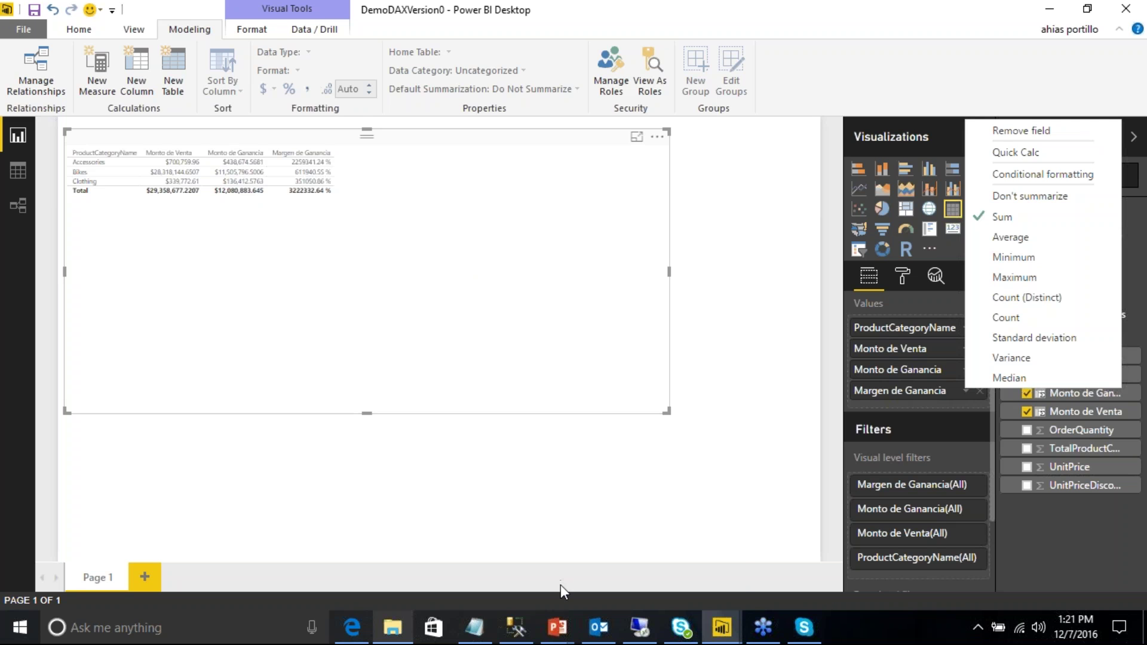
# Step: Switch to the running PowerPoint slide show and advance from the Demo slide to the Funciones de DAX slide
pyautogui.click(557, 626)
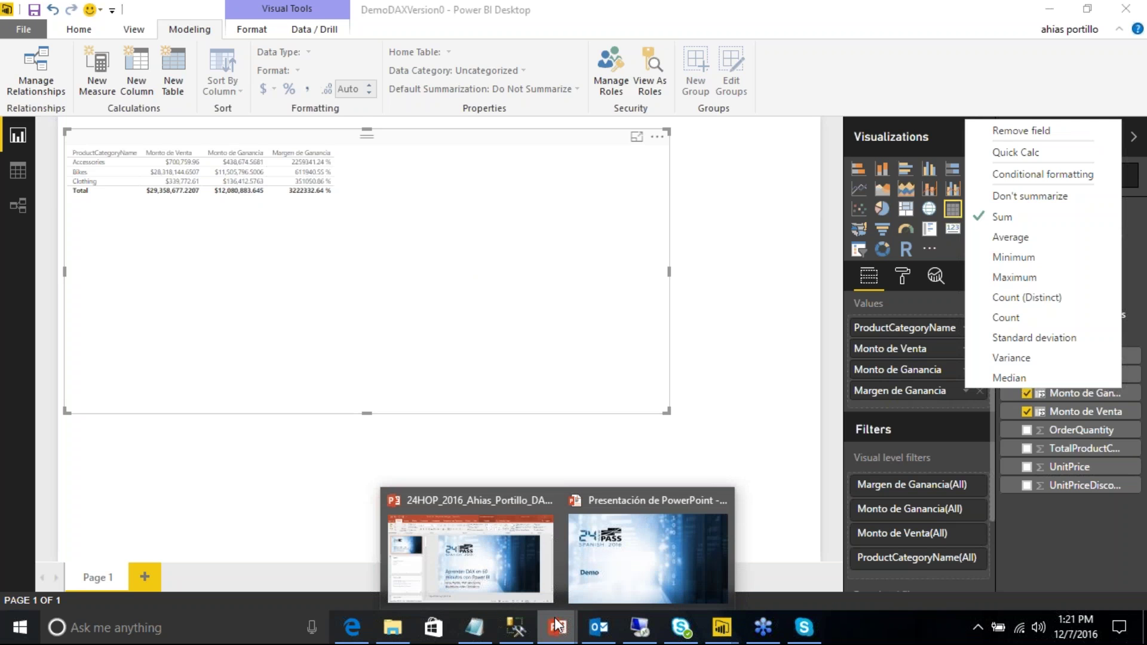
pyautogui.click(608, 550)
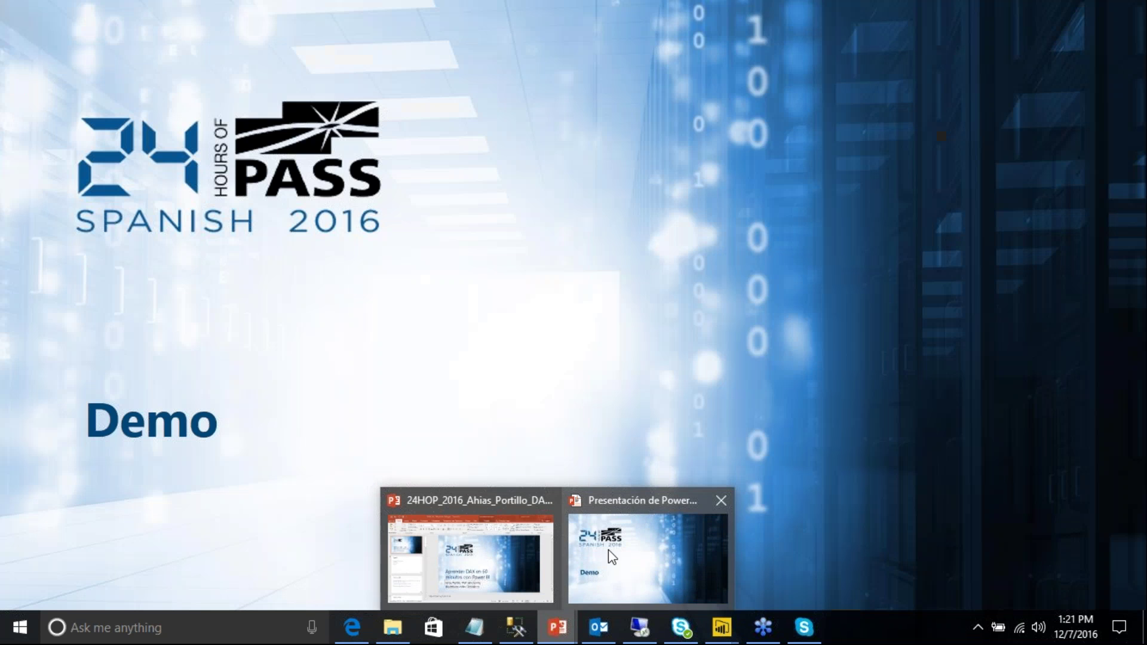
pyautogui.click(691, 285)
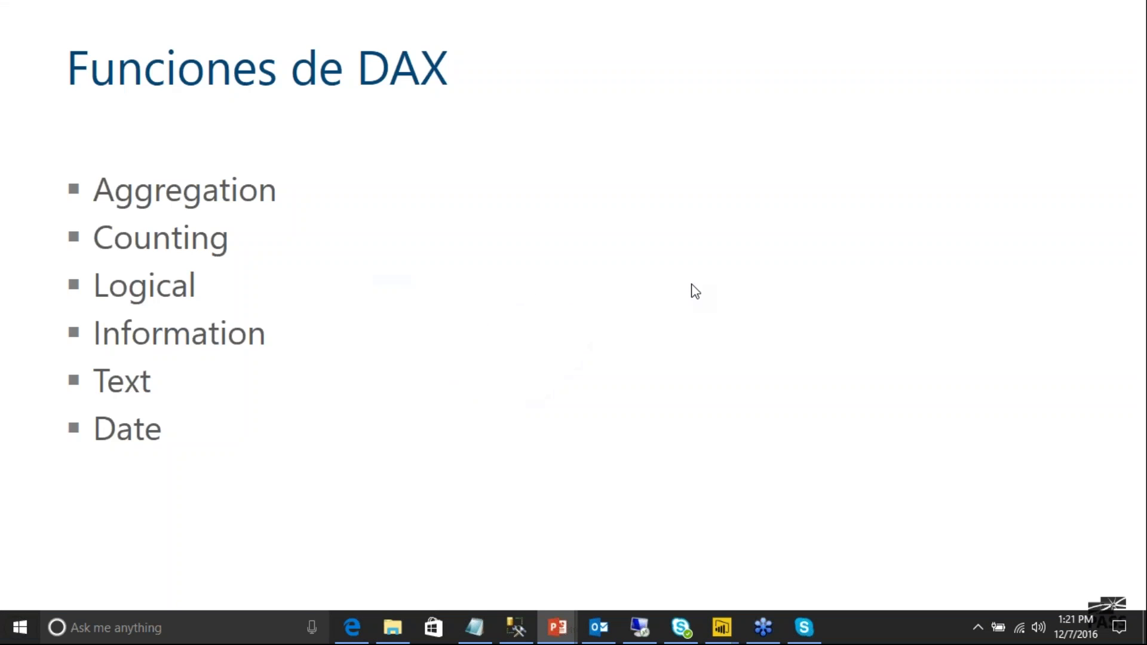
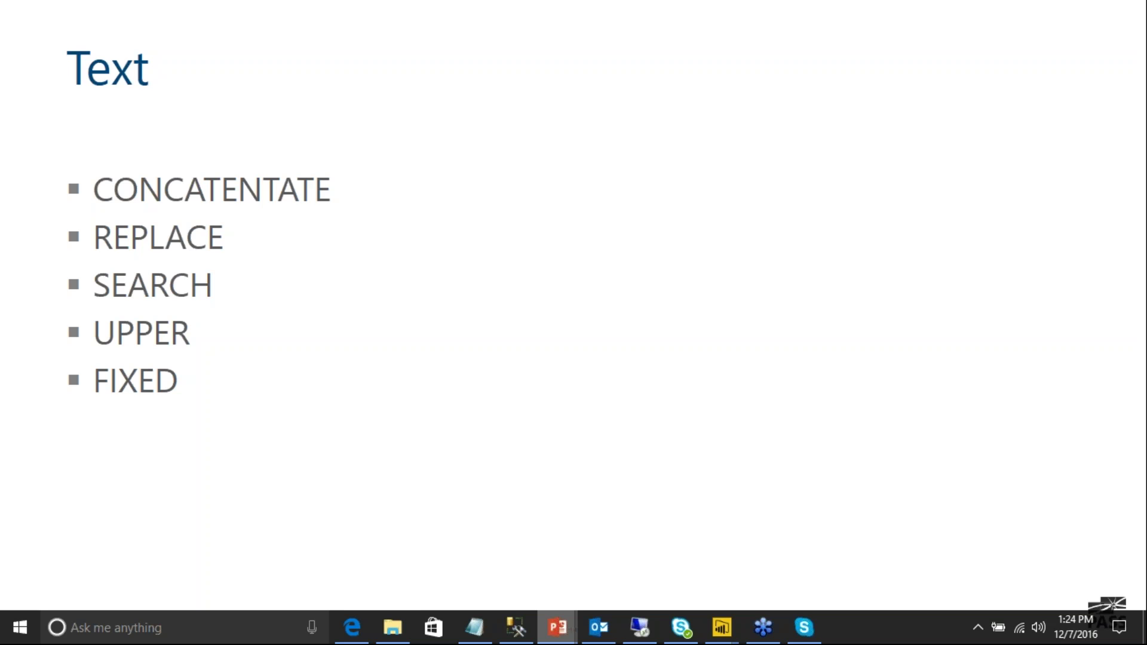
# Step: Advance the slide show past the Text and Date slides to Demo, and return to the Ventas data in the DemoDAXVersion0 file in Power BI
pyautogui.press('Right')
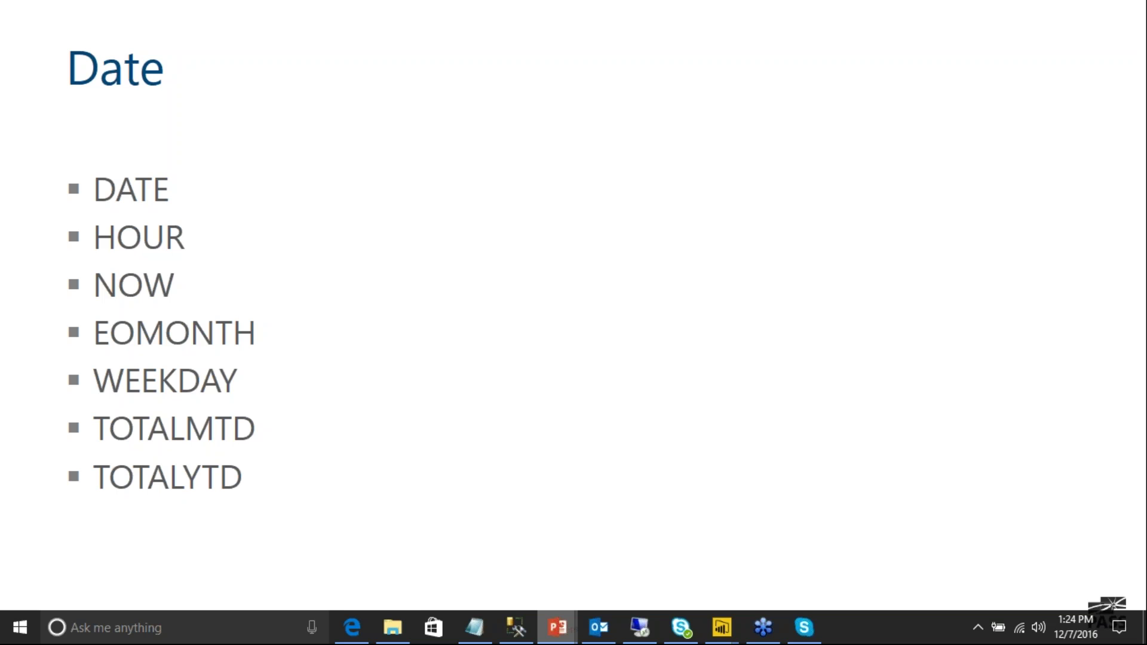
pyautogui.click(590, 324)
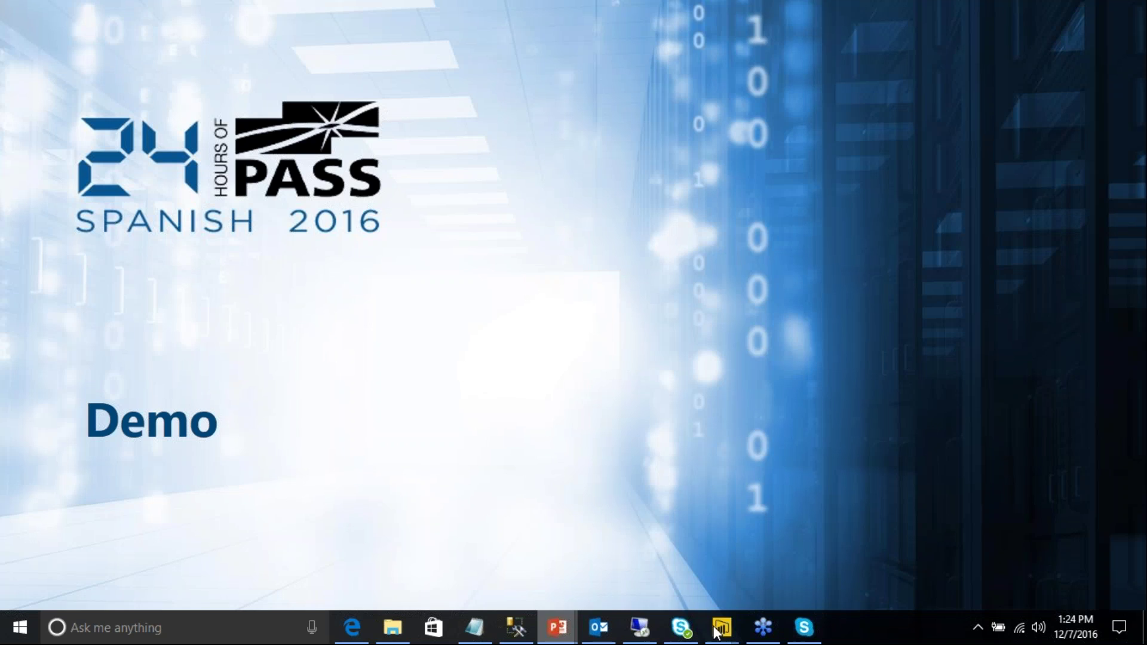
pyautogui.moveTo(720, 631)
pyautogui.click(772, 570)
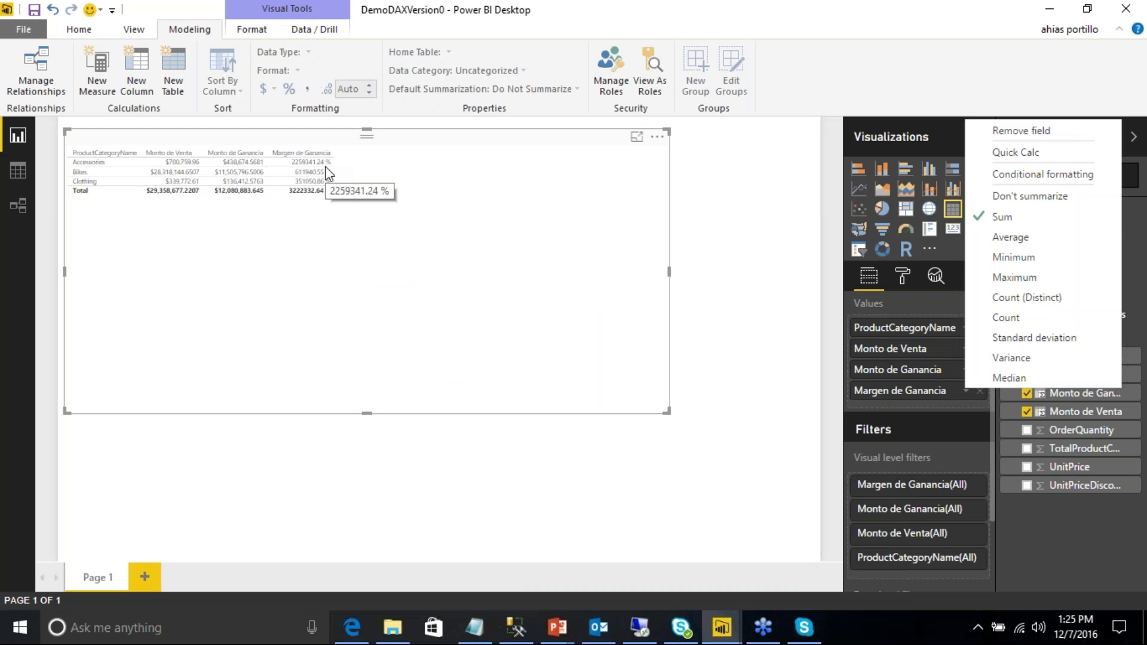
pyautogui.click(699, 259)
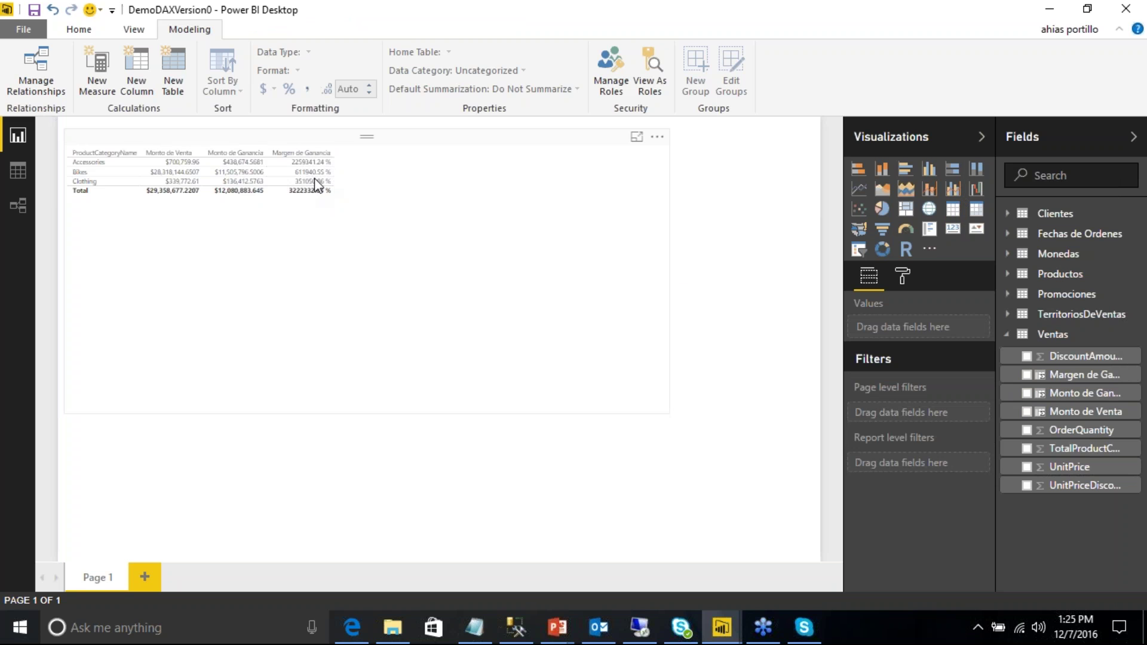
pyautogui.click(19, 173)
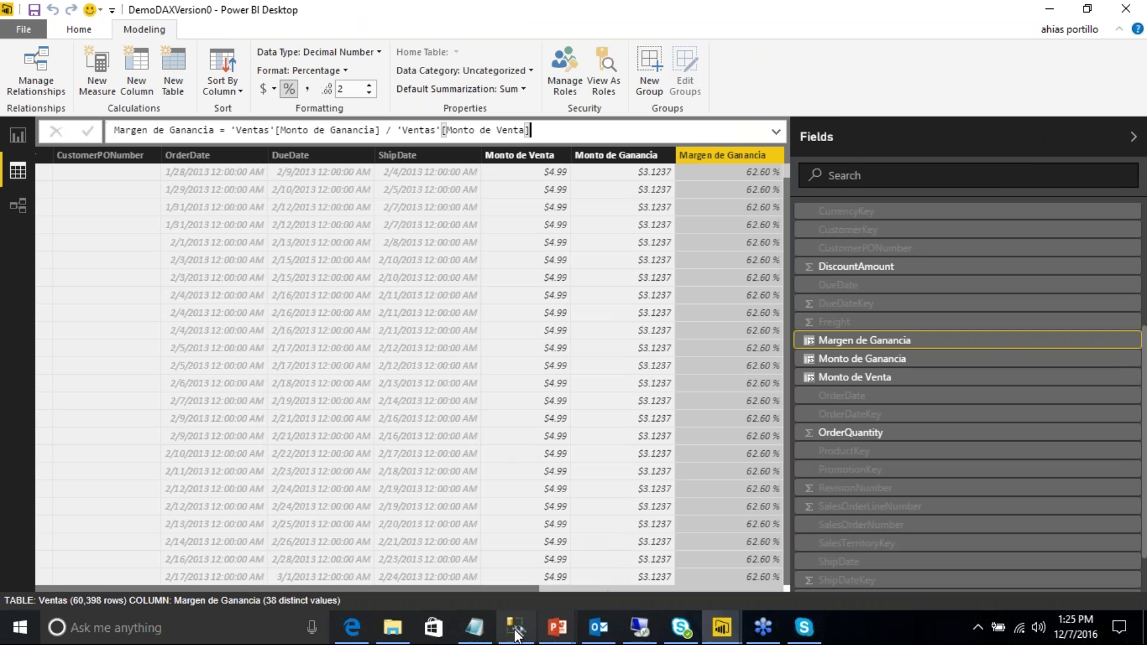
# Step: Switch to DAX.txt in Notepad and examine the two Sum terms of the Margen de Ganancia Agregado formula
pyautogui.click(475, 628)
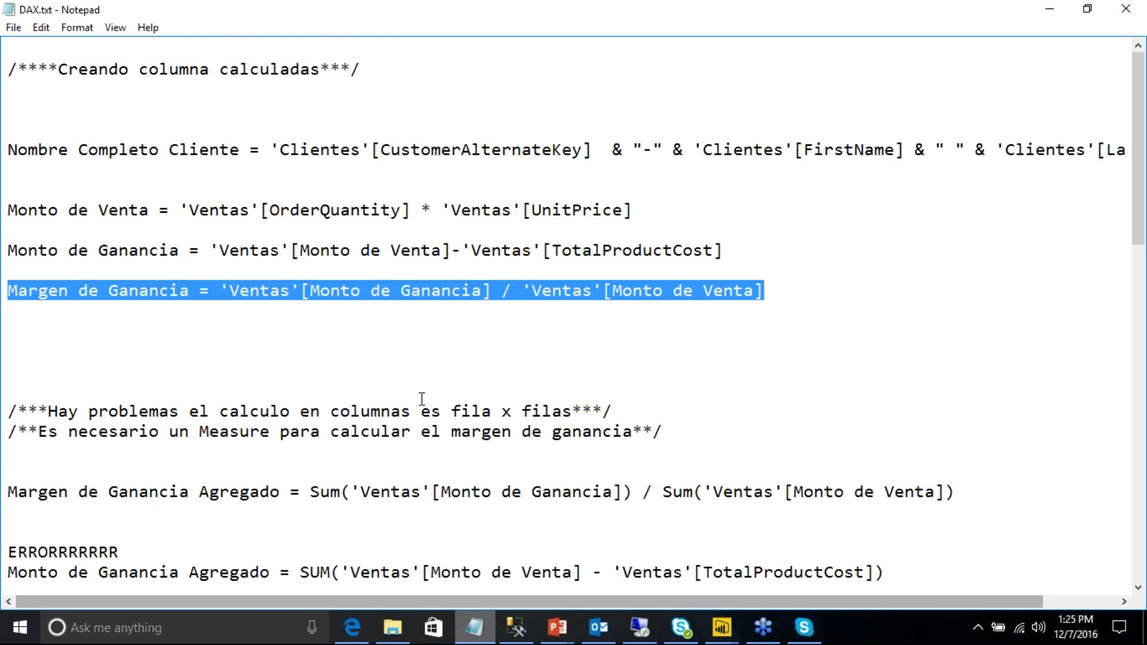
pyautogui.click(499, 398)
pyautogui.scroll(-2, 499, 397)
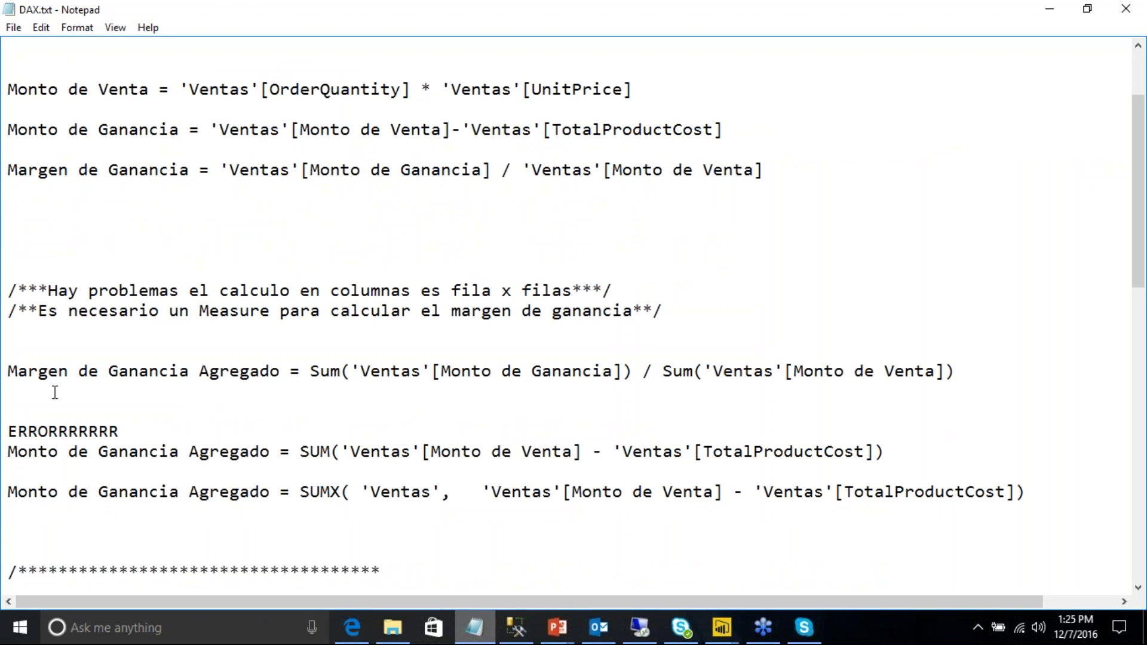
pyautogui.moveTo(17, 371); pyautogui.dragTo(276, 383)
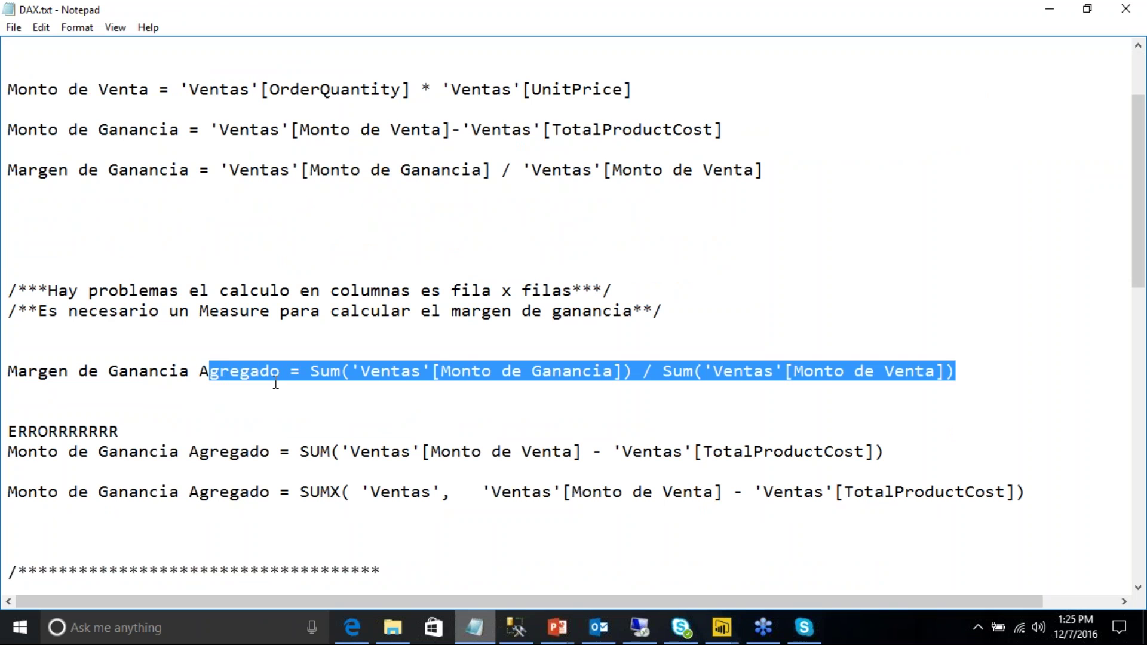
pyautogui.click(321, 372)
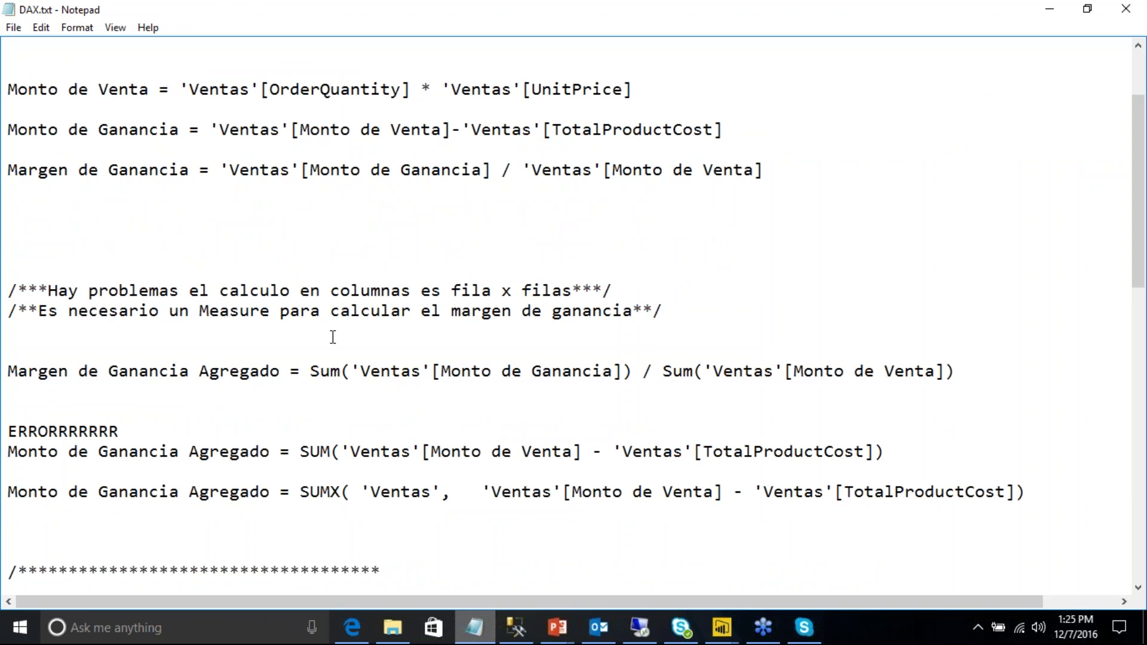
pyautogui.moveTo(643, 371); pyautogui.dragTo(302, 371)
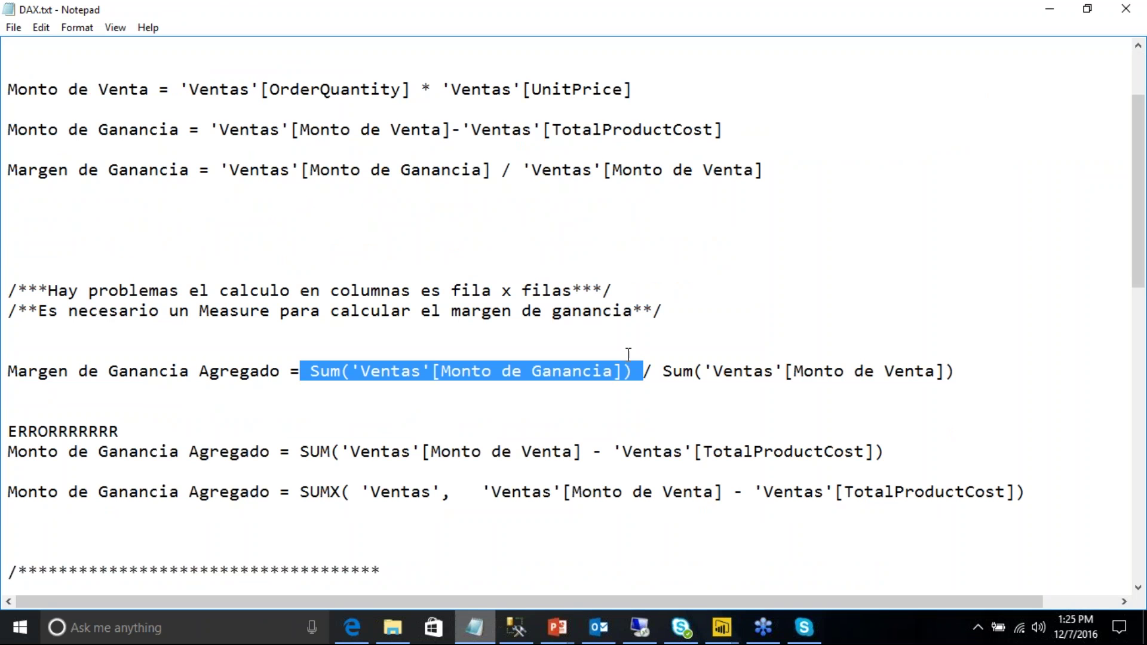
pyautogui.moveTo(659, 373); pyautogui.dragTo(970, 383)
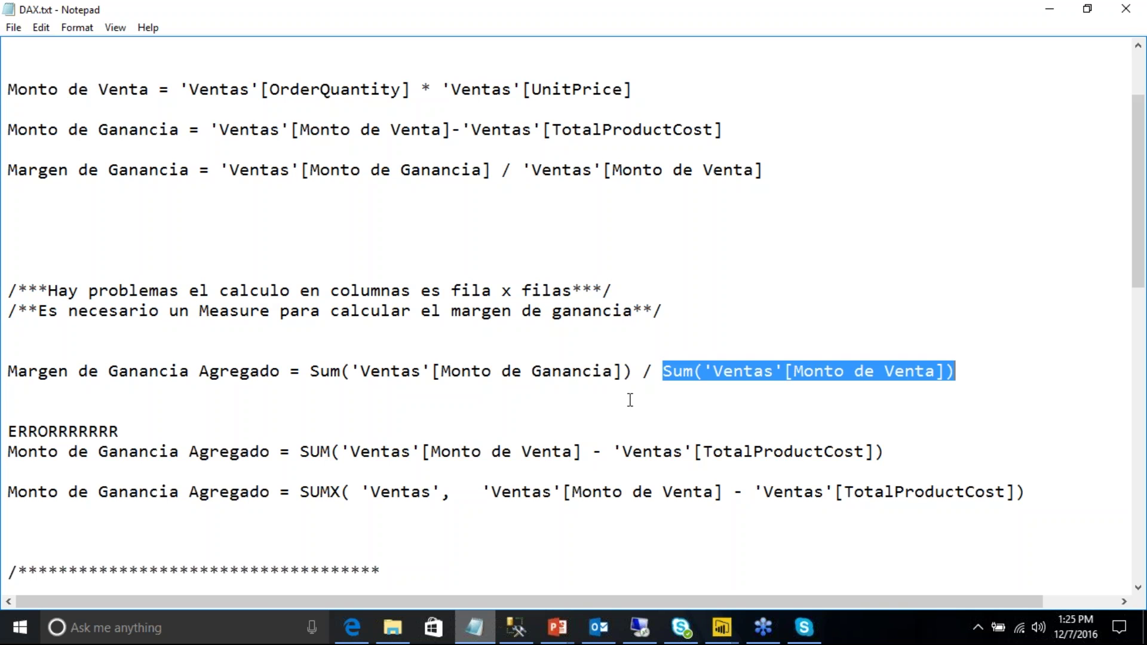
# Step: Copy the complete Margen de Ganancia Agregado formula and switch back to the DemoDAXVersion0 file in Power BI
pyautogui.moveTo(960, 371); pyautogui.dragTo(9, 372)
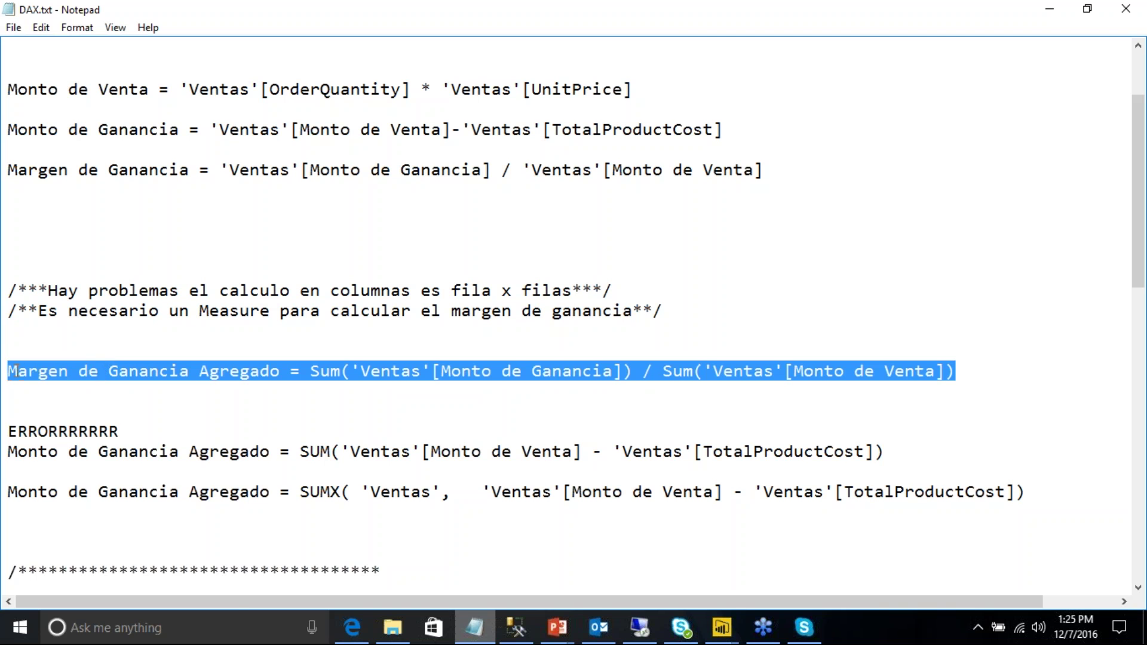
pyautogui.rightClick(16, 371)
pyautogui.click(66, 421)
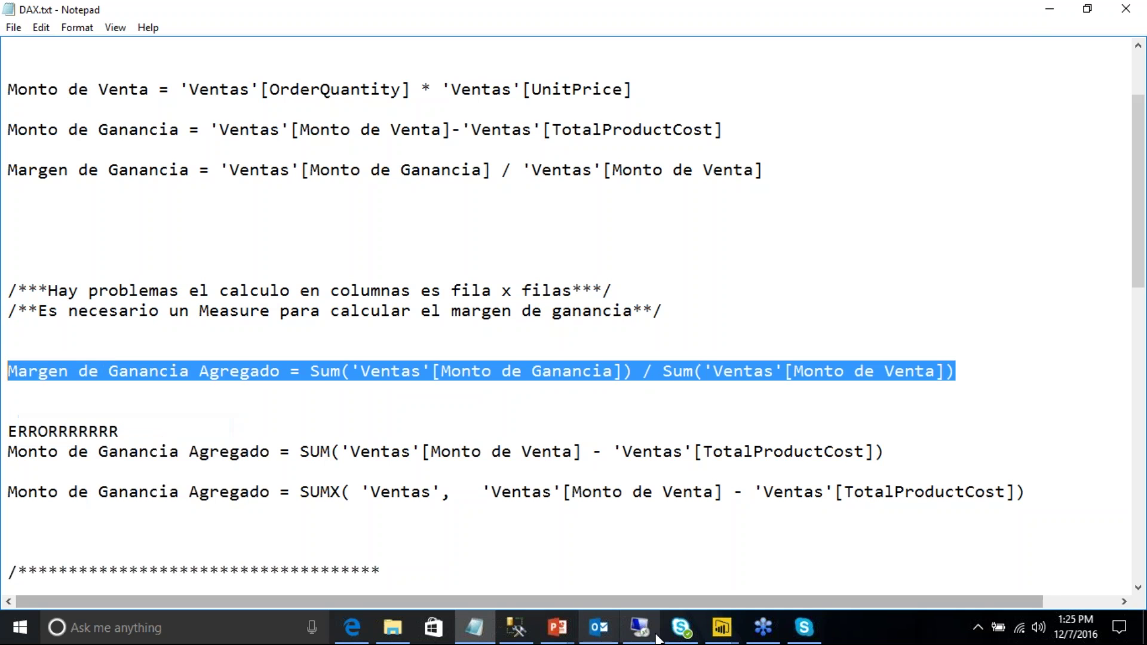
pyautogui.click(722, 627)
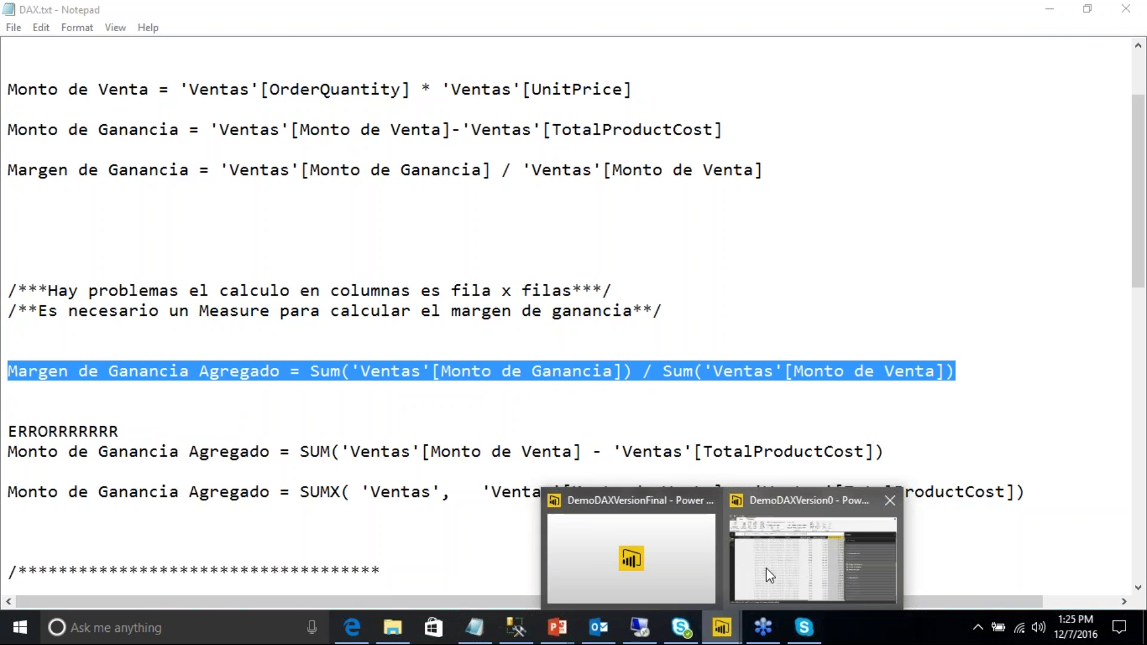
pyautogui.click(767, 568)
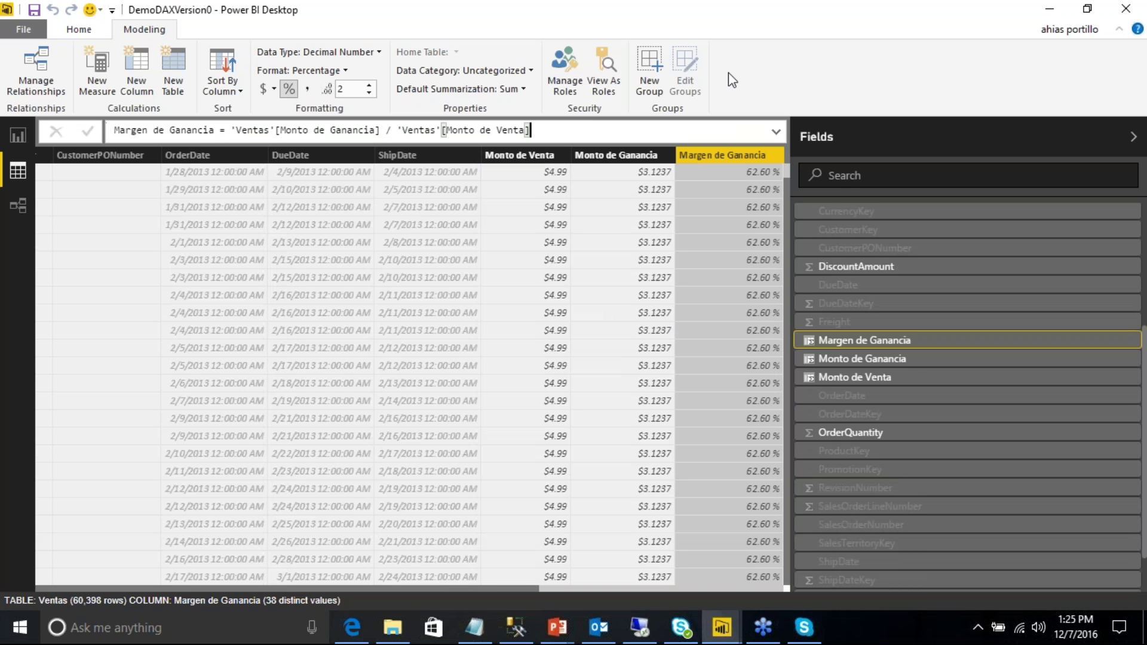
# Step: Create a measure in Ventas with the copied formula: Margen de Ganancia Agregado = Sum('Ventas'[Monto de Ganancia]) / Sum('Ventas'[Monto de Venta])
pyautogui.click(79, 29)
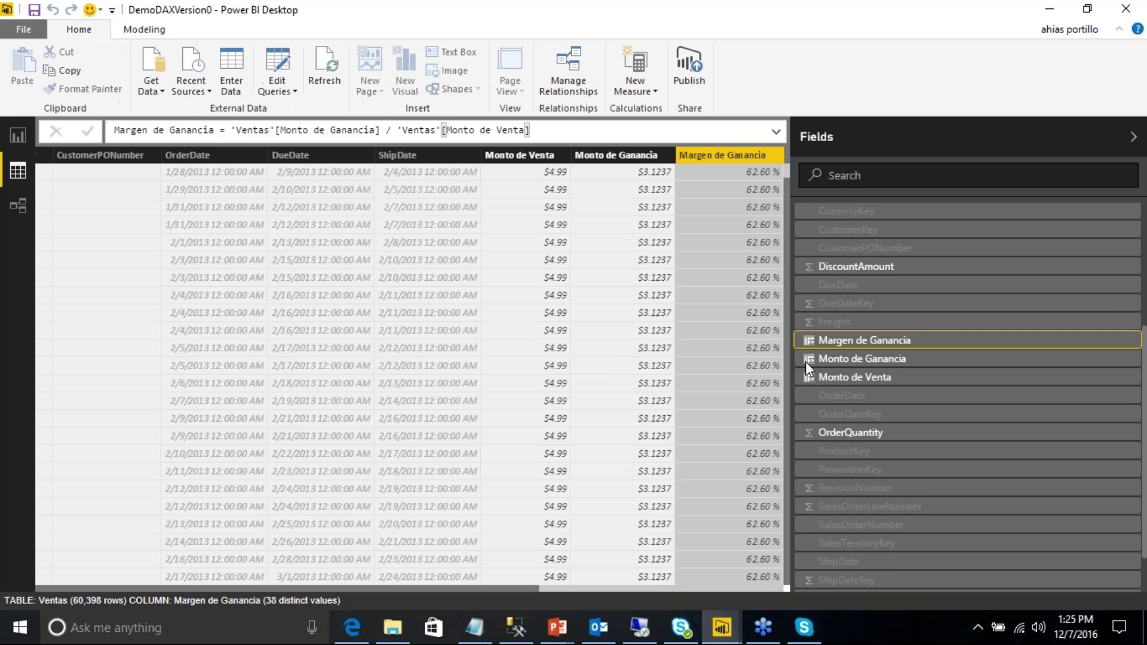
pyautogui.click(657, 93)
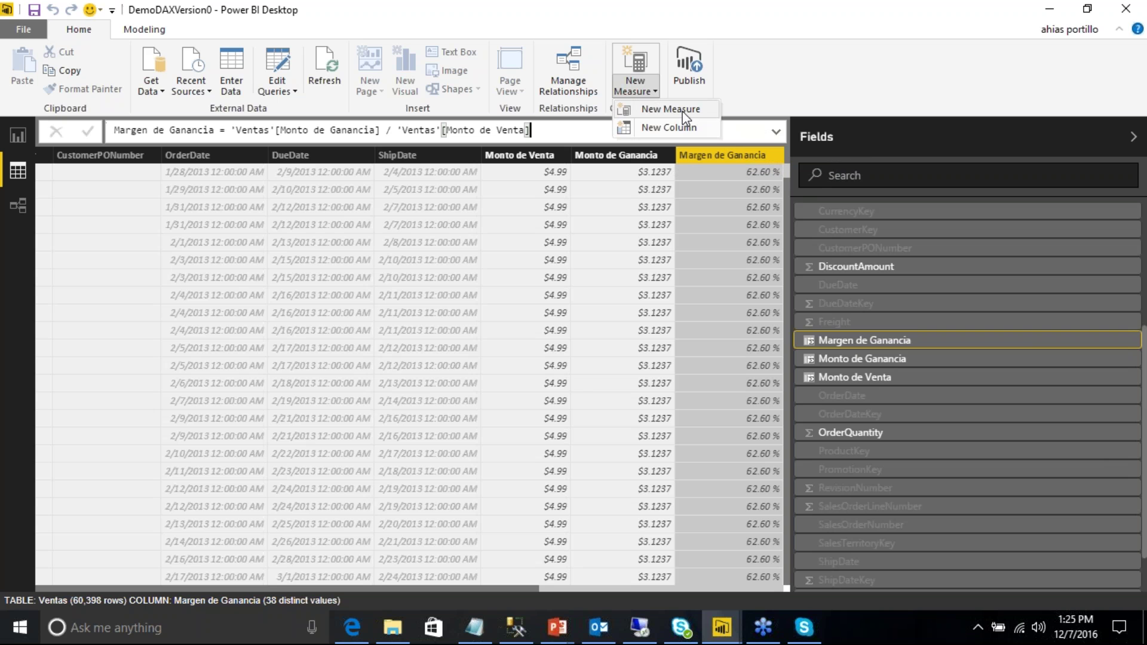
pyautogui.click(645, 112)
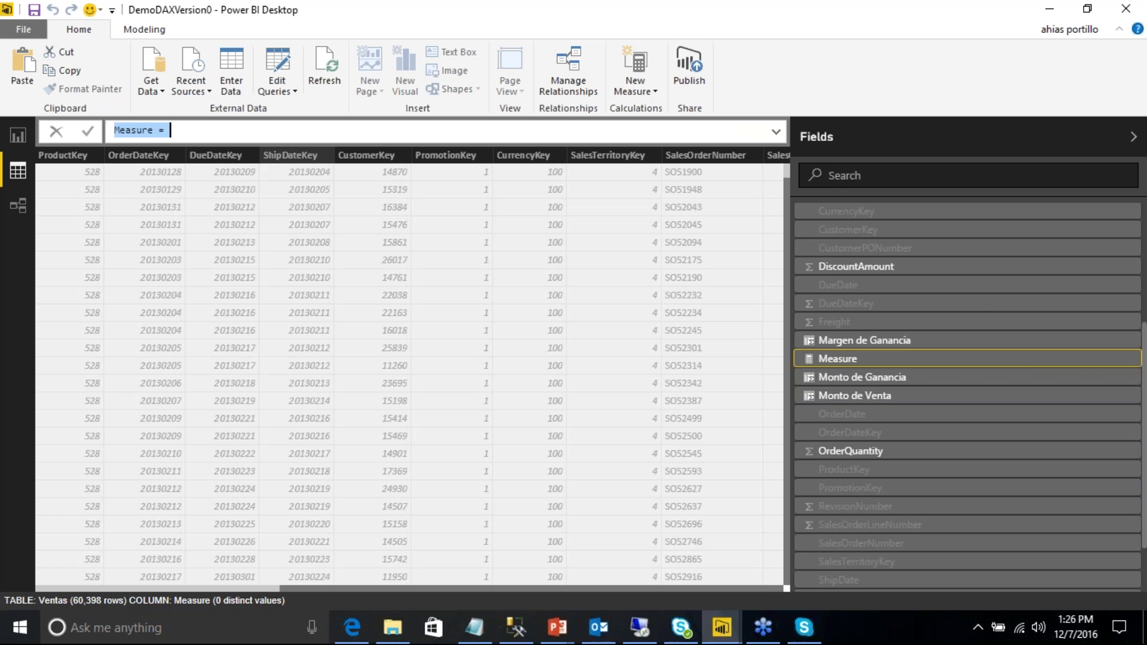
pyautogui.hotkey('ctrl', 'v')
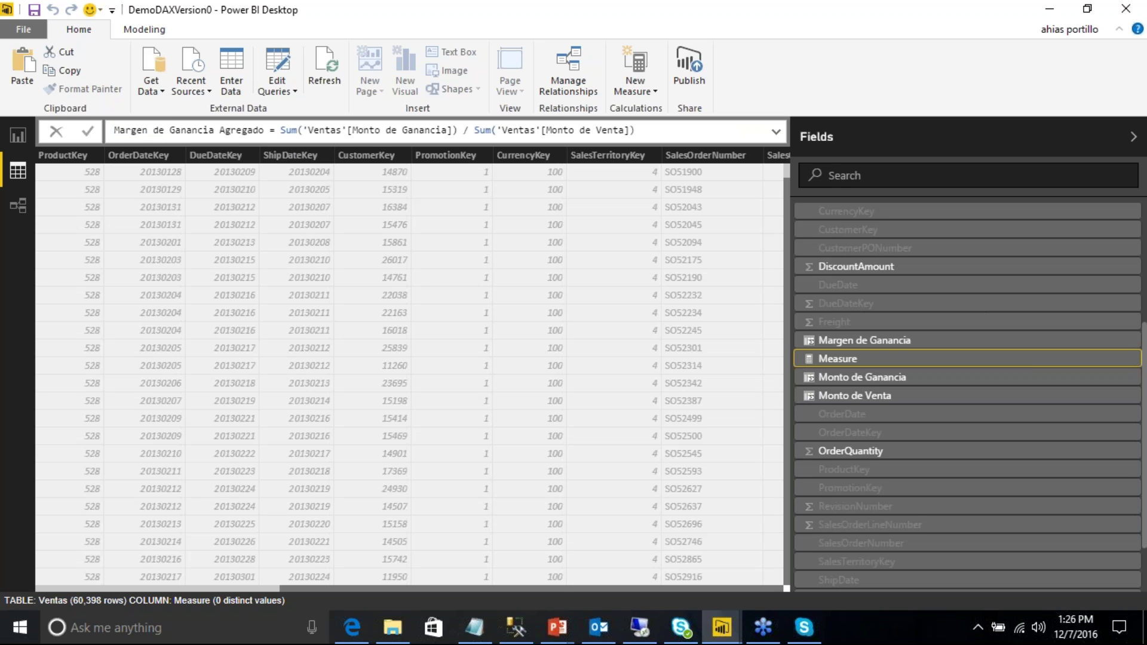
pyautogui.moveTo(275, 130); pyautogui.dragTo(450, 131)
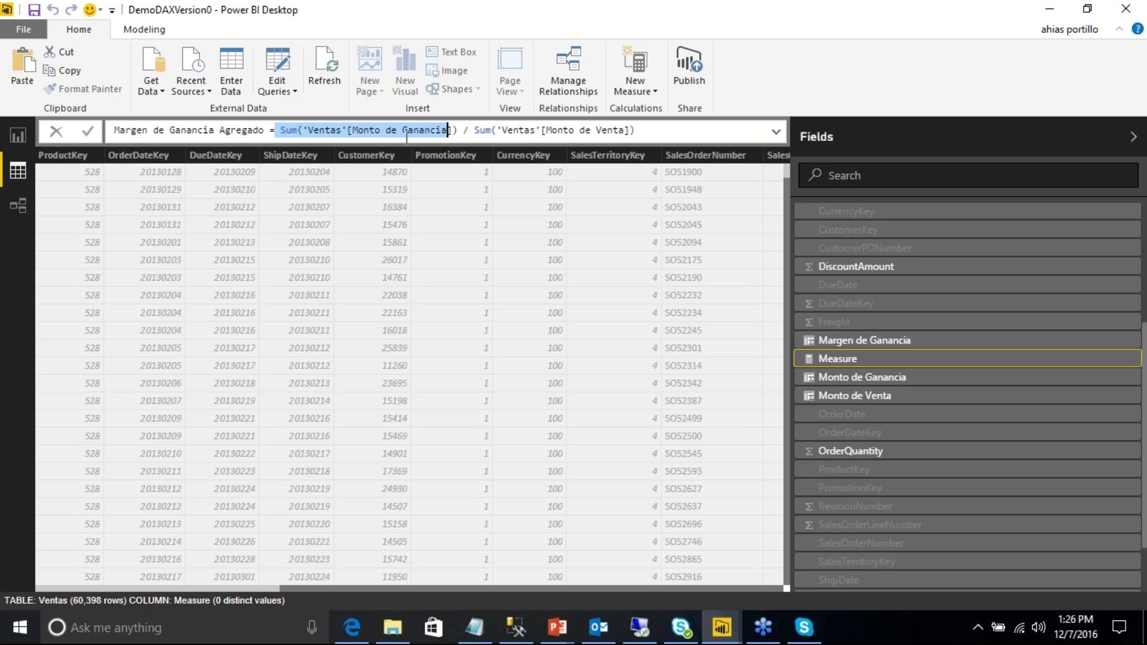
pyautogui.click(660, 133)
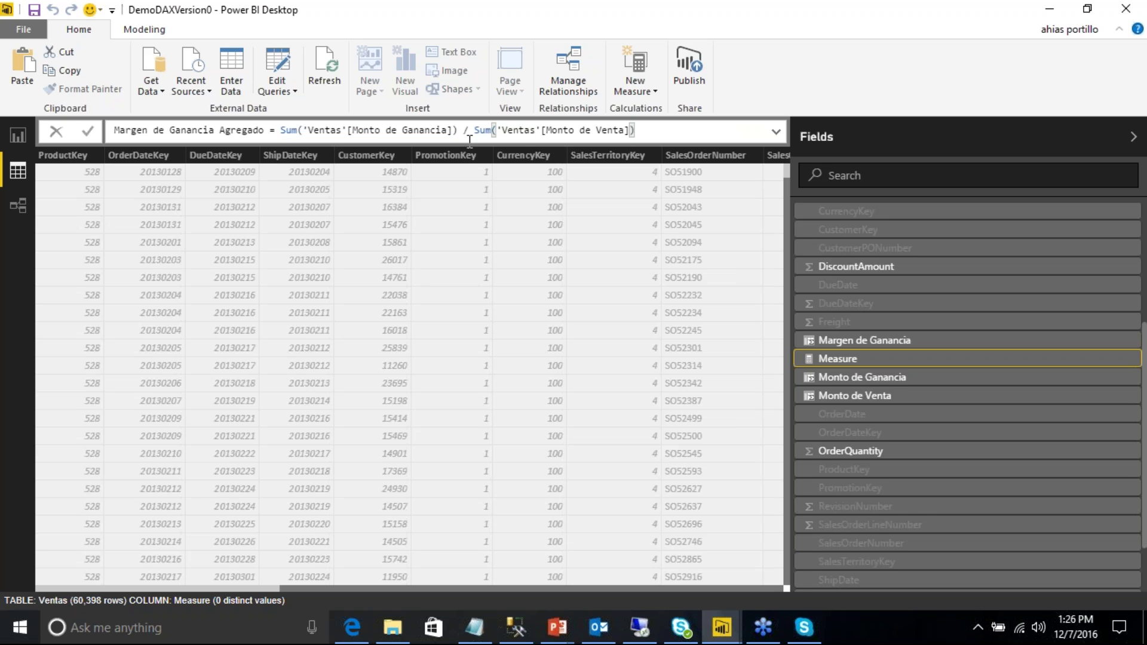
pyautogui.press('Return')
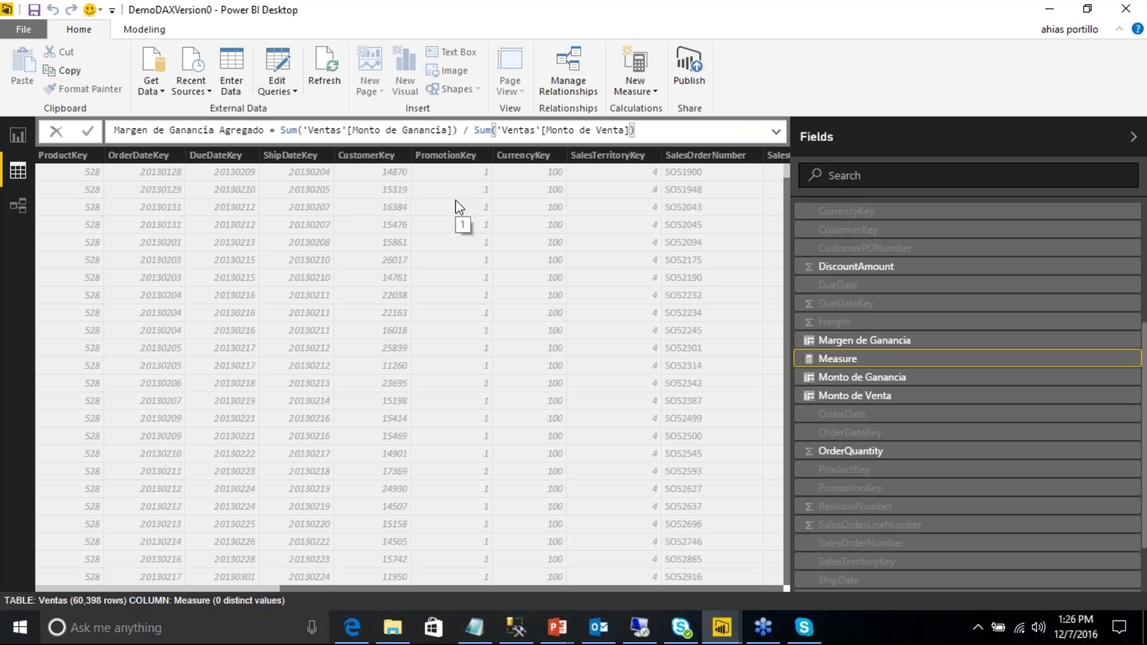
# Step: Return to the report page and set the text size of the product category table to 18
pyautogui.click(14, 137)
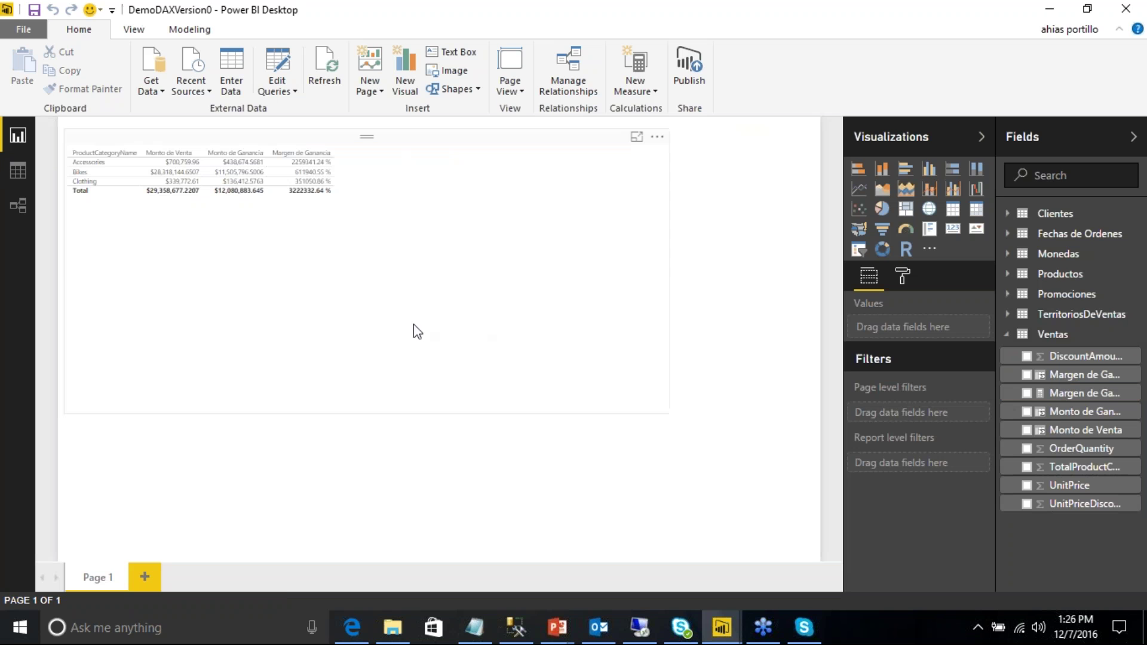
pyautogui.click(265, 194)
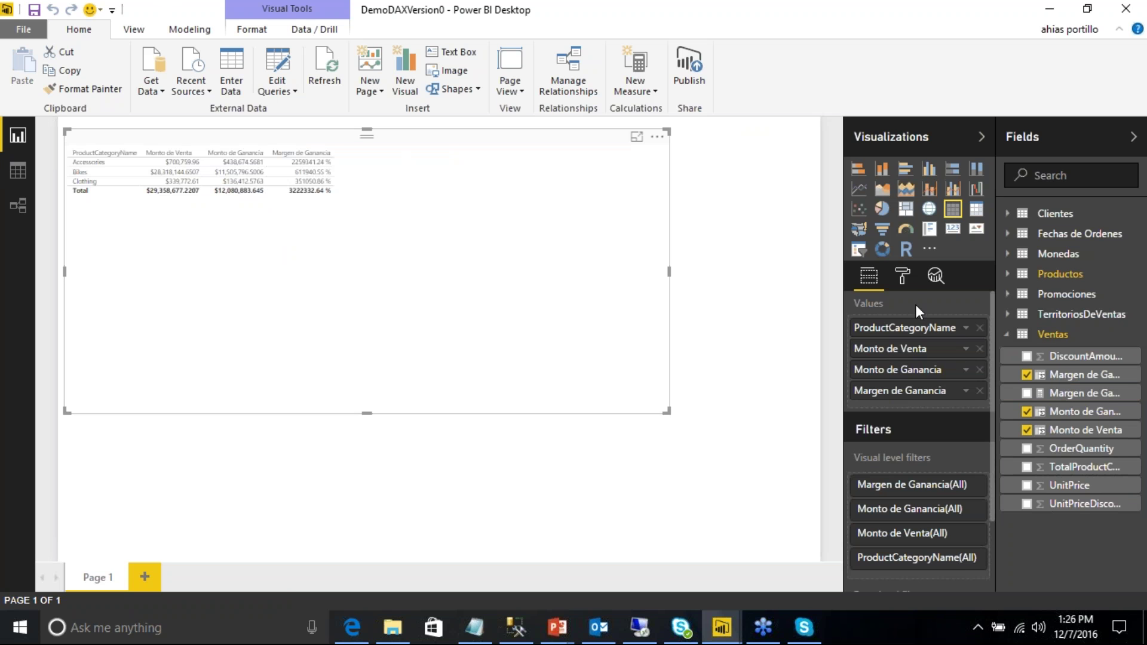
pyautogui.click(904, 281)
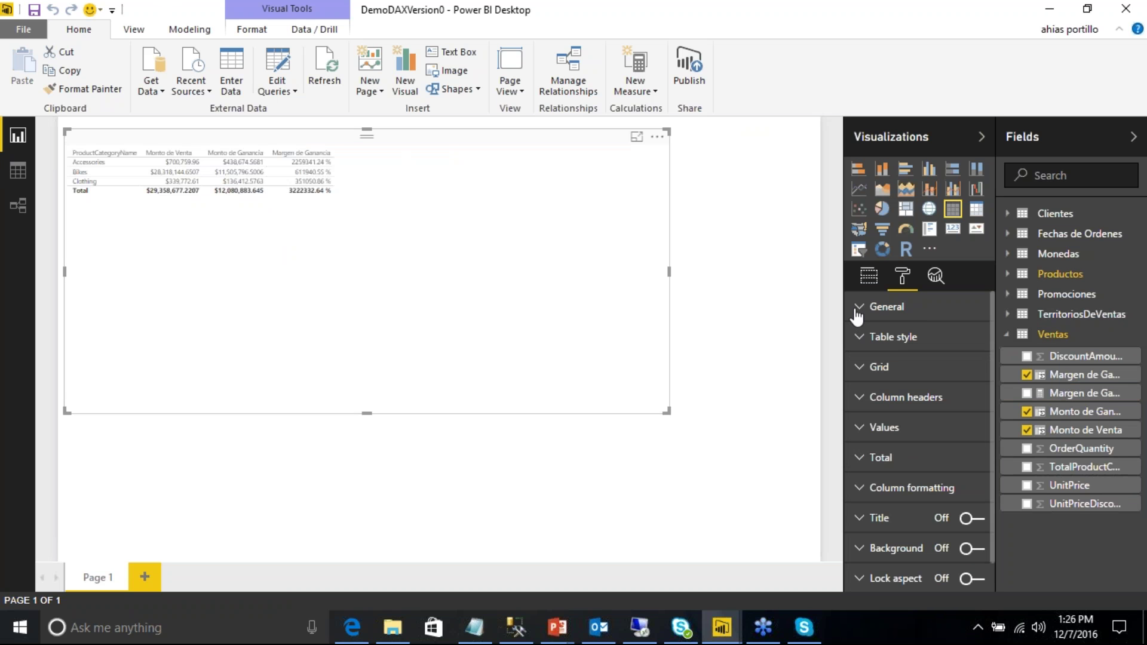
pyautogui.click(879, 307)
pyautogui.click(945, 367)
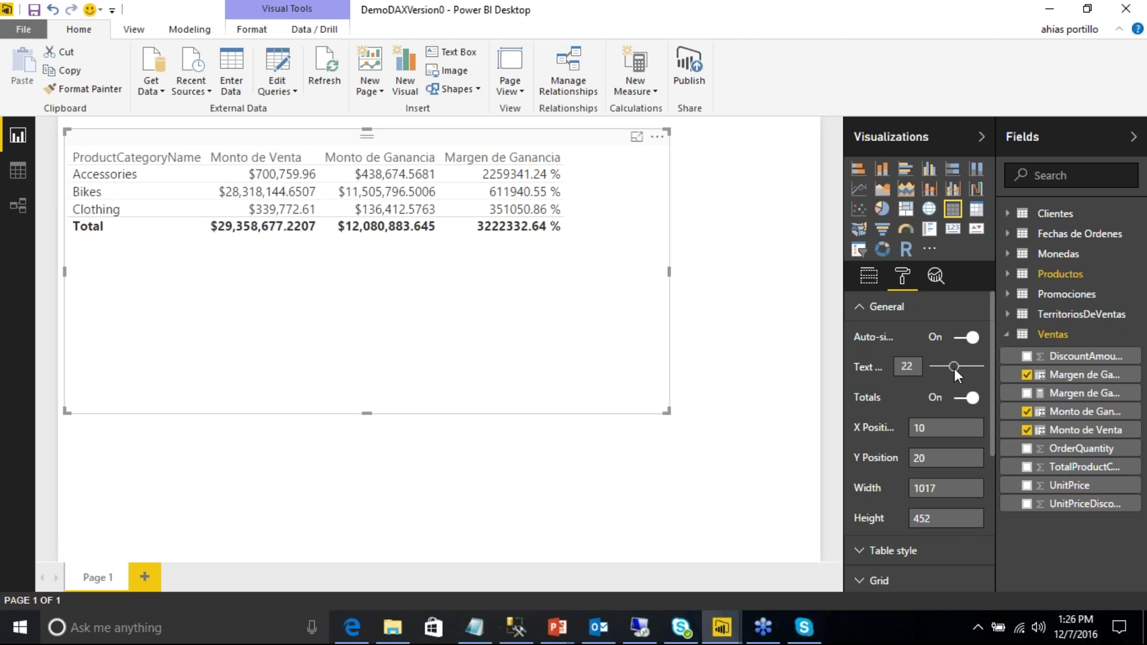
pyautogui.click(955, 368)
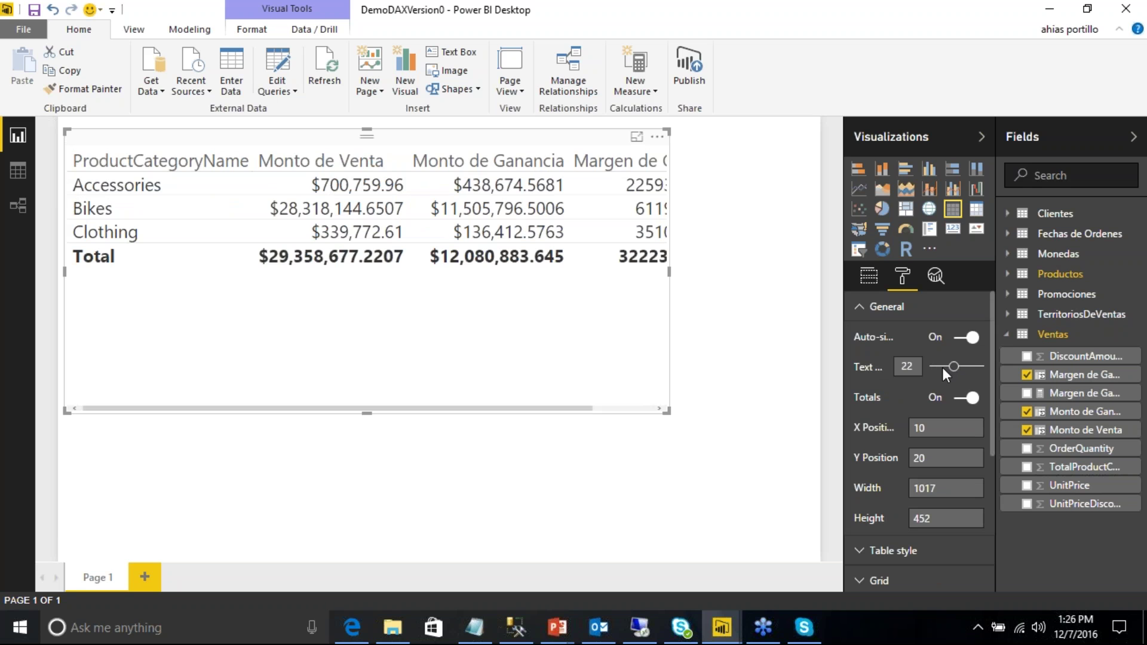
pyautogui.click(943, 367)
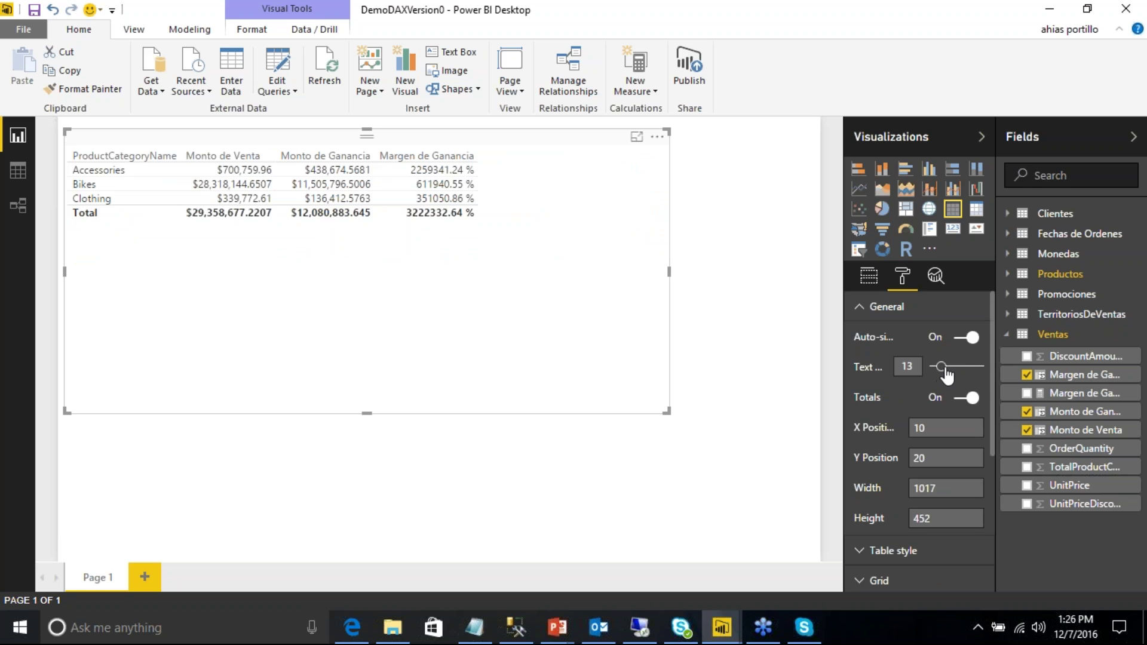
pyautogui.click(948, 368)
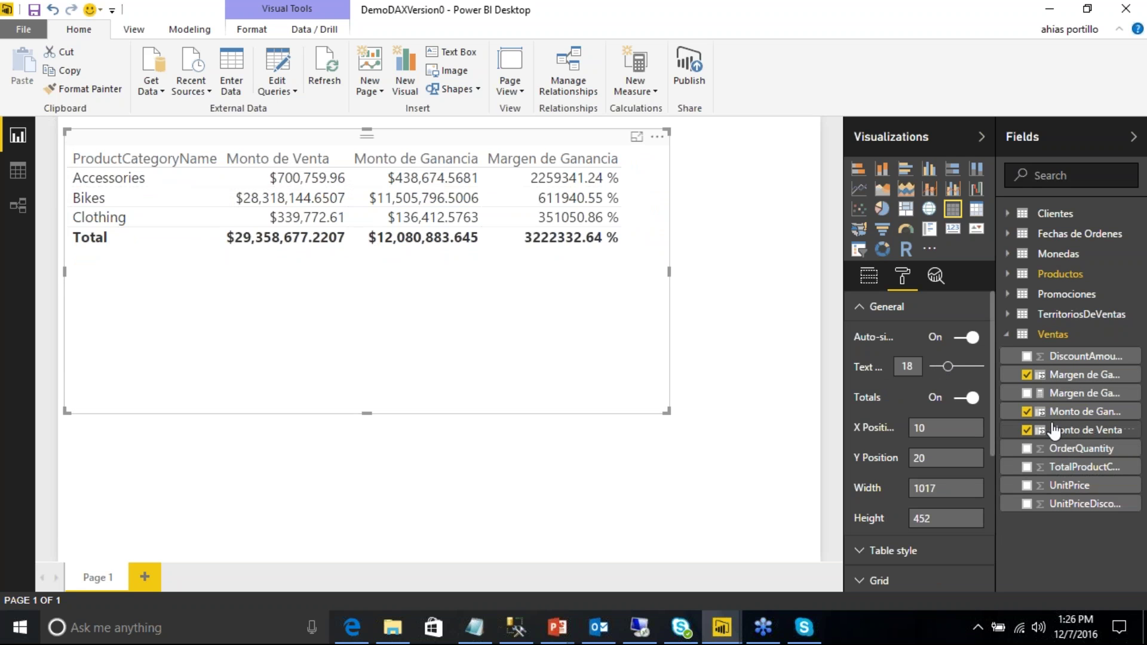
# Step: Add the Margen de Ganancia Agregado measure to the table and widen the visual to 1269 to view the new column
pyautogui.click(1027, 393)
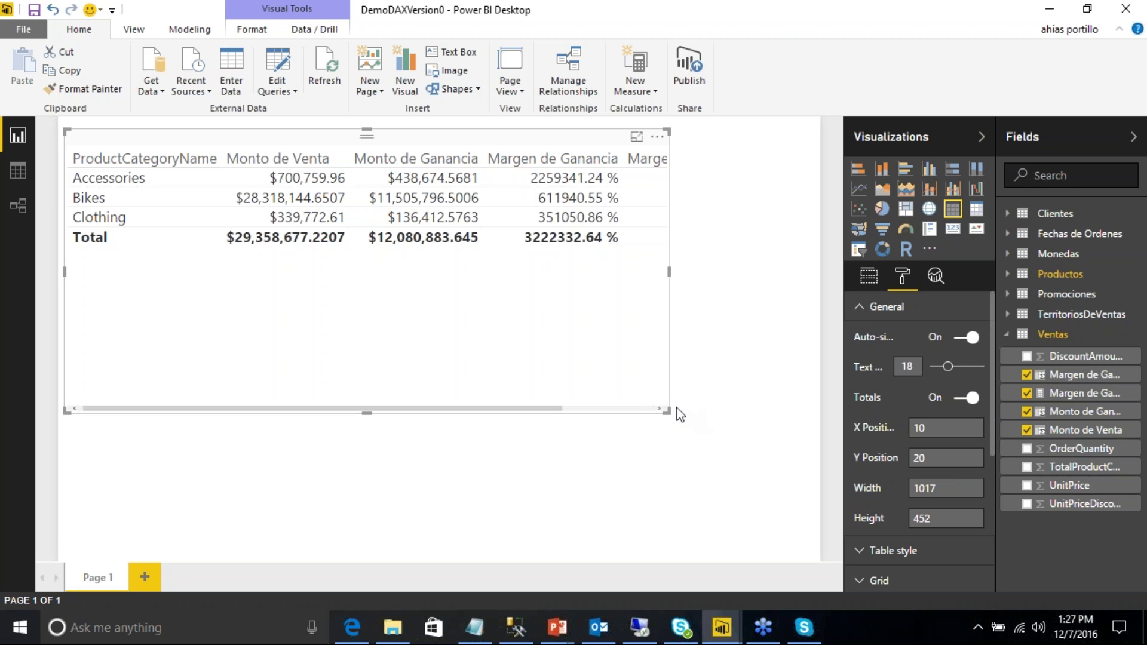
pyautogui.moveTo(670, 287); pyautogui.dragTo(852, 323)
pyautogui.moveTo(498, 411); pyautogui.dragTo(601, 422)
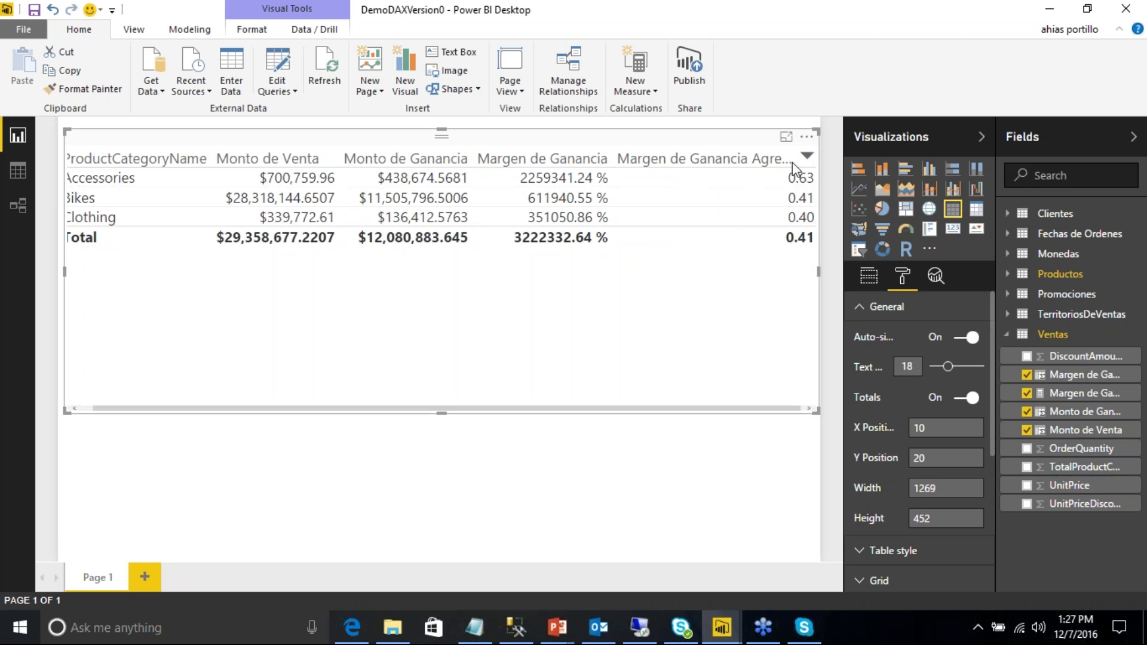
# Step: In the Ventas data, format the Margen de Ganancia Agregado measure as a percentage with 2 decimals
pyautogui.click(17, 170)
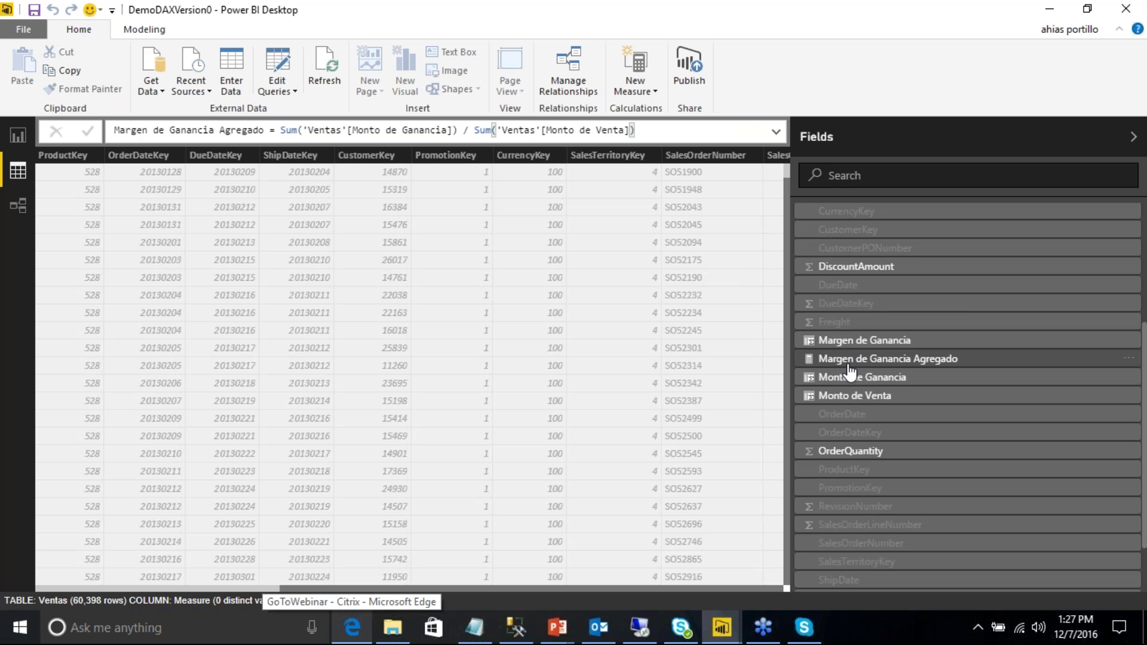
pyautogui.click(876, 364)
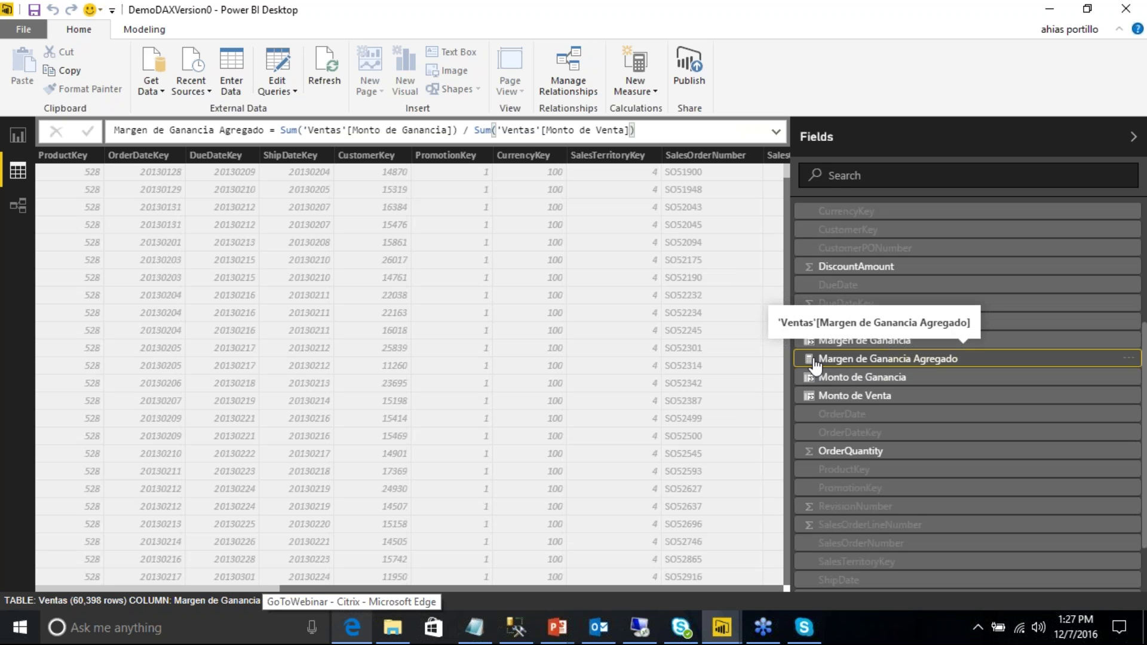
pyautogui.click(157, 33)
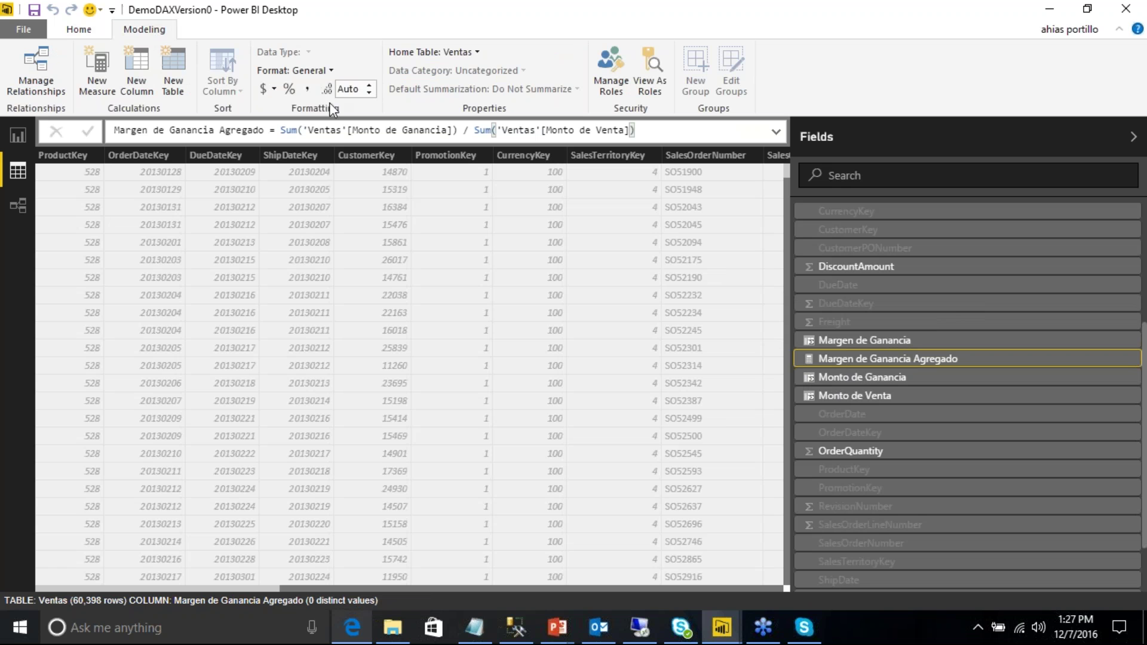
pyautogui.click(290, 89)
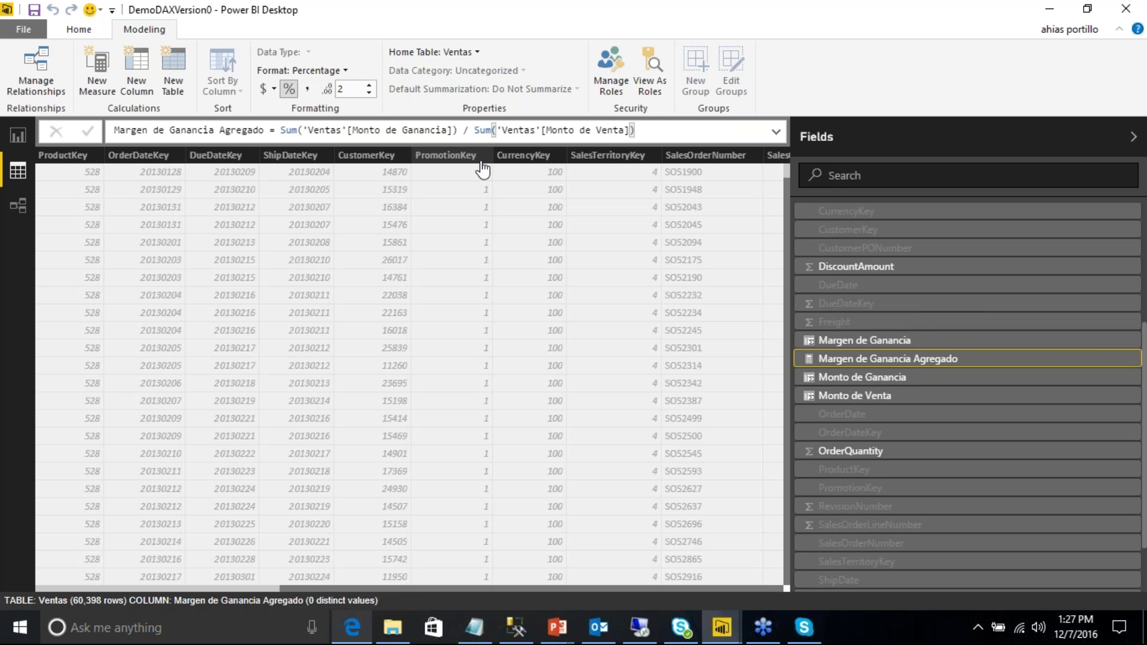
# Step: Commit the aggregated margin formula, then on the report page resize the product category table to width 1227 with text size 15
pyautogui.click(696, 136)
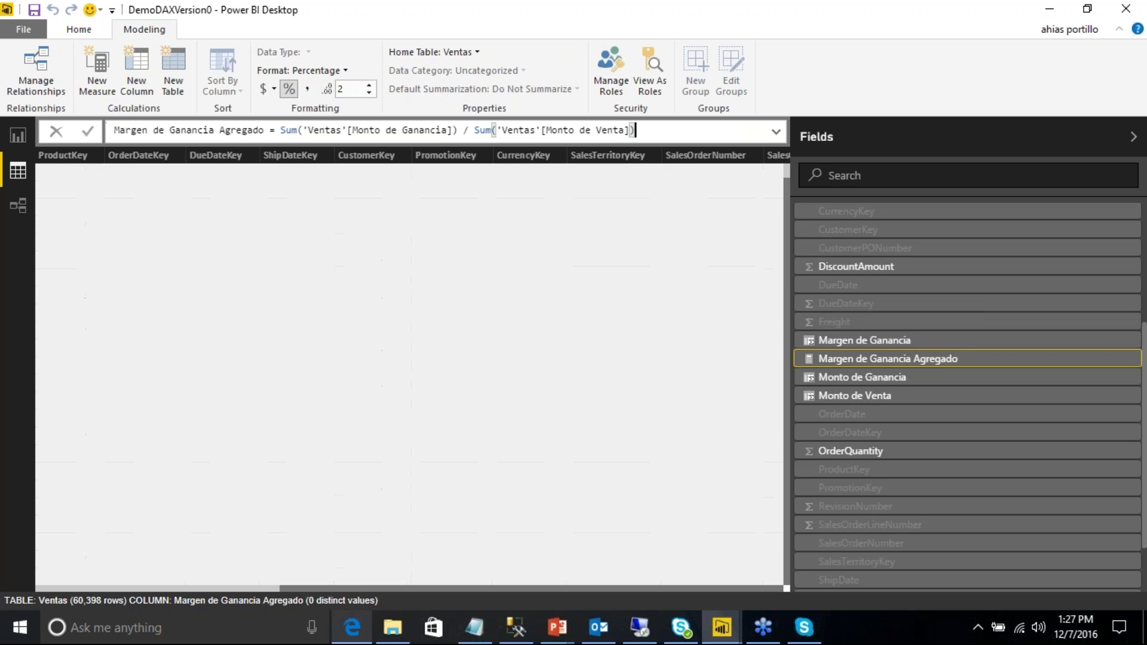
pyautogui.press('Return')
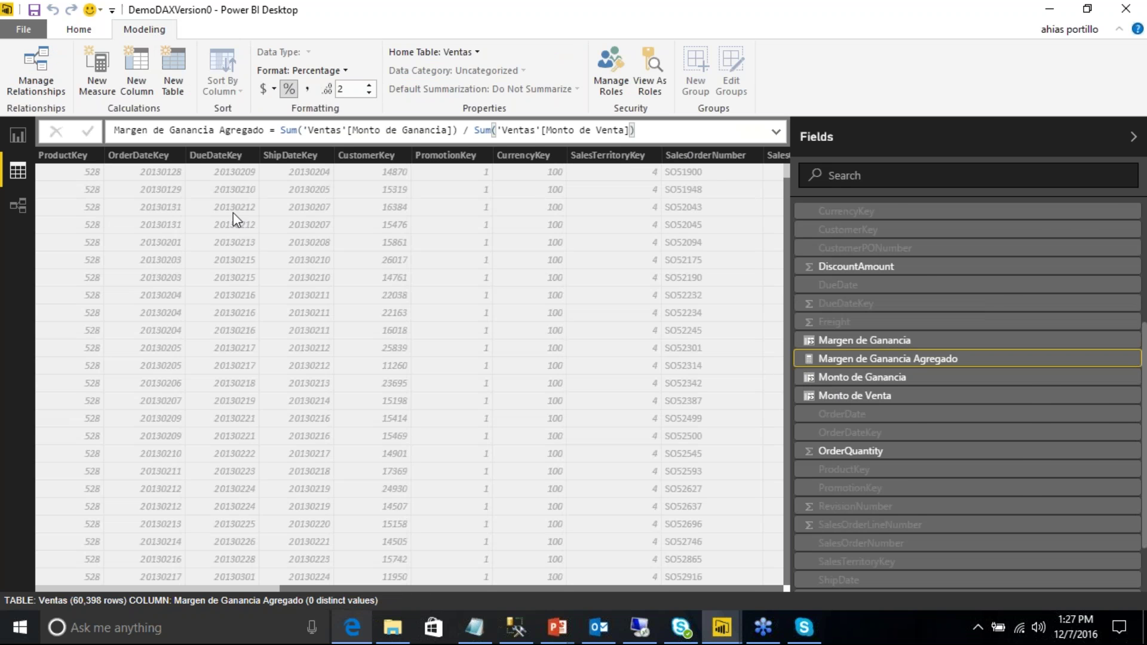
pyautogui.click(17, 132)
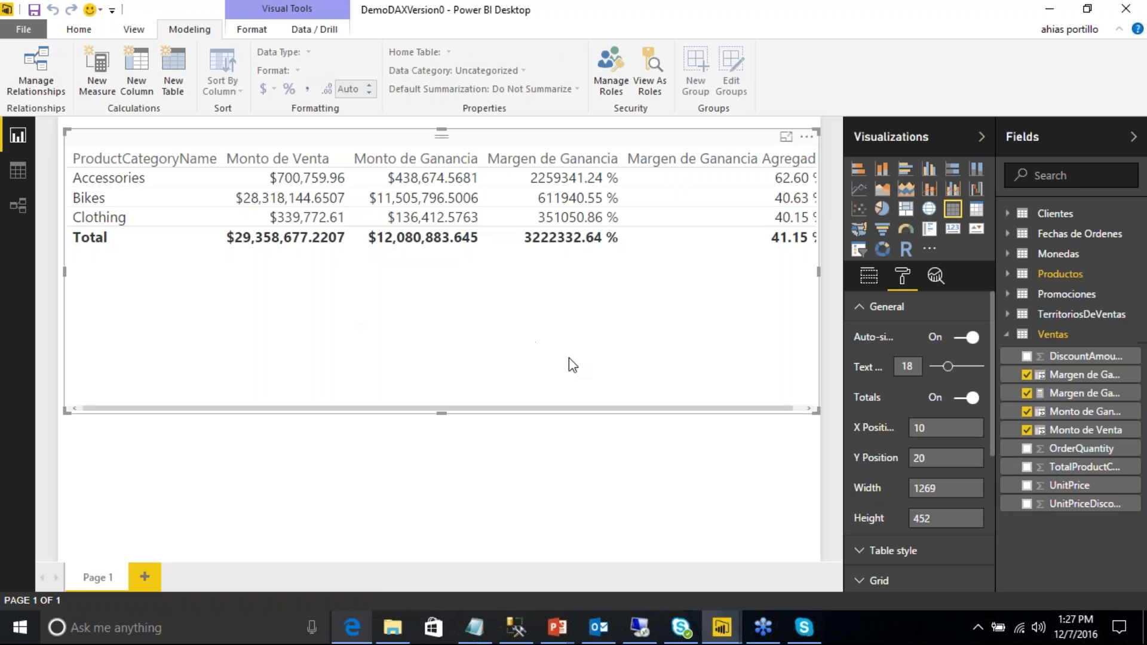
pyautogui.moveTo(445, 408); pyautogui.dragTo(479, 411)
pyautogui.moveTo(818, 276); pyautogui.dragTo(796, 276)
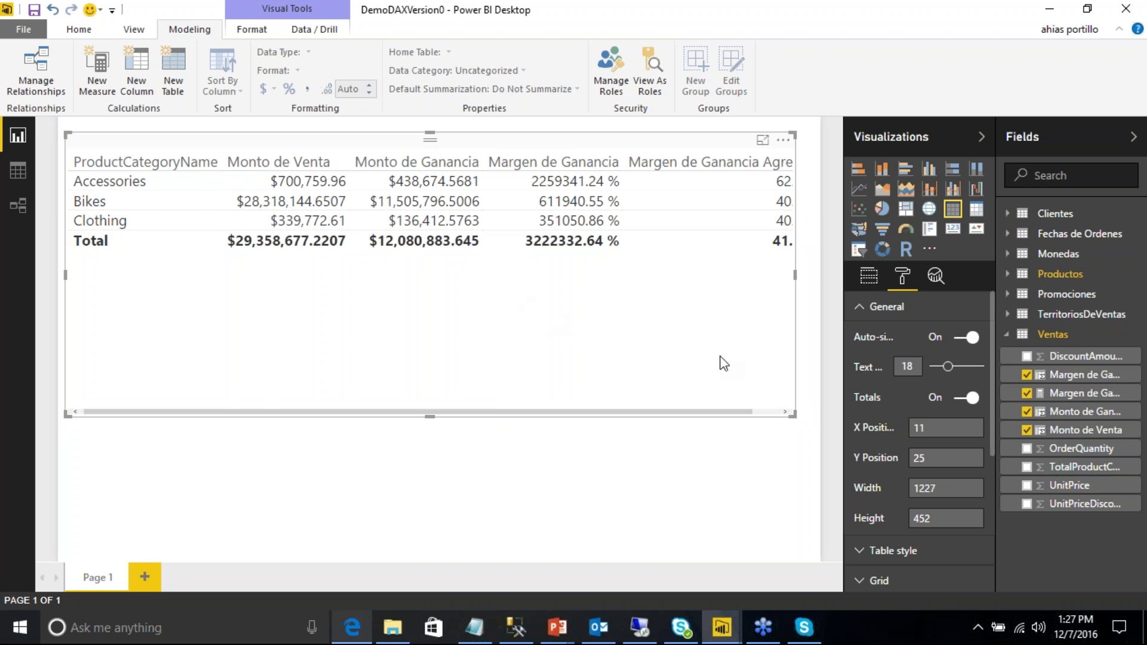
pyautogui.click(940, 366)
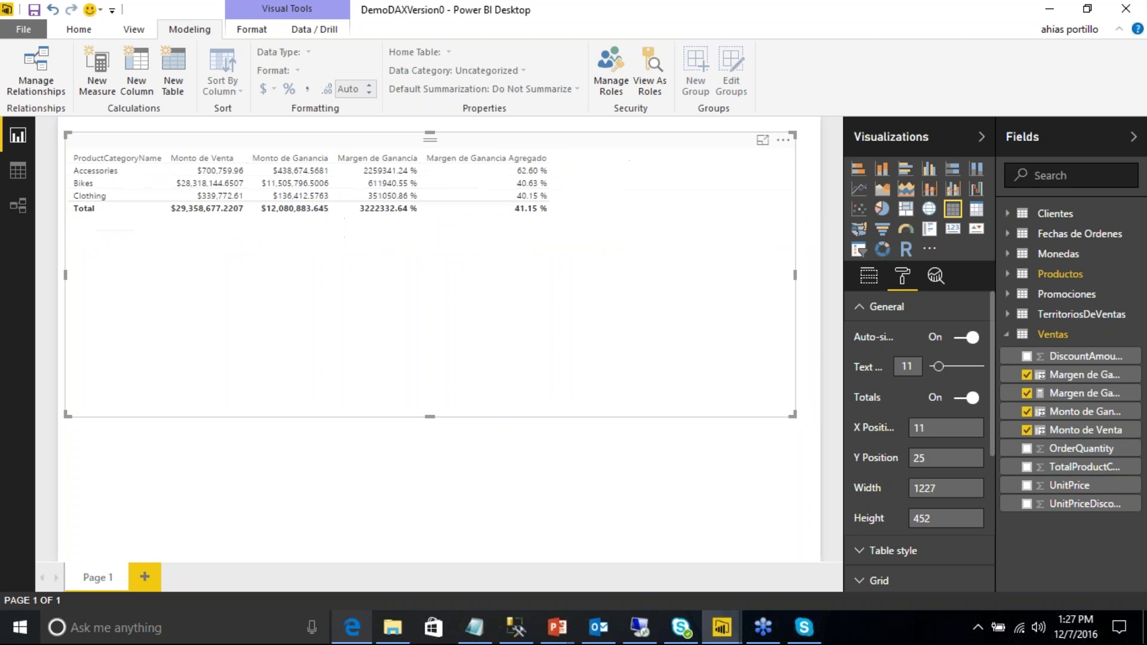
pyautogui.moveTo(942, 371); pyautogui.dragTo(945, 368)
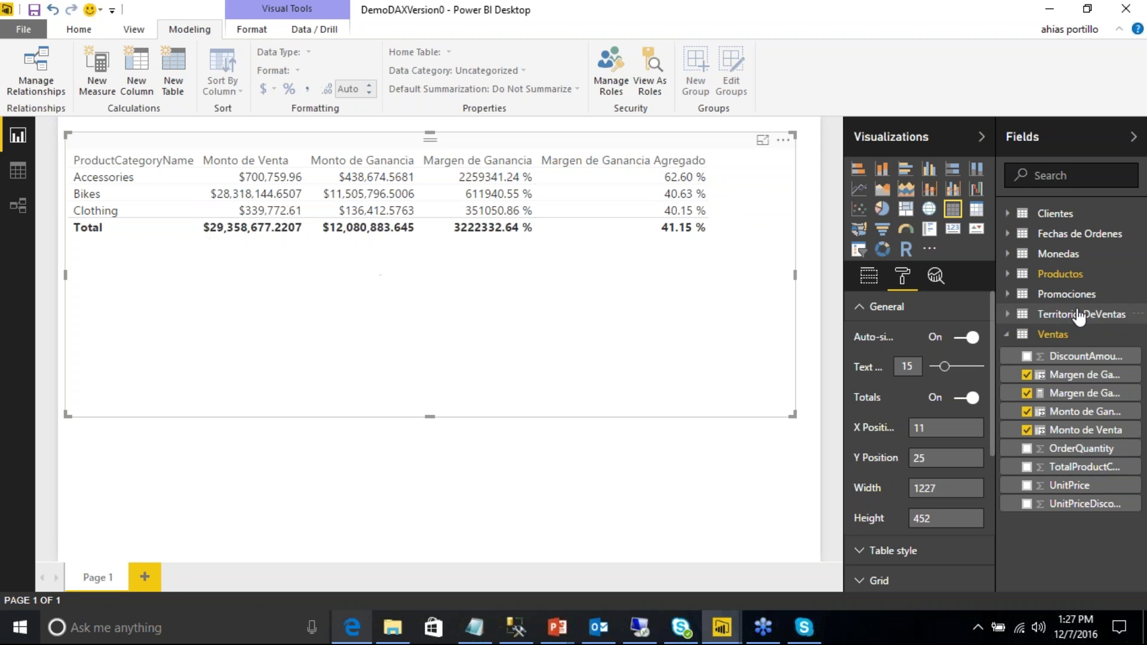
# Step: Add ProductName from Productos to the table's values, directly after ProductCategoryName
pyautogui.click(1009, 275)
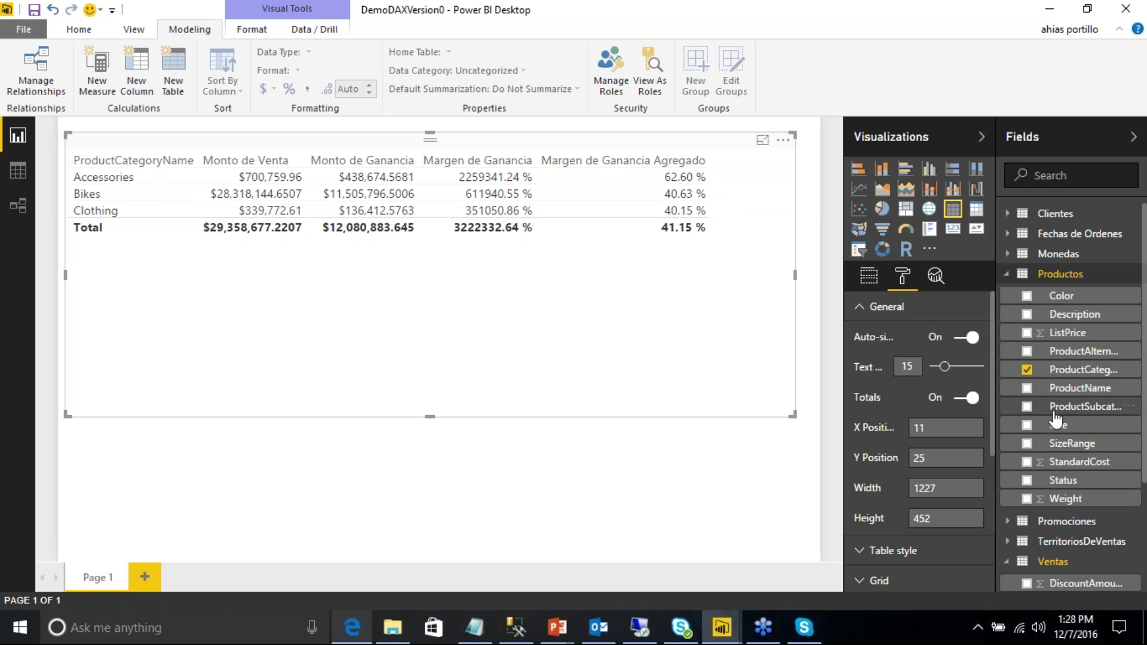
pyautogui.click(869, 275)
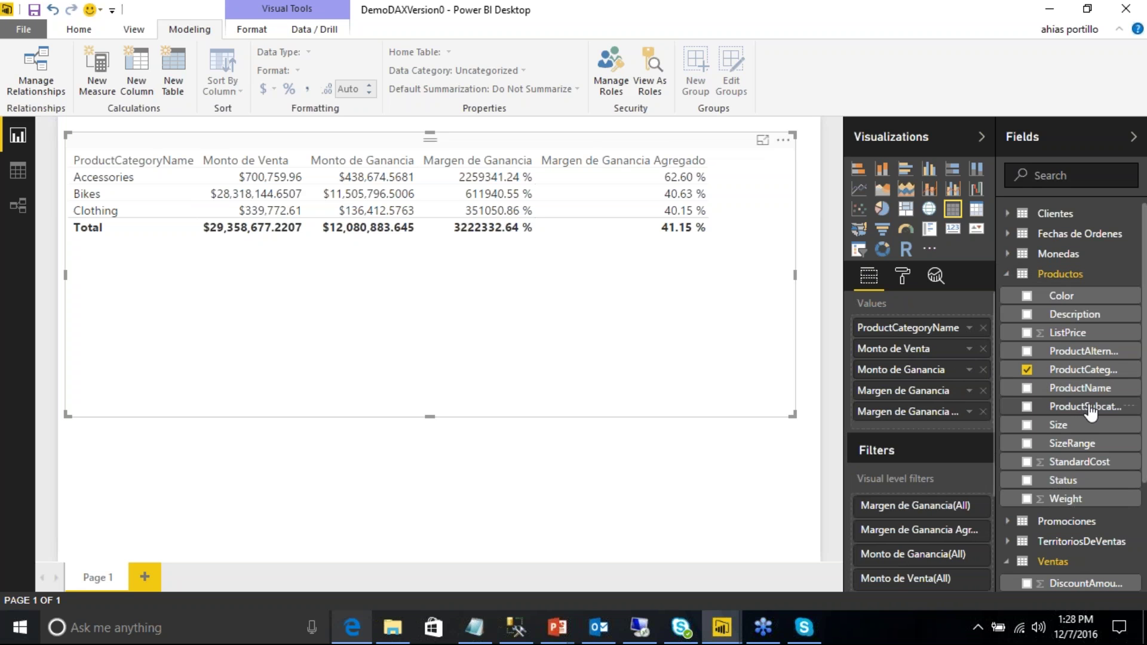
pyautogui.moveTo(1098, 397); pyautogui.dragTo(956, 346)
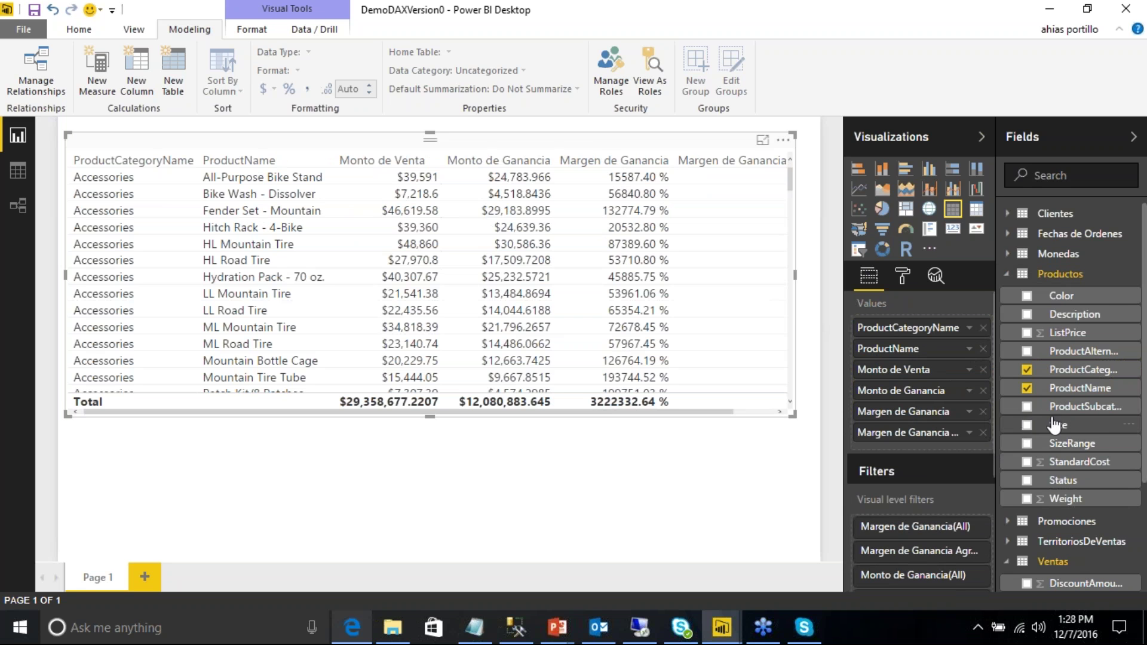
# Step: Remove Margen de Ganancia from the table, keep Margen de Ganancia Agregado, and review the aggregated margin of each product
pyautogui.scroll(-1, 1106, 427)
pyautogui.scroll(-1, 1106, 427)
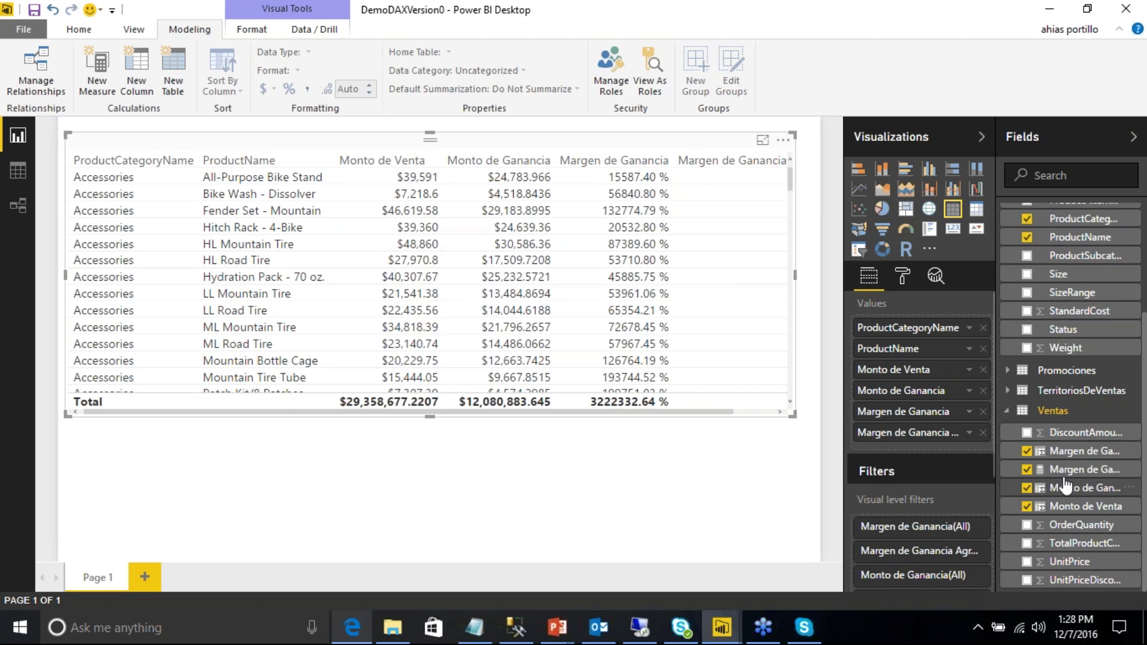
pyautogui.click(1027, 470)
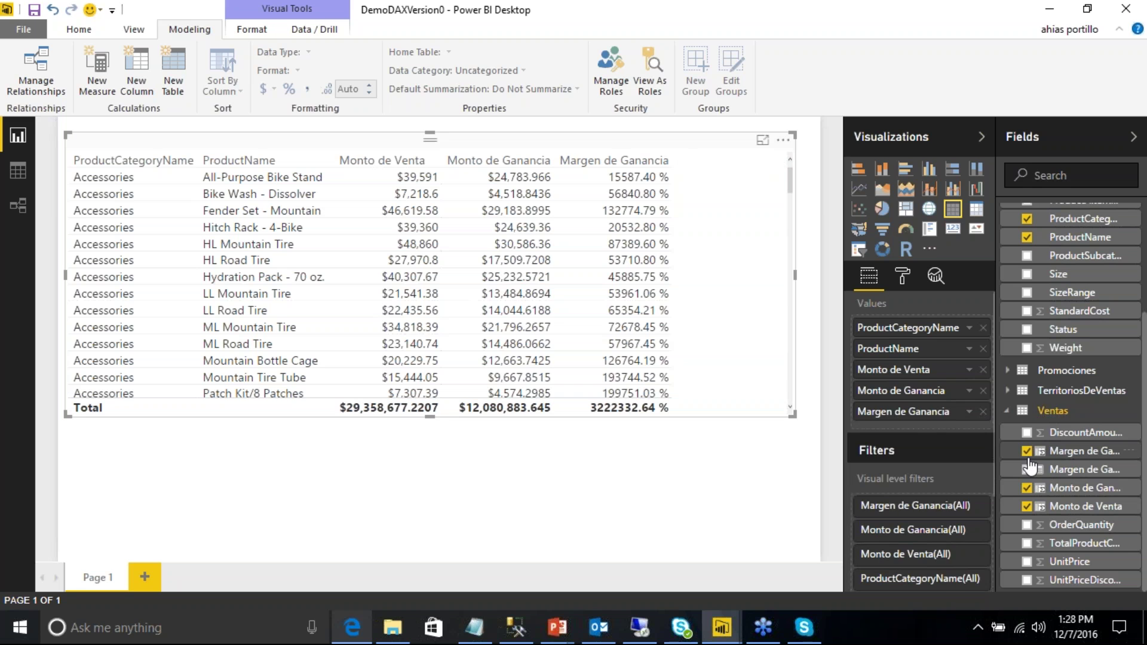
pyautogui.click(1028, 451)
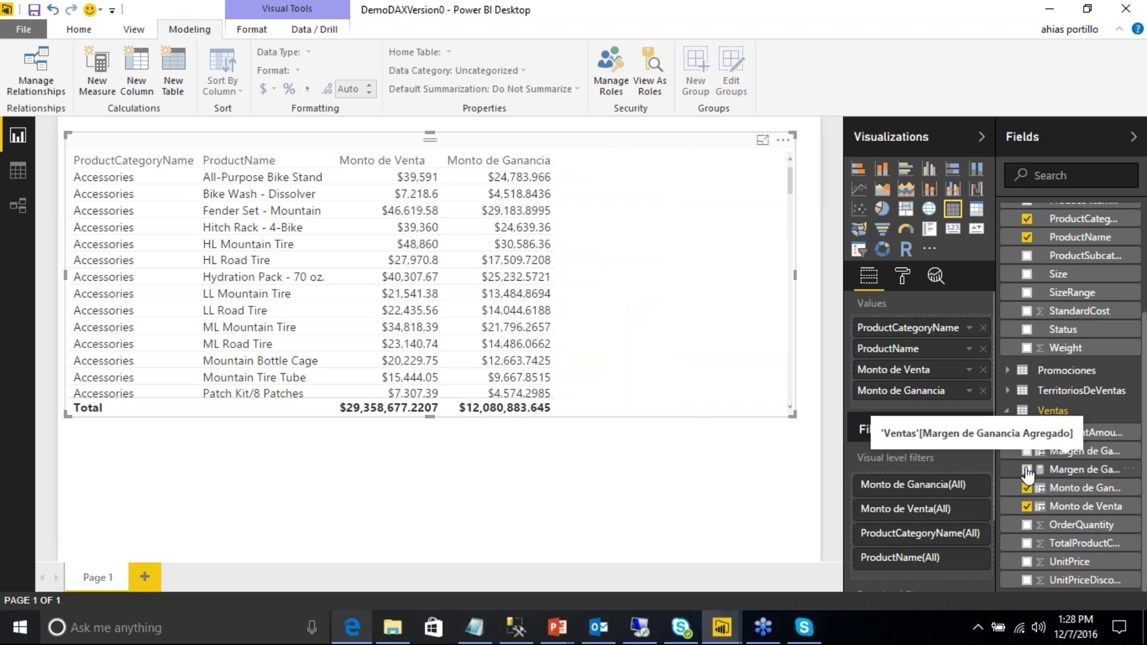
pyautogui.click(1027, 471)
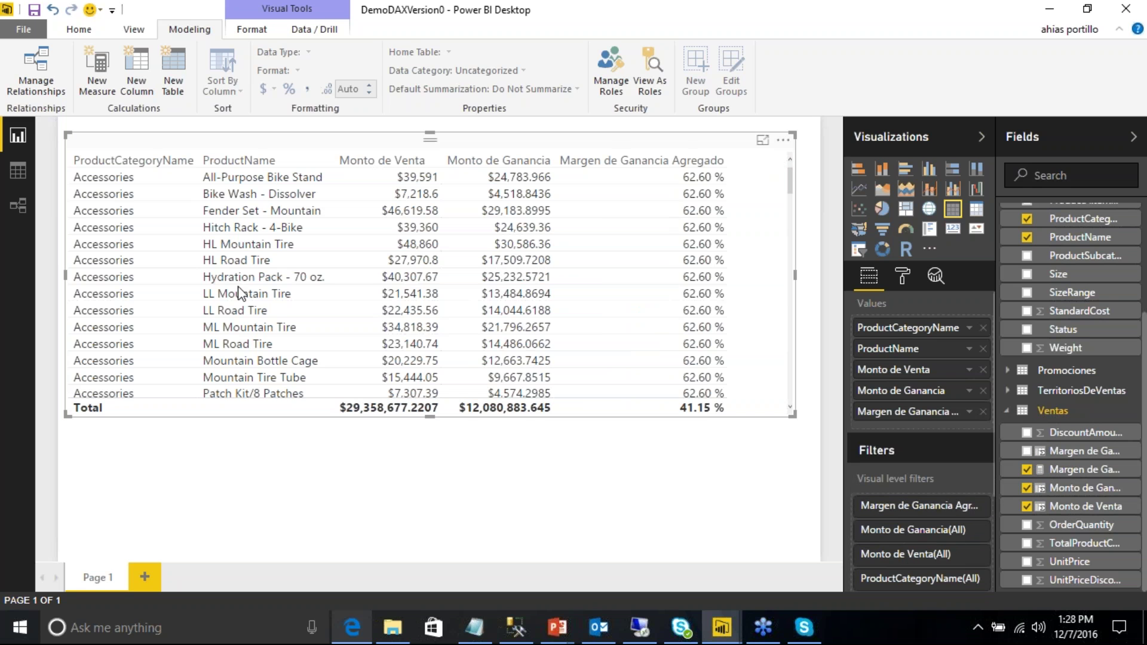
pyautogui.scroll(-3, 238, 292)
pyautogui.scroll(-5, 244, 284)
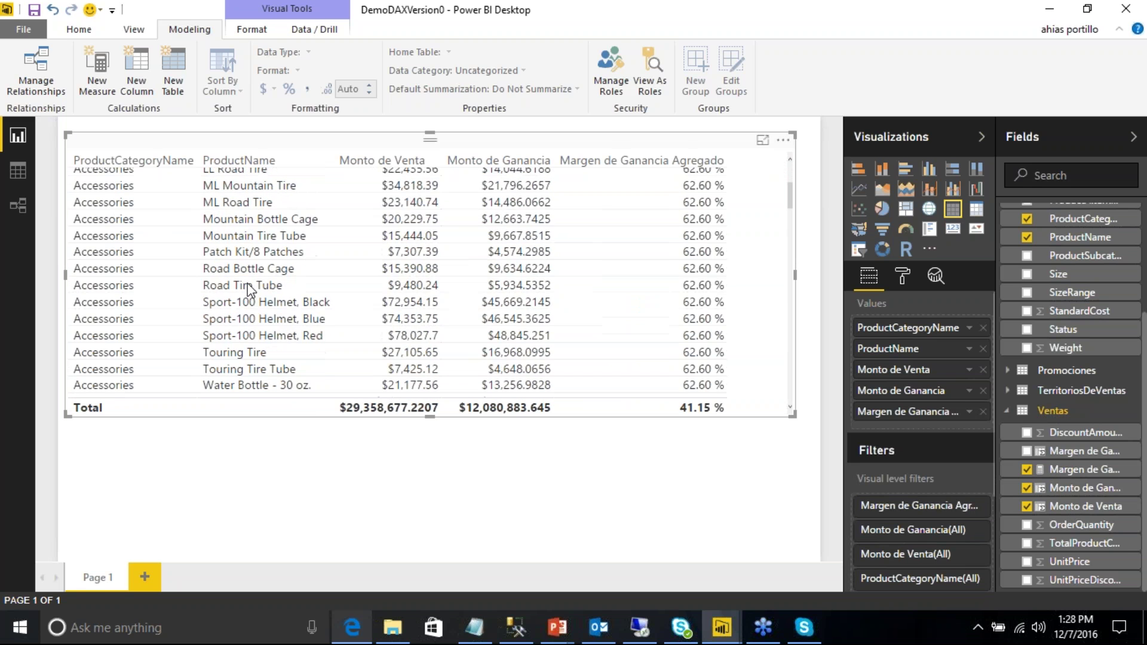
pyautogui.scroll(-8, 249, 290)
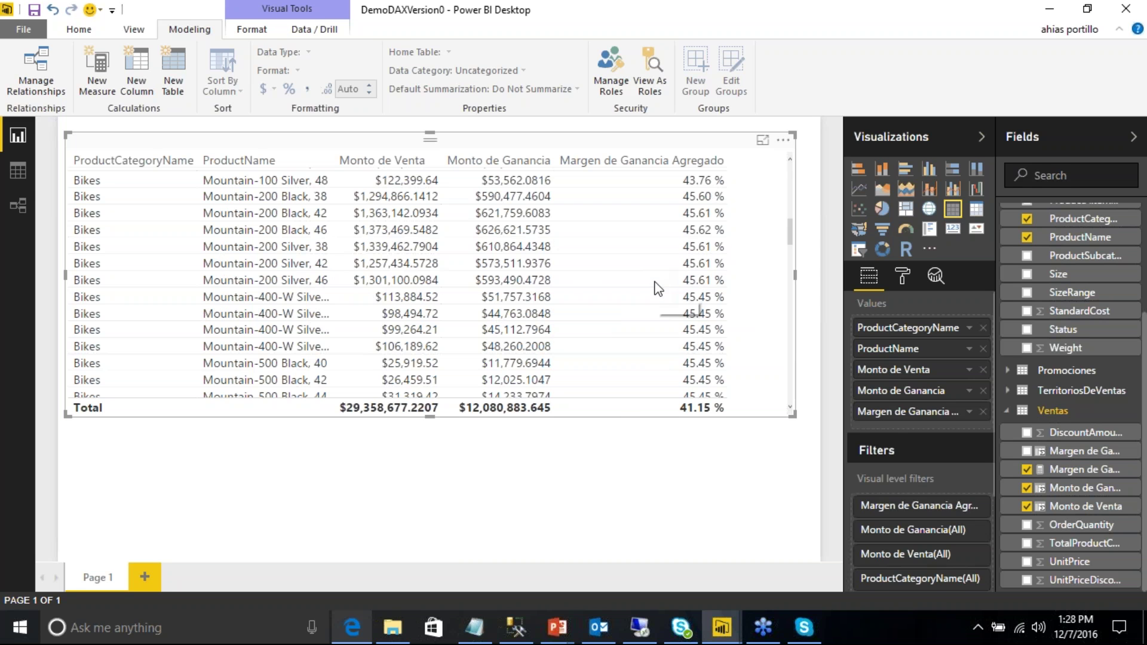
# Step: In the Ventas data, examine the Sum function and its 'Ventas'[Monto de Ganancia] argument in the Margen de Ganancia Agregado formula
pyautogui.click(21, 175)
pyautogui.click(279, 131)
pyautogui.doubleClick(287, 131)
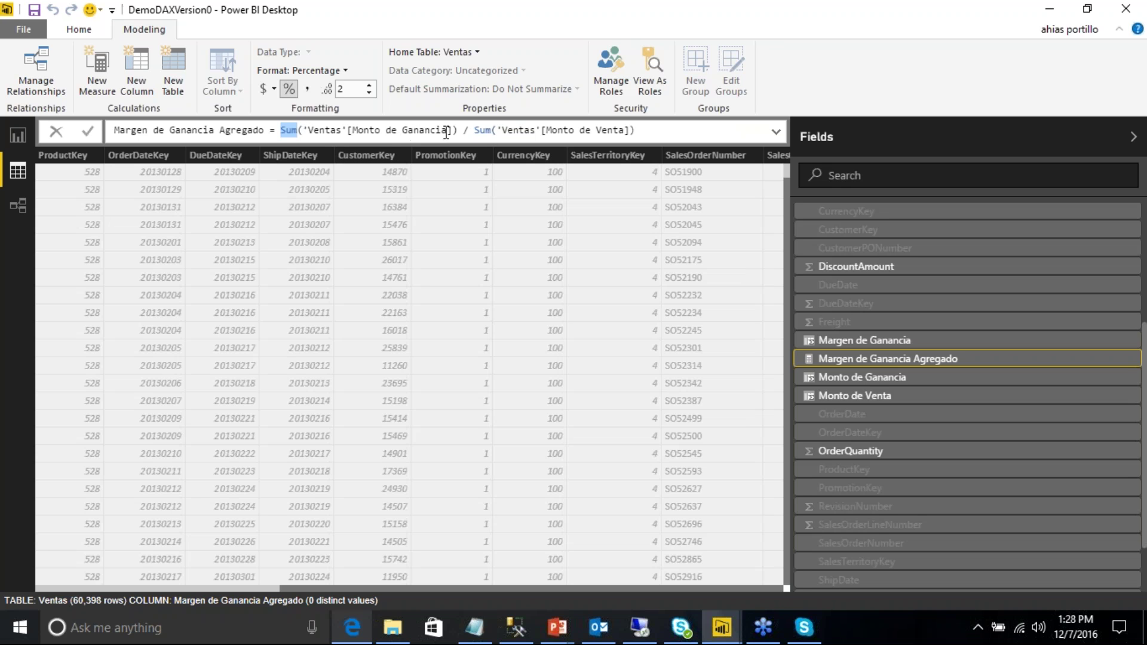
pyautogui.moveTo(453, 130); pyautogui.dragTo(303, 130)
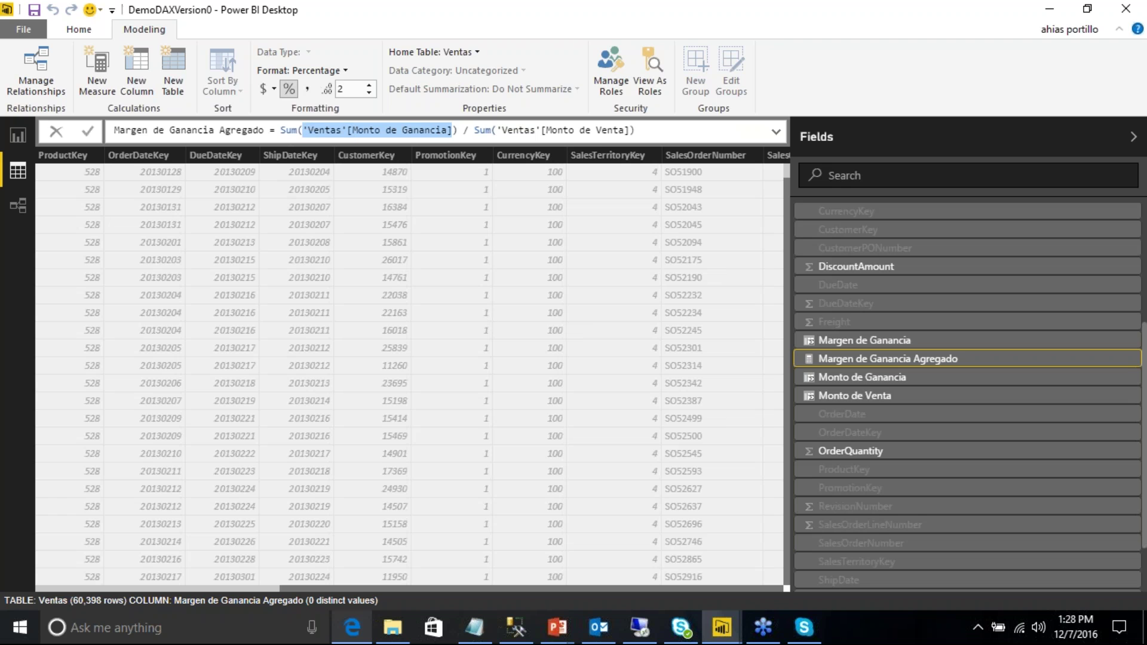
# Step: Start a new measure in the Ventas table
pyautogui.click(82, 31)
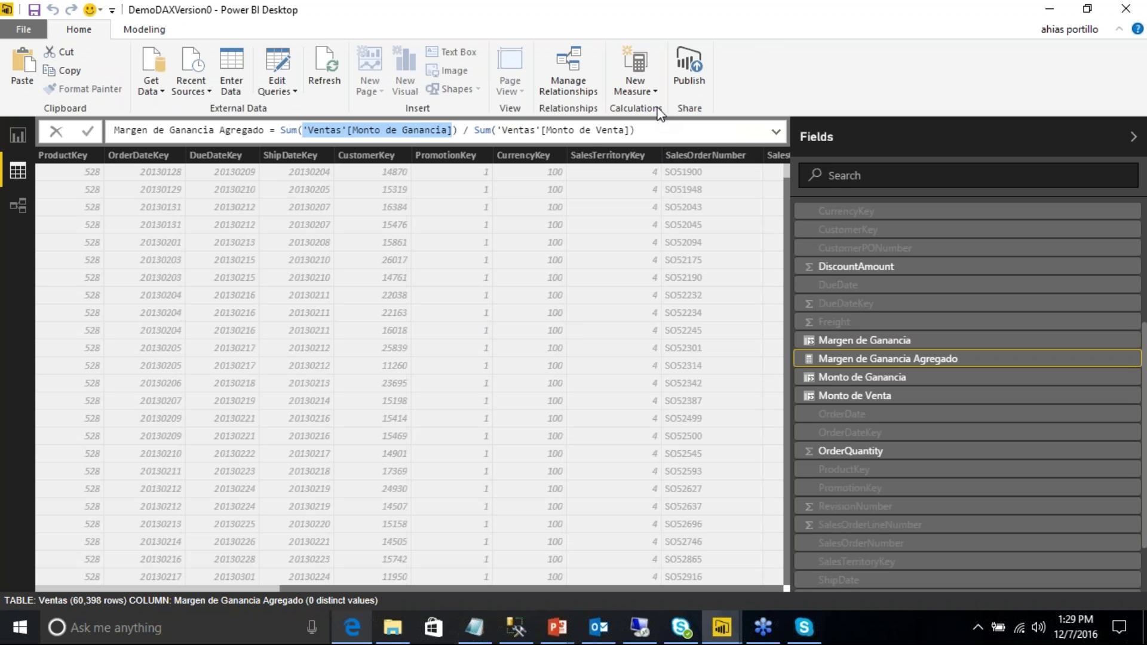
pyautogui.click(654, 93)
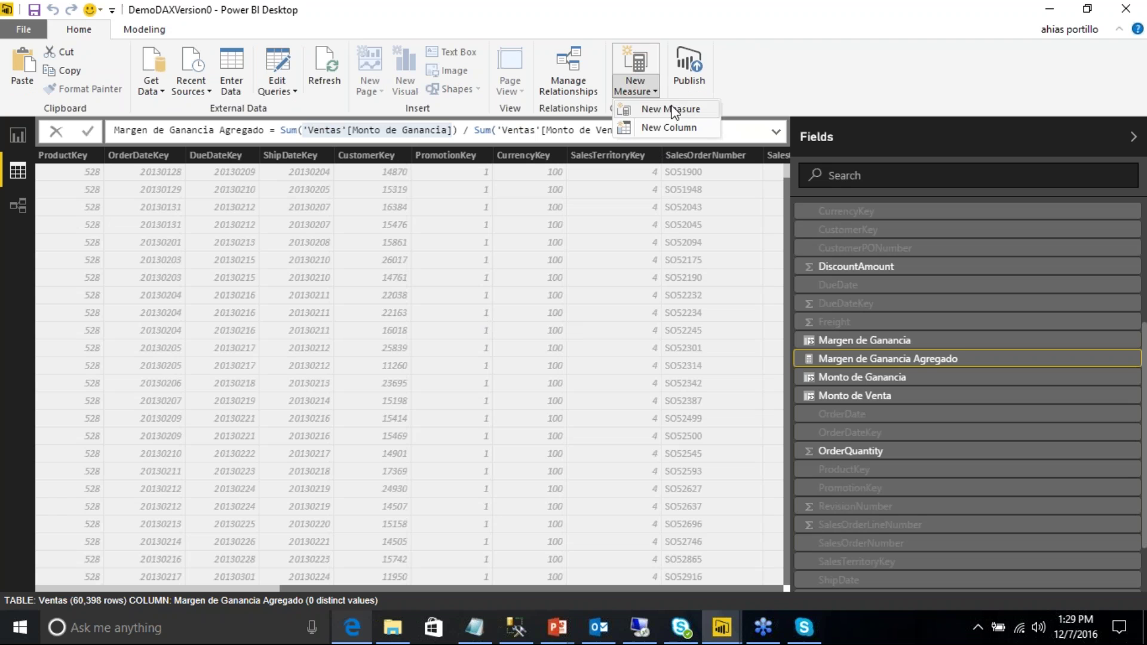
pyautogui.click(674, 112)
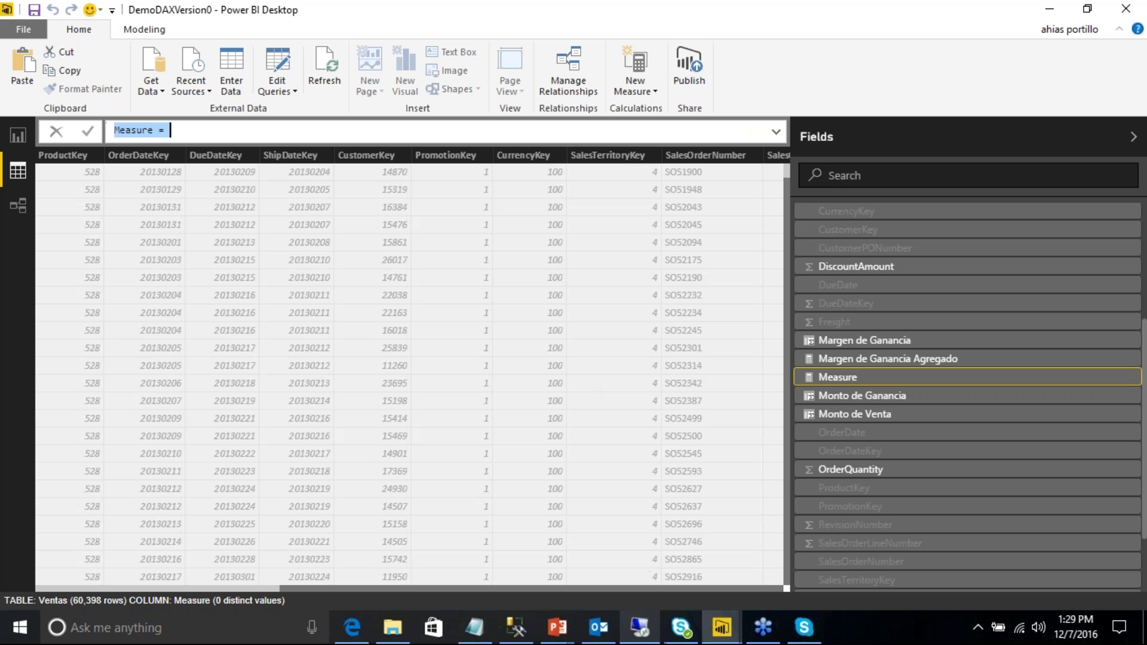
# Step: Try the formula from DAX.txt in Notepad for the new measure: Monto de Ganancia Agregado = SUM('Ventas'[Monto de Venta] - 'Ventas'[TotalProductCost])
pyautogui.click(487, 627)
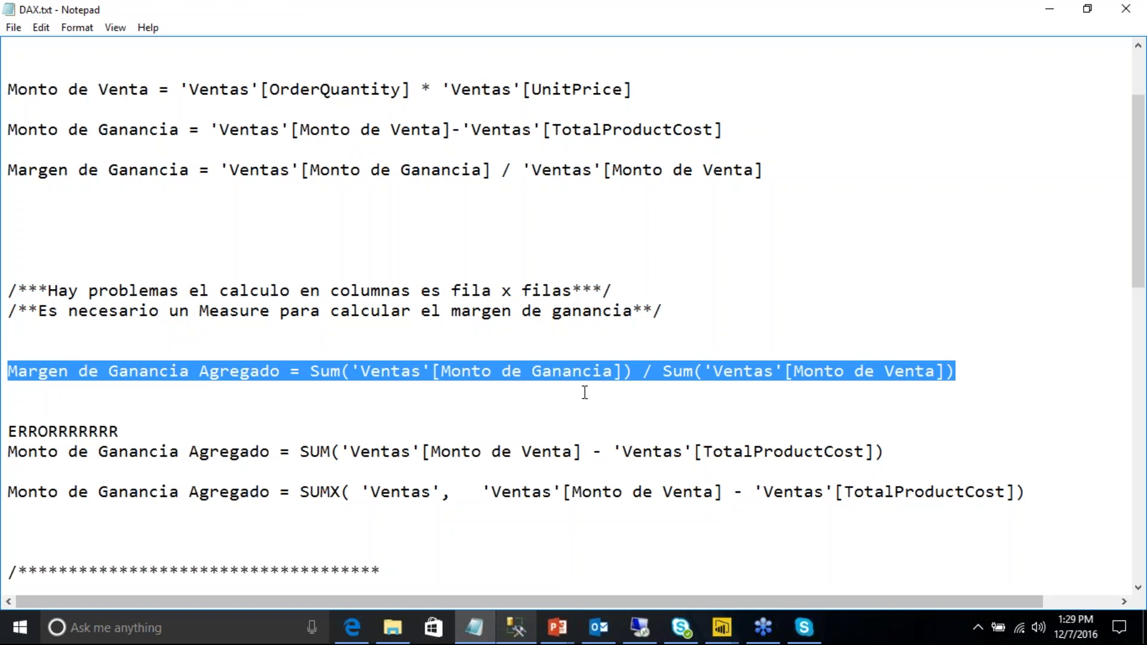
pyautogui.click(545, 408)
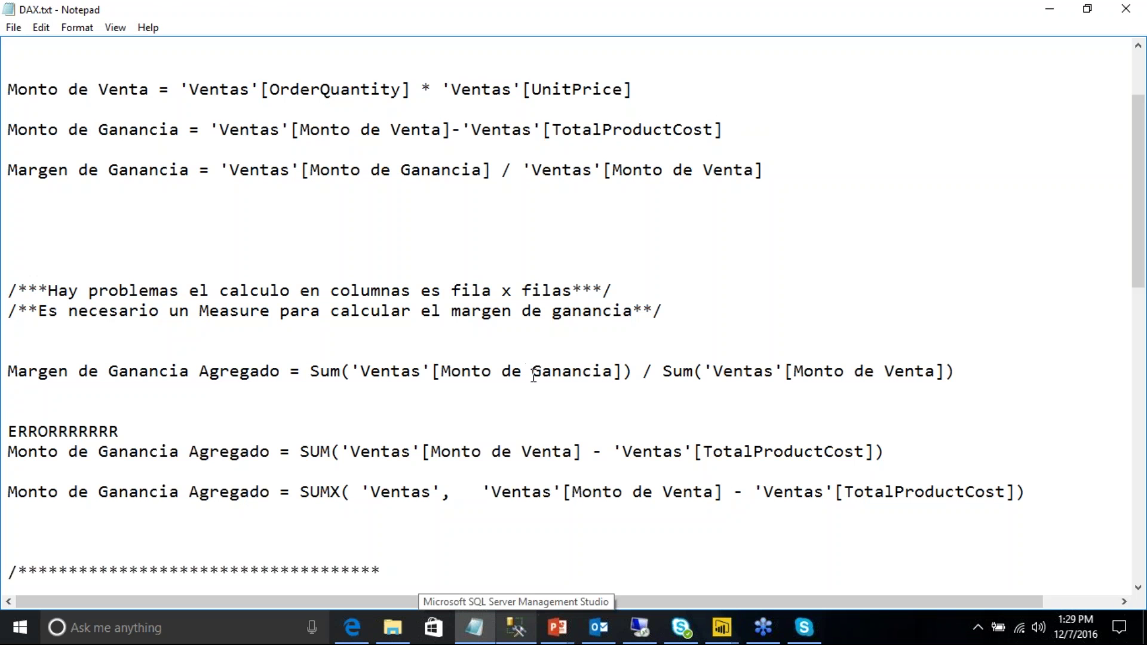
pyautogui.scroll(-1, 545, 399)
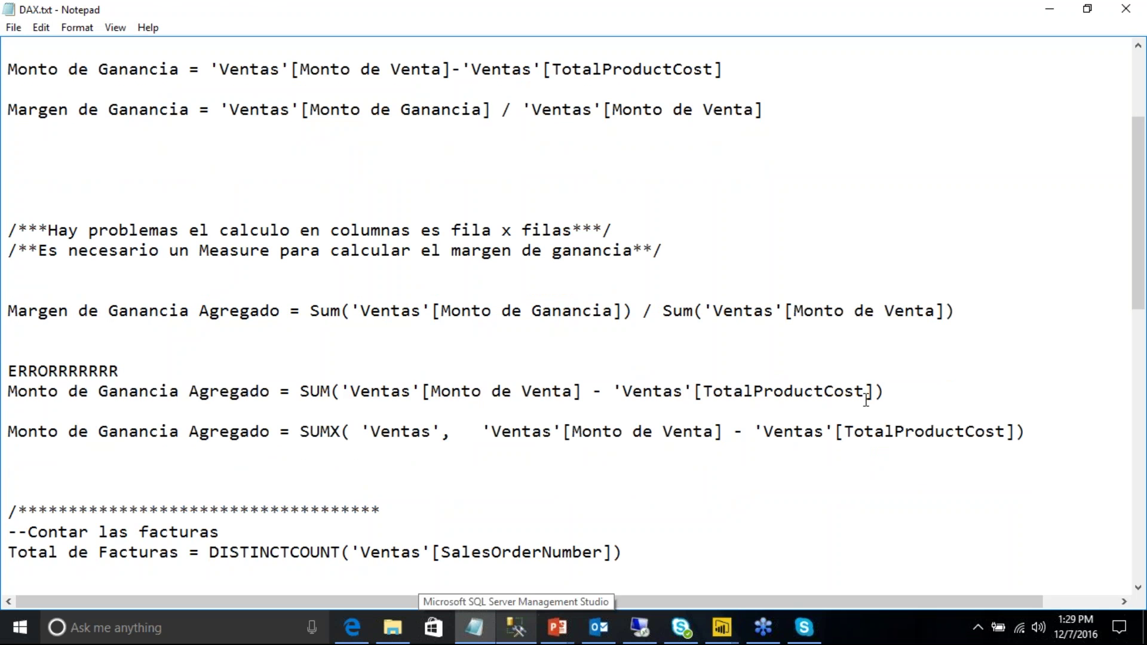
pyautogui.moveTo(912, 392); pyautogui.dragTo(7, 394)
pyautogui.hotkey('ctrl', 'c')
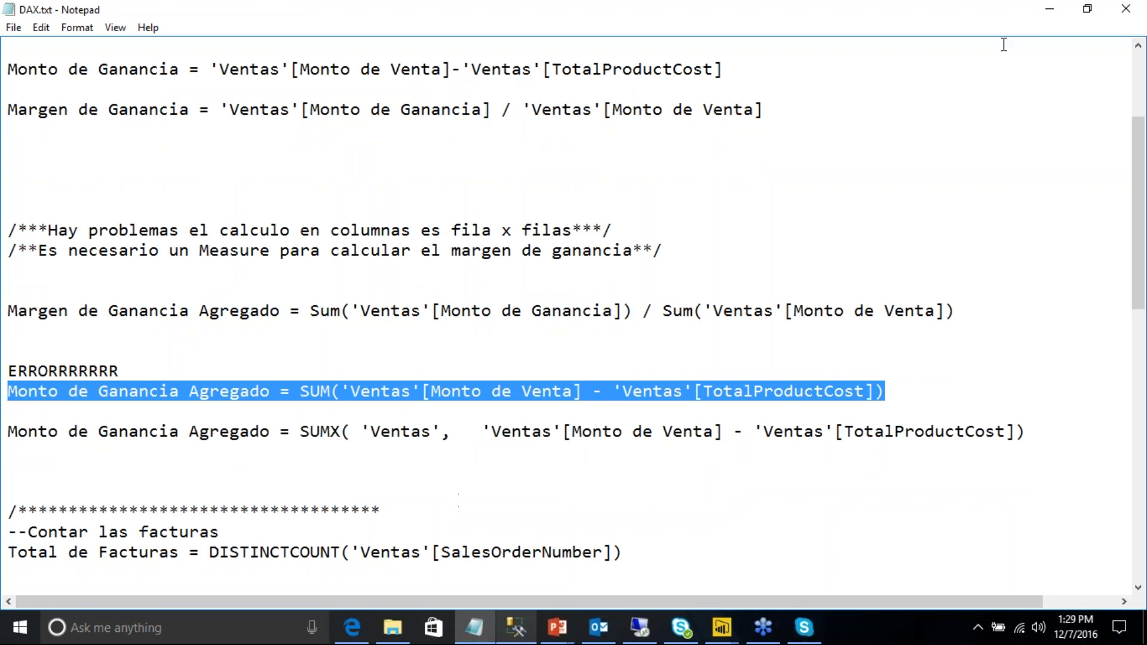
pyautogui.click(1047, 15)
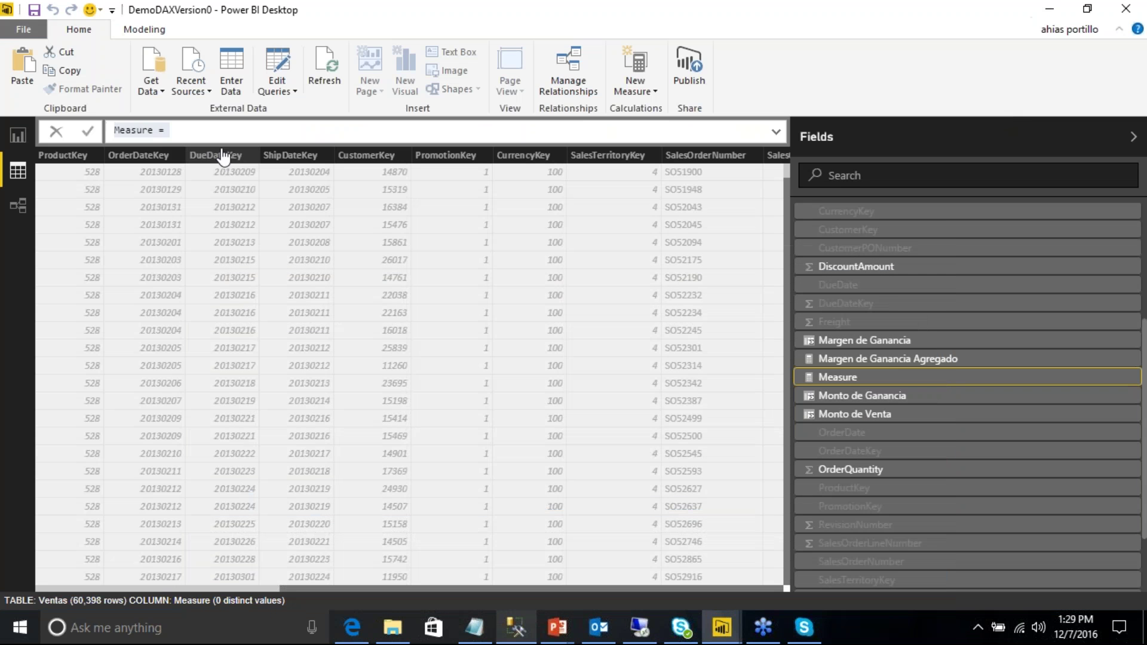
pyautogui.hotkey('ctrl', 'v')
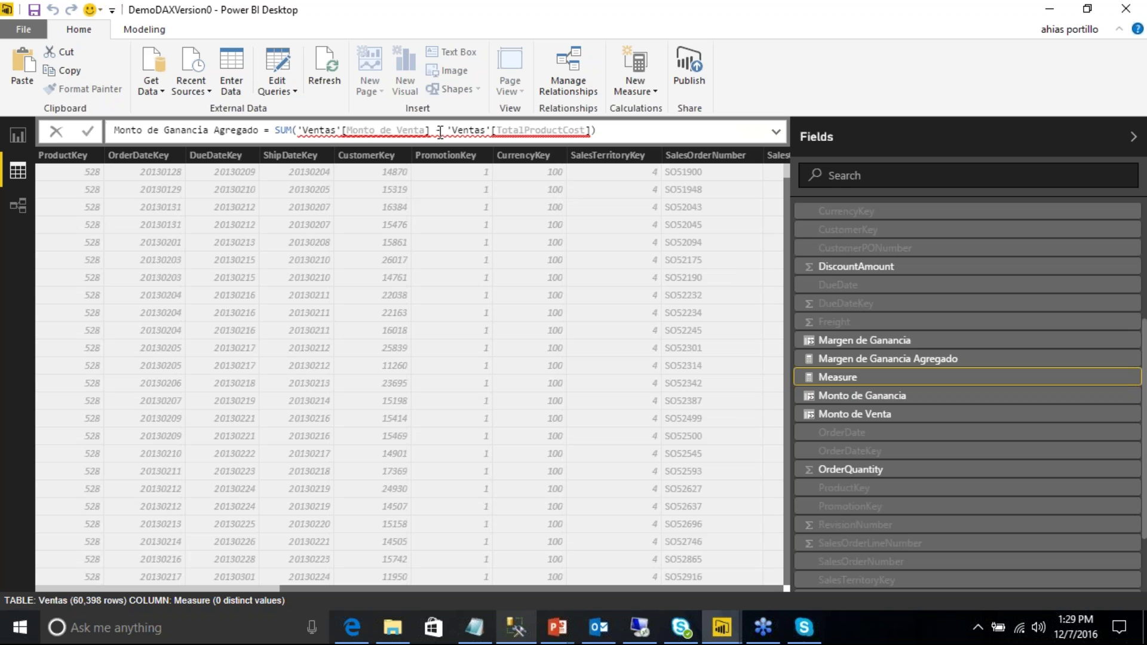
# Step: Switch to DAX.txt in Notepad, examine SUMX and its 'Ventas' argument, and copy the SUMX formula for Monto de Ganancia Agregado
pyautogui.click(487, 633)
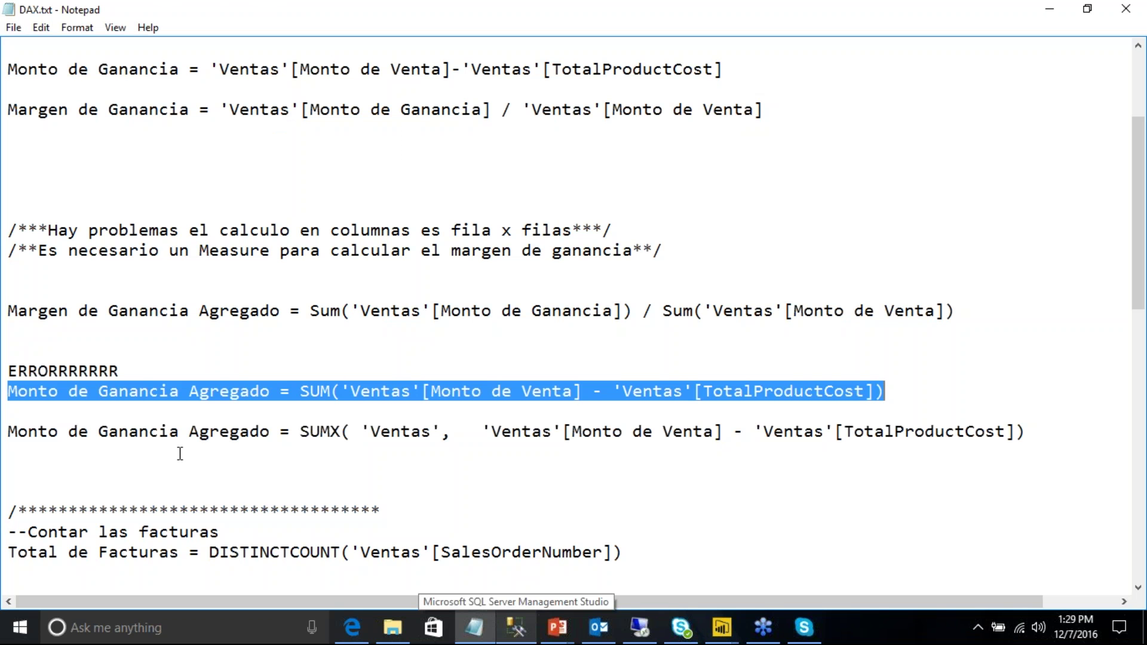
pyautogui.moveTo(300, 432); pyautogui.dragTo(341, 432)
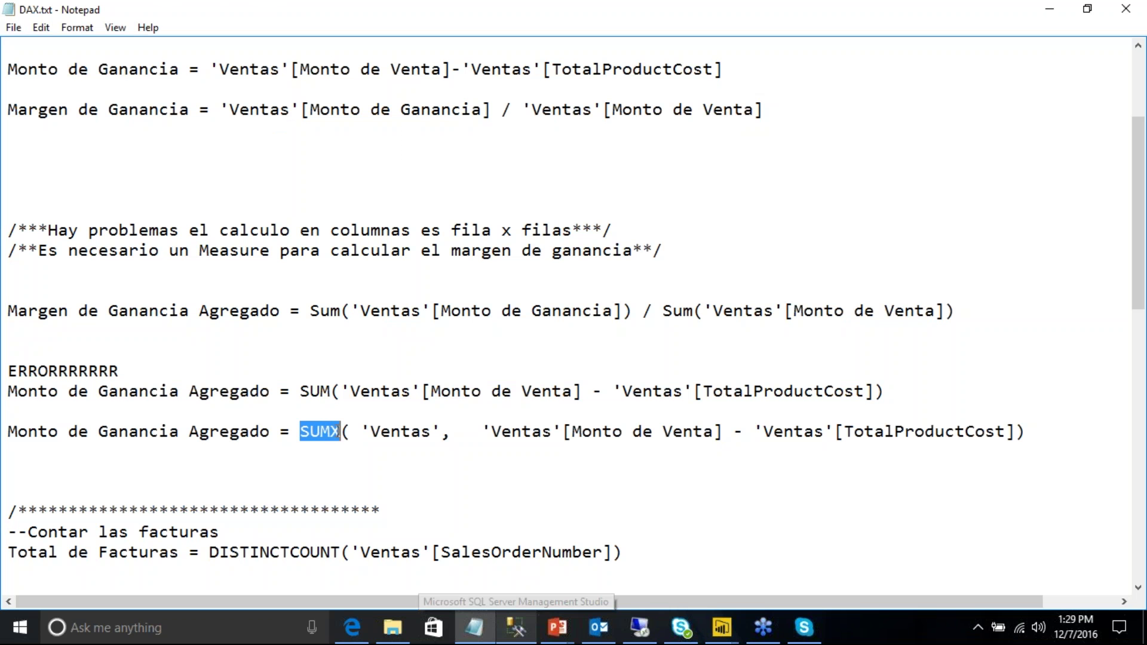
pyautogui.moveTo(443, 432); pyautogui.dragTo(361, 432)
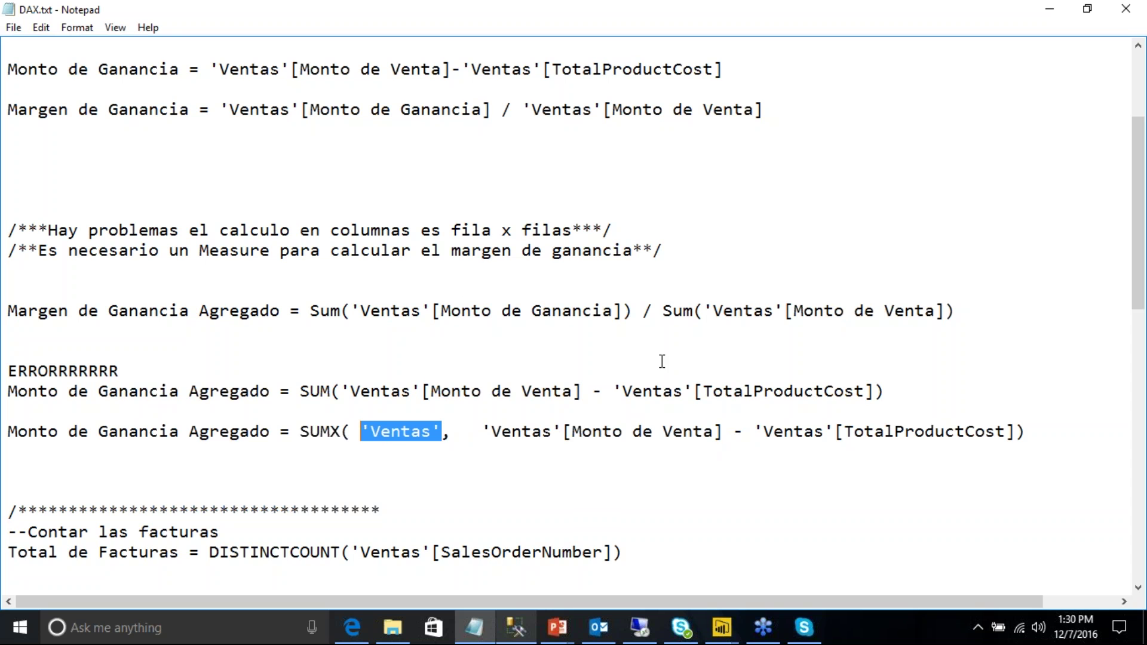
pyautogui.scroll(-1, 490, 375)
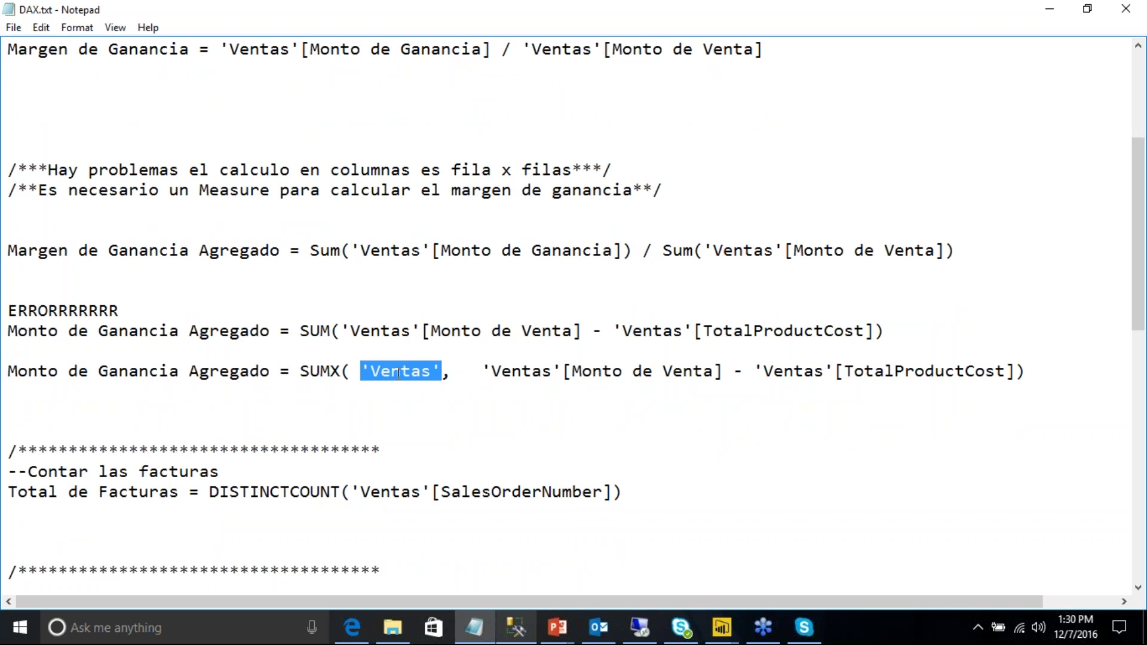
pyautogui.moveTo(1041, 374); pyautogui.dragTo(8, 379)
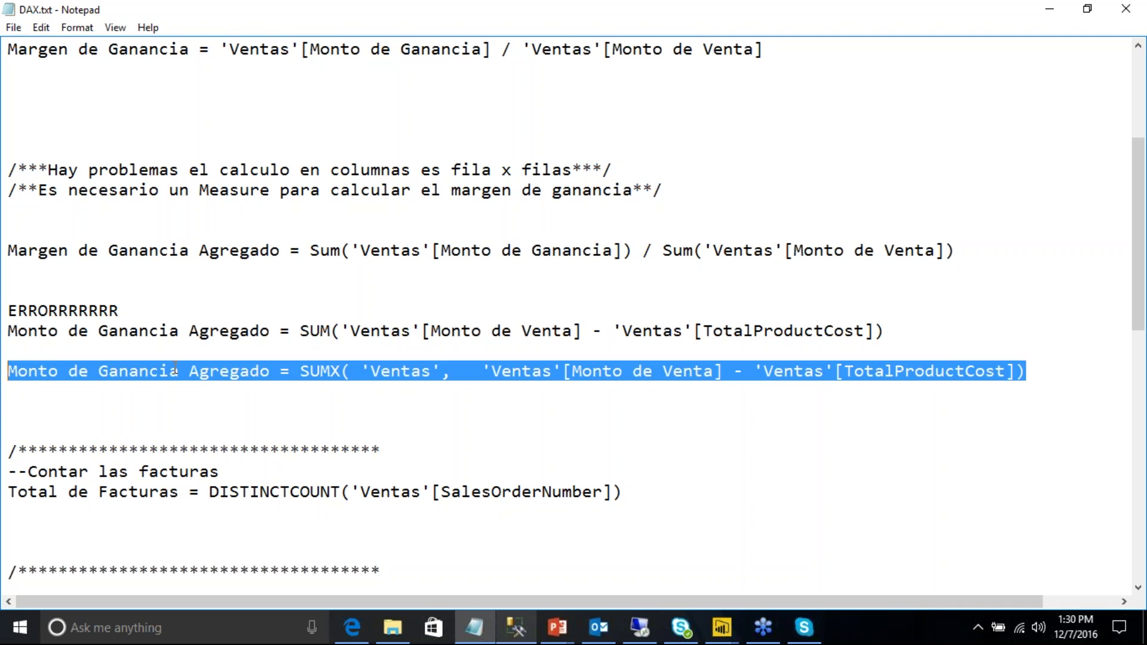
pyautogui.rightClick(204, 375)
pyautogui.click(256, 425)
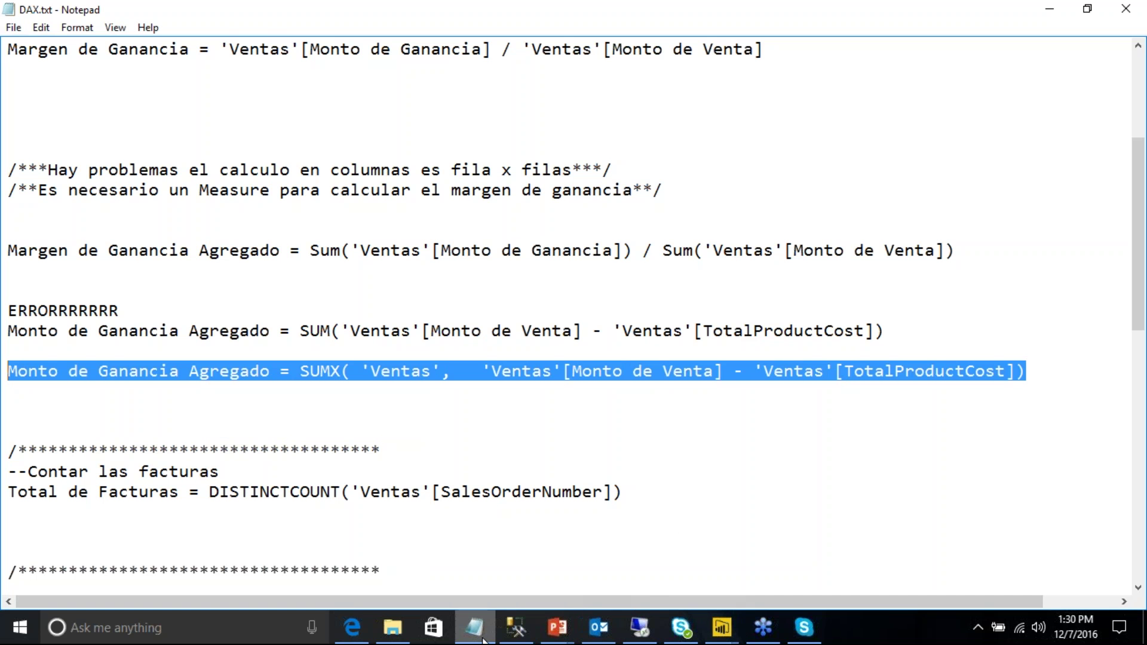
# Step: Back in DemoDAXVersion0 in Power BI, replace the new measure's formula with Monto de Ganancia Agregado = SUMX( 'Ventas', 'Ventas'[Monto de Venta] - 'Ventas'[TotalProductCost])
pyautogui.moveTo(746, 635)
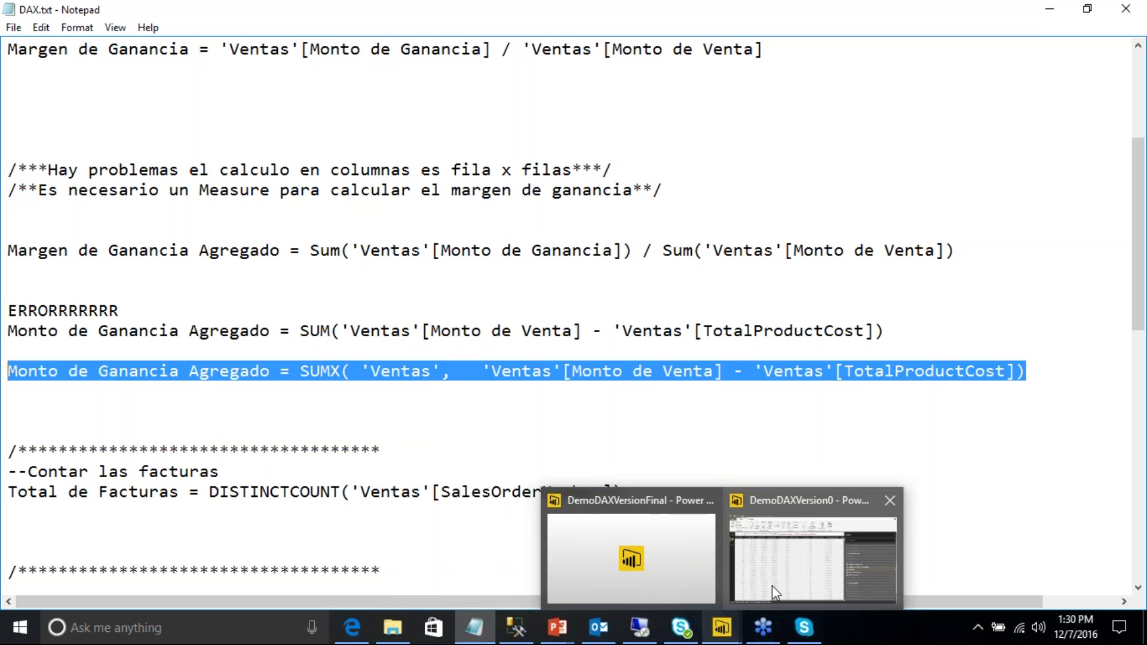
pyautogui.click(772, 586)
pyautogui.moveTo(614, 129); pyautogui.dragTo(103, 132)
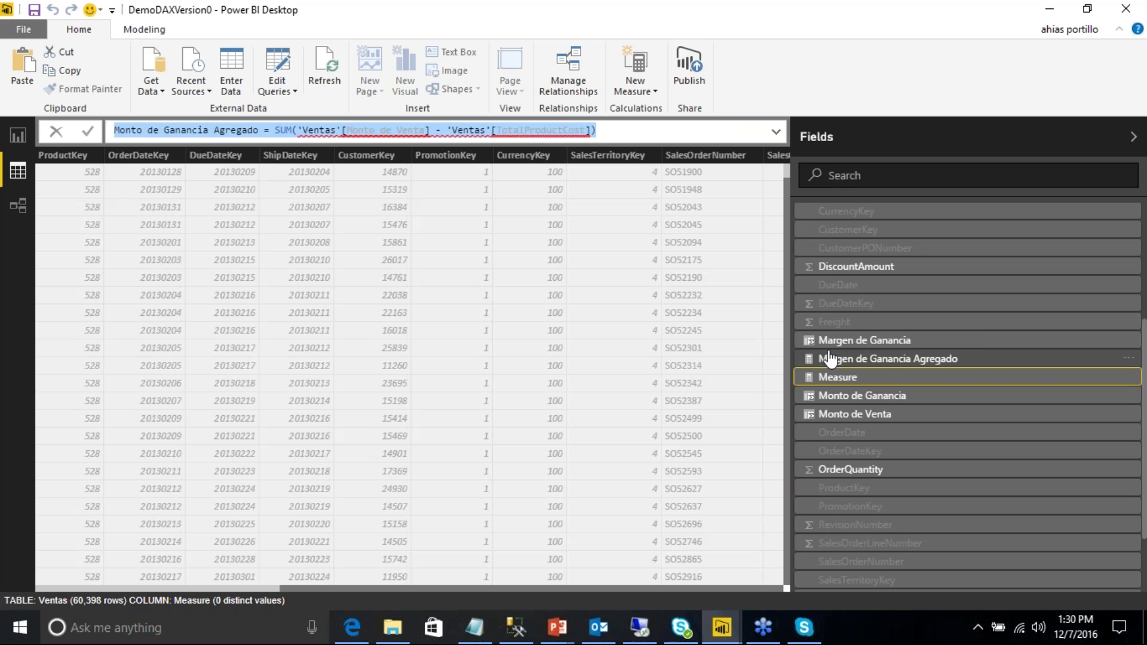
pyautogui.hotkey('ctrl', 'v')
pyautogui.press('Return')
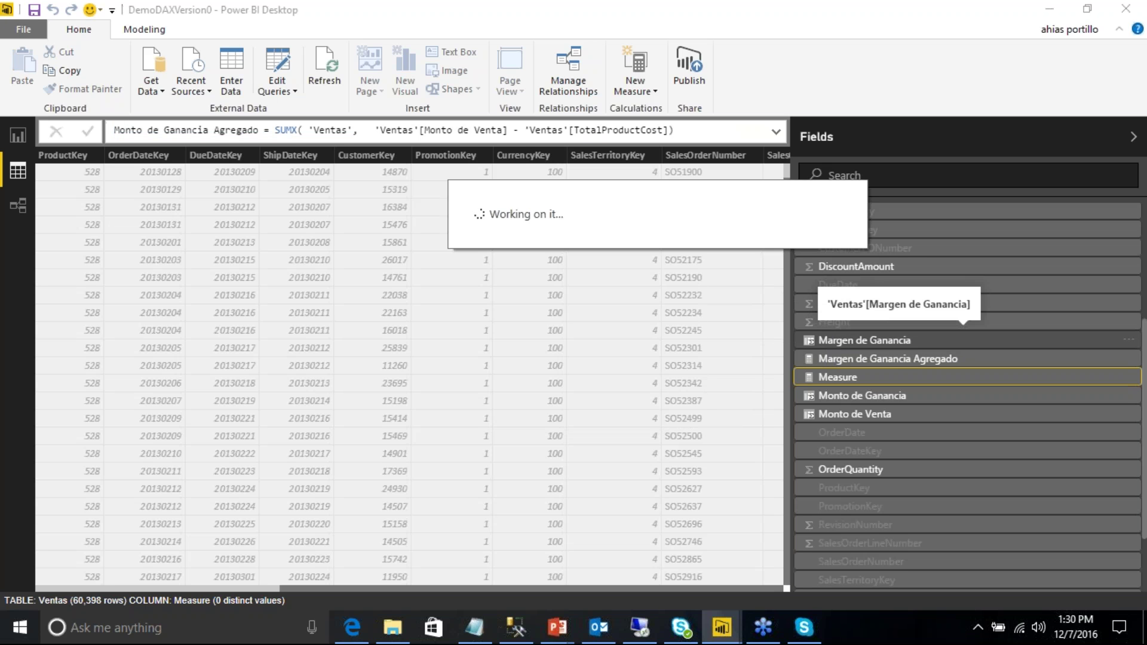
# Step: In the report table, replace Margen de Ganancia Agregado with Monto de Ganancia Agregado and check the aggregation options of Monto de Venta
pyautogui.click(21, 137)
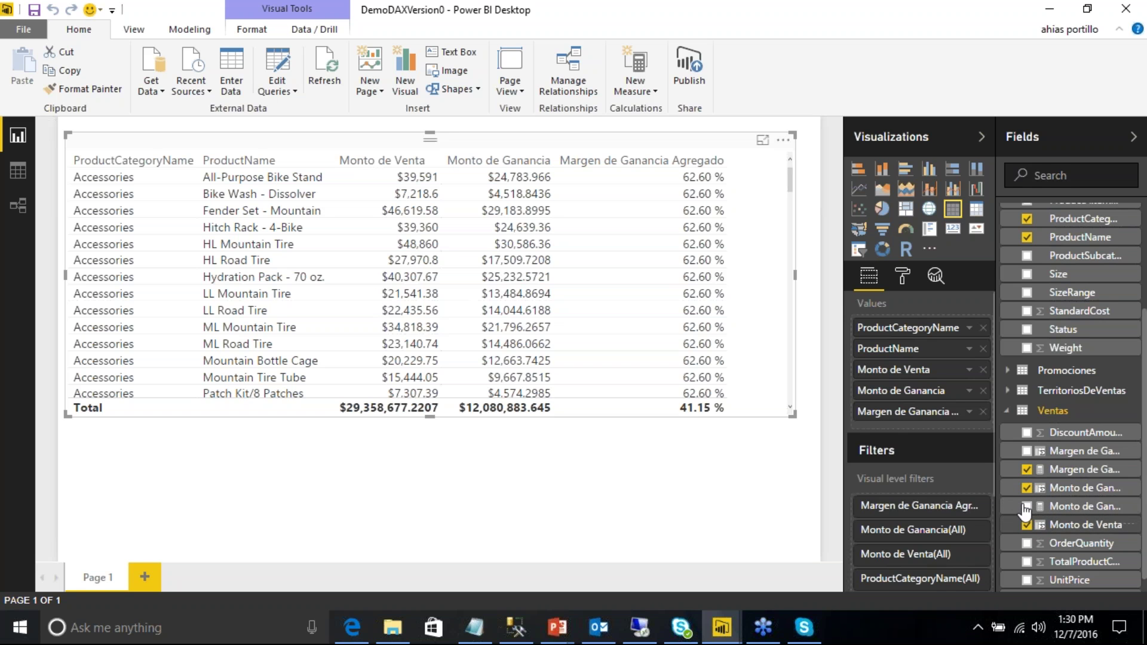
pyautogui.click(1026, 471)
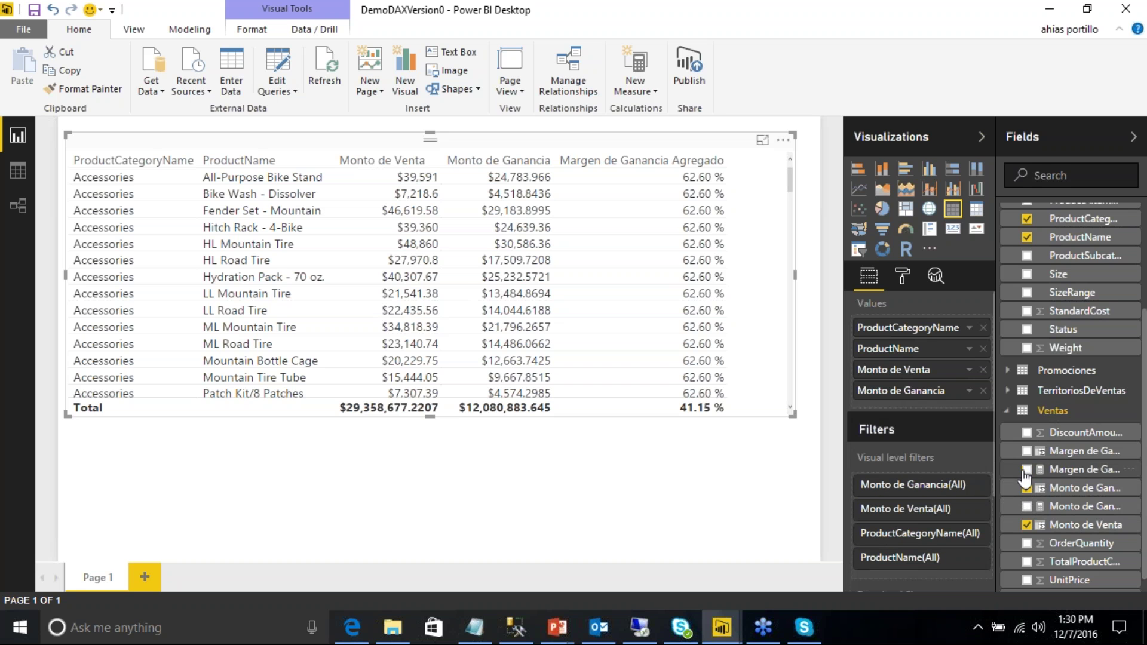
pyautogui.click(1028, 509)
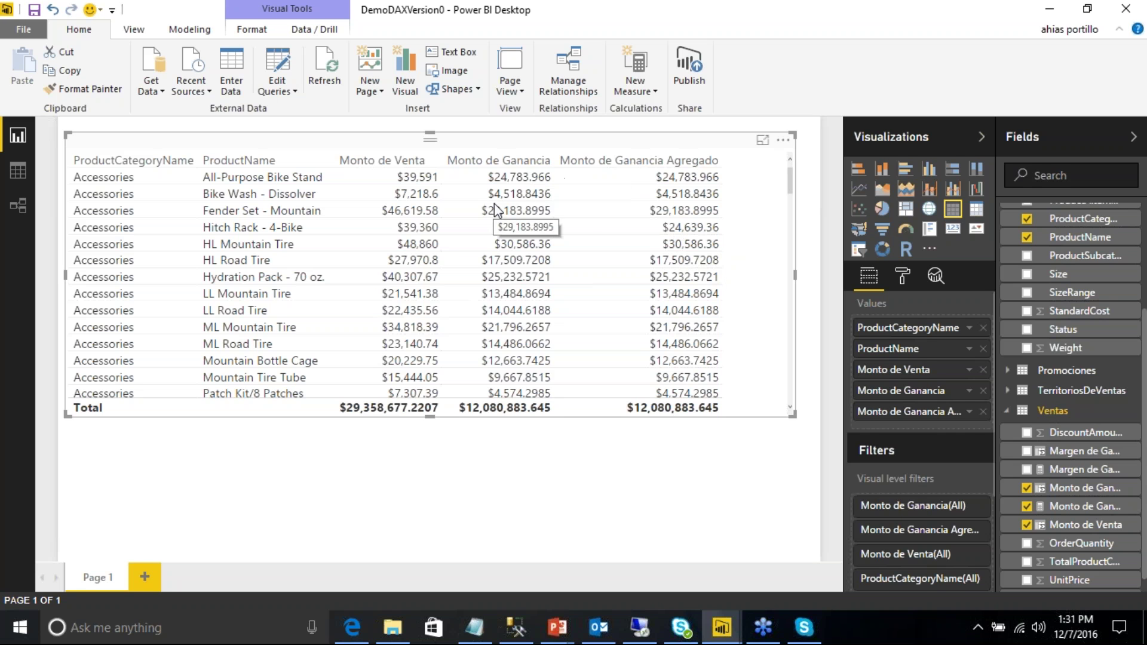
pyautogui.click(970, 376)
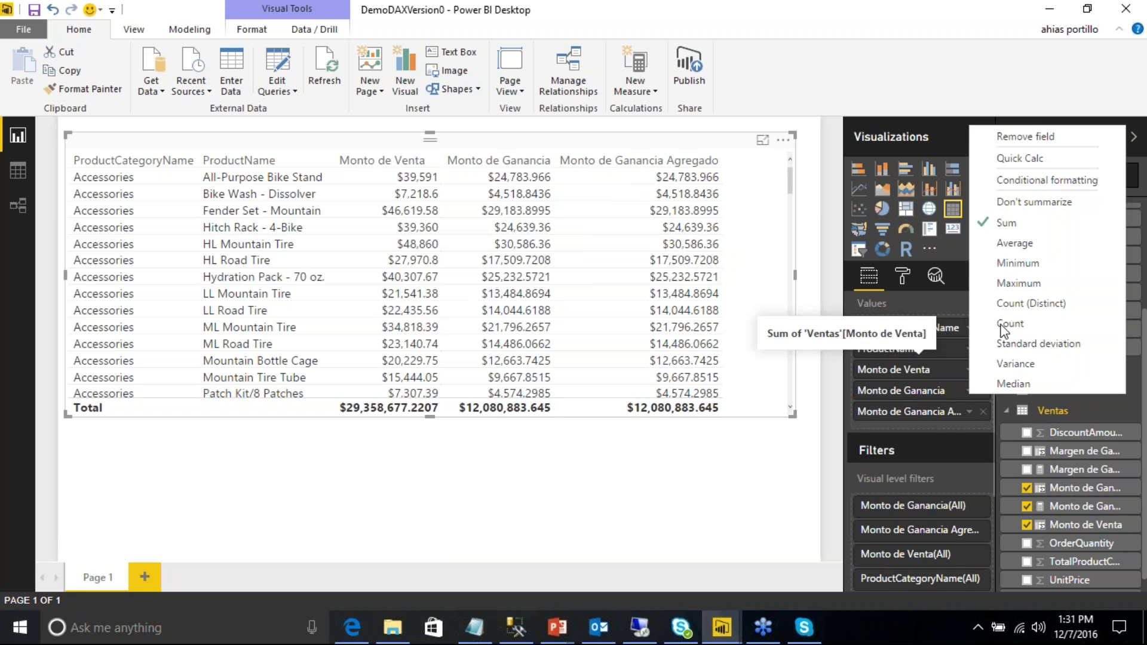
pyautogui.click(626, 484)
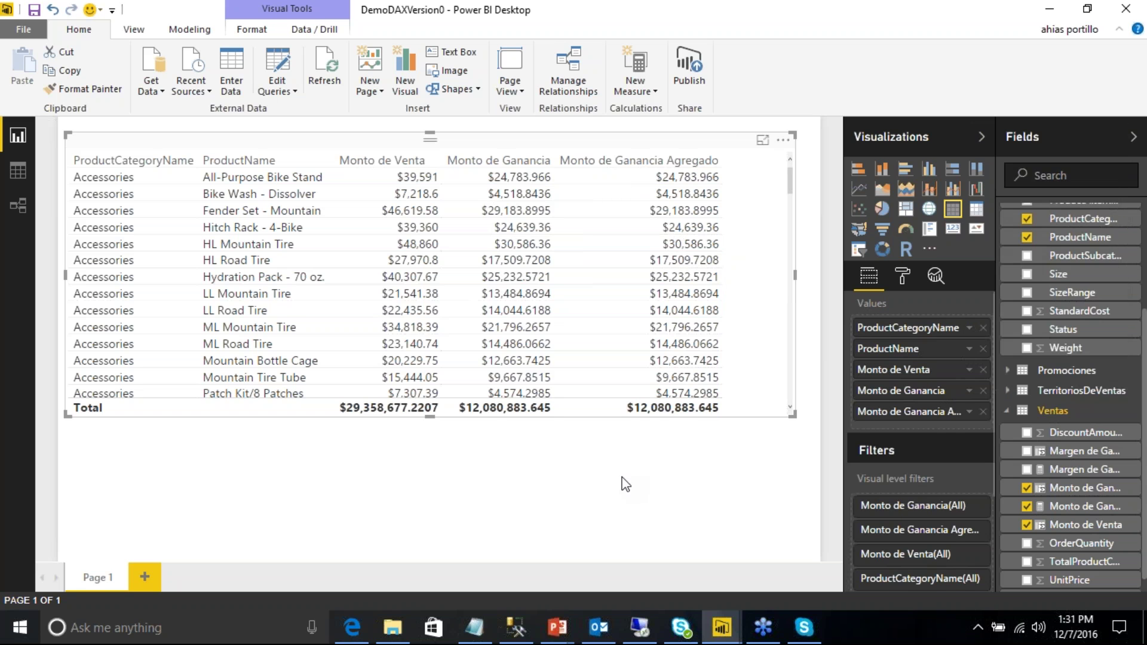
# Step: Switch to DAX.txt in Notepad and copy the Total de Facturas formula under "Contar las facturas"
pyautogui.click(482, 629)
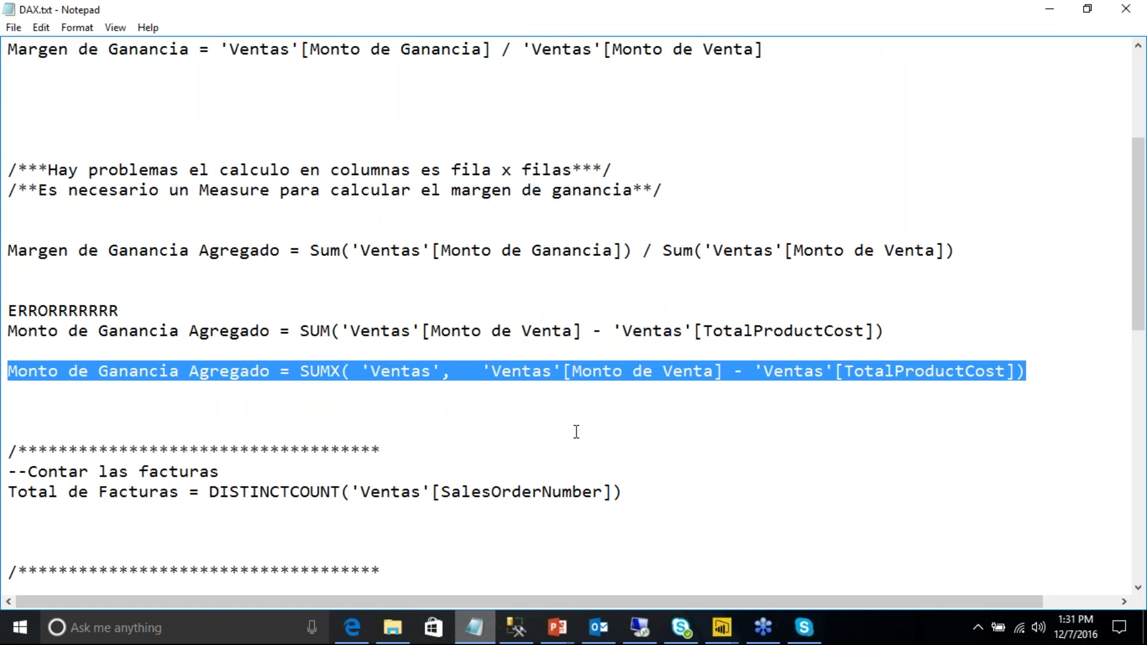
pyautogui.scroll(-3, 577, 432)
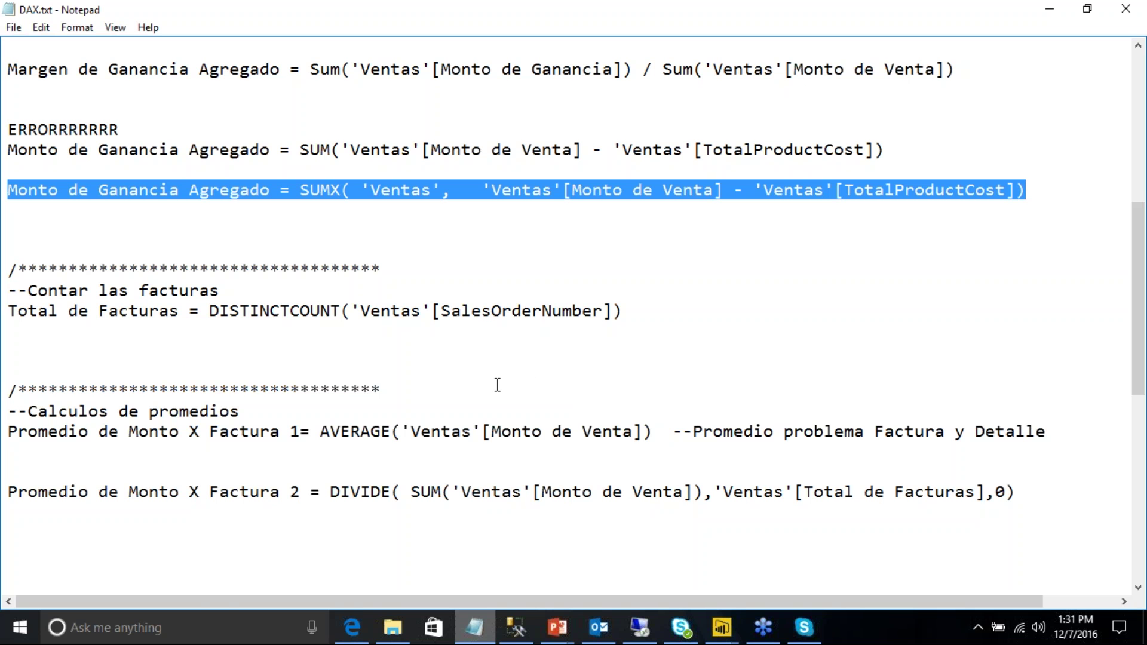
pyautogui.click(650, 317)
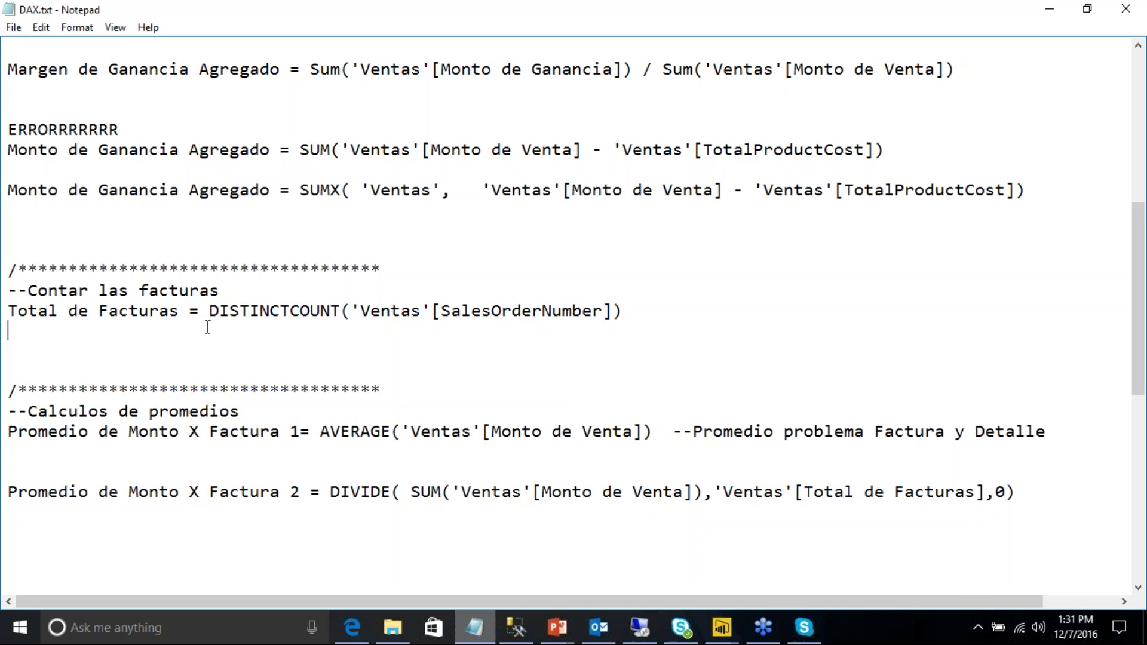
pyautogui.keyDown('shift'); pyautogui.click(7, 311); pyautogui.keyUp('shift')
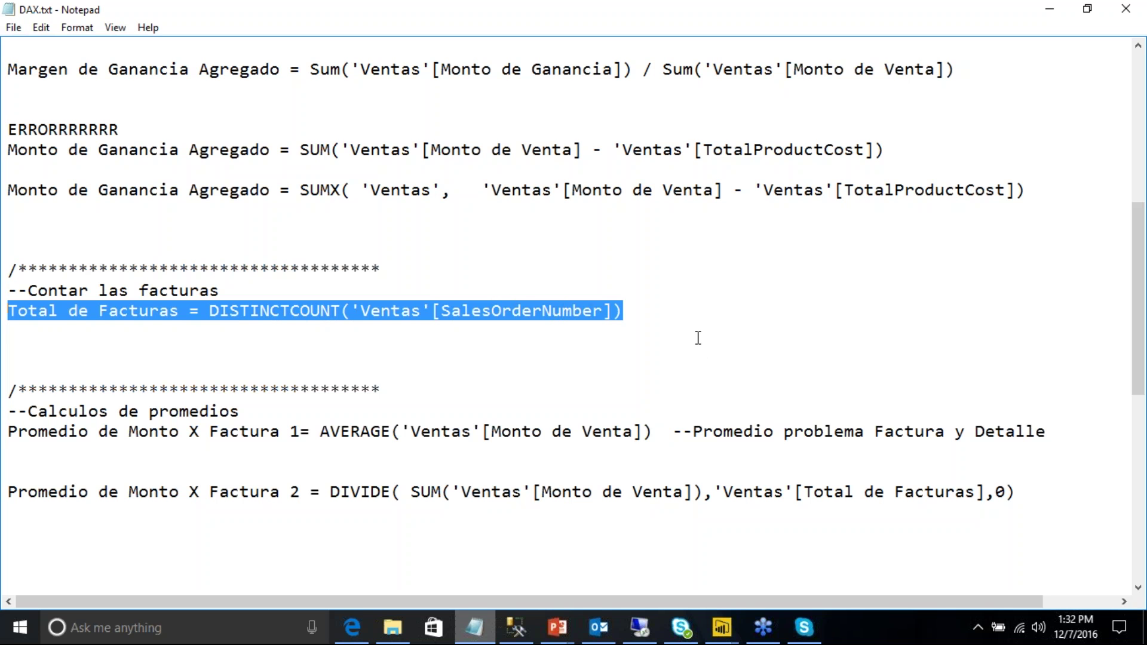
# Step: Back in DemoDAXVersion0 in Power BI, create a Ventas measure: Total de Facturas = DISTINCTCOUNT('Ventas'[SalesOrderNumber])
pyautogui.click(730, 637)
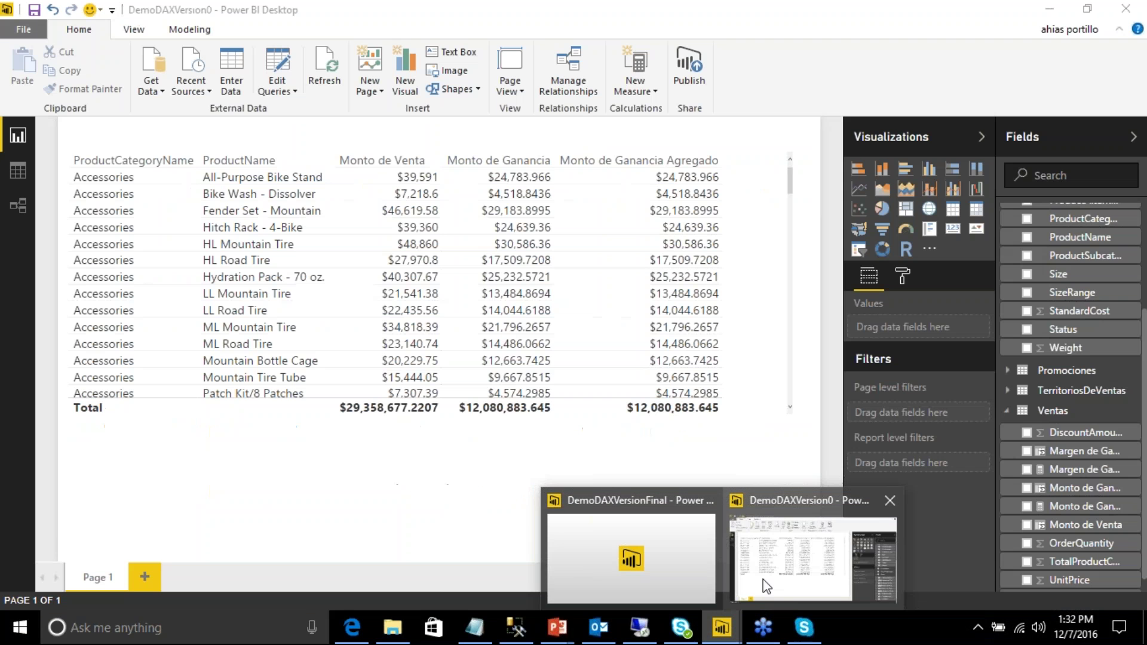
pyautogui.click(767, 587)
pyautogui.click(14, 177)
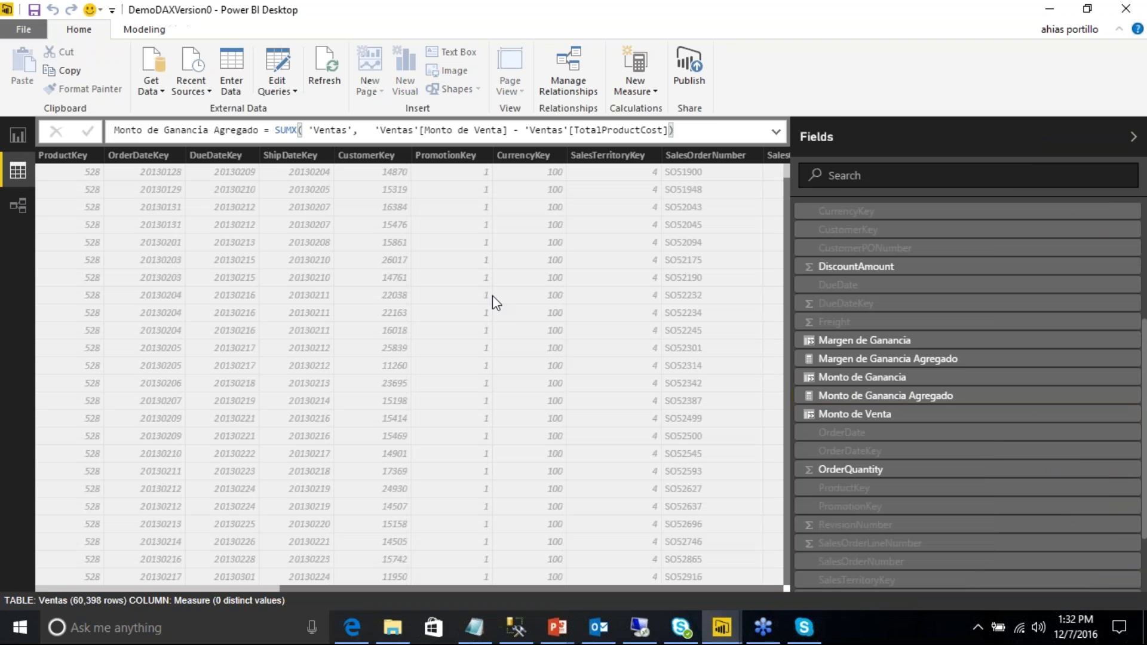
pyautogui.click(655, 92)
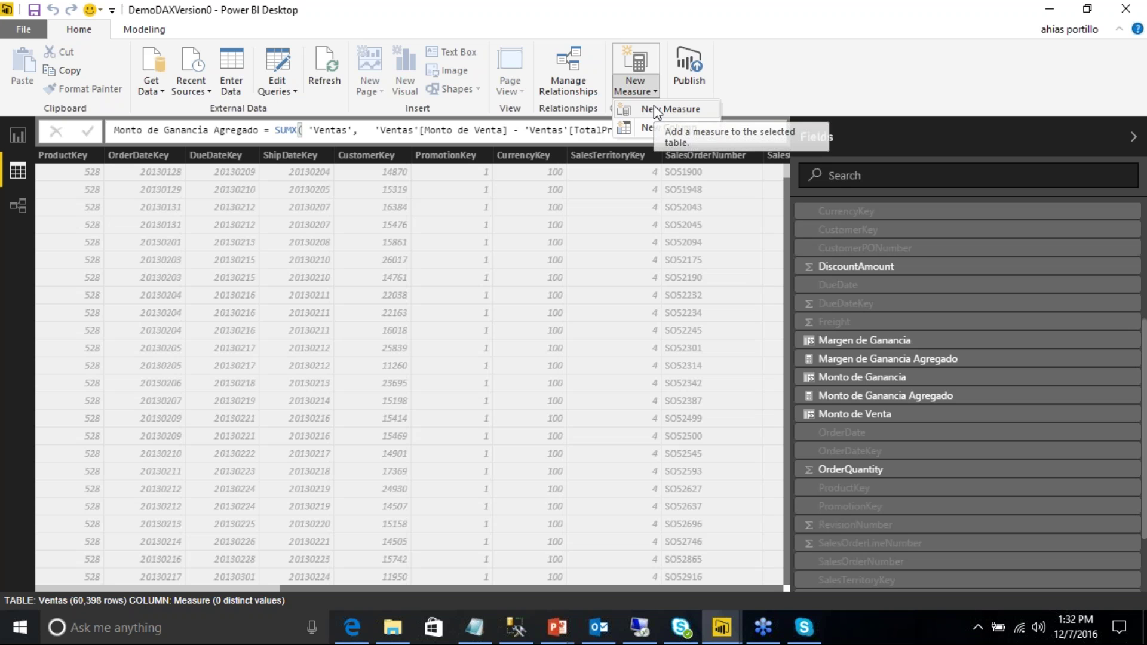
pyautogui.click(658, 110)
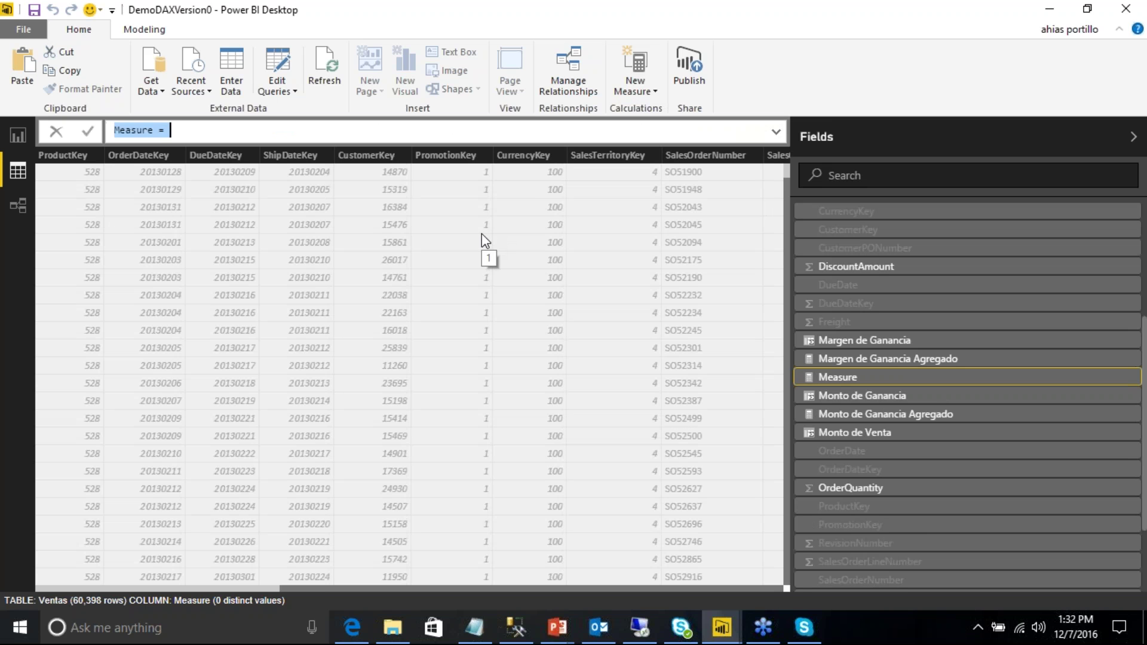
pyautogui.hotkey('ctrl', 'v')
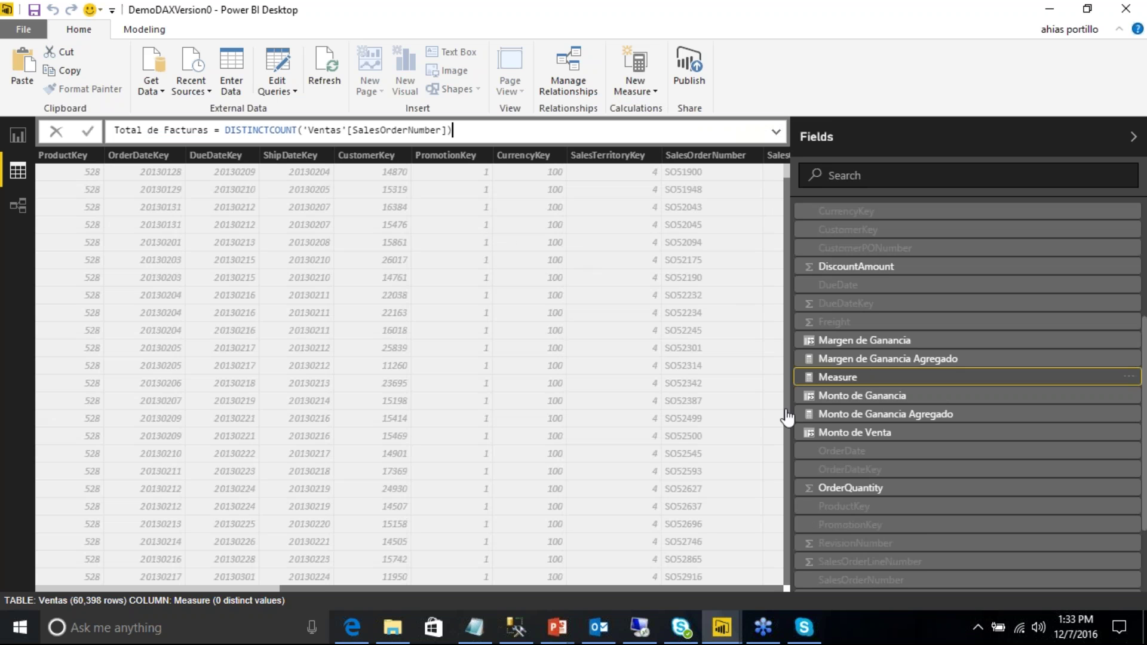
pyautogui.click(34, 10)
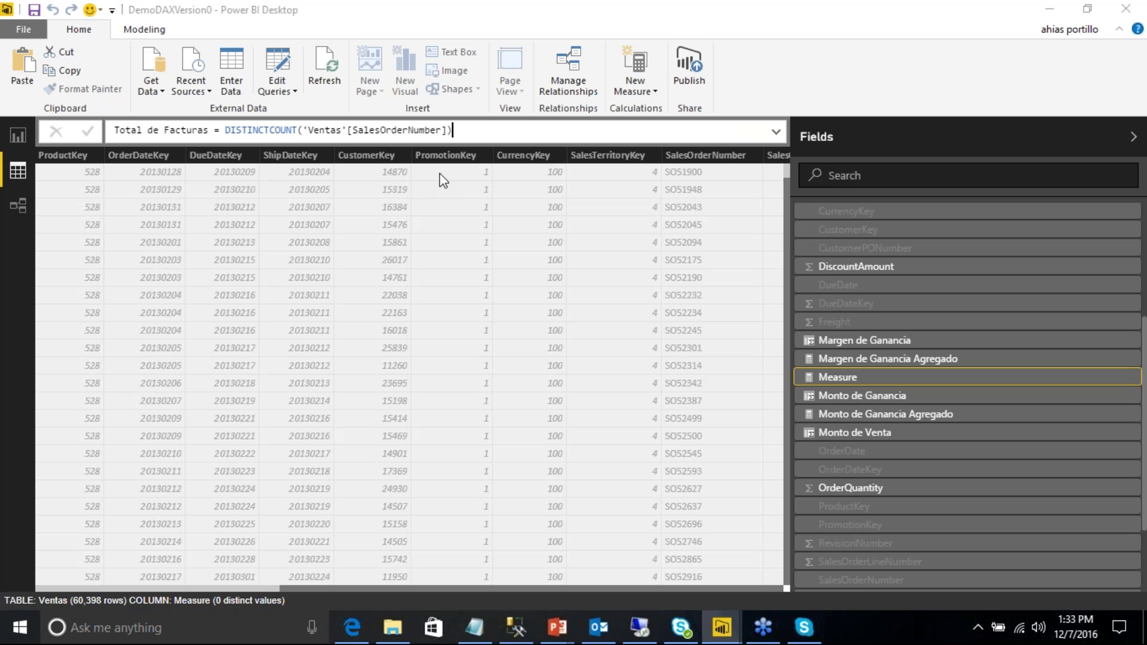
# Step: Remove Monto de Ganancia Agregado and Monto de Ganancia from the report table, leaving Monto de Venta as its only amount
pyautogui.click(18, 136)
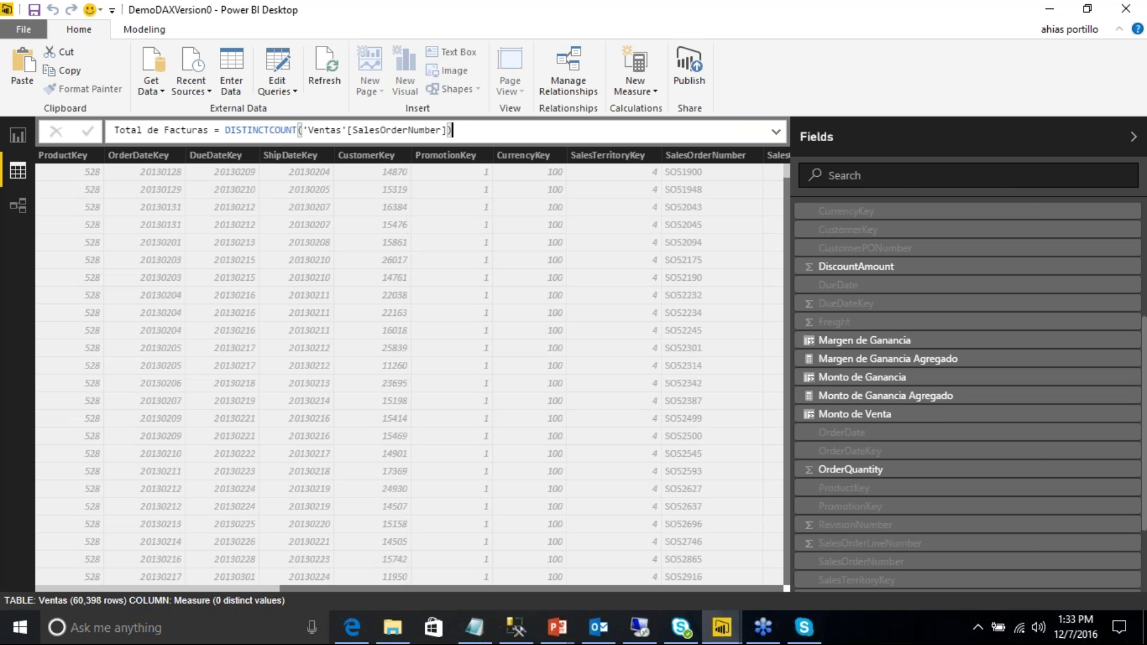
pyautogui.click(21, 135)
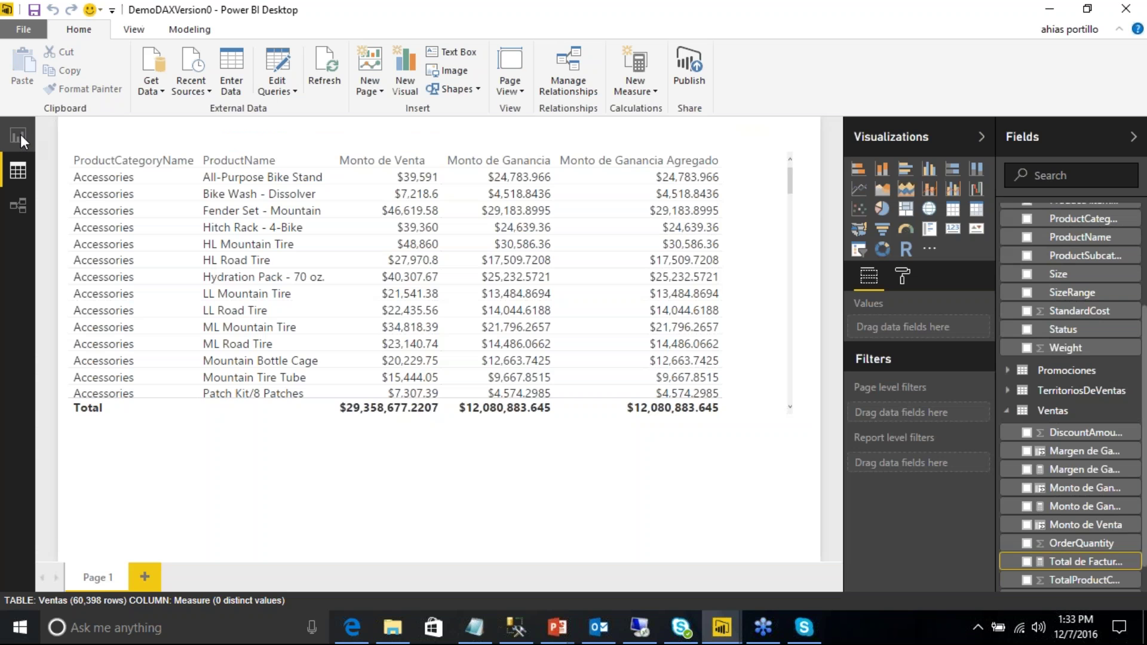
pyautogui.click(462, 285)
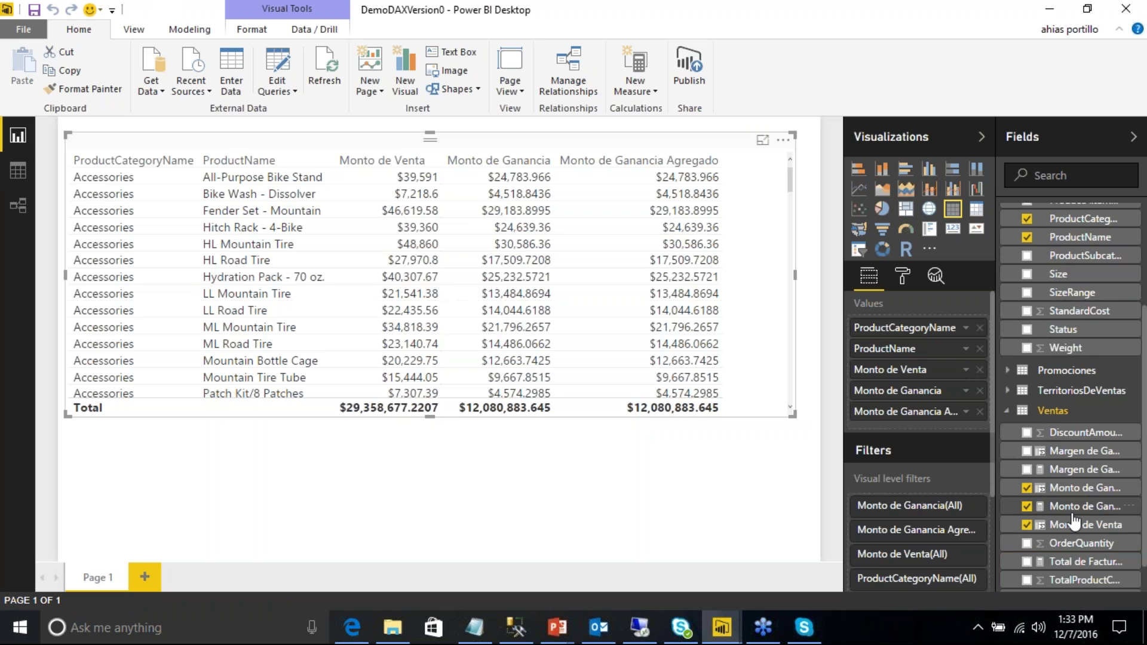
pyautogui.click(1027, 507)
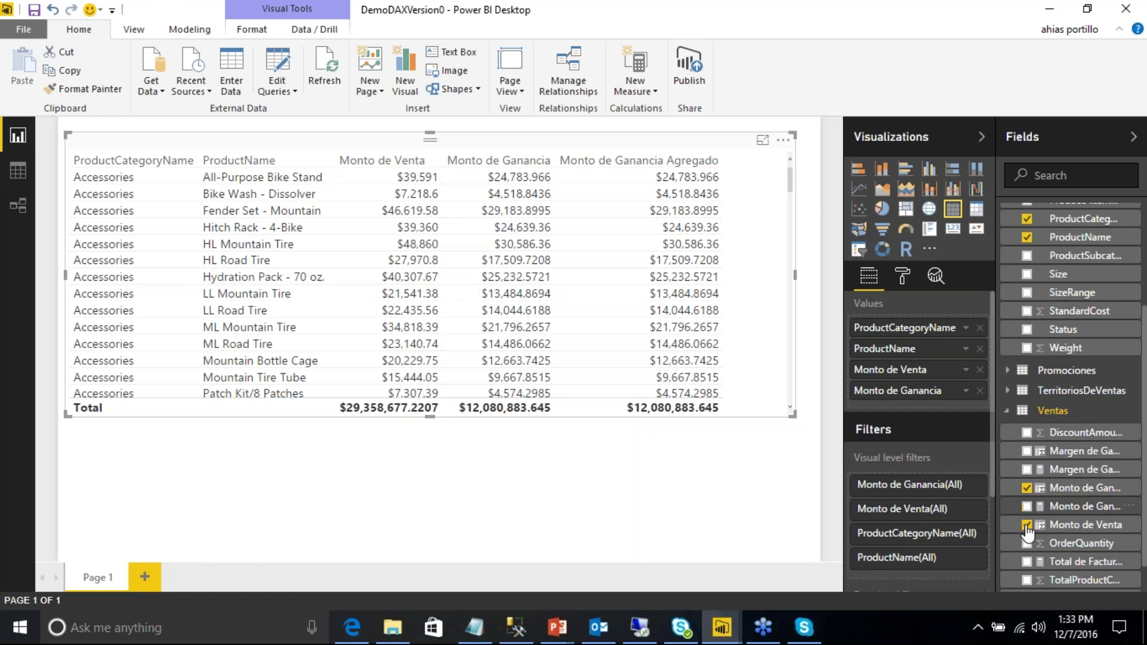
pyautogui.click(1027, 528)
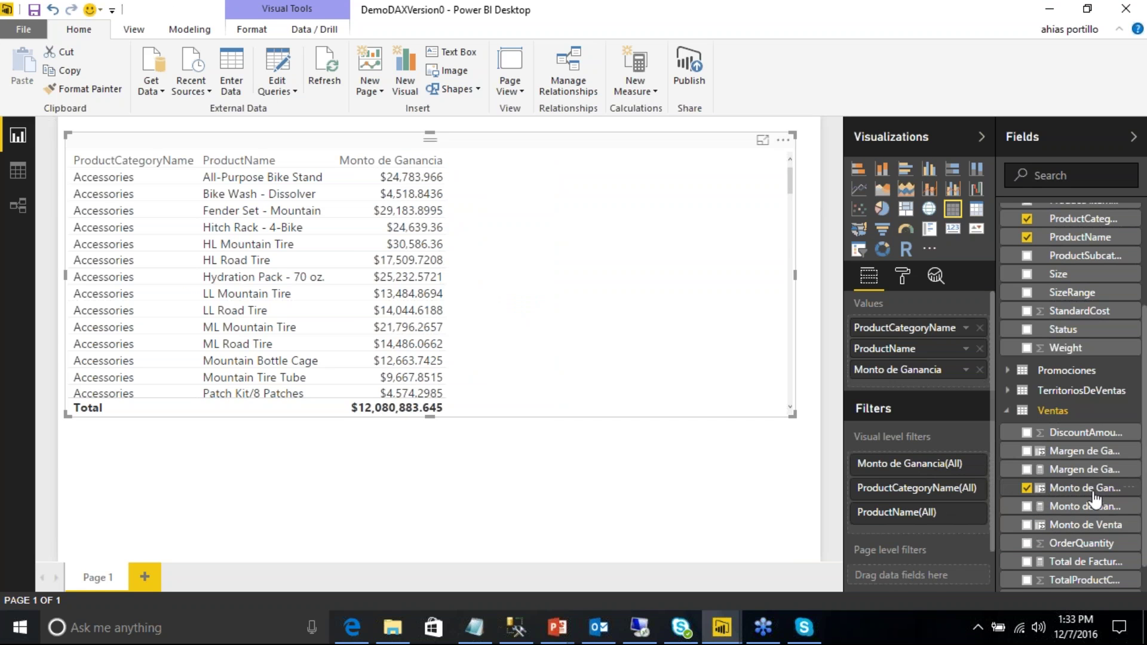
pyautogui.click(1027, 489)
pyautogui.click(1027, 488)
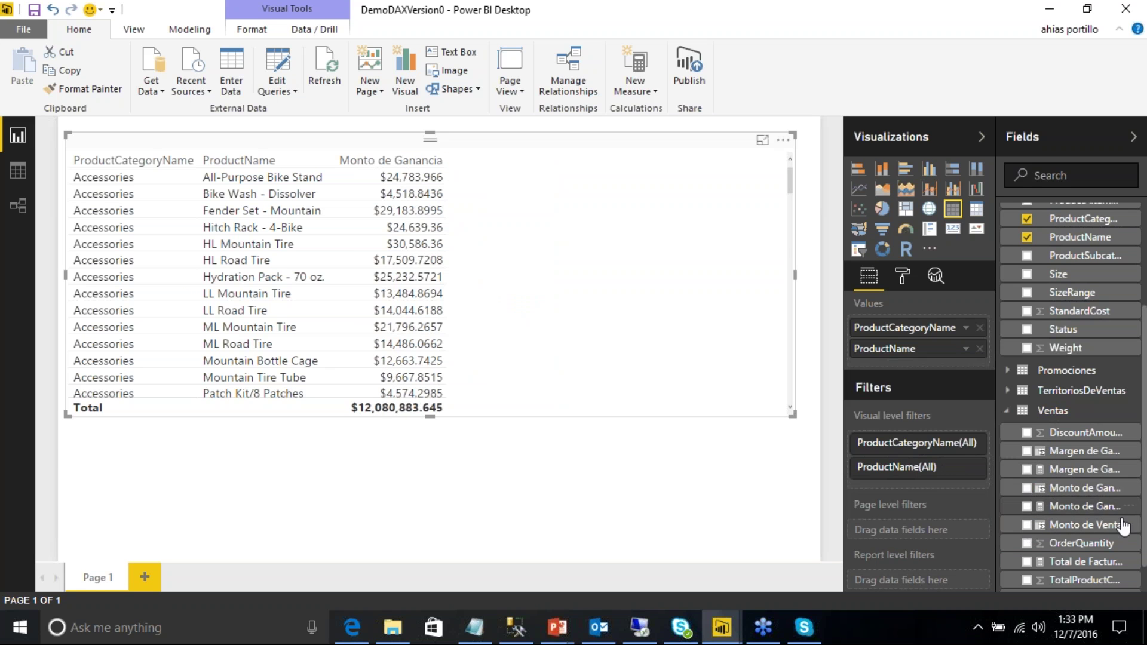
pyautogui.click(1027, 527)
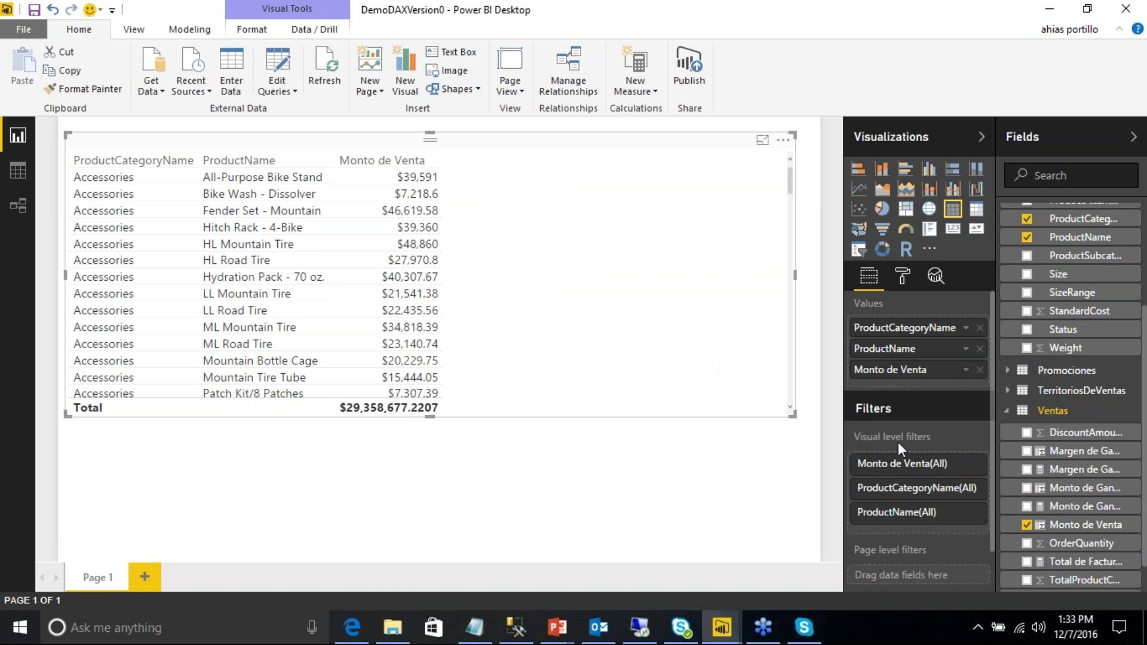
# Step: Remove ProductName from the report table and add the Total de Facturas measure beside Monto de Venta
pyautogui.click(965, 370)
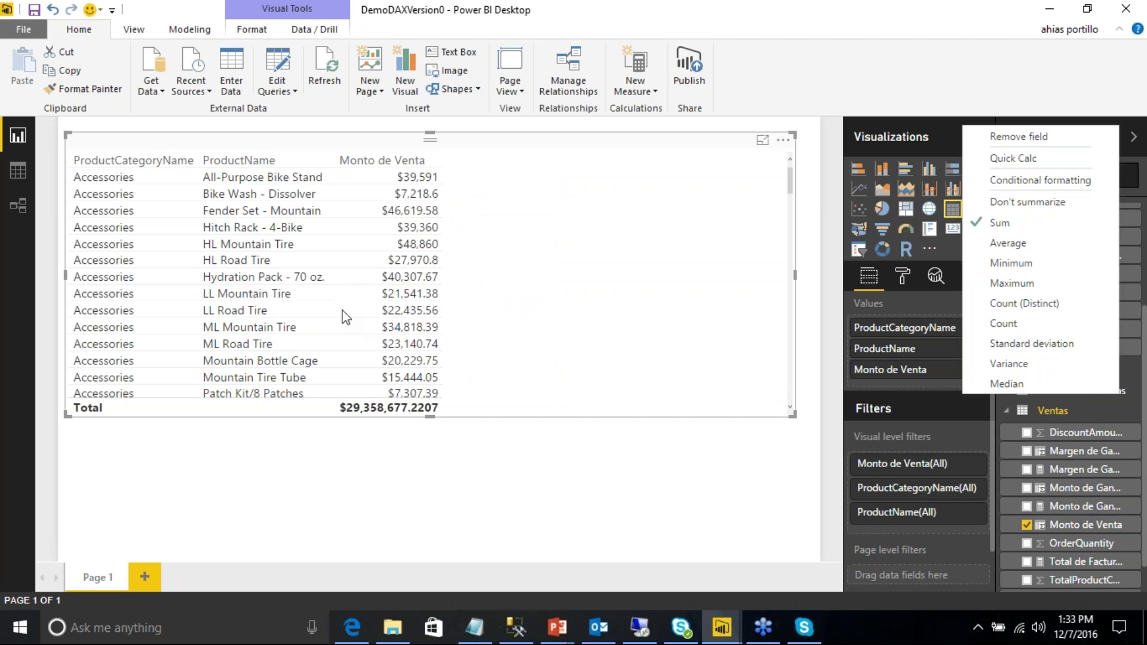
pyautogui.click(339, 292)
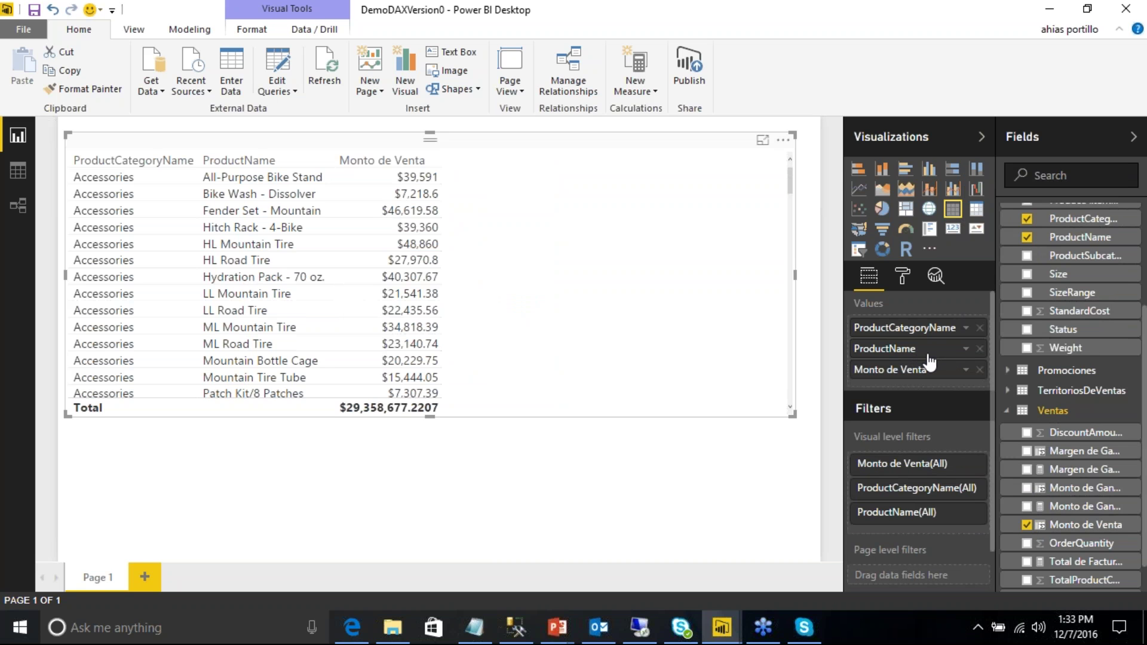
pyautogui.moveTo(858, 355); pyautogui.dragTo(571, 531)
pyautogui.click(980, 349)
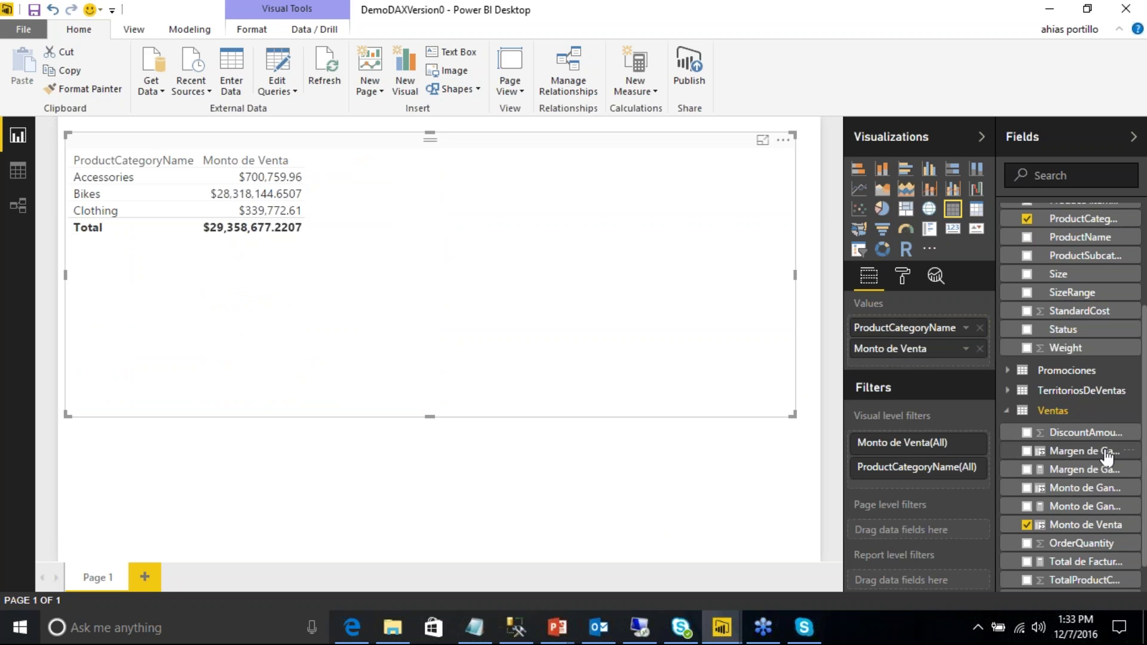
pyautogui.scroll(-1, 1106, 466)
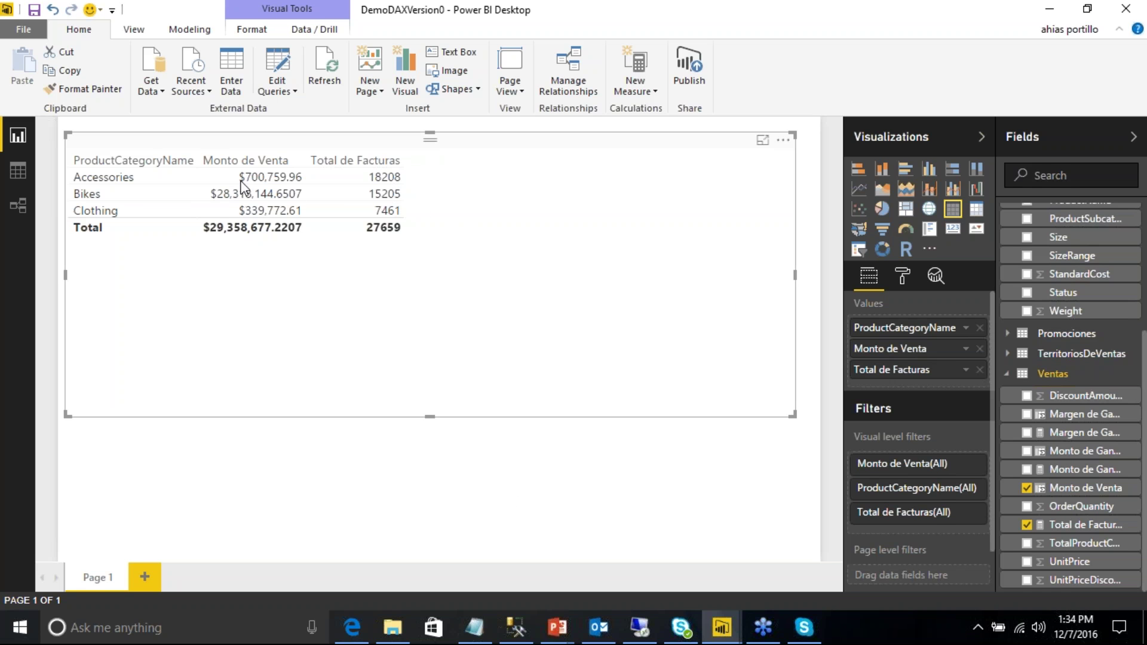
# Step: Switch to DAX.txt in Notepad and copy the AVERAGE formula for Promedio de Monto X Factura 1, without its trailing comment
pyautogui.click(23, 175)
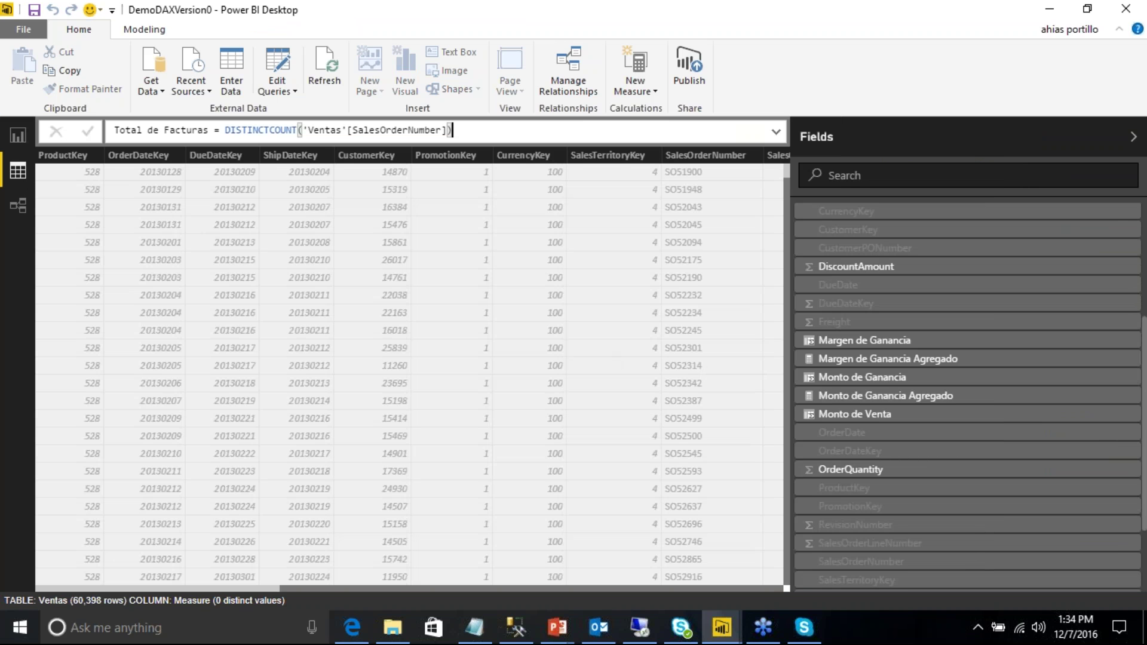
pyautogui.click(474, 627)
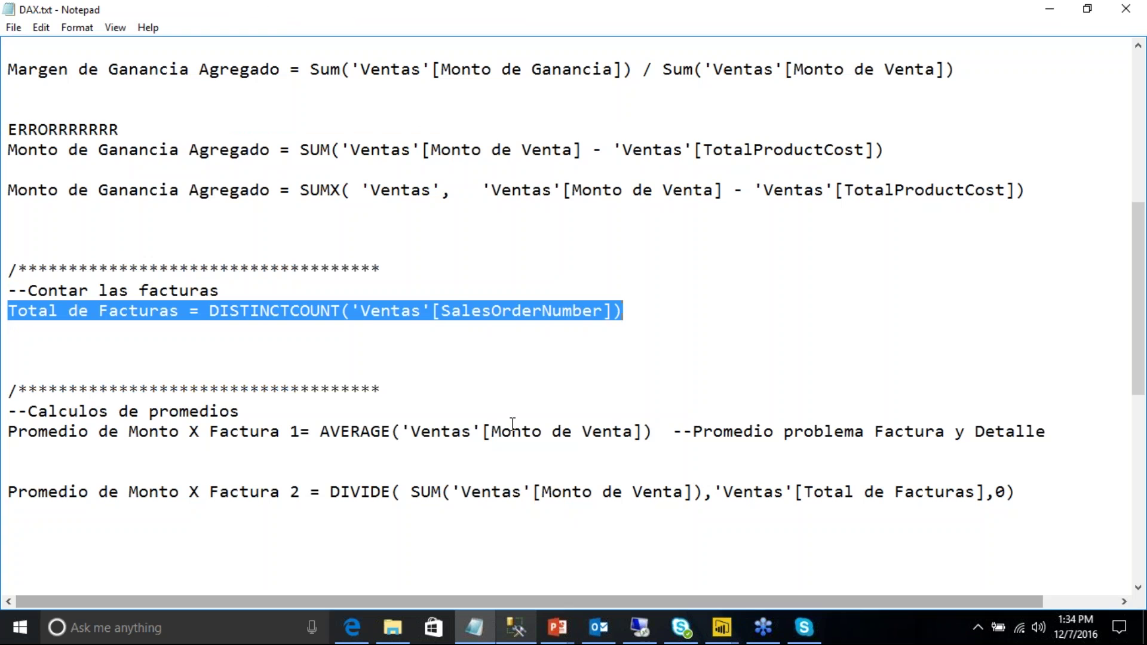
pyautogui.scroll(-1, 295, 474)
pyautogui.click(350, 371)
pyautogui.doubleClick(350, 372)
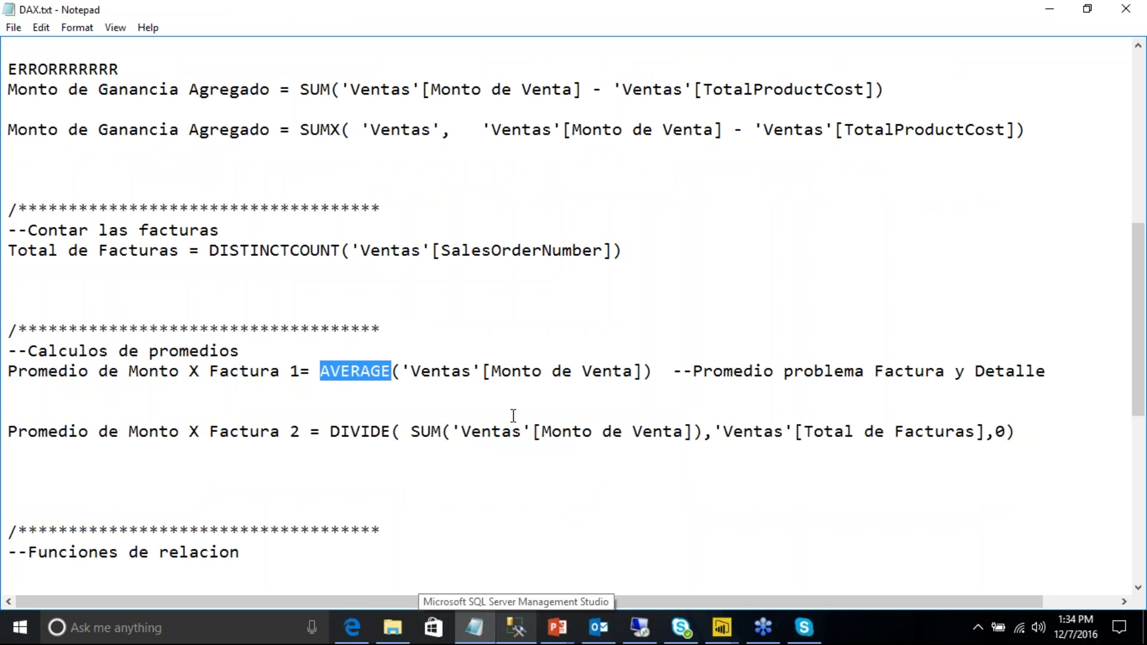
pyautogui.moveTo(661, 373); pyautogui.dragTo(161, 377)
pyautogui.hotkey('shift', 'End')
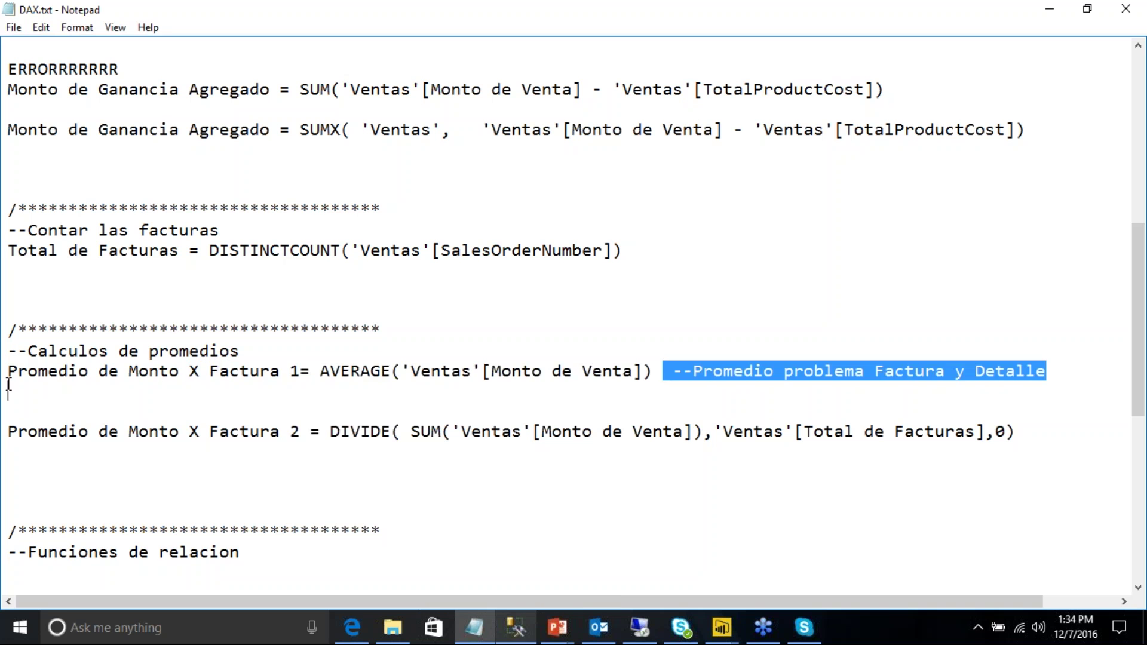
pyautogui.hotkey('shift', 'Home')
pyautogui.rightClick(137, 373)
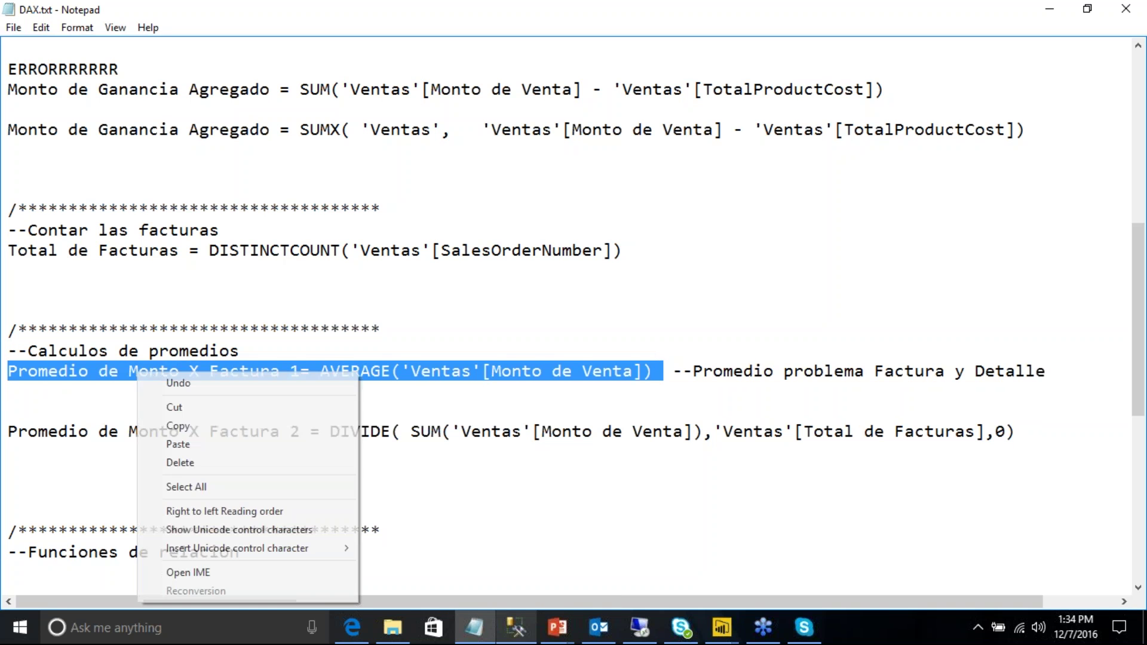
pyautogui.click(189, 428)
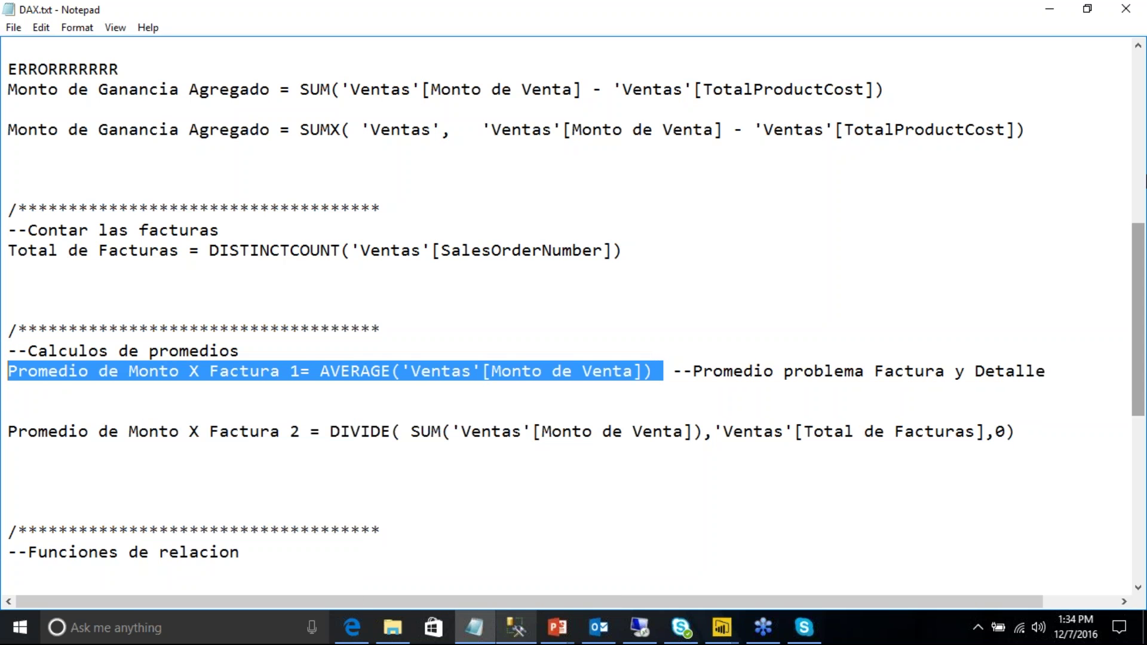
# Step: Back in DemoDAXVersion0 in Power BI, create a Ventas measure: Promedio de Monto X Factura 1 = AVERAGE('Ventas'[Monto de Venta])
pyautogui.click(1043, 12)
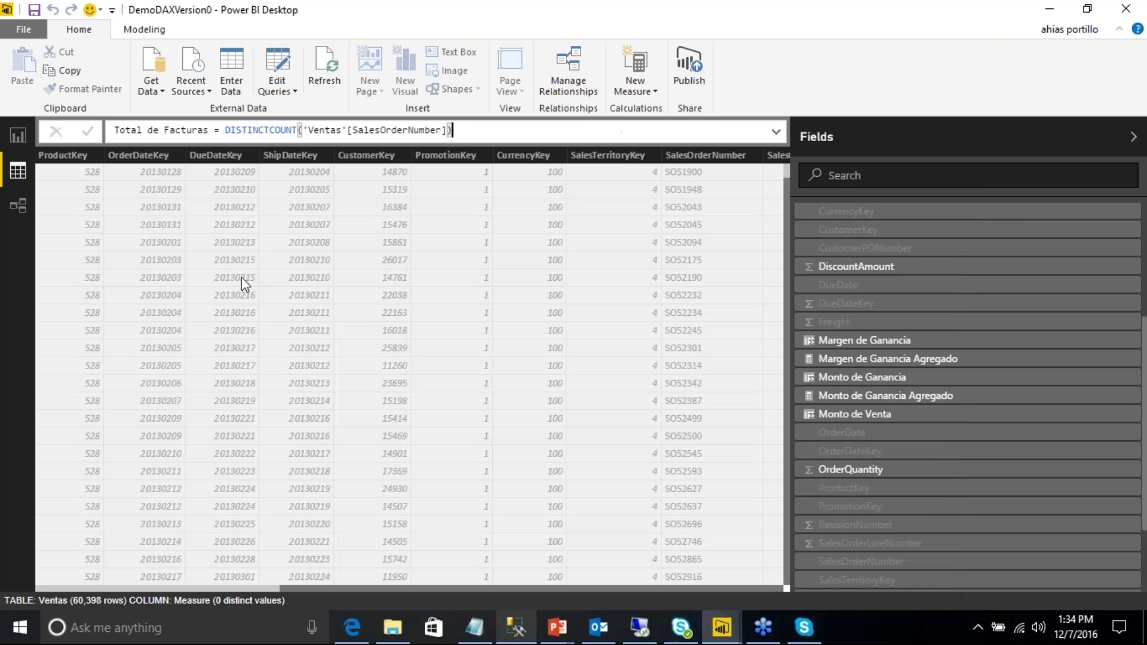
pyautogui.click(651, 91)
pyautogui.click(670, 111)
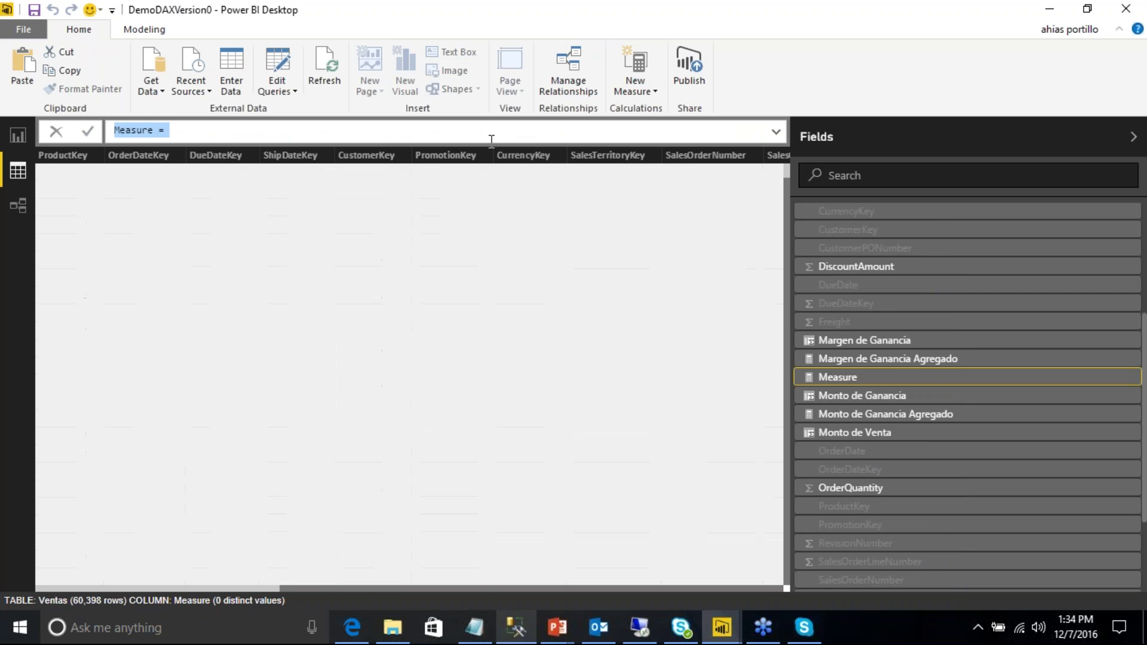
pyautogui.hotkey('ctrl', 'v')
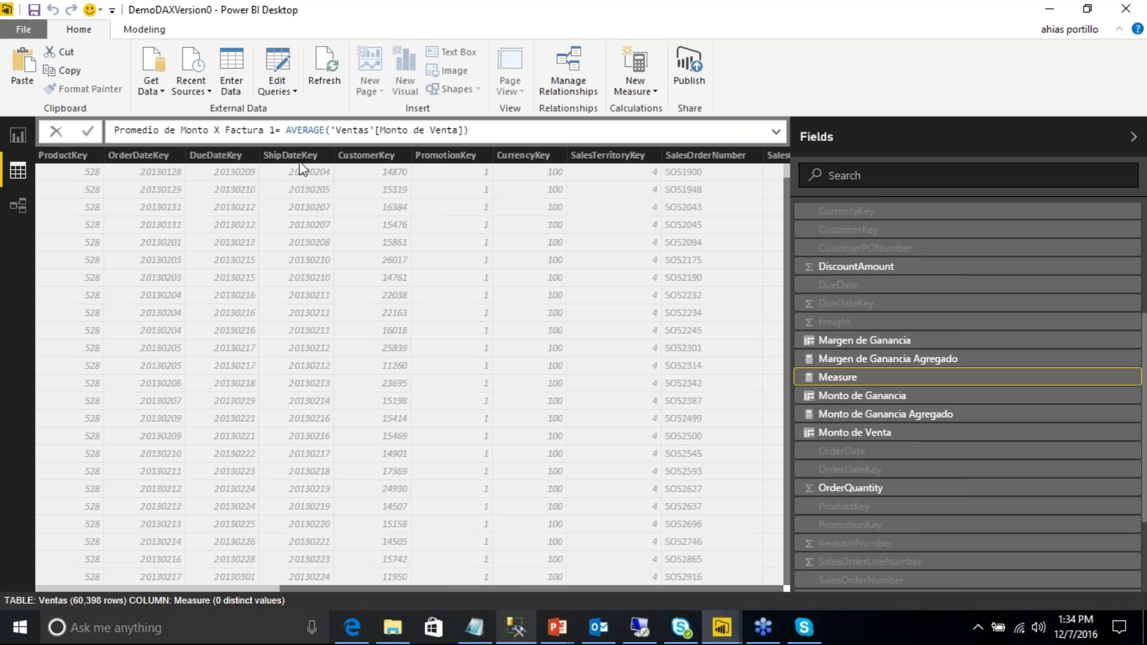
pyautogui.click(271, 130)
pyautogui.click(494, 130)
pyautogui.press('Return')
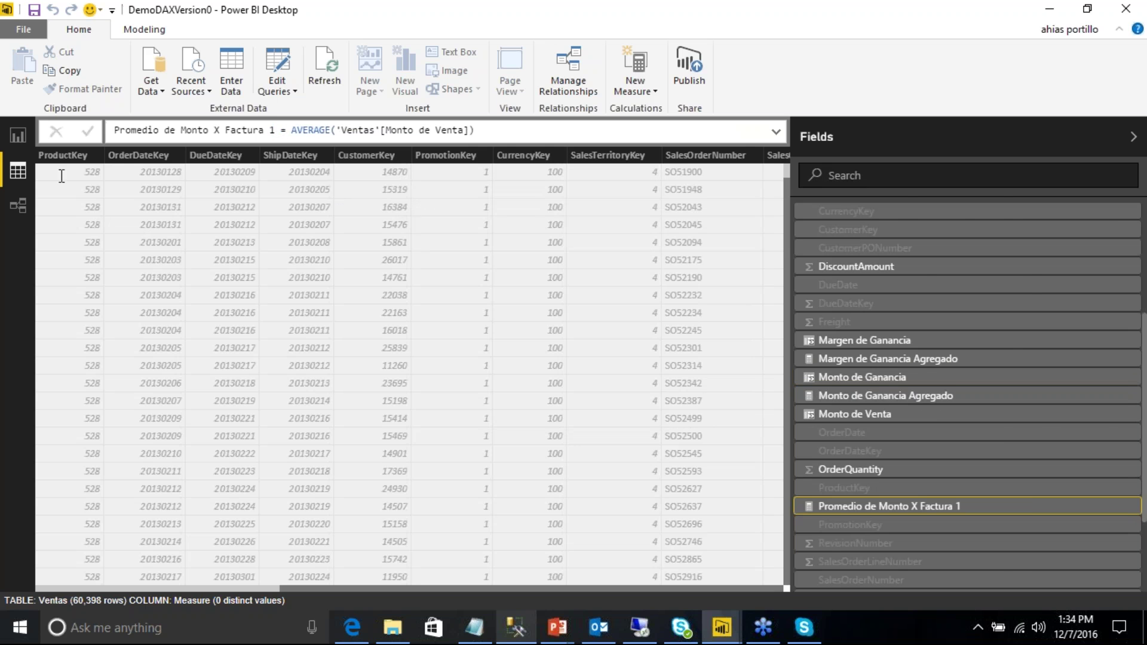
# Step: Add the Promedio de Monto X Factura 1 measure to the report table by product category
pyautogui.click(18, 136)
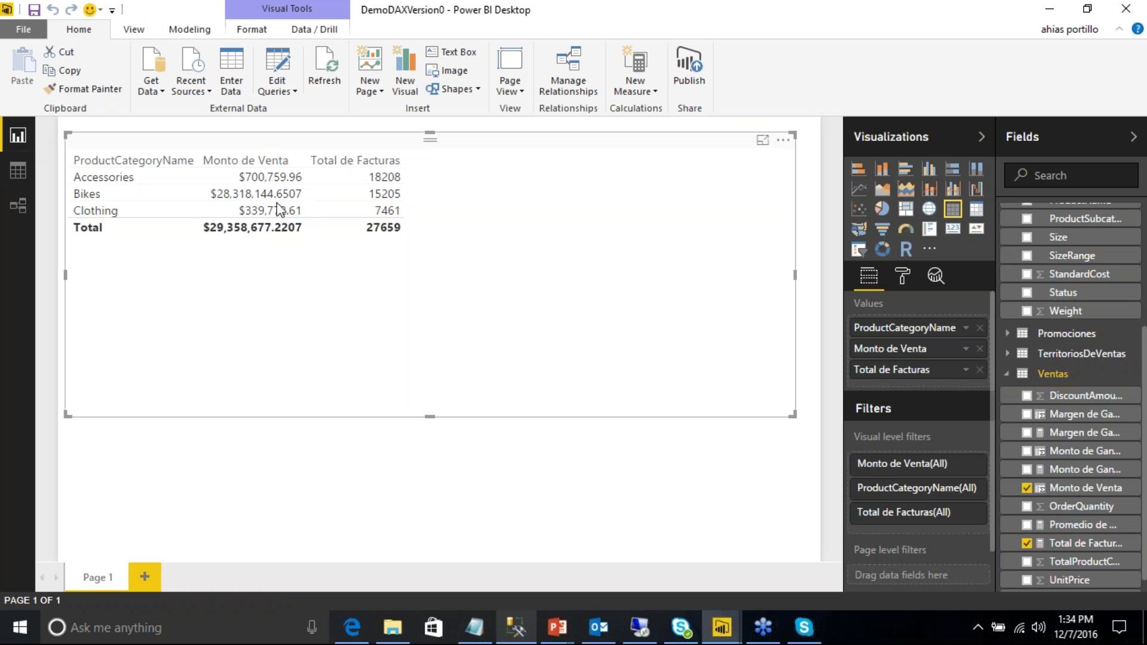
pyautogui.scroll(-1, 1137, 473)
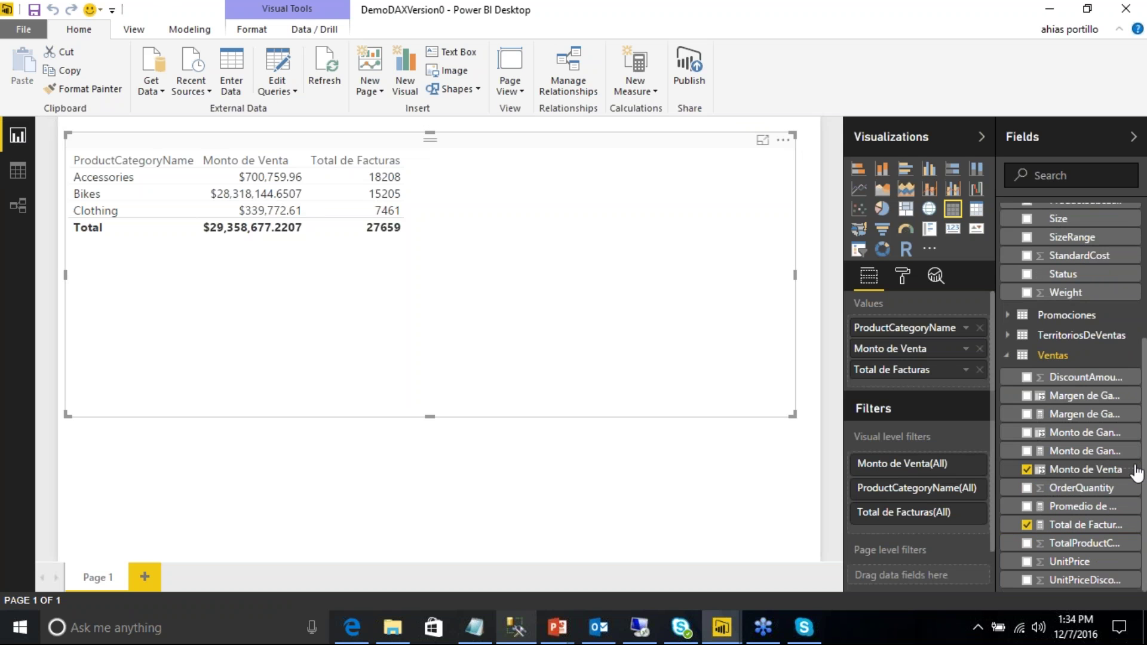
pyautogui.click(1027, 506)
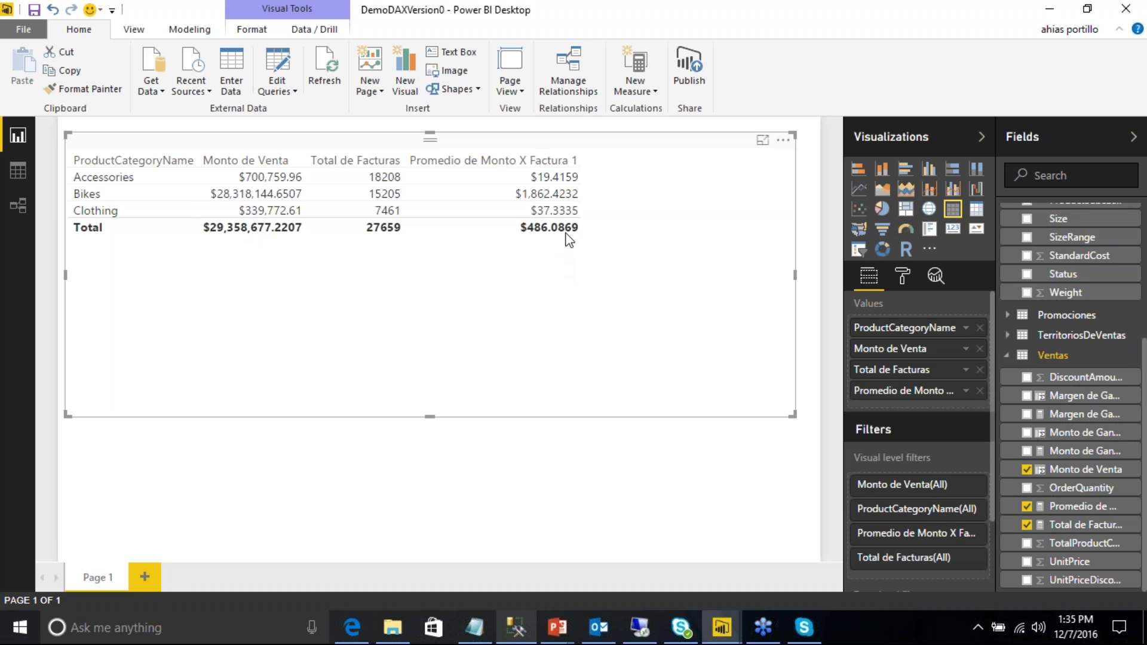
pyautogui.moveTo(566, 233)
pyautogui.moveTo(514, 172)
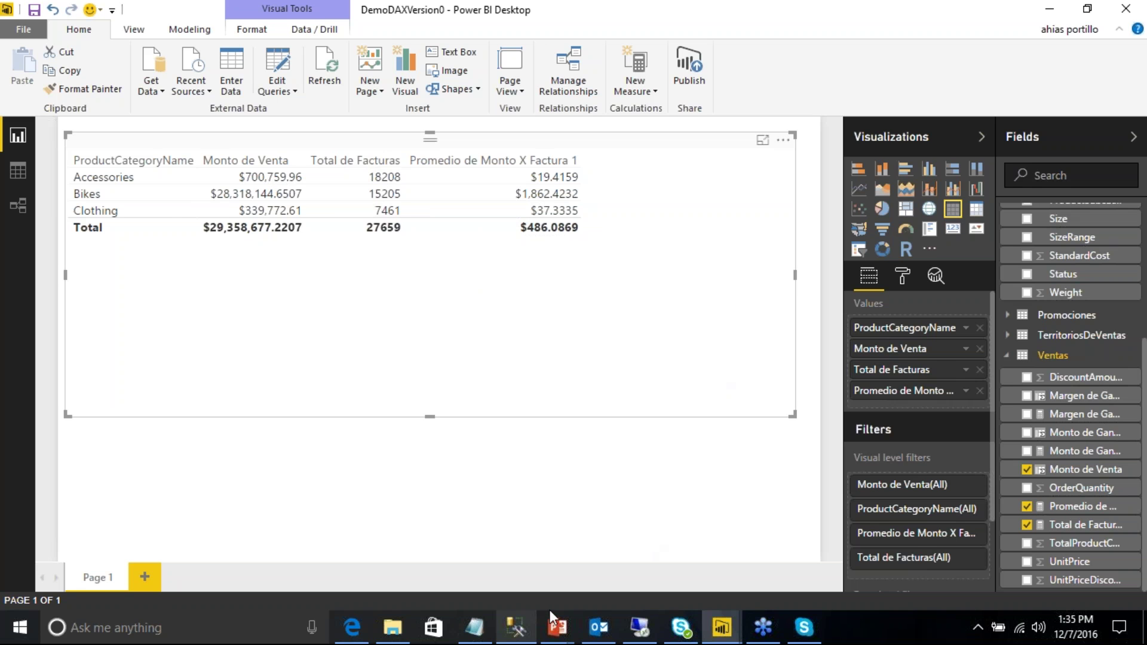
# Step: Switch to DAX.txt in Notepad and examine the SUM numerator of the Promedio de Monto X Factura 2 formula
pyautogui.click(481, 626)
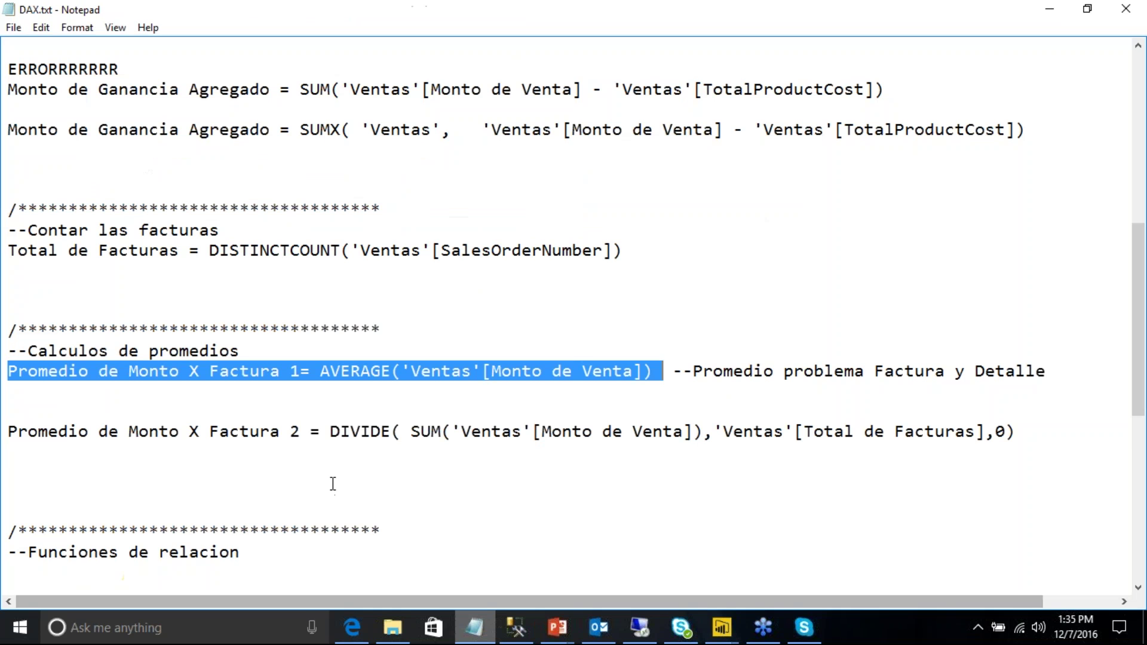
pyautogui.scroll(-1, 330, 478)
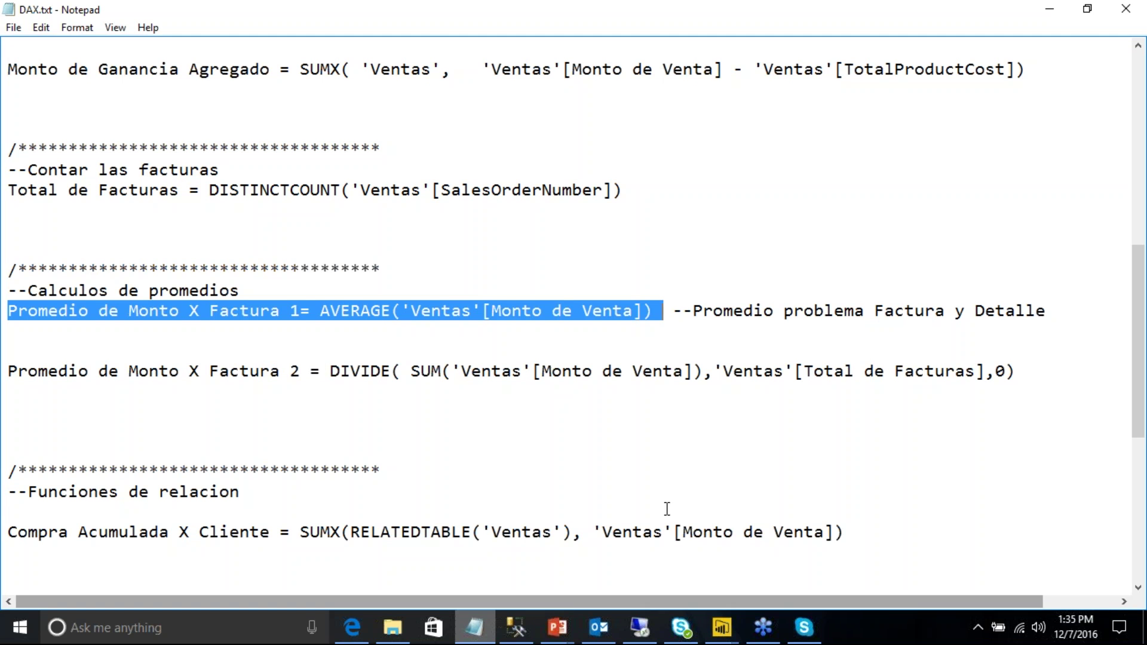
pyautogui.click(702, 371)
pyautogui.moveTo(703, 371); pyautogui.dragTo(414, 375)
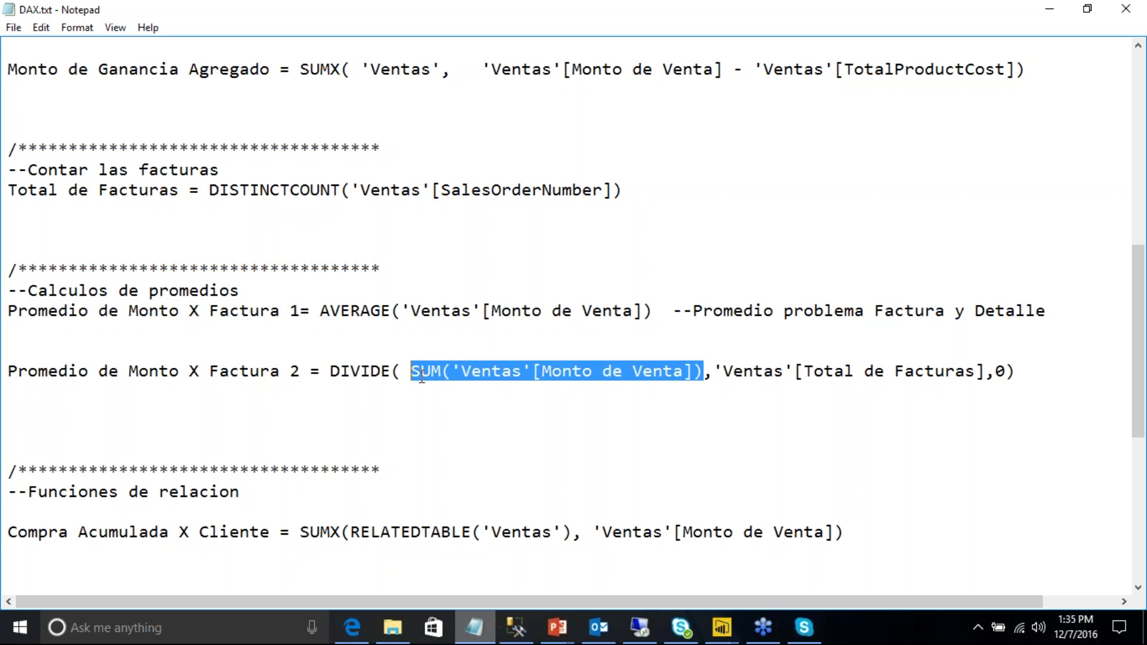
# Step: Try removing the 'Ventas'[Total de Facturas] argument and swapping its leading comma for a slash, restoring the DIVIDE formula each time
pyautogui.moveTo(985, 371); pyautogui.dragTo(715, 366)
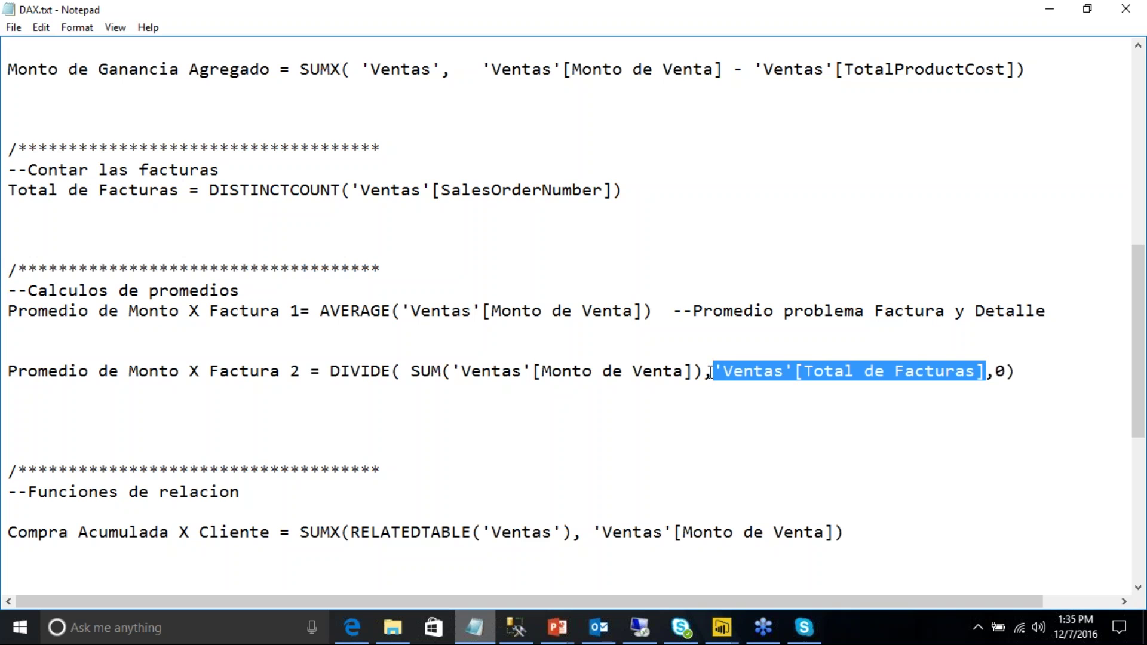
pyautogui.press('BackSpace')
pyautogui.press('BackSpace')
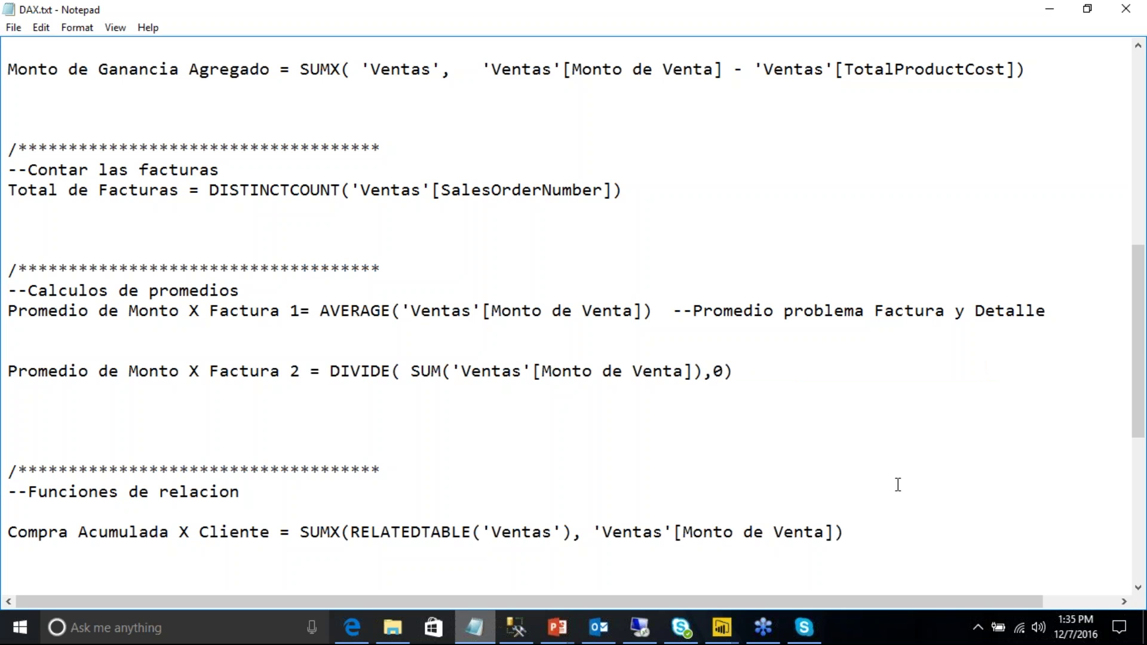
pyautogui.hotkey('ctrl', 'z')
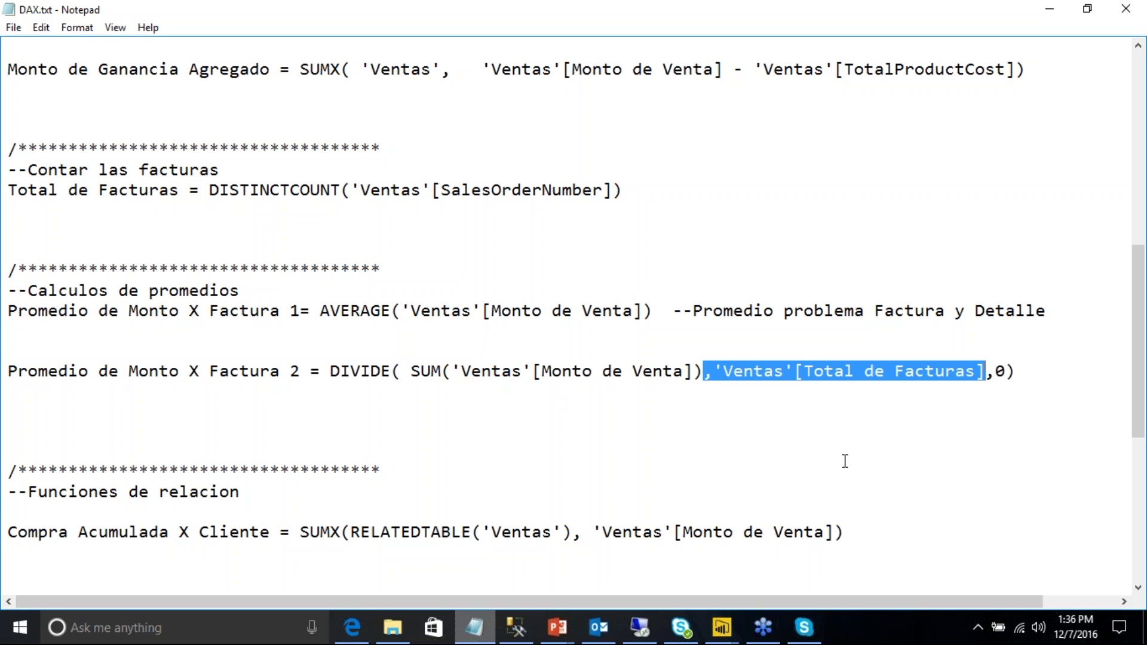
pyautogui.click(712, 377)
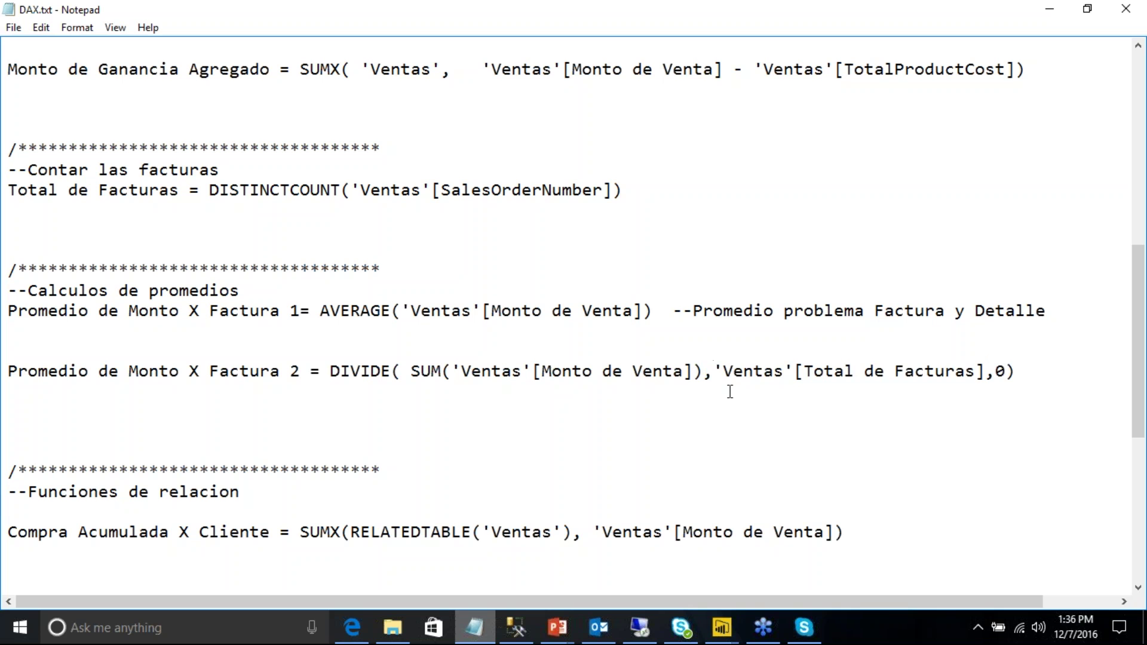
pyautogui.press('BackSpace')
pyautogui.write('/')
pyautogui.press('BackSpace')
pyautogui.write(',')
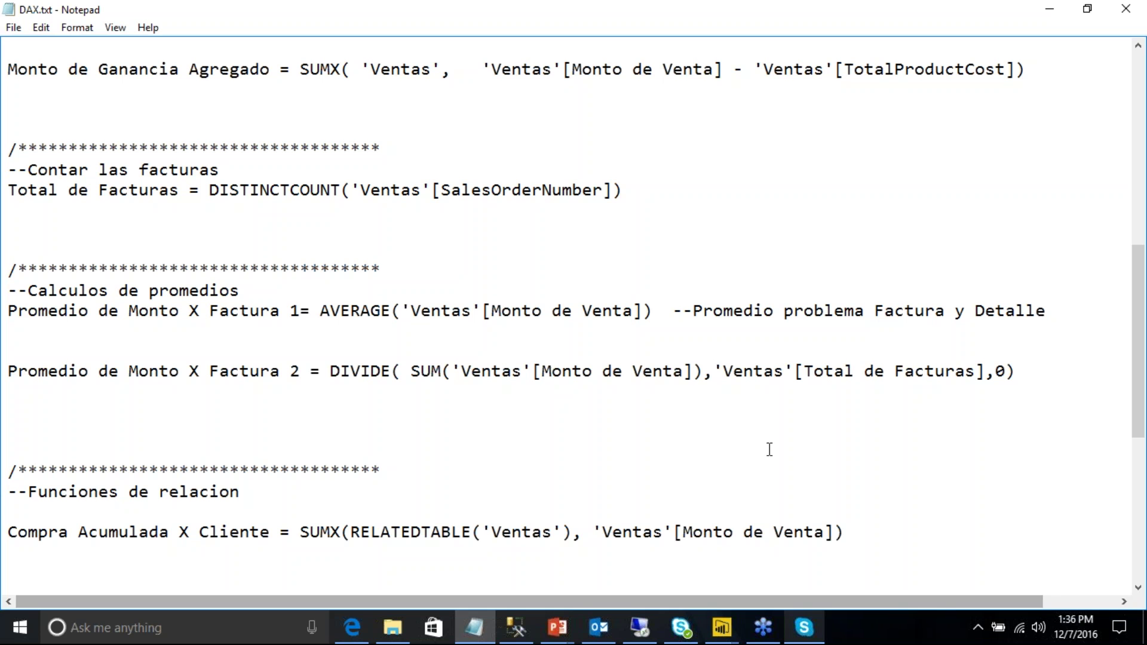
# Step: Review the DIVIDE function's arguments and copy the whole Promedio de Monto X Factura 2 formula
pyautogui.doubleClick(362, 371)
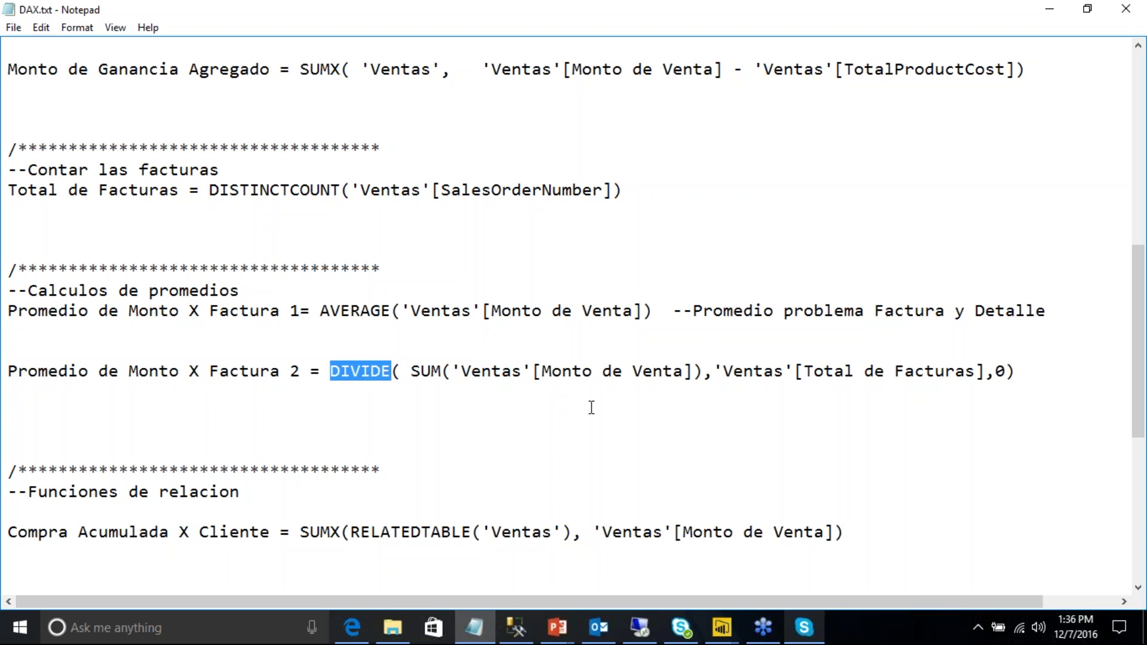
pyautogui.doubleClick(1000, 371)
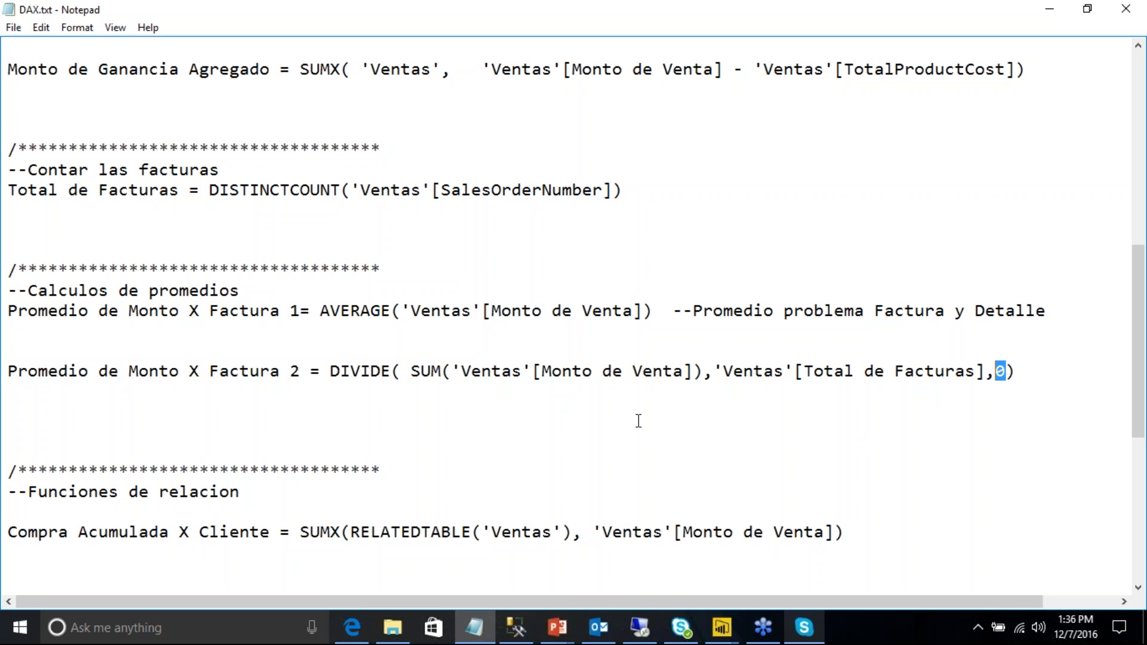
pyautogui.doubleClick(379, 383)
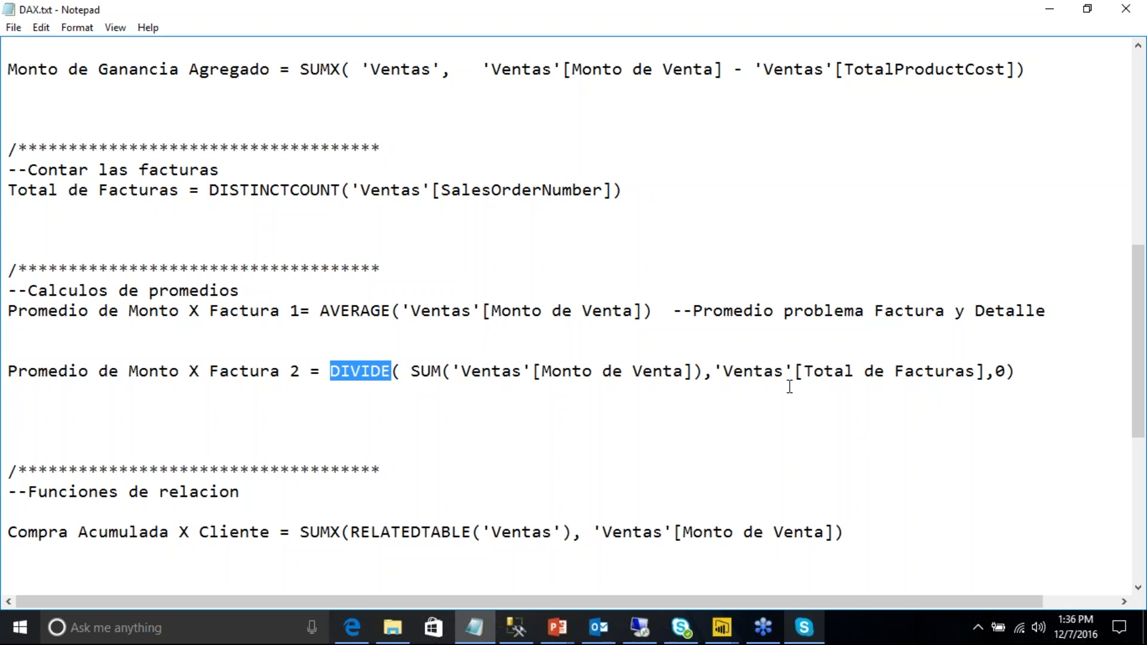
pyautogui.moveTo(713, 374); pyautogui.dragTo(982, 373)
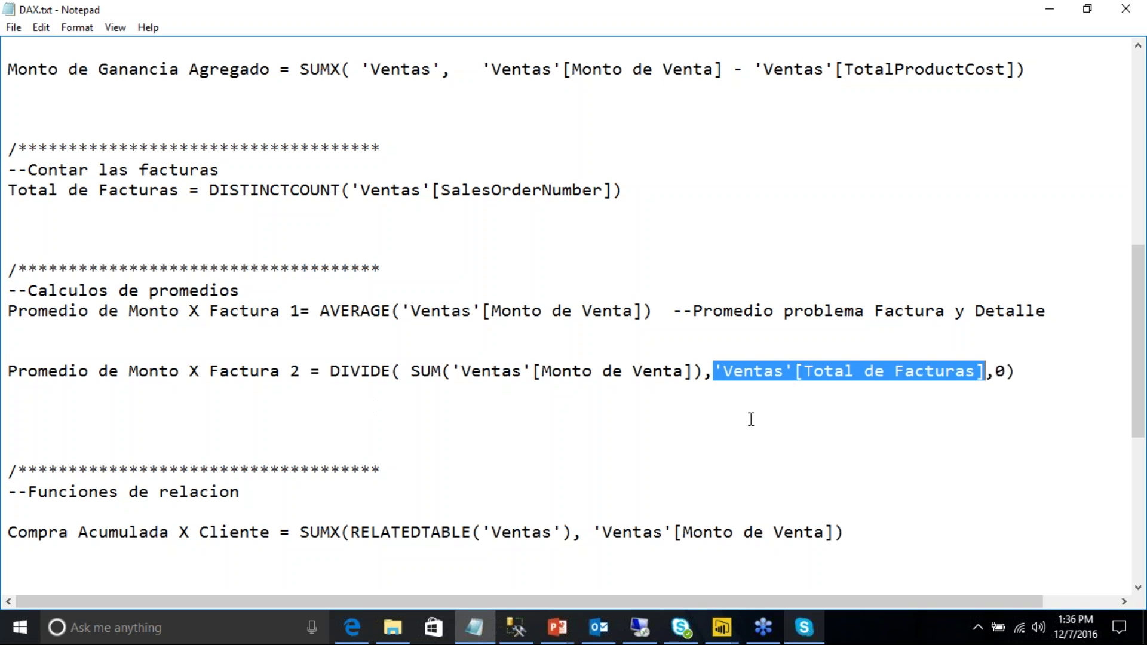
pyautogui.moveTo(1023, 373); pyautogui.dragTo(9, 366)
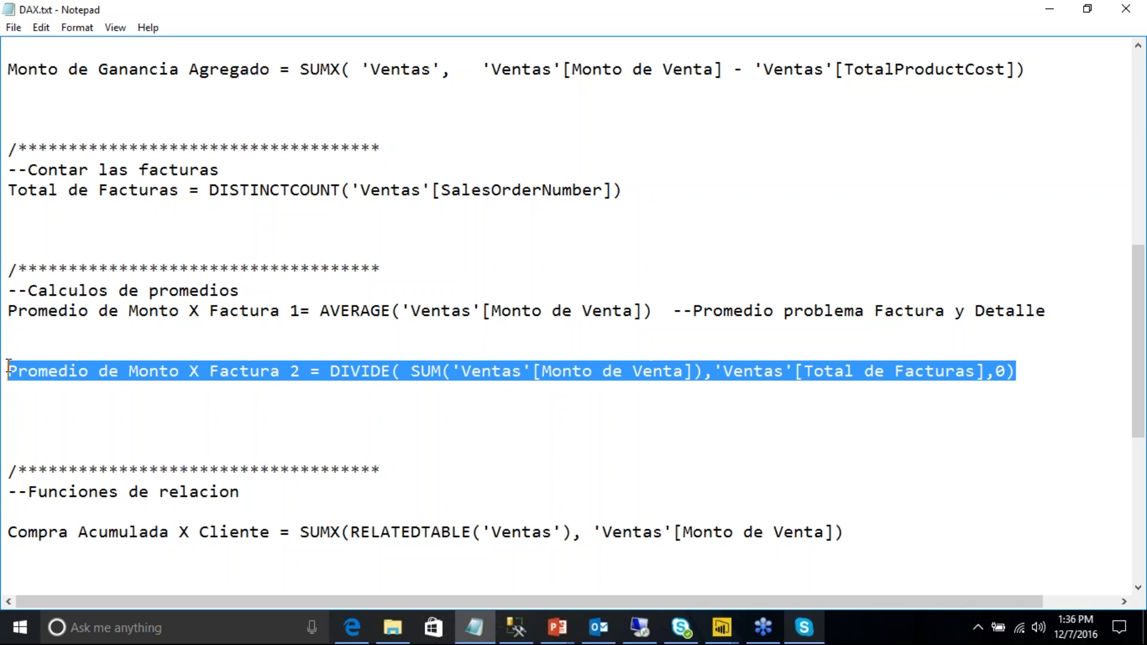
pyautogui.rightClick(266, 371)
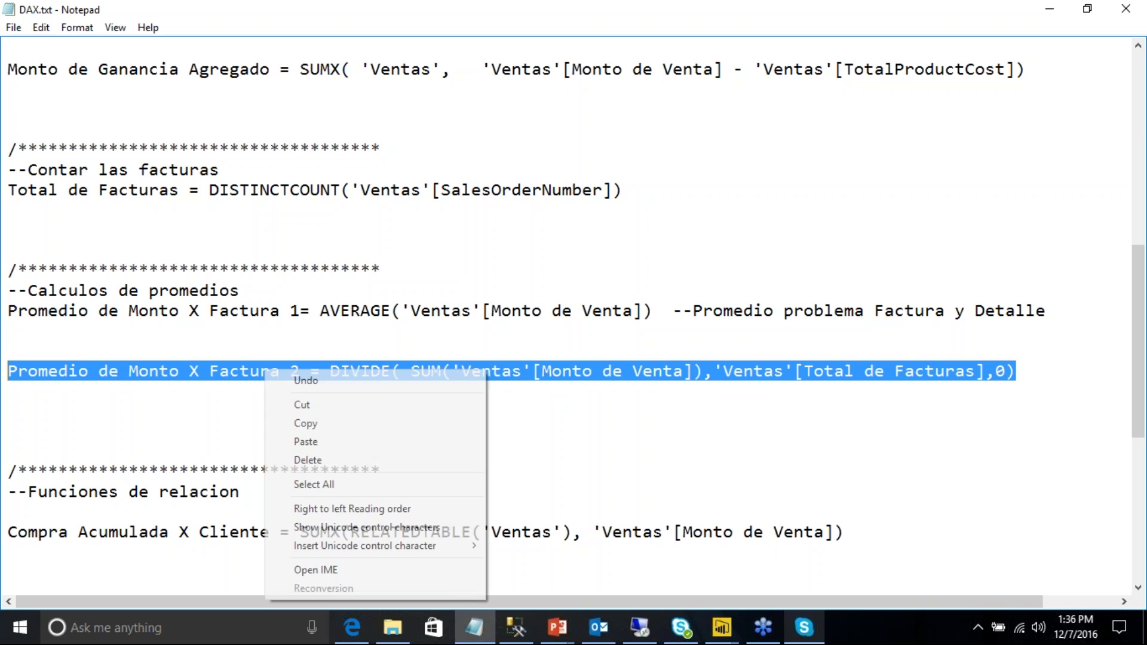
pyautogui.click(328, 420)
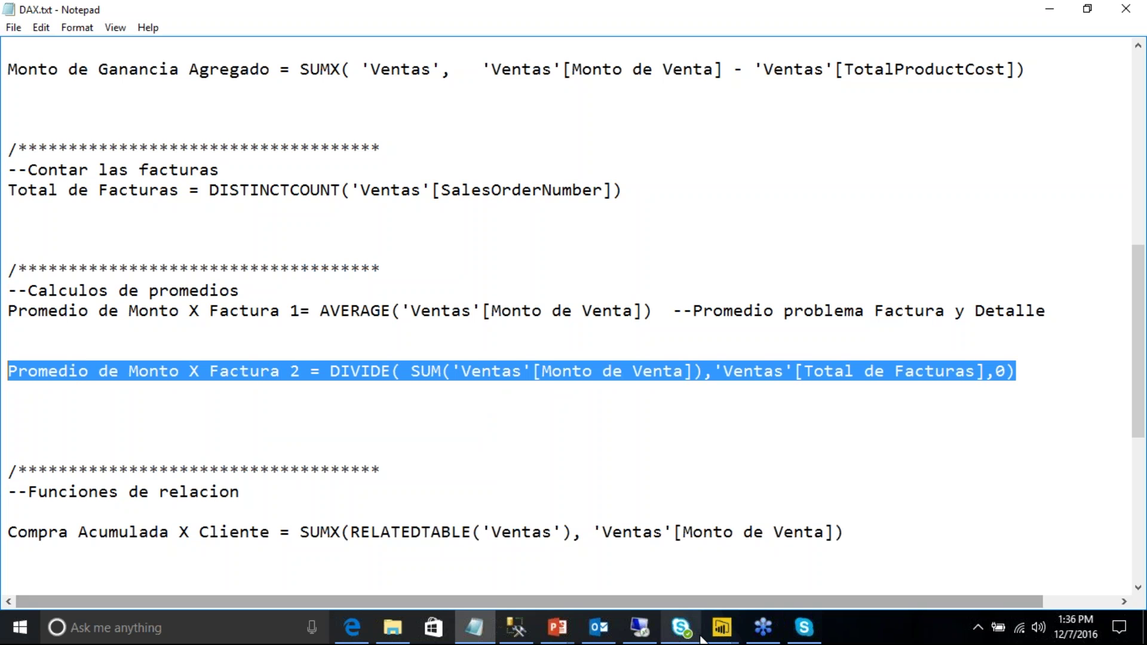
# Step: Back in DemoDAXVersion0, create the Ventas measure Promedio de Monto X Factura 2 = DIVIDE( SUM('Ventas'[Monto de Venta]),'Ventas'[Total de Facturas],0) and save the file
pyautogui.moveTo(723, 634)
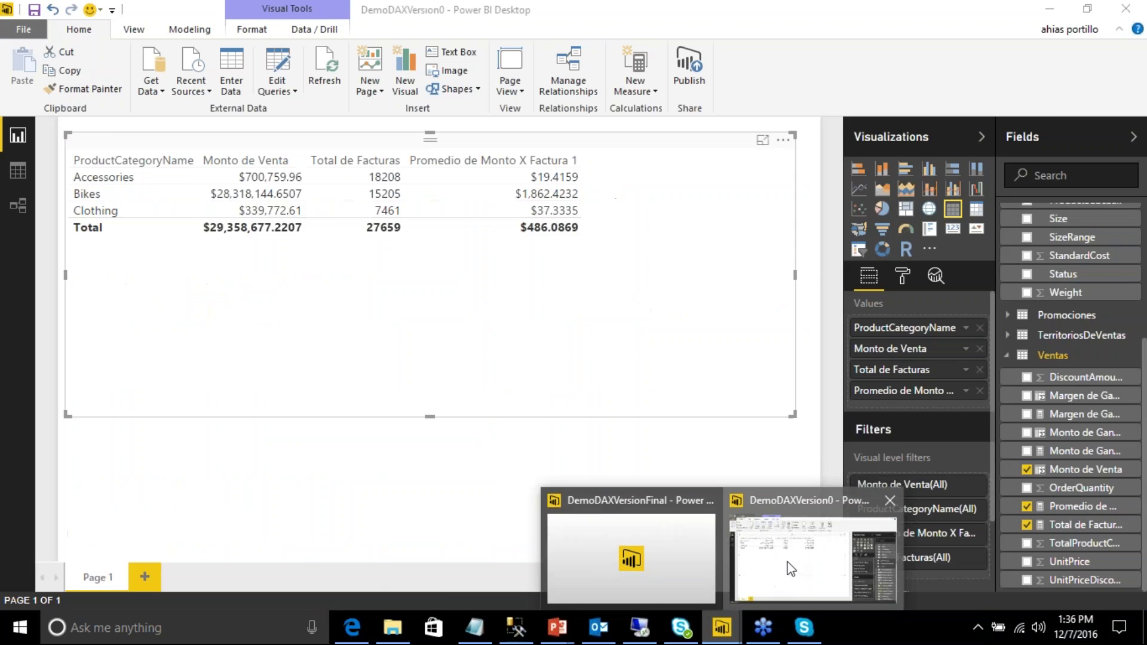
pyautogui.click(806, 553)
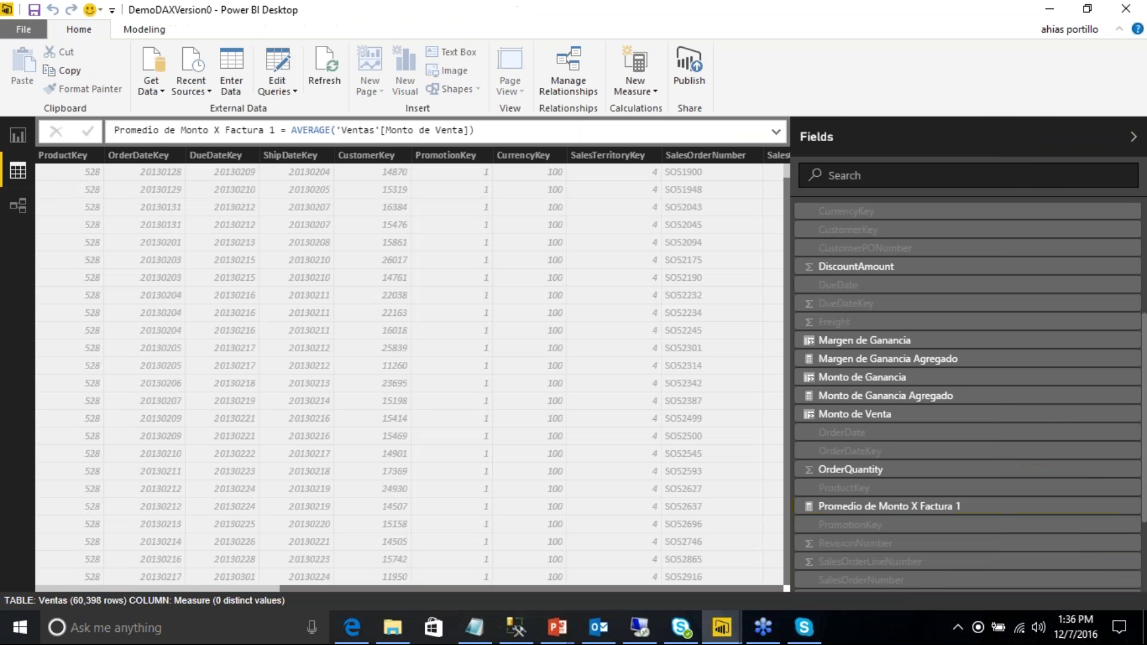
pyautogui.click(638, 93)
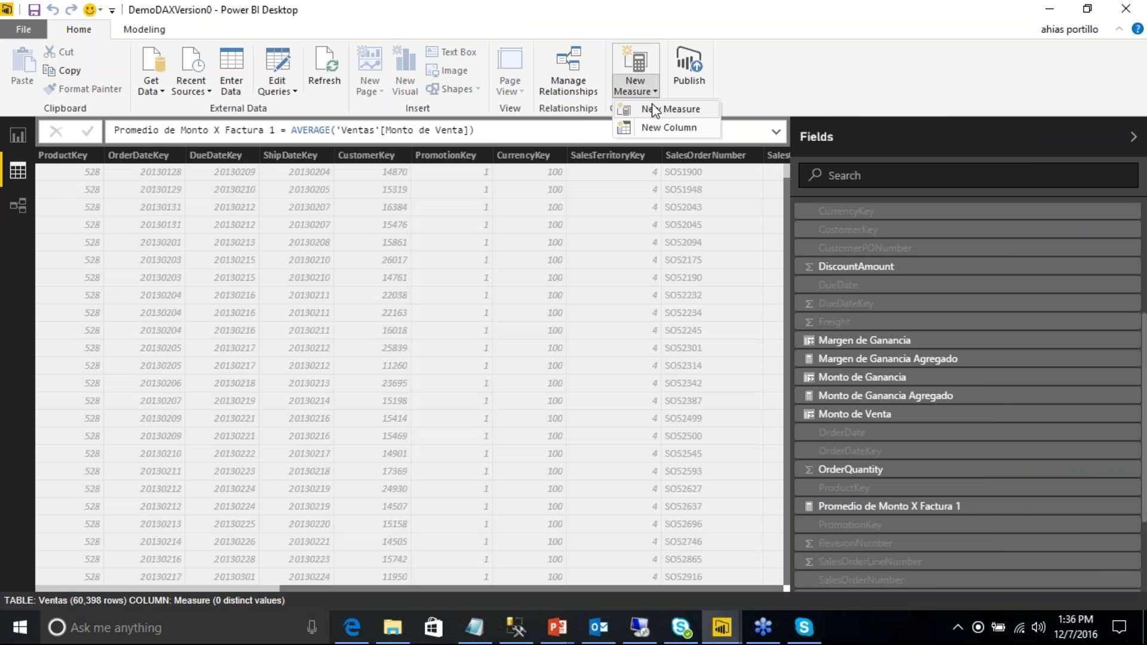
pyautogui.click(655, 111)
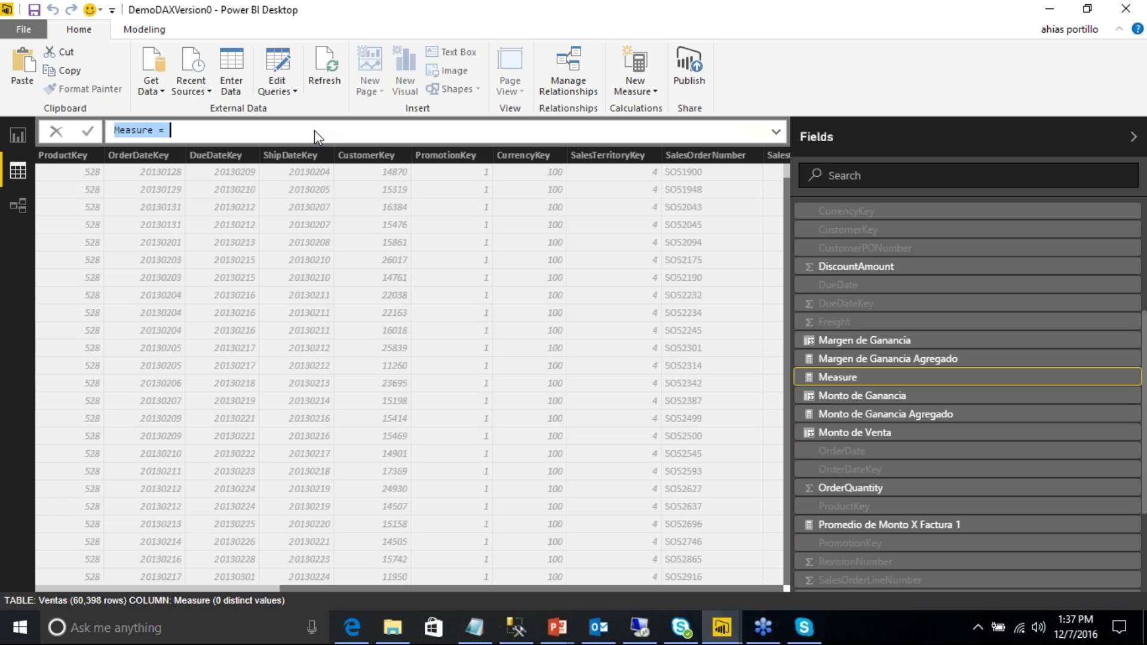
pyautogui.hotkey('ctrl', 'v')
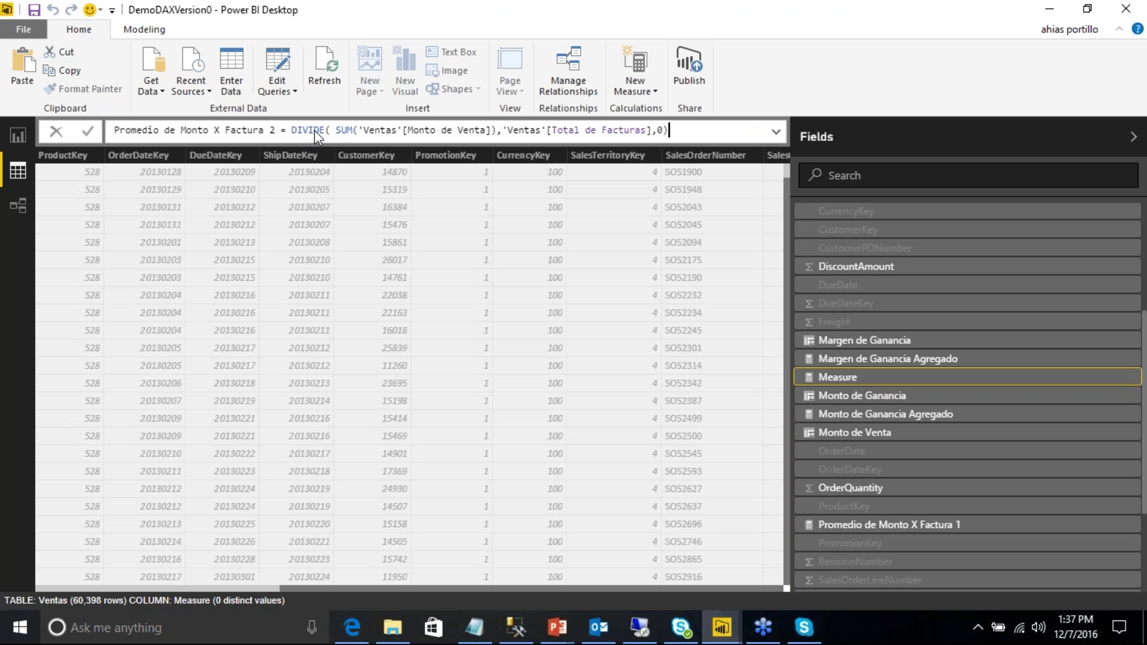
pyautogui.click(38, 13)
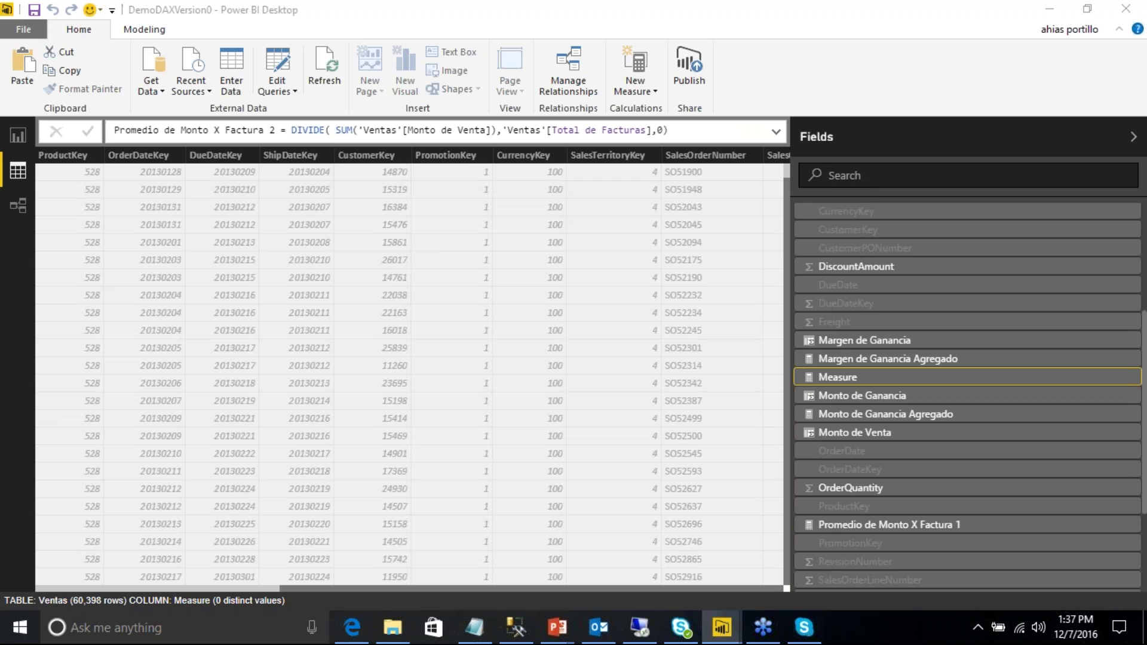
# Step: Add the Promedio de Monto X Factura 2 measure to the report table beside Promedio de Monto X Factura 1
pyautogui.click(20, 136)
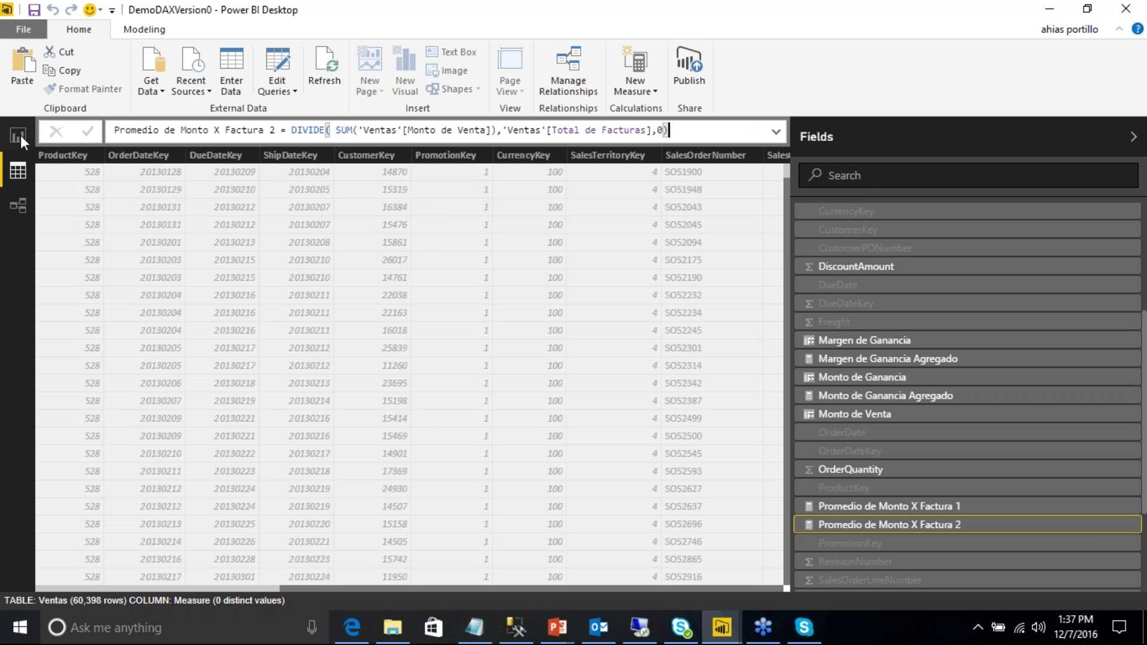
pyautogui.click(20, 135)
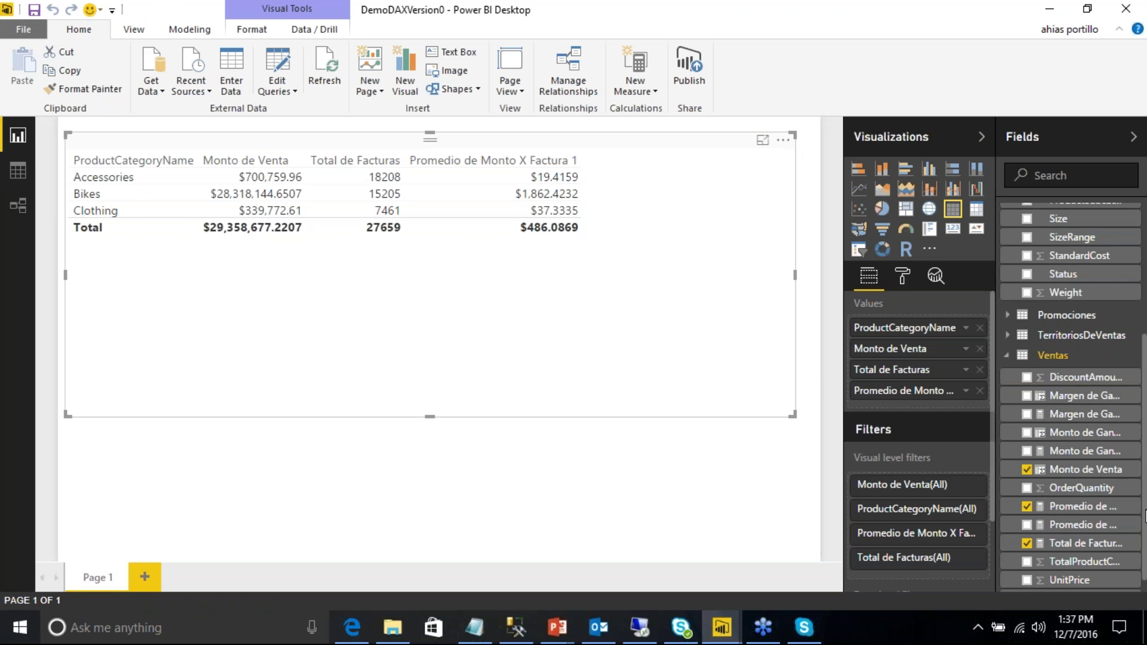
pyautogui.click(1028, 524)
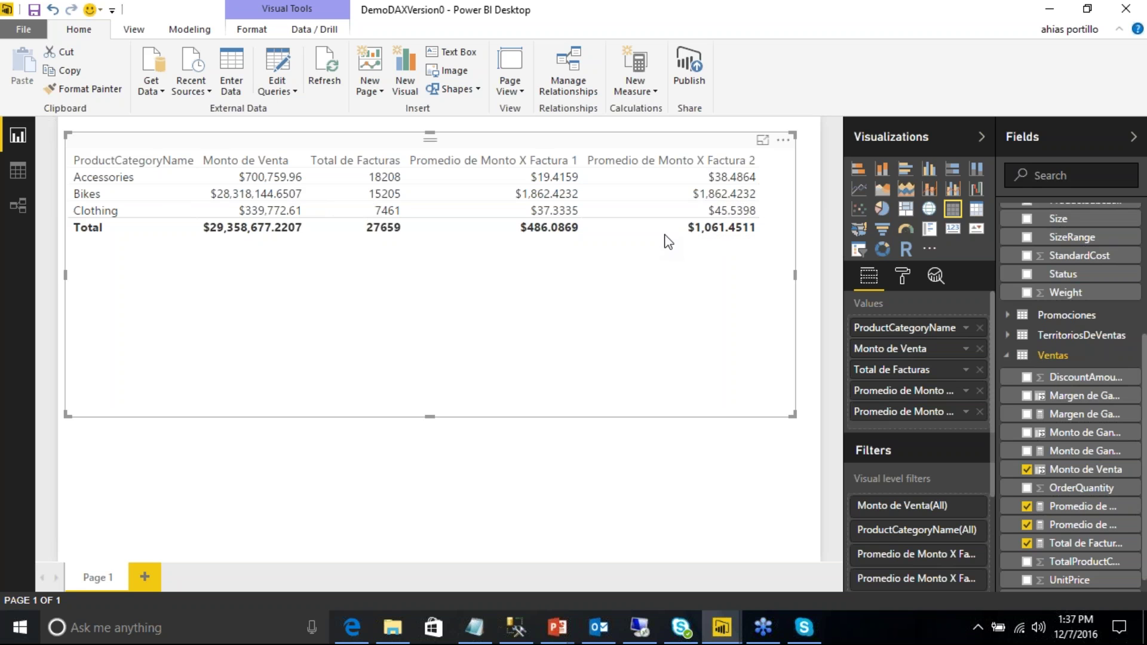
# Step: Switch to DAX.txt in Notepad and examine the Compra Acumulada X Cliente formula's SUMX function, its RELATEDTABLE('Ventas') argument and its 'Ventas'[Monto de Venta] expression
pyautogui.click(474, 627)
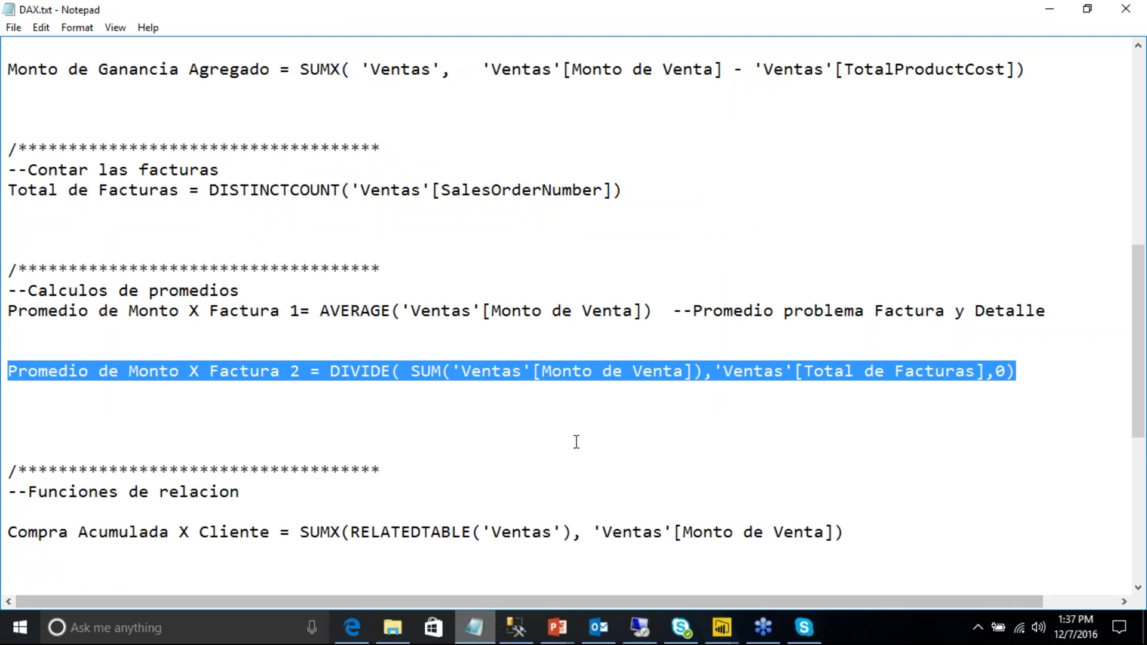
pyautogui.scroll(-3, 577, 442)
pyautogui.click(547, 418)
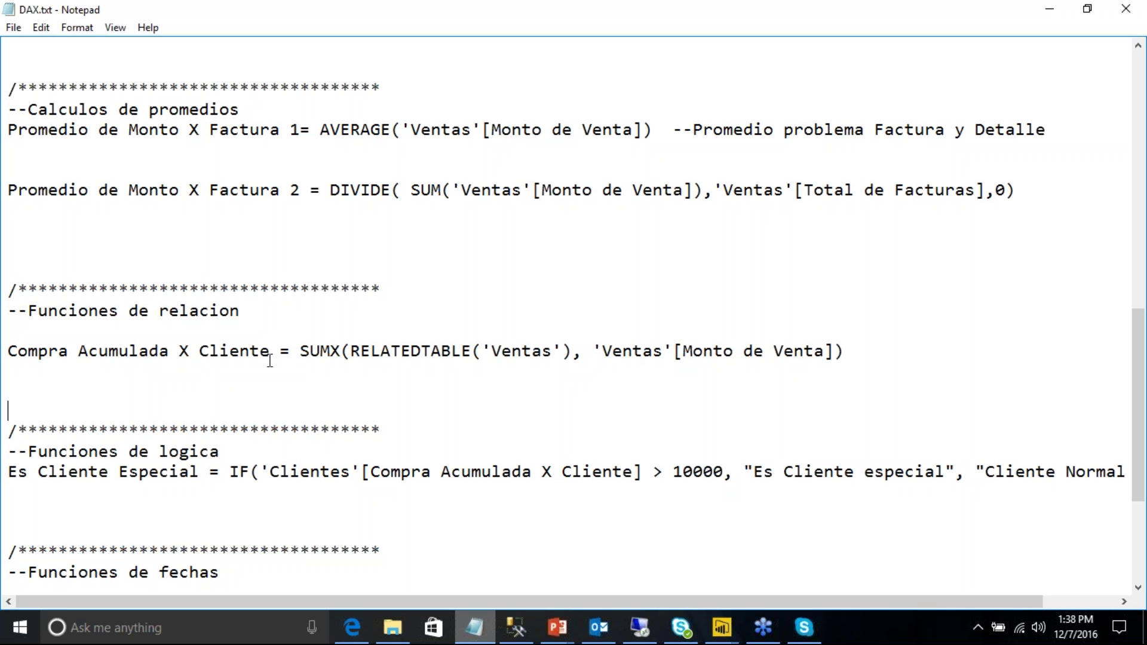
pyautogui.moveTo(270, 352); pyautogui.dragTo(16, 353)
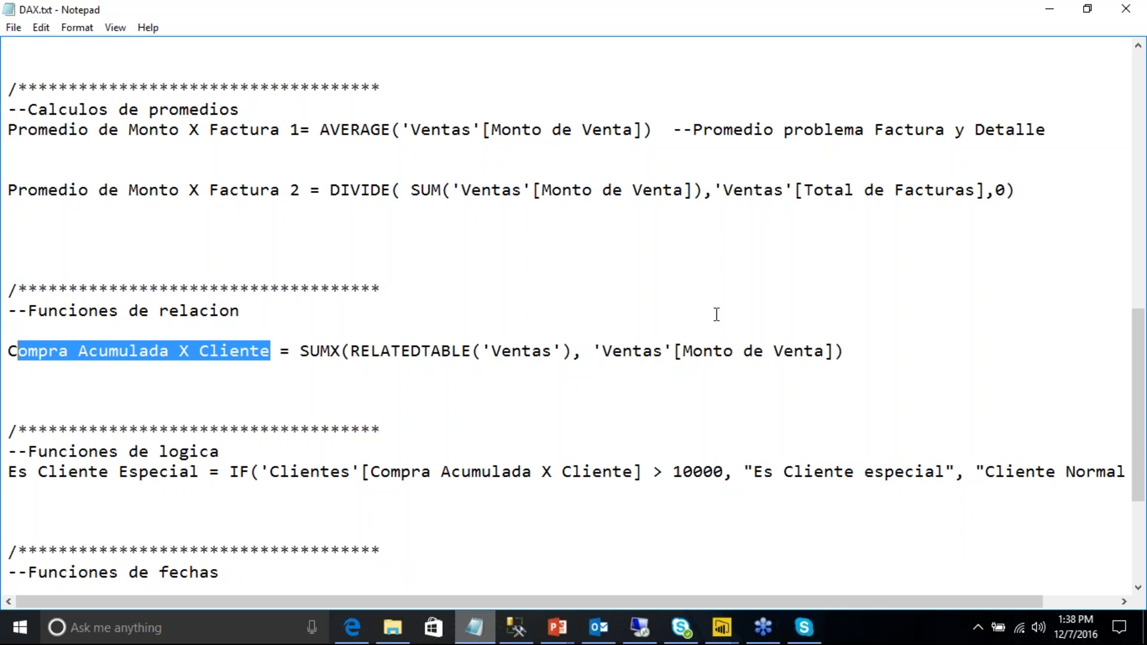
pyautogui.moveTo(573, 353); pyautogui.dragTo(343, 354)
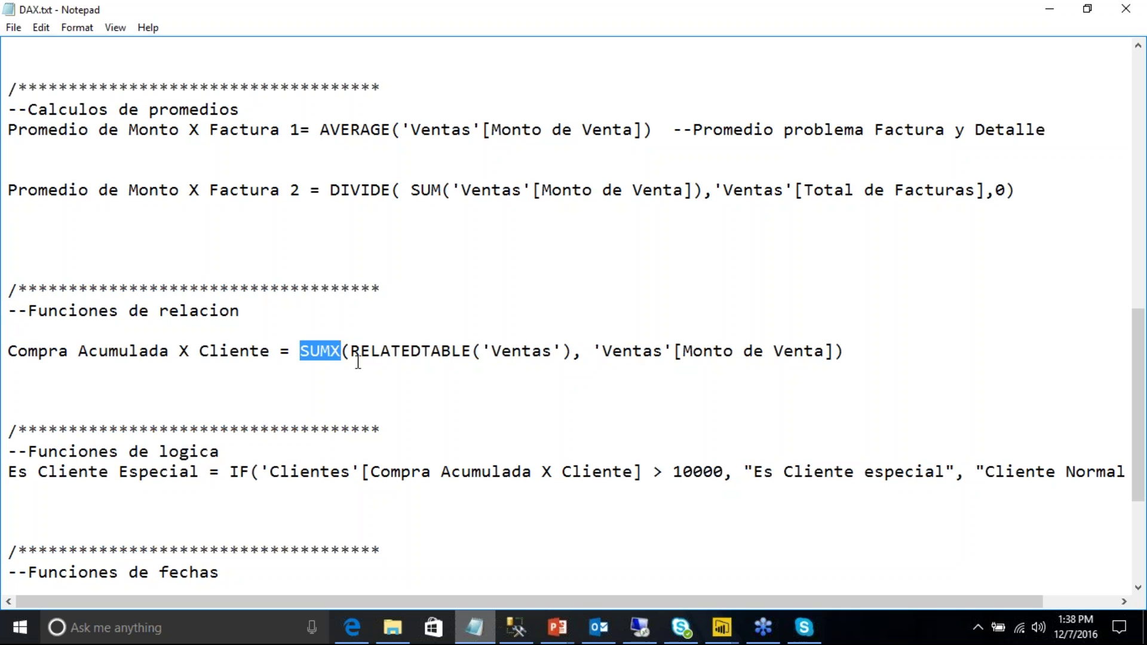
pyautogui.moveTo(572, 351); pyautogui.dragTo(347, 352)
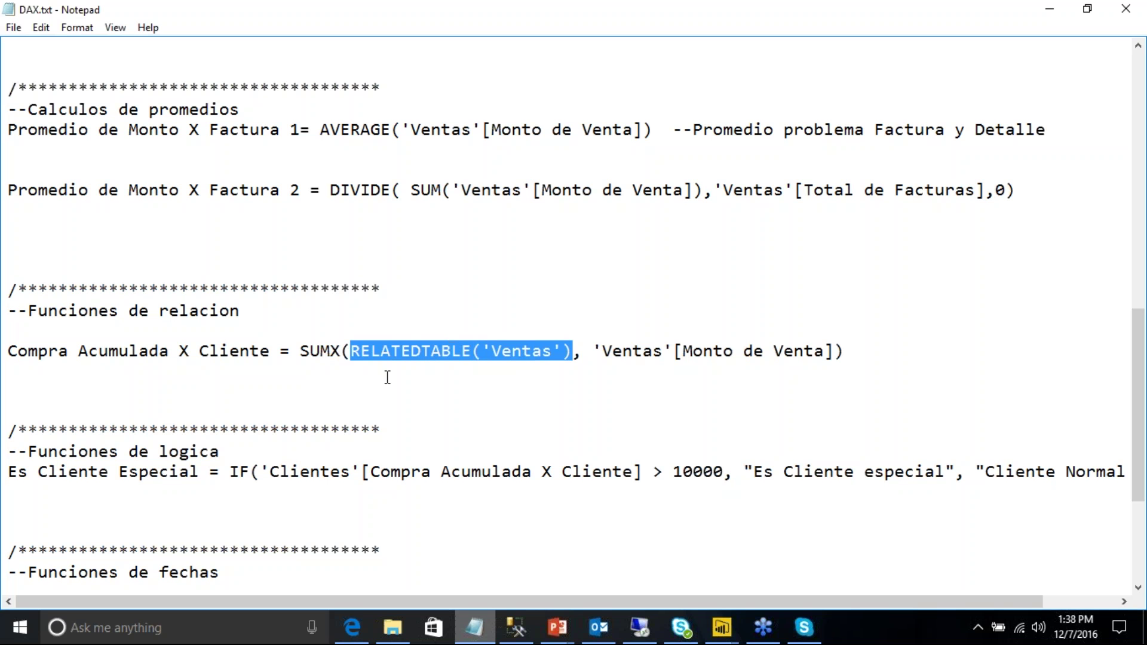
pyautogui.click(616, 374)
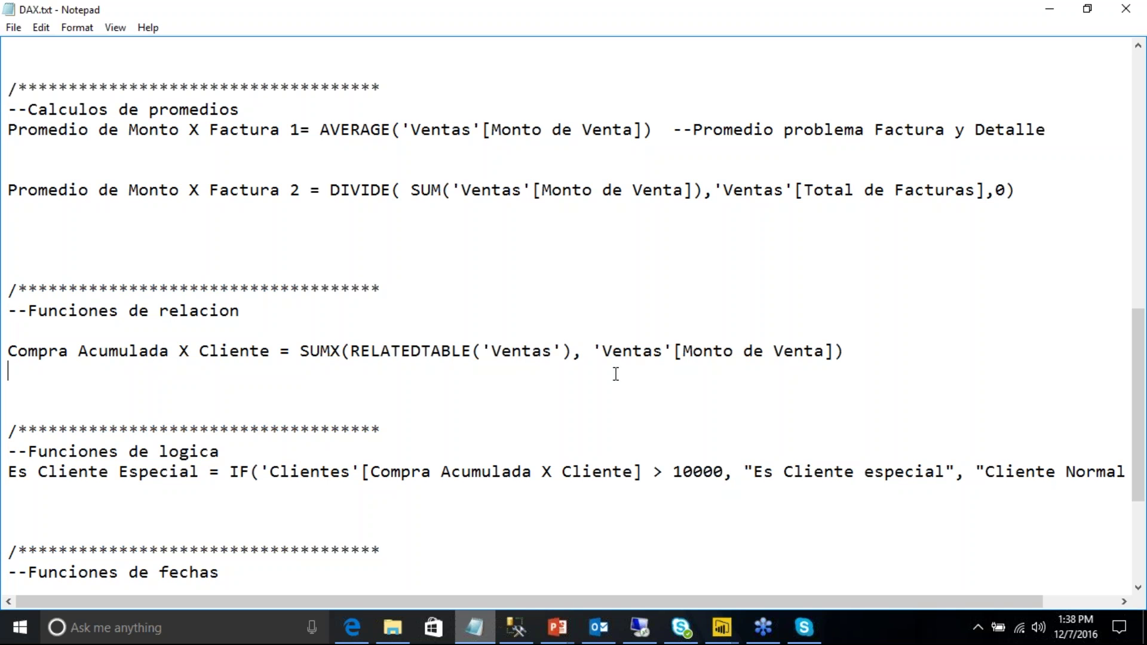
pyautogui.moveTo(593, 351); pyautogui.dragTo(838, 350)
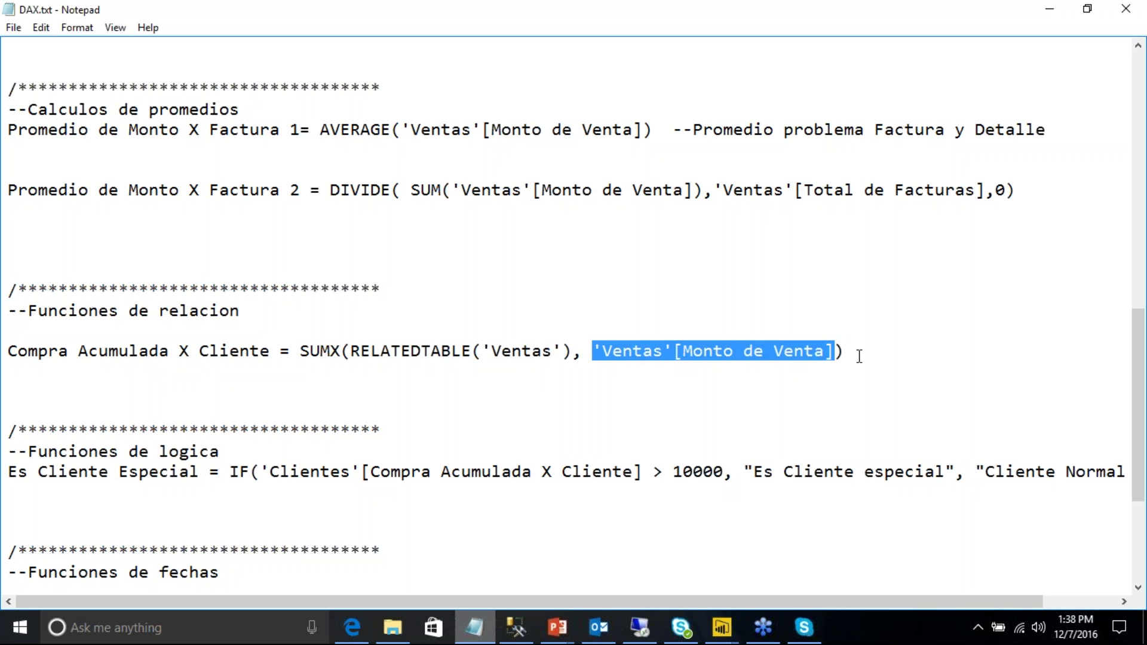
pyautogui.click(859, 356)
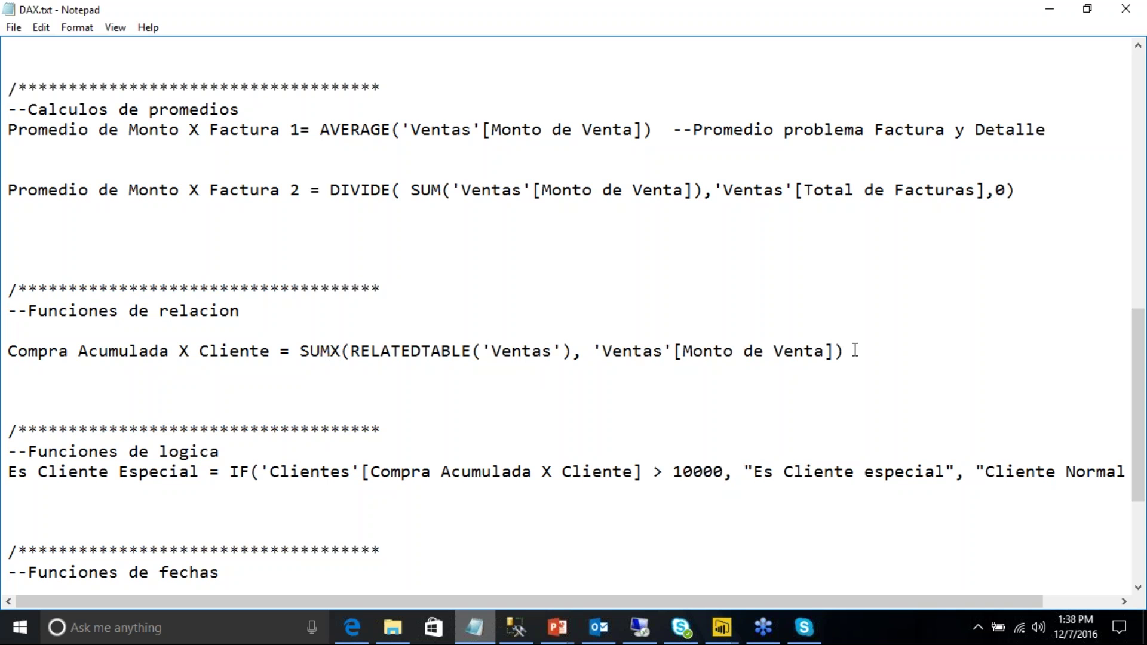
# Step: Copy the whole Compra Acumulada X Cliente formula line from the relation functions section
pyautogui.moveTo(855, 351); pyautogui.dragTo(9, 356)
pyautogui.rightClick(66, 352)
pyautogui.click(120, 399)
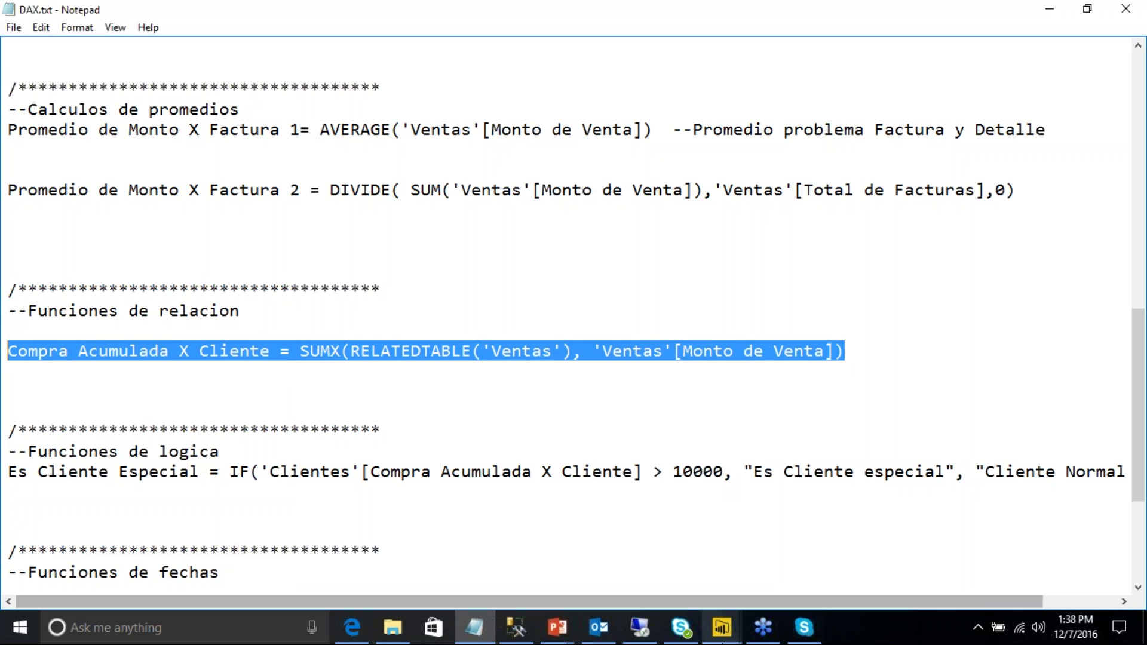
# Step: Back in DemoDAXVersion0 in Power BI, create the Clientes measure Compra Acumulada X Cliente = SUMX(RELATEDTABLE('Ventas'), 'Ventas'[Monto de Venta])
pyautogui.moveTo(720, 638)
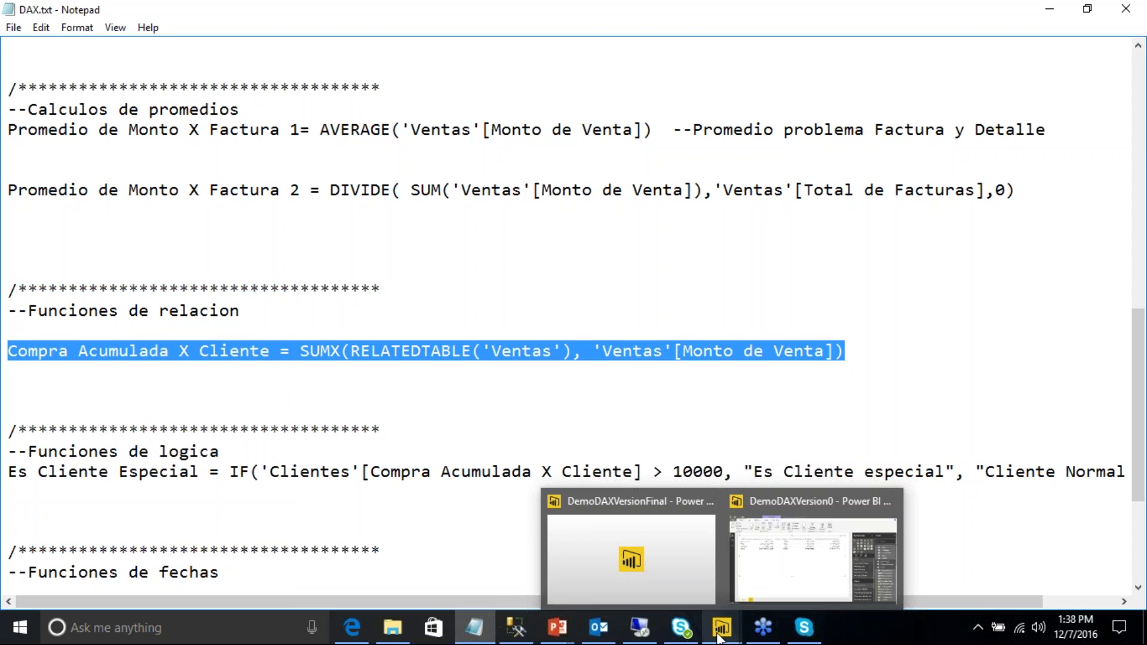
pyautogui.click(813, 559)
pyautogui.click(14, 173)
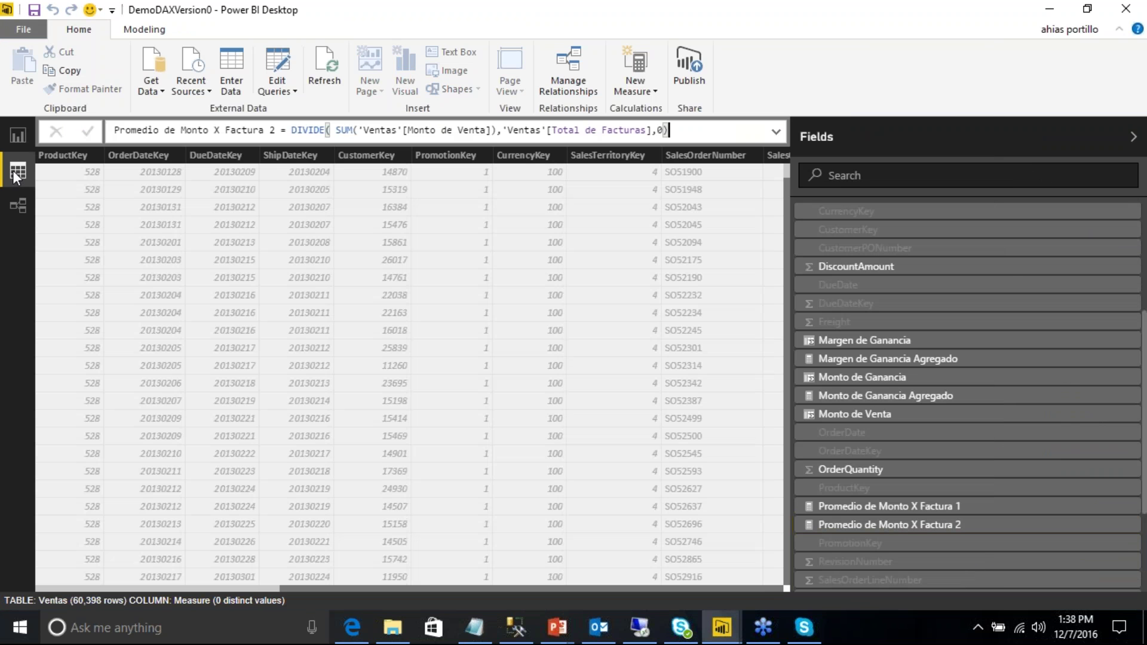
pyautogui.click(802, 375)
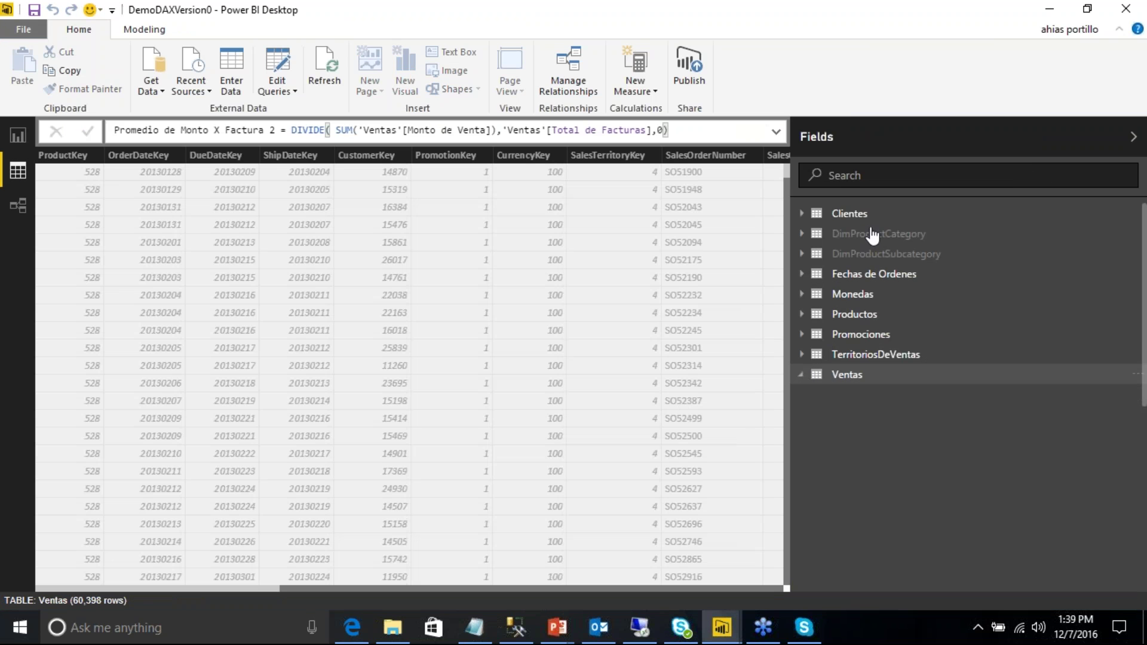
pyautogui.click(860, 215)
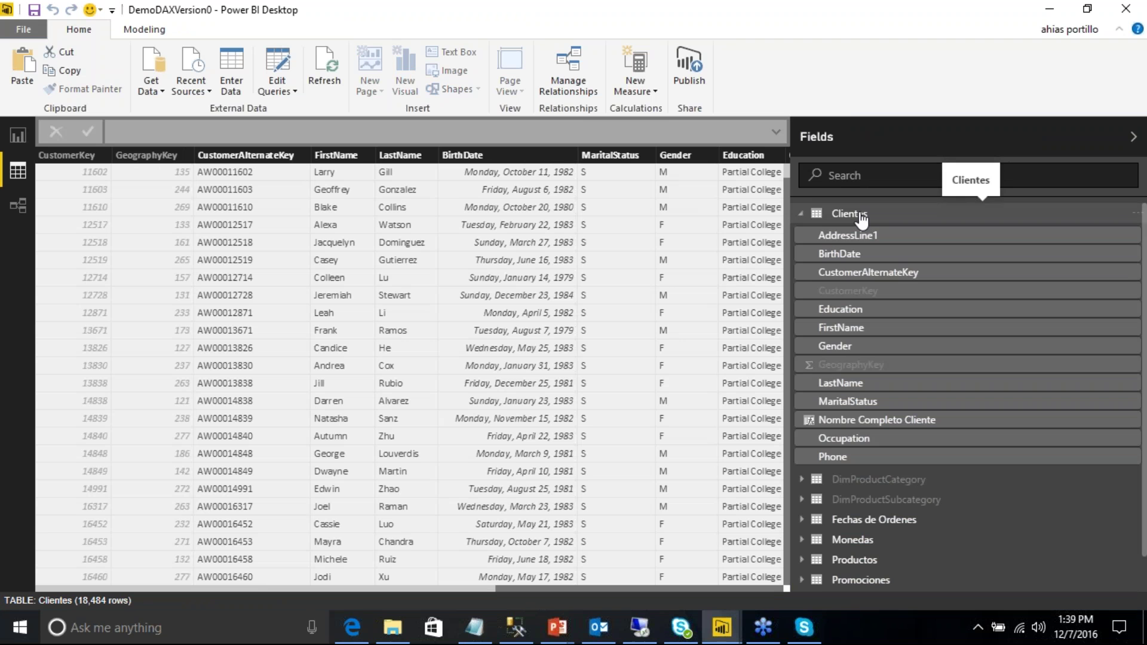
pyautogui.click(655, 92)
pyautogui.click(655, 110)
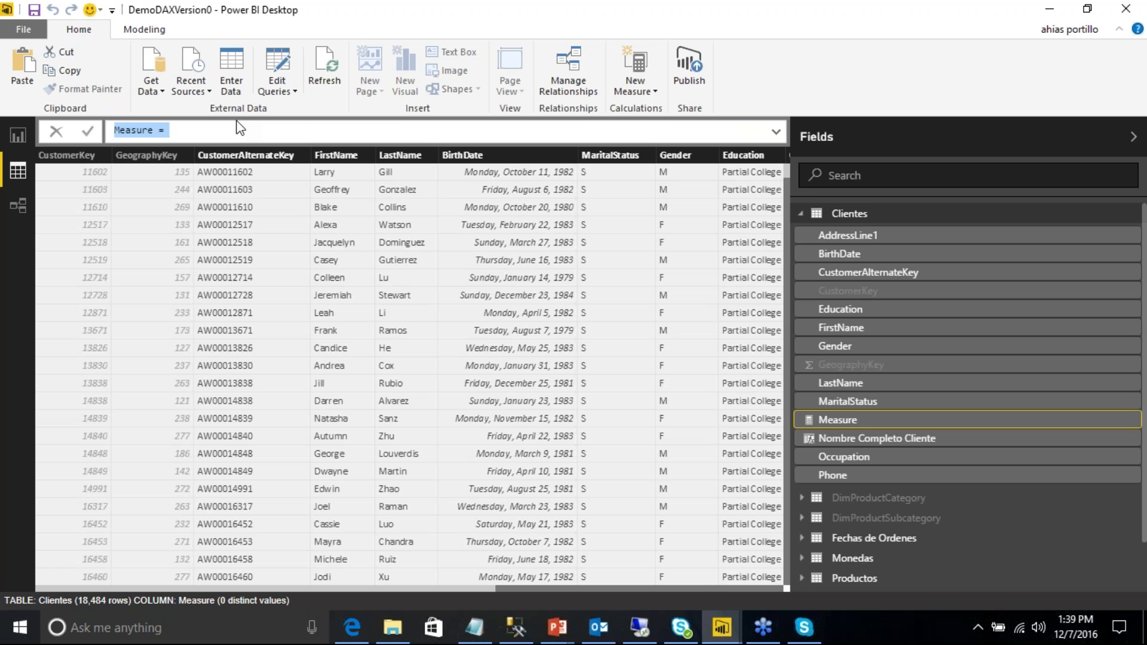
pyautogui.hotkey('ctrl', 'v')
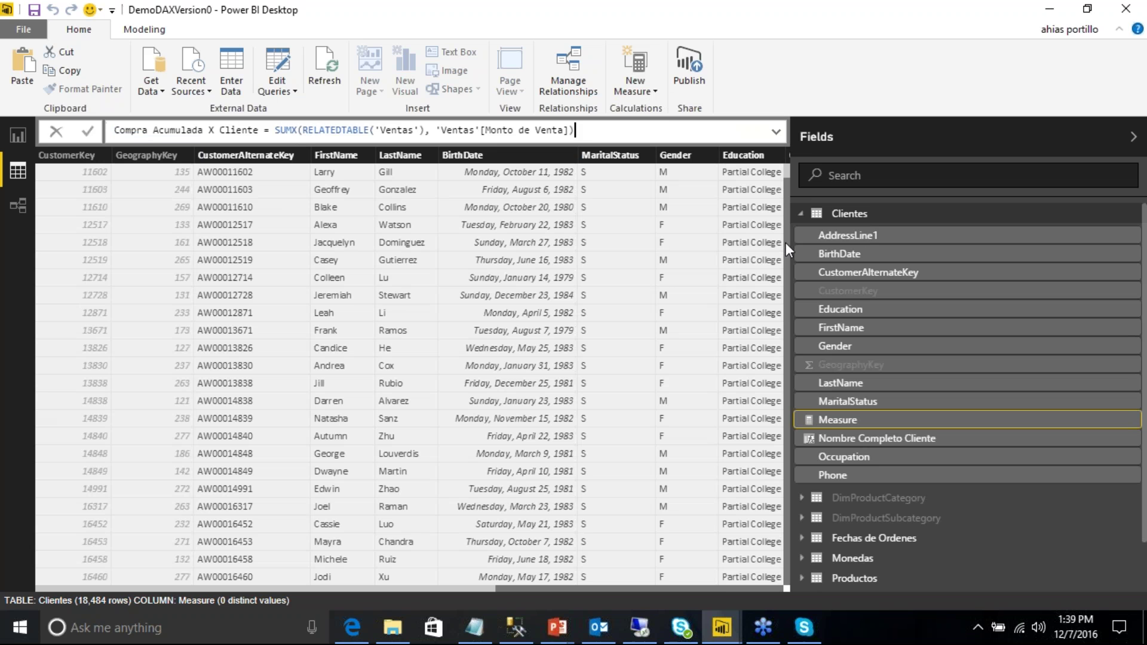
pyautogui.press('Return')
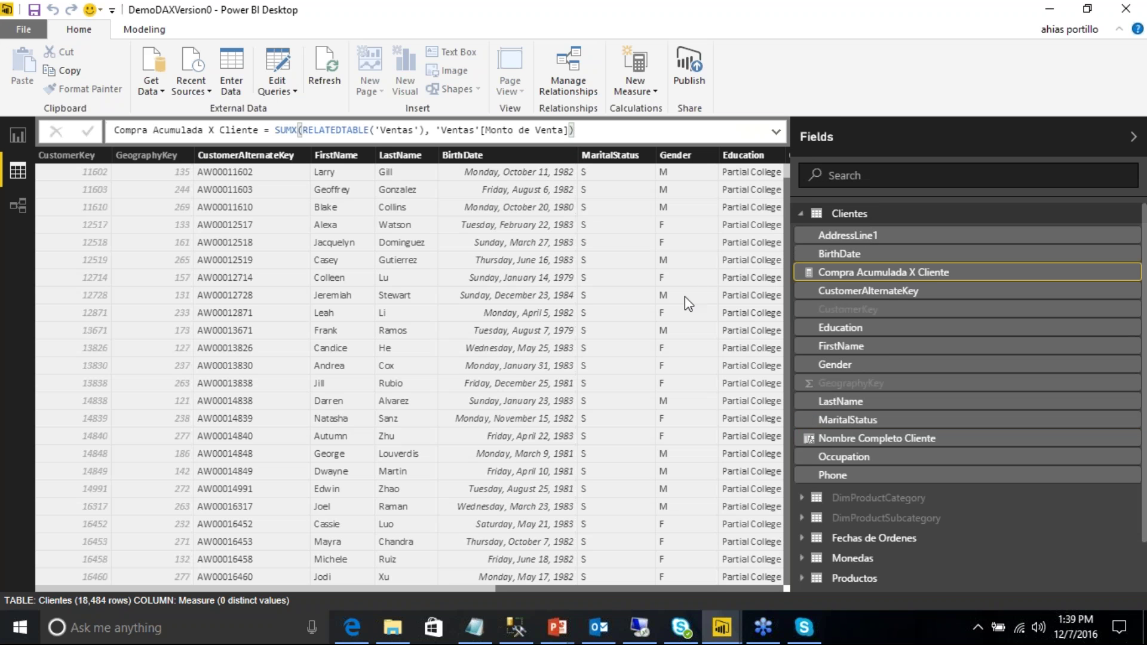
# Step: Add a second report page and insert a table visual listing Nombre Completo Cliente from Clientes
pyautogui.click(17, 136)
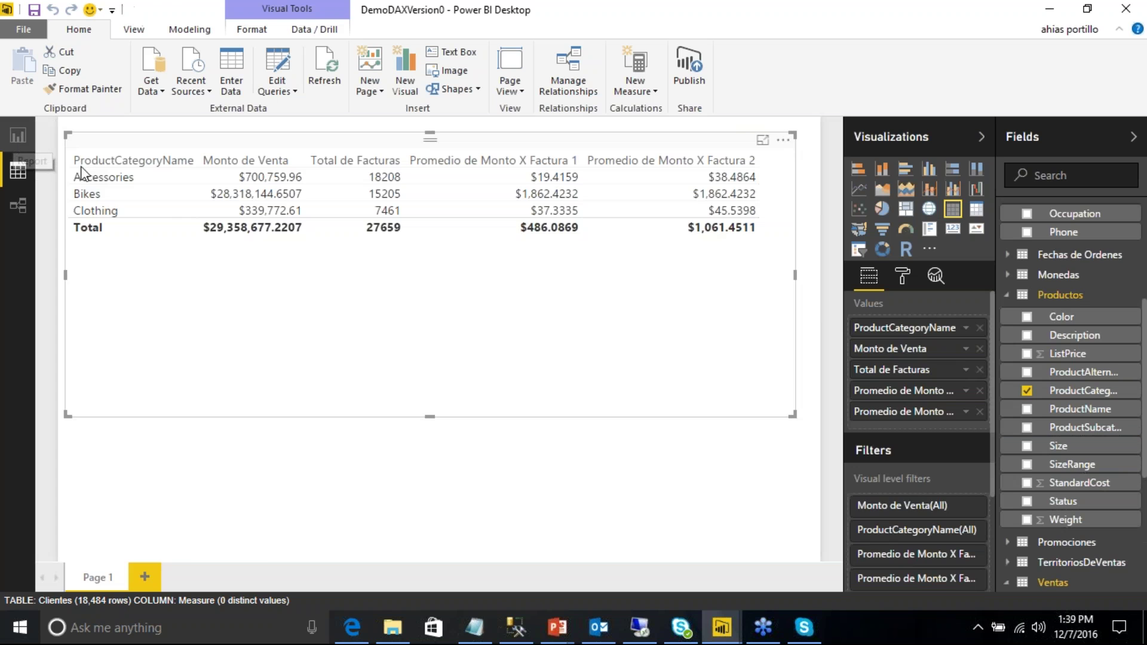
pyautogui.click(148, 577)
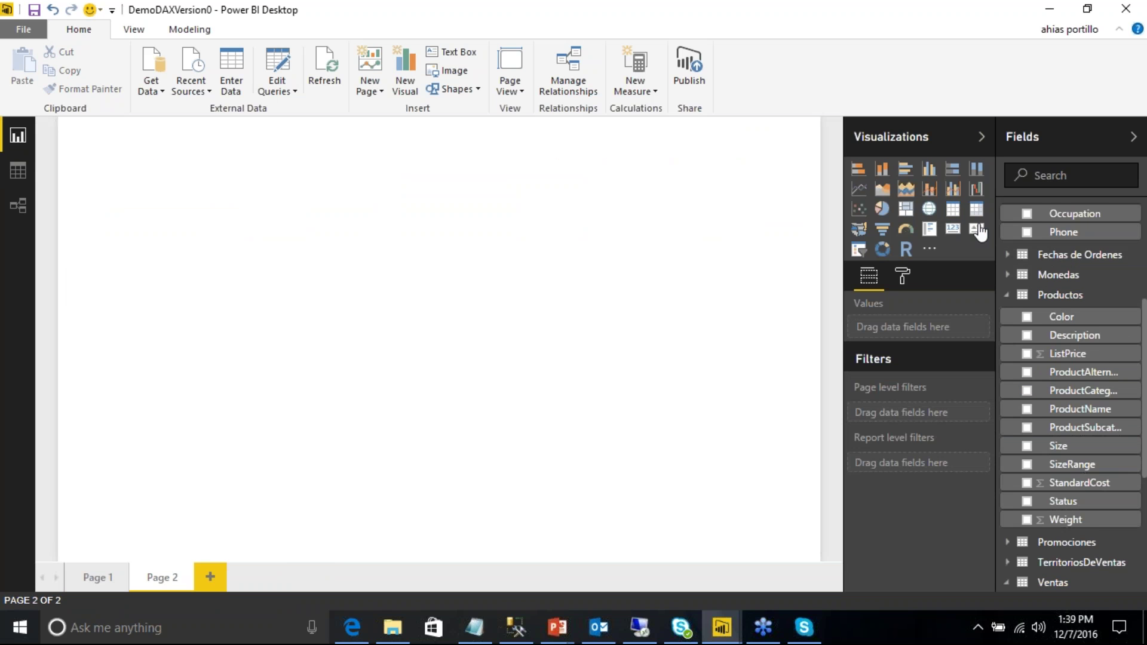
pyautogui.click(954, 209)
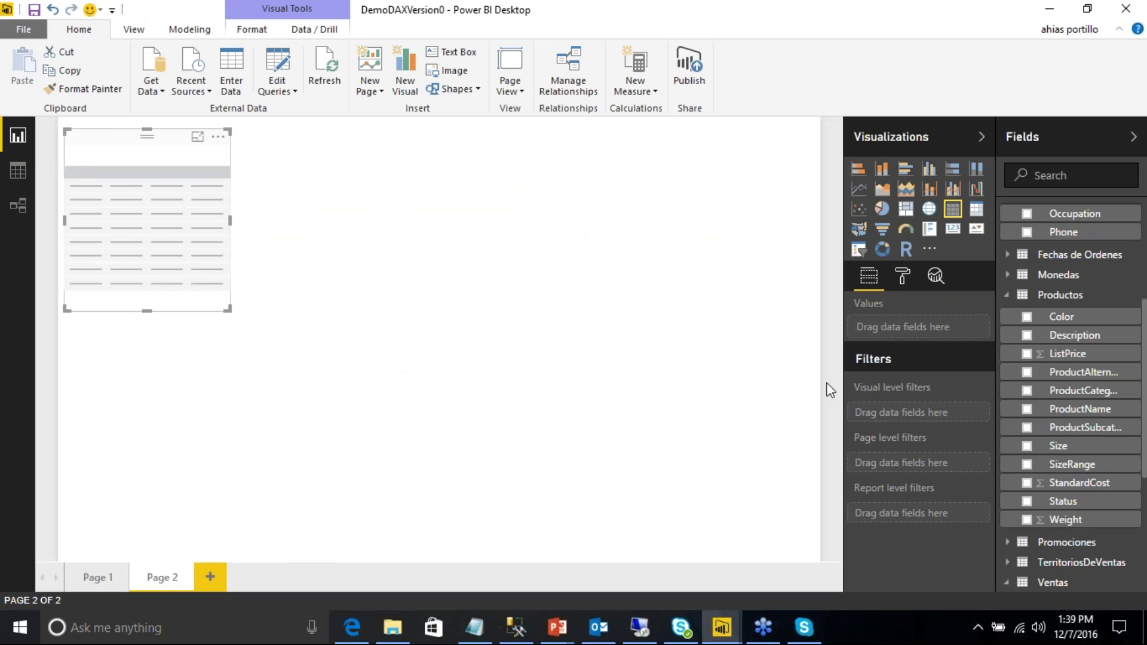
pyautogui.click(1024, 294)
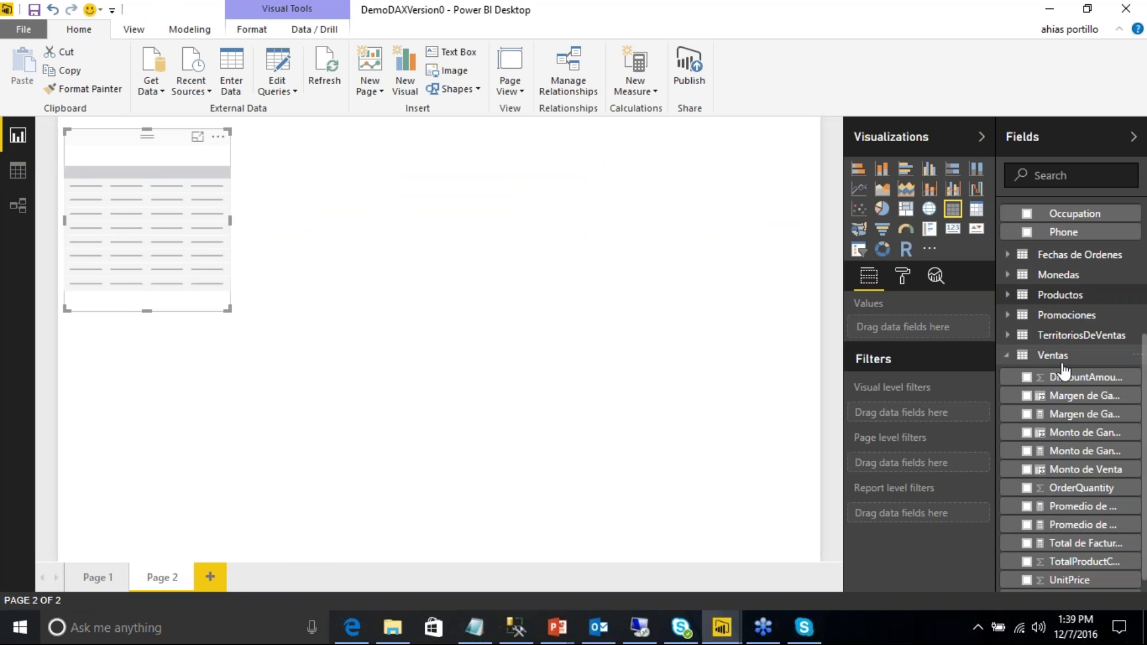
pyautogui.scroll(3, 1076, 371)
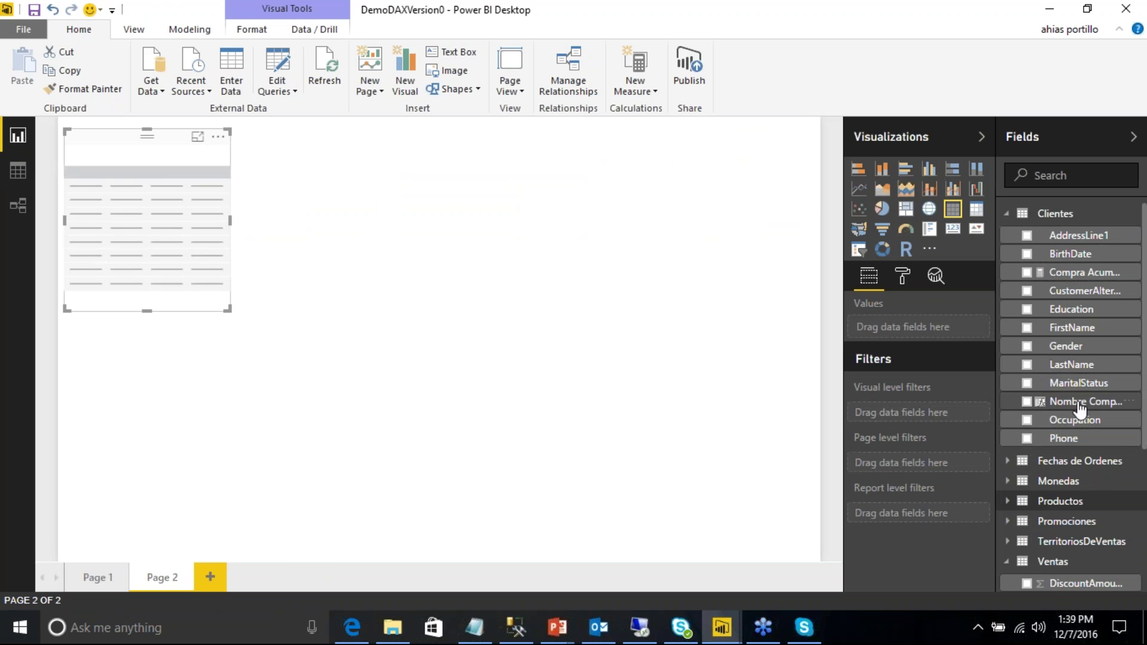
pyautogui.moveTo(1078, 409); pyautogui.dragTo(885, 332)
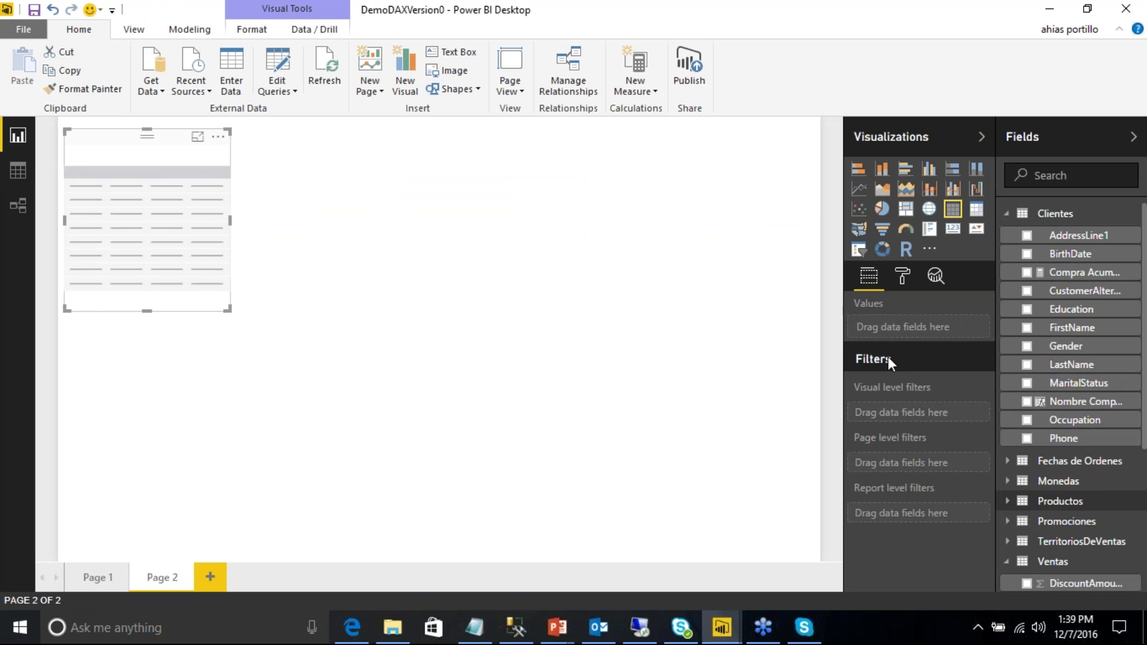
# Step: Enlarge the customer table to about 654 by 451 and add the Compra Acumulada X Cliente measure to it
pyautogui.moveTo(228, 309); pyautogui.dragTo(452, 412)
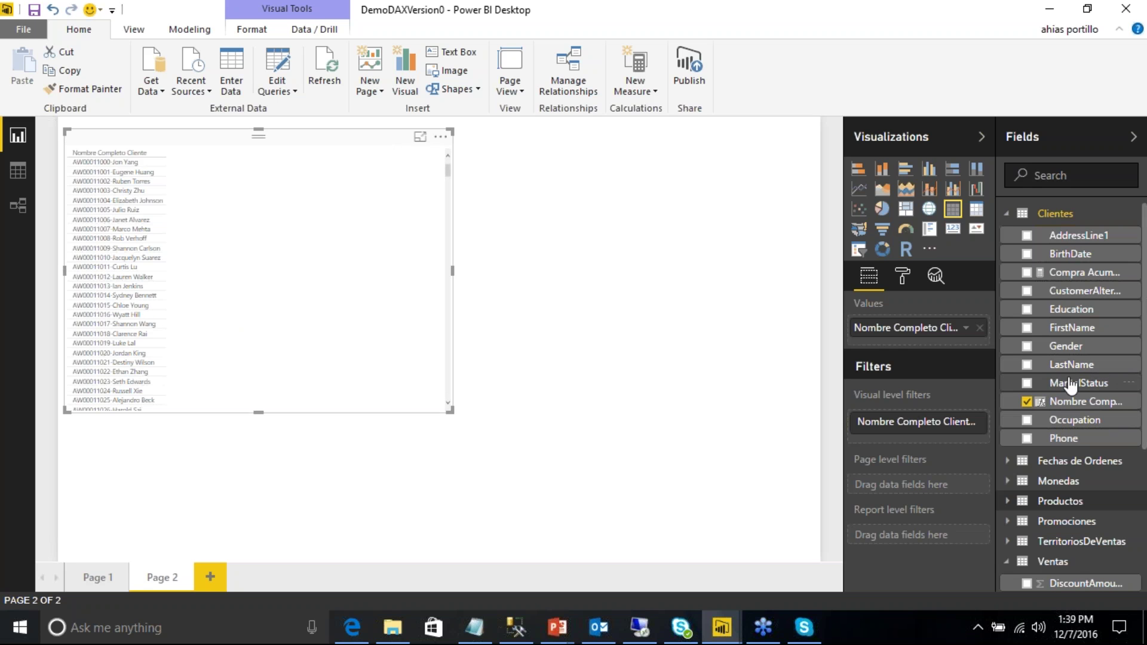
pyautogui.click(1027, 273)
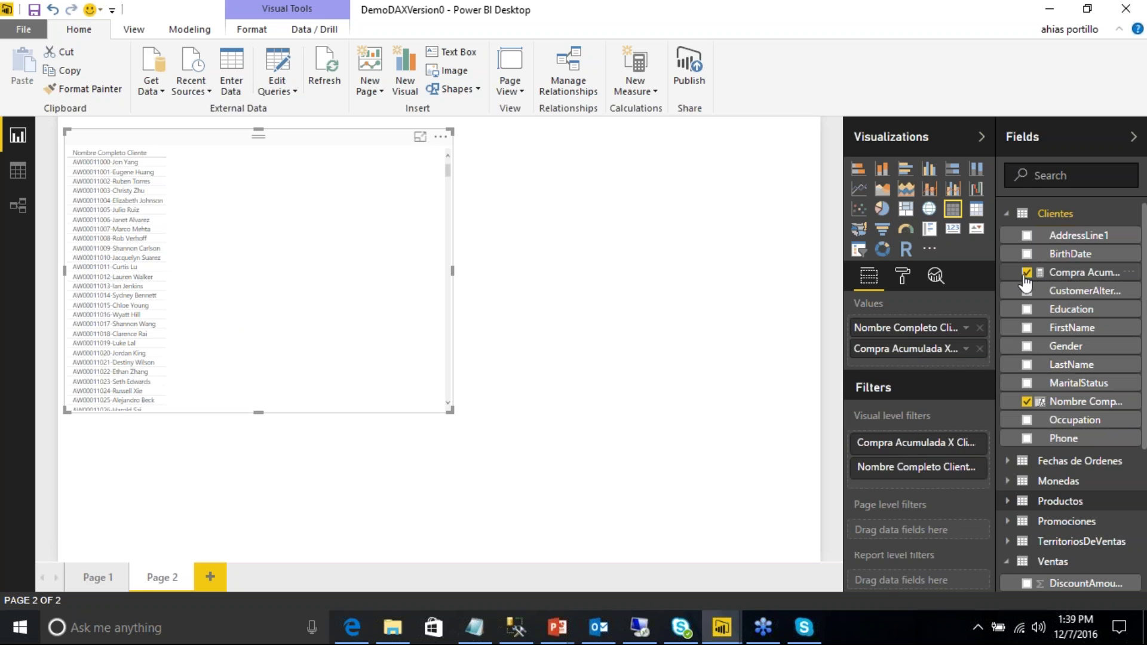
pyautogui.scroll(-2, 367, 363)
pyautogui.scroll(-2, 366, 356)
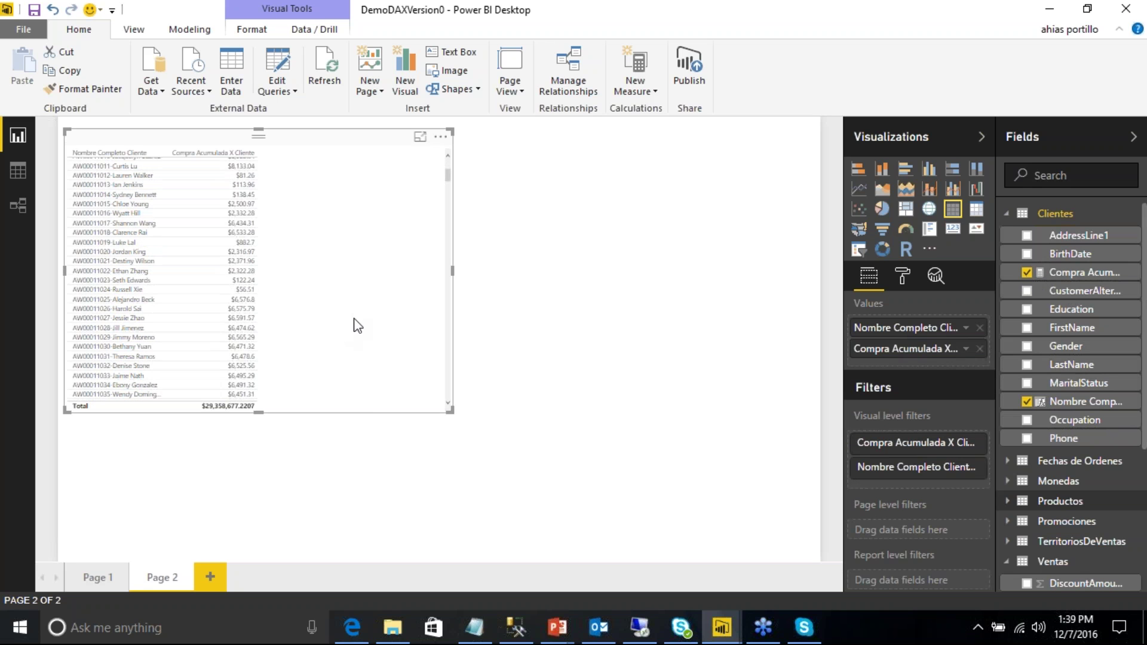
pyautogui.scroll(1, 414, 324)
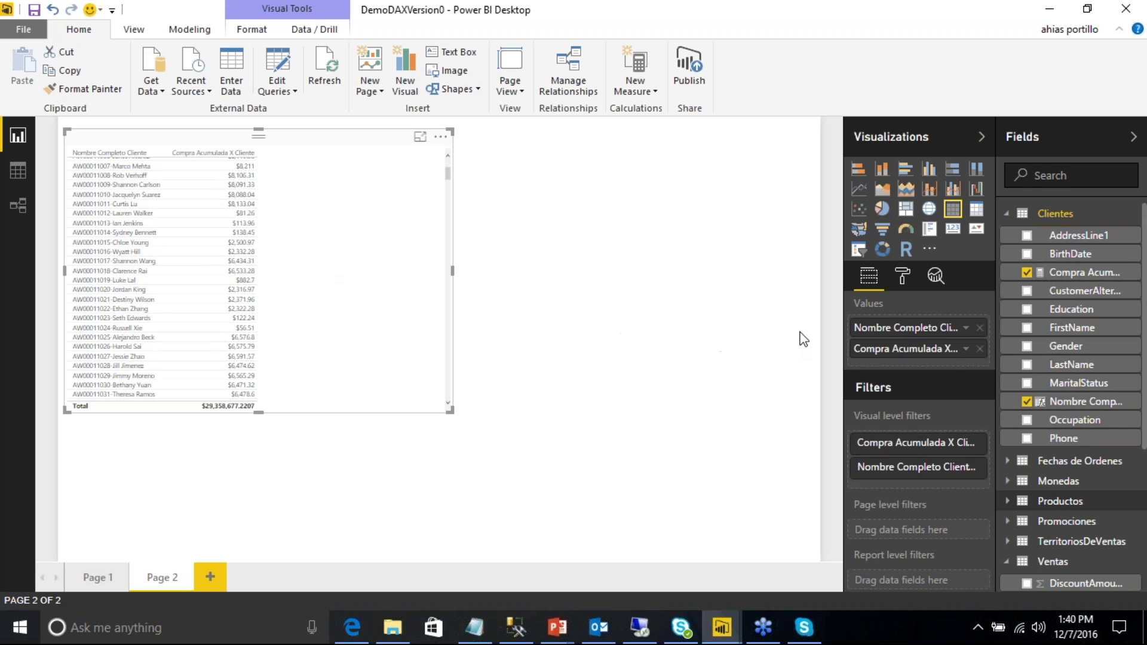
# Step: Set the customer table's text size to 20 and enlarge the visual to about 1138 by 540
pyautogui.click(913, 281)
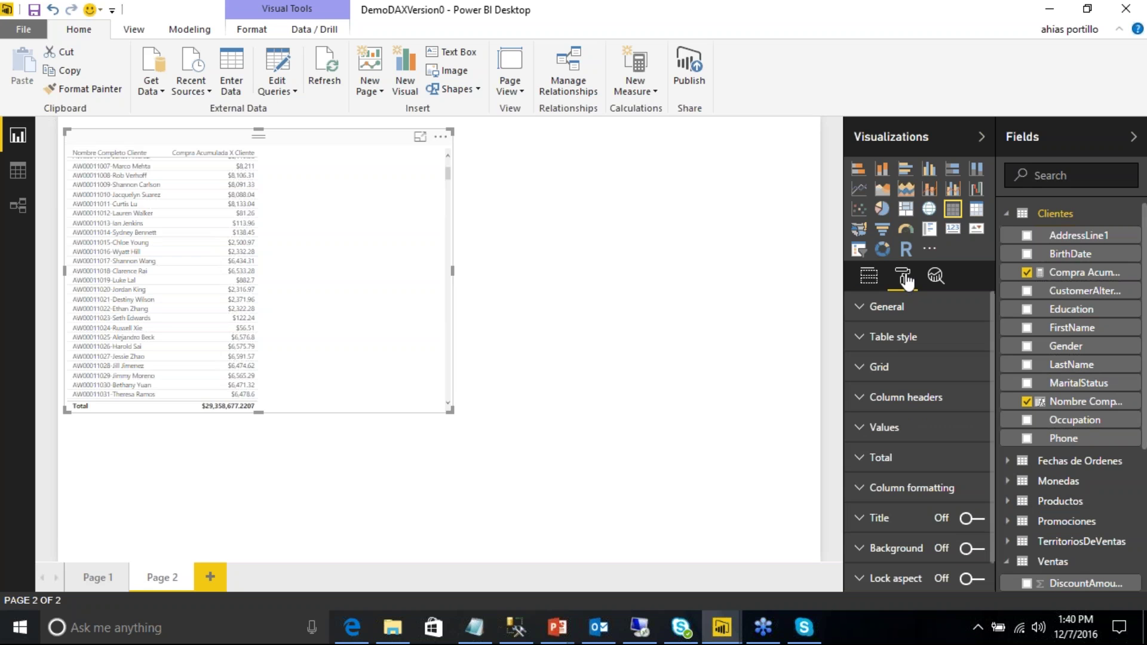
pyautogui.click(862, 309)
pyautogui.click(952, 366)
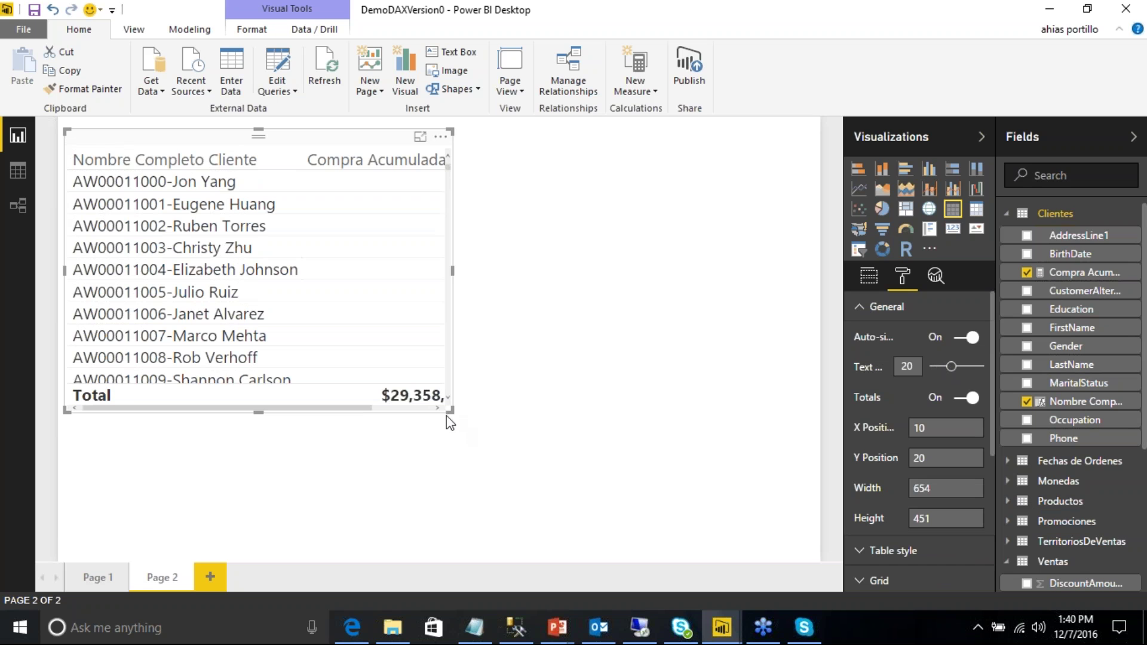
pyautogui.moveTo(450, 410); pyautogui.dragTo(740, 464)
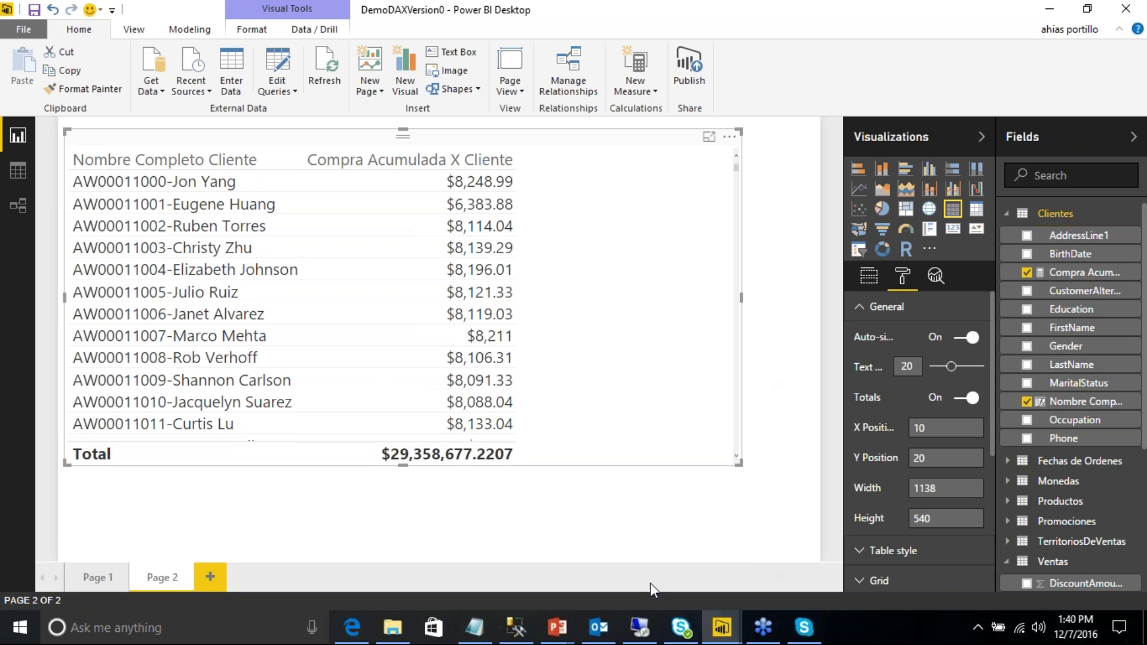
# Step: Switch to DAX.txt in Notepad and examine the Es Cliente Especial IF formula's name, function, condition and two result texts
pyautogui.click(475, 628)
pyautogui.scroll(-2, 647, 386)
pyautogui.scroll(-1, 647, 387)
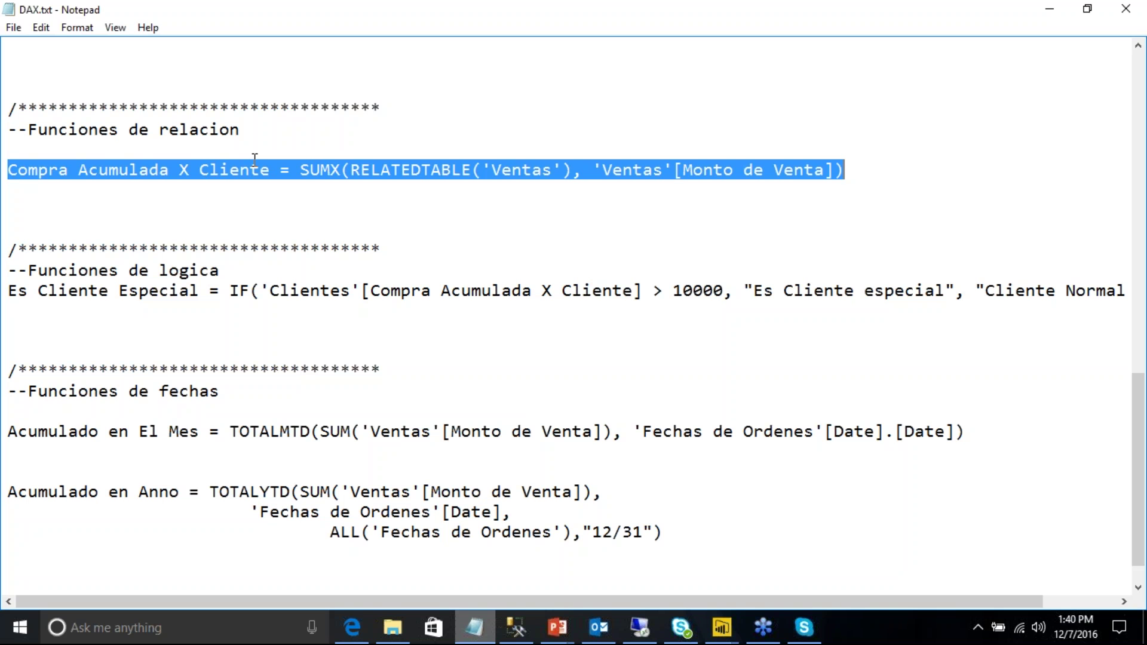
pyautogui.click(212, 321)
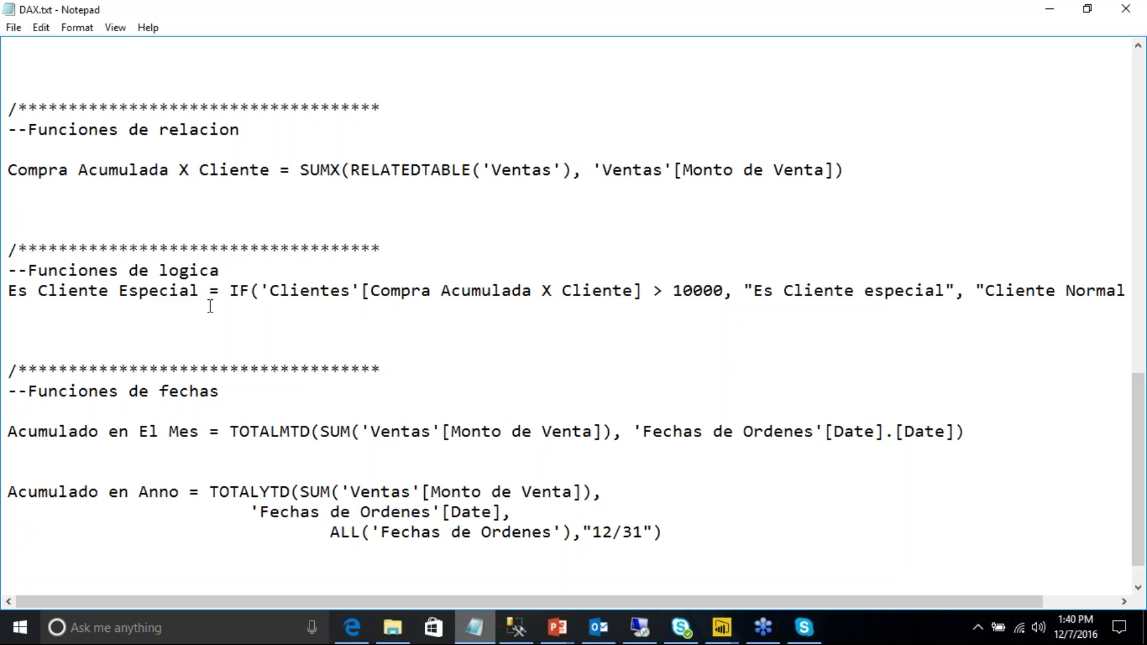
pyautogui.moveTo(209, 293); pyautogui.dragTo(8, 293)
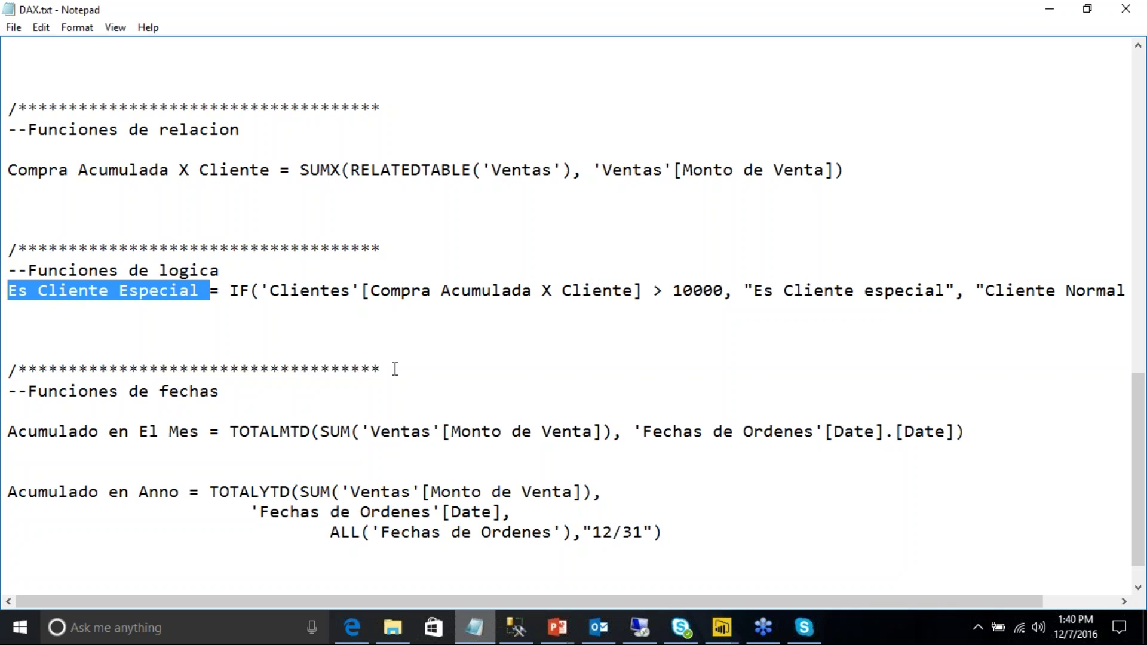
pyautogui.doubleClick(229, 292)
pyautogui.doubleClick(238, 291)
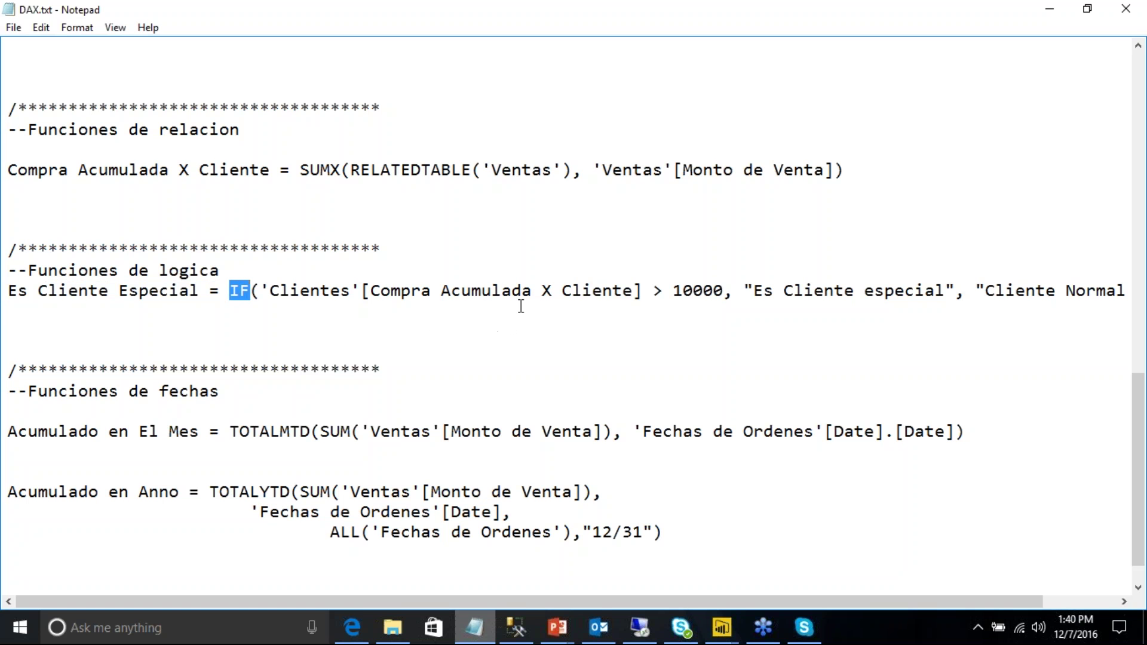
pyautogui.moveTo(655, 292); pyautogui.dragTo(263, 292)
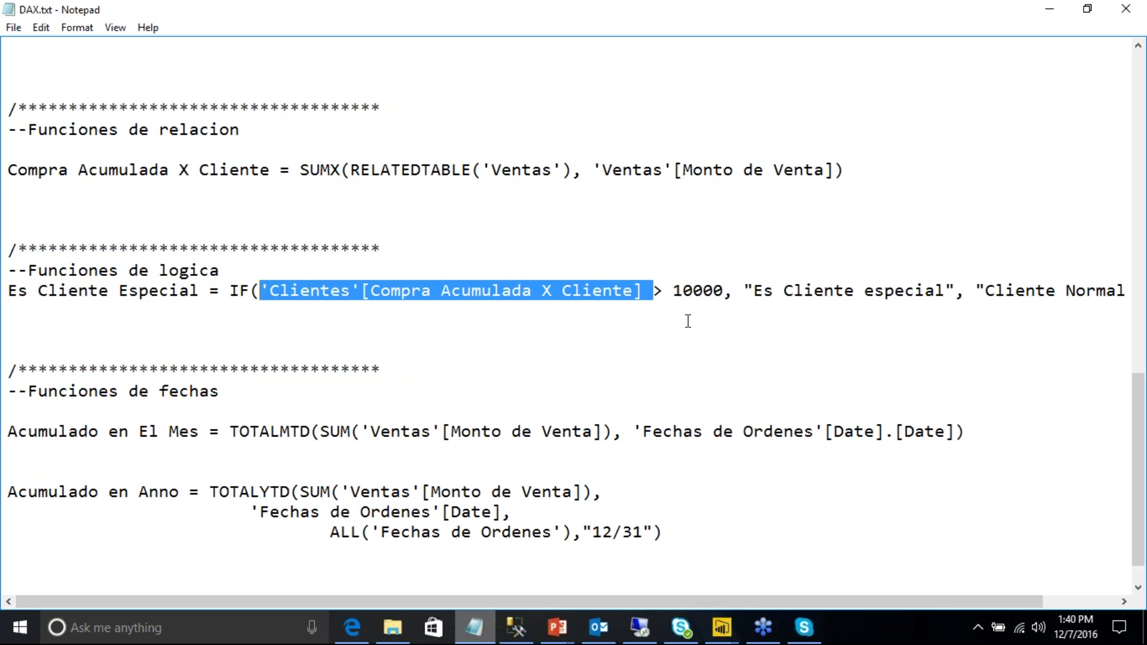
pyautogui.doubleClick(690, 291)
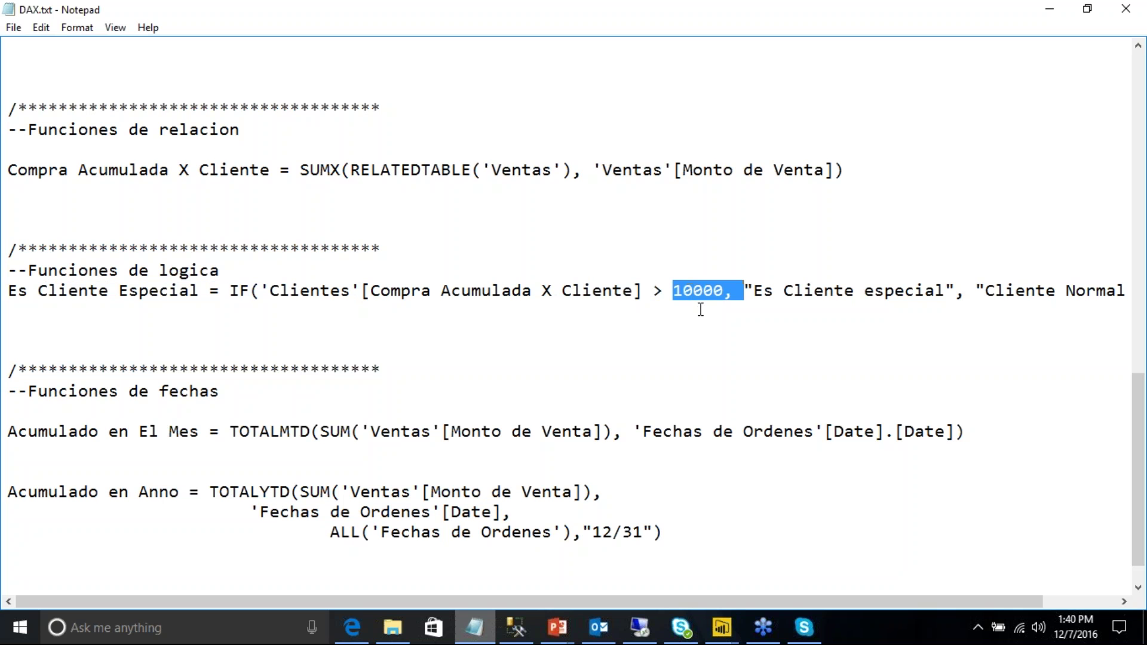
pyautogui.click(751, 292)
pyautogui.moveTo(744, 292); pyautogui.dragTo(957, 293)
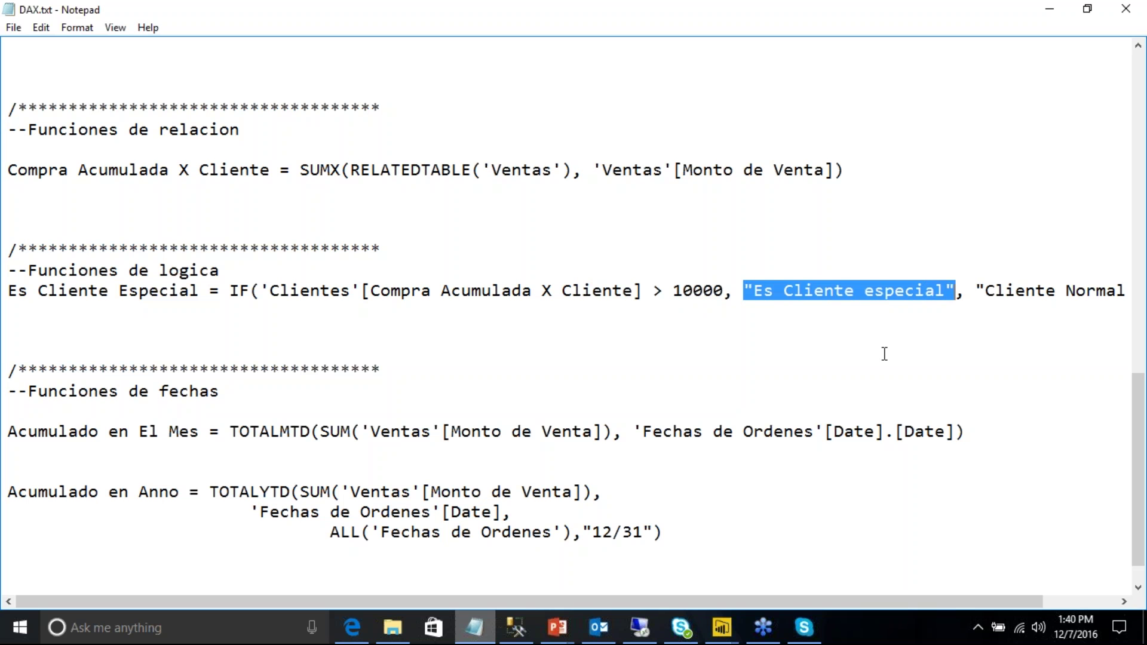
pyautogui.moveTo(975, 291); pyautogui.dragTo(1085, 305)
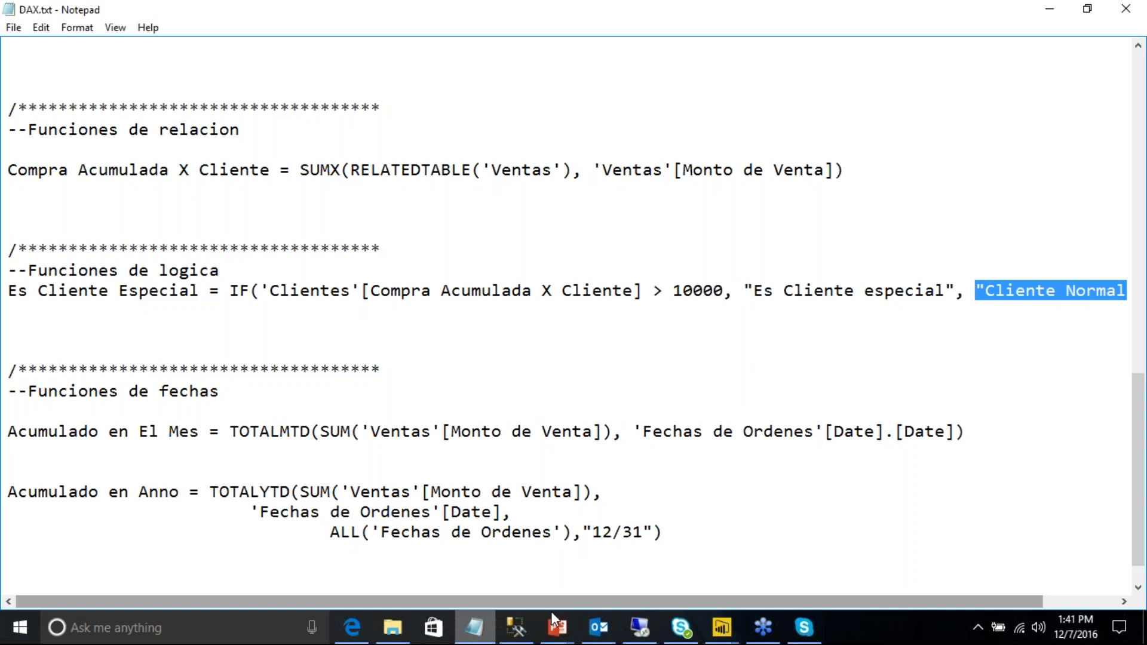
# Step: Copy the complete Es Cliente Especial formula from the Funciones de logica section, including the end of its line
pyautogui.moveTo(555, 603); pyautogui.dragTo(636, 589)
pyautogui.click(1079, 301)
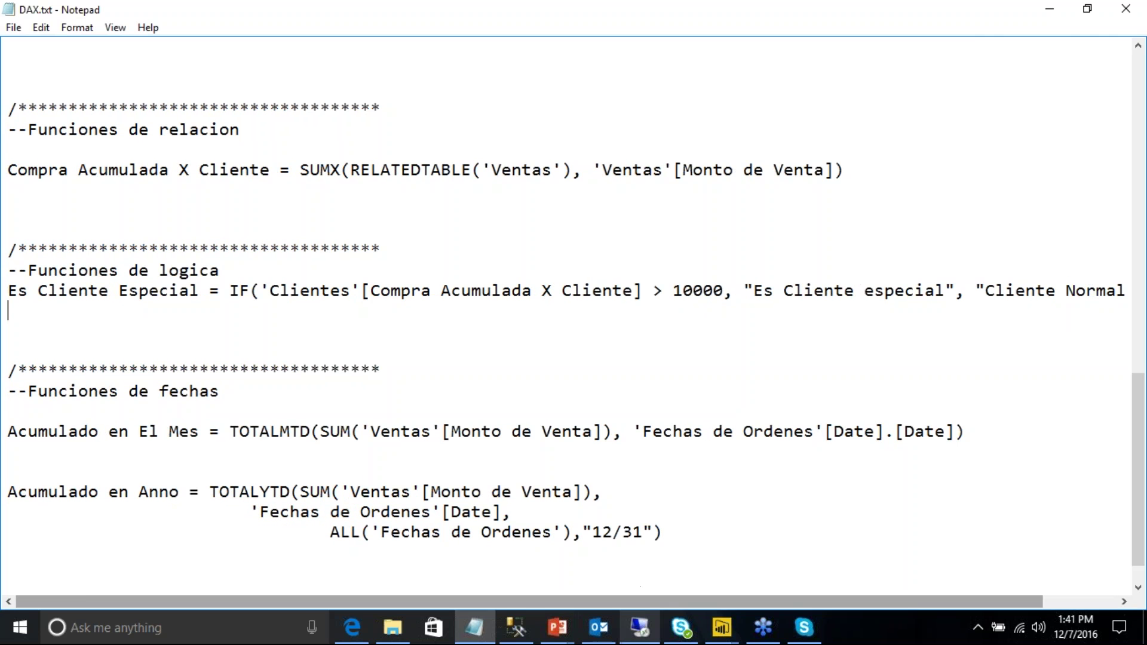
pyautogui.moveTo(748, 602); pyautogui.dragTo(824, 603)
pyautogui.moveTo(1079, 290); pyautogui.dragTo(9, 297)
pyautogui.rightClick(25, 293)
pyautogui.click(90, 346)
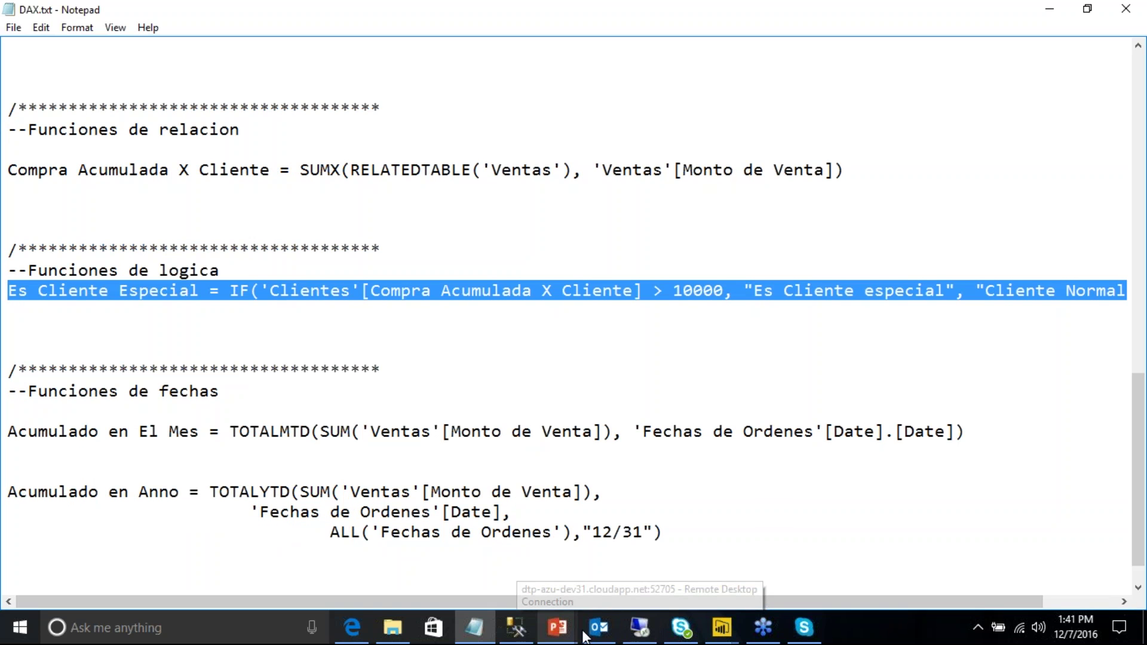
# Step: Back in DemoDAXVersion0 in Power BI, create the Clientes calculated column Es Cliente Especial = IF('Clientes'[Compra Acumulada X Cliente] > 10000, "Es Cliente especial", "Cliente Normal")
pyautogui.moveTo(722, 627)
pyautogui.click(800, 574)
pyautogui.click(19, 175)
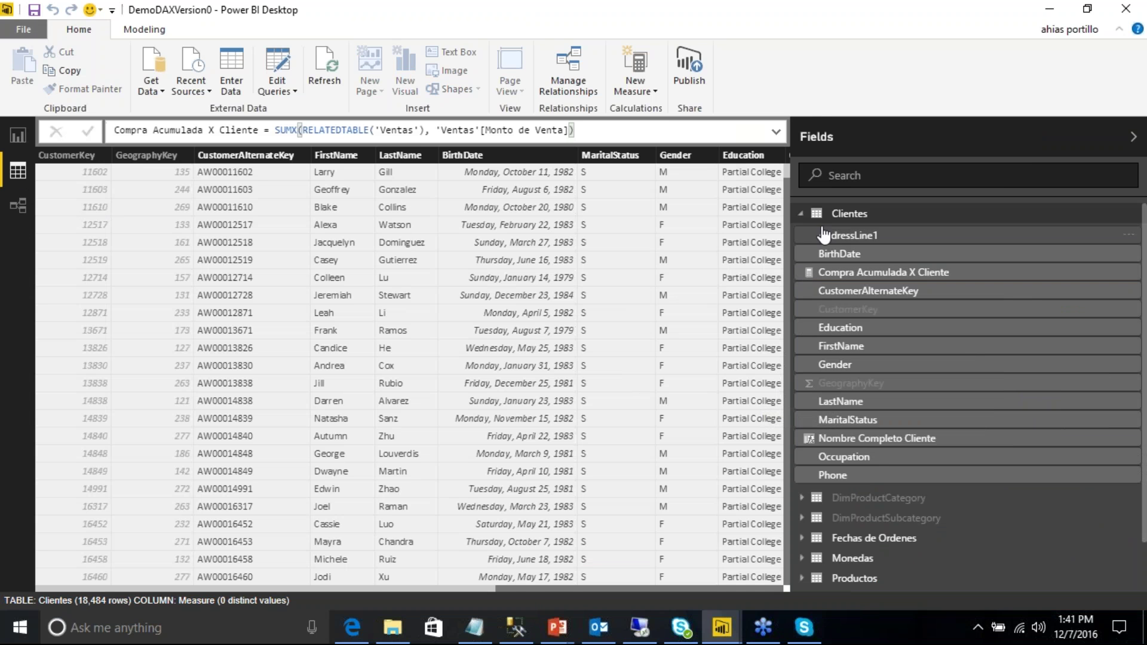
pyautogui.click(842, 217)
pyautogui.click(840, 217)
pyautogui.click(654, 90)
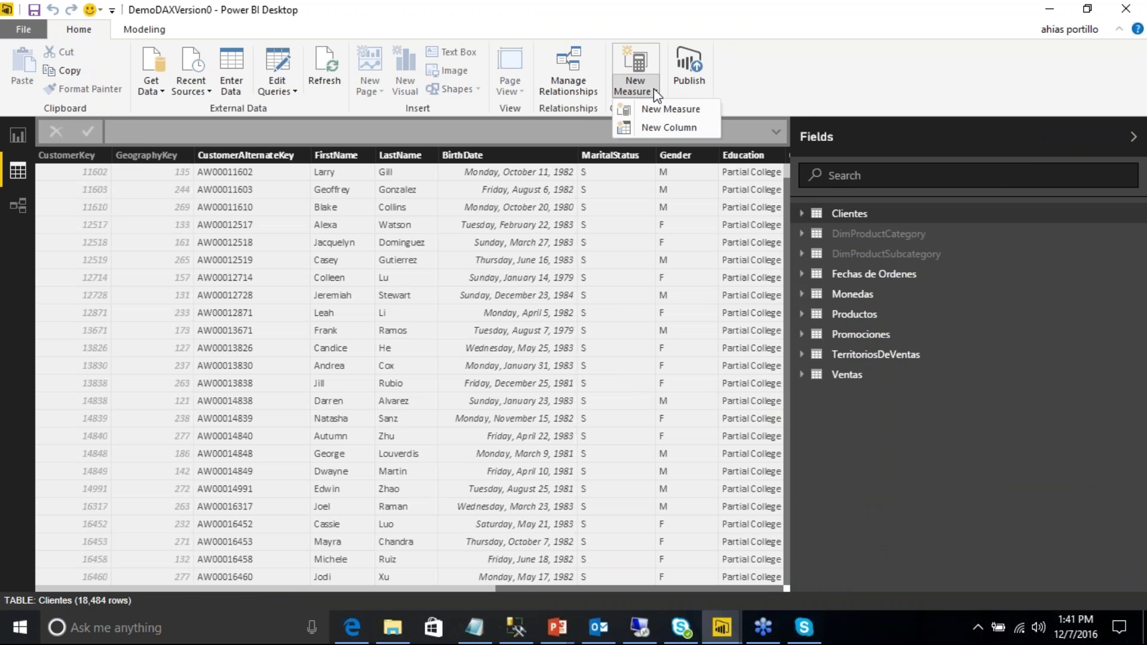
pyautogui.click(666, 128)
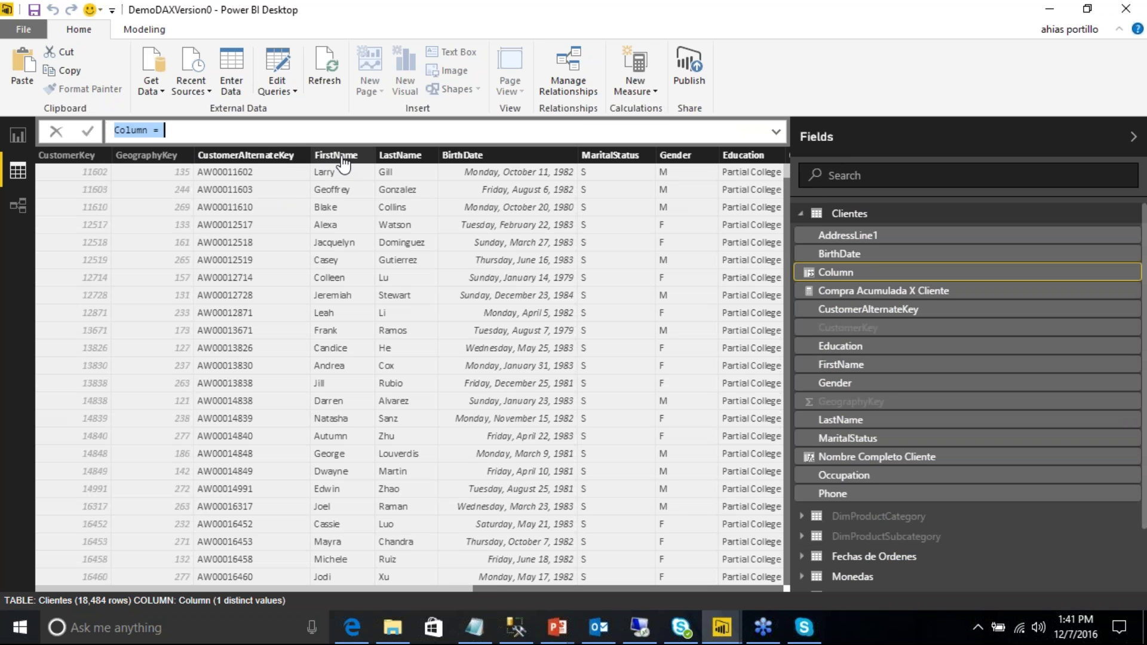
pyautogui.hotkey('ctrl', 'v')
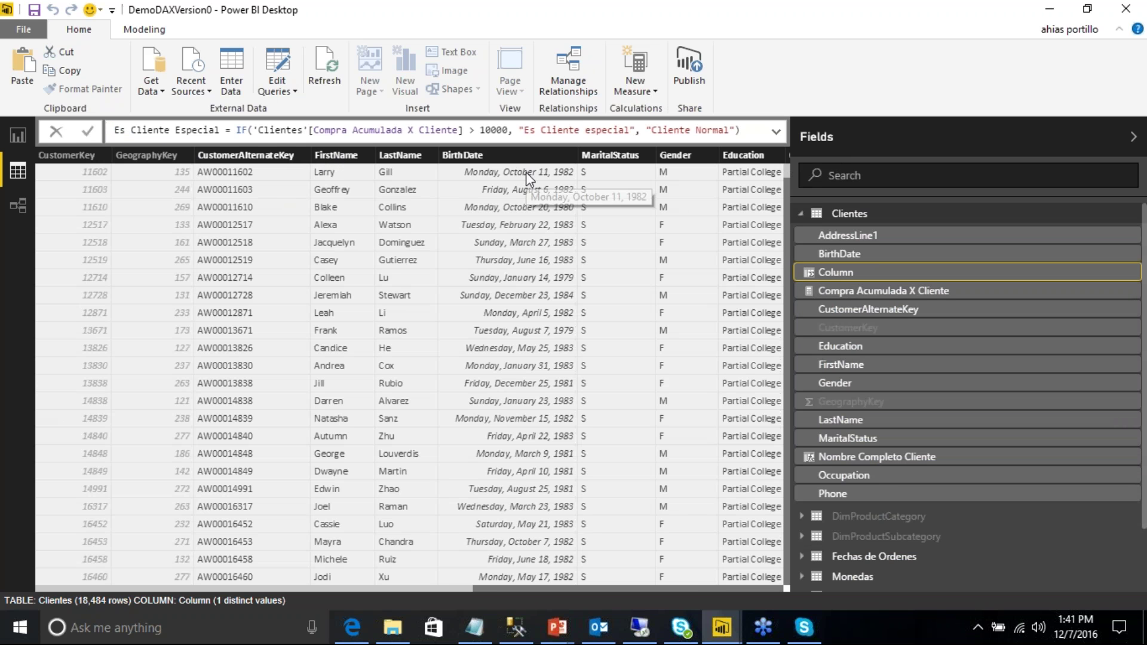
pyautogui.press('Return')
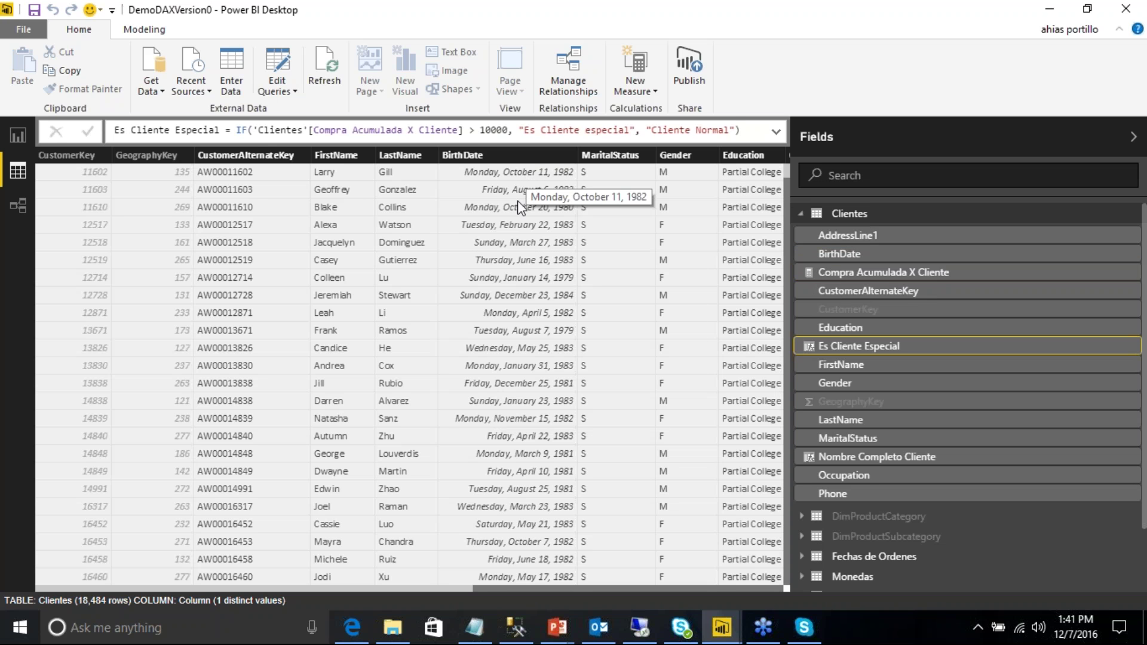
# Step: Narrow the customer table on report page 2 to about 855 wide and add a slicer on Es Cliente Especial beside it
pyautogui.click(17, 134)
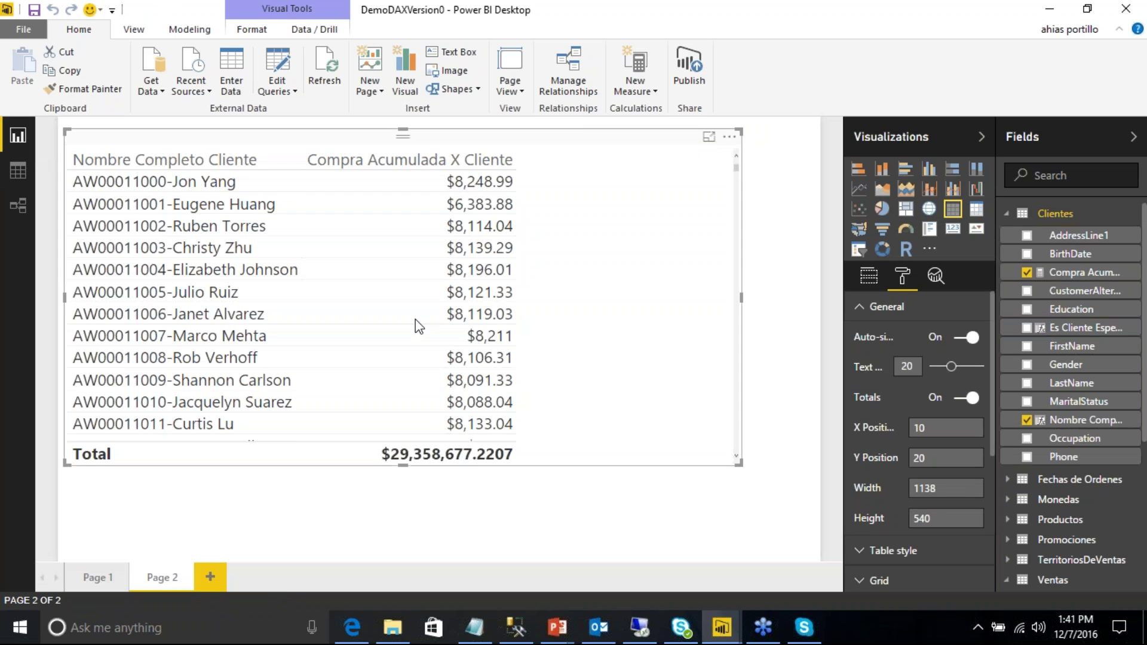
pyautogui.moveTo(741, 297); pyautogui.dragTo(573, 297)
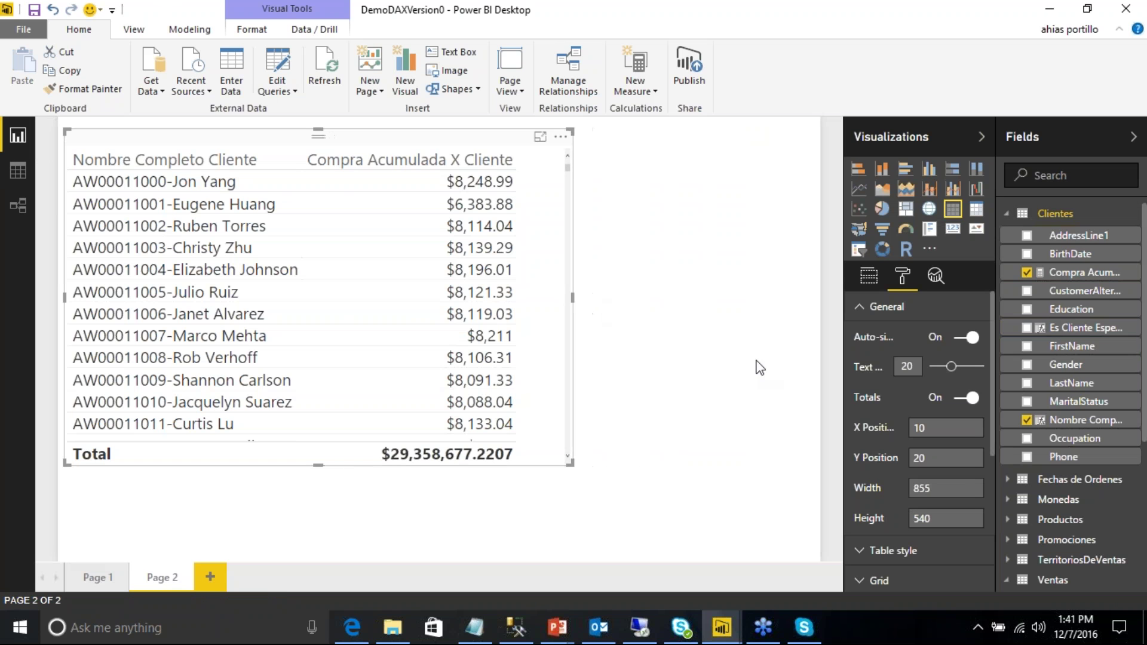
pyautogui.click(687, 306)
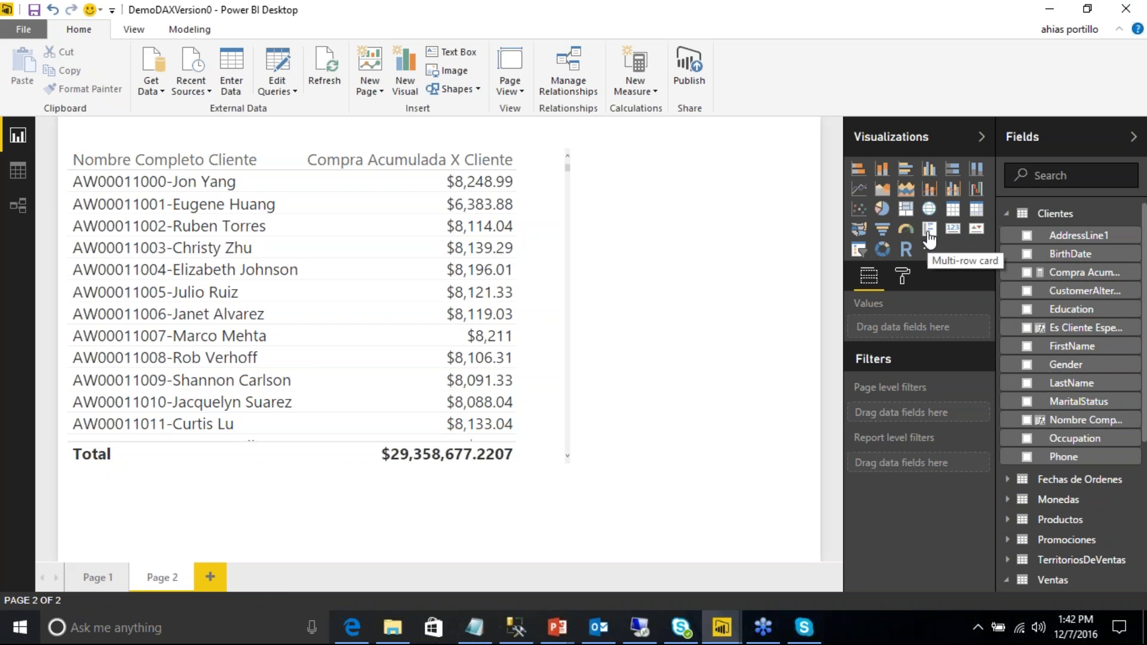
pyautogui.click(859, 251)
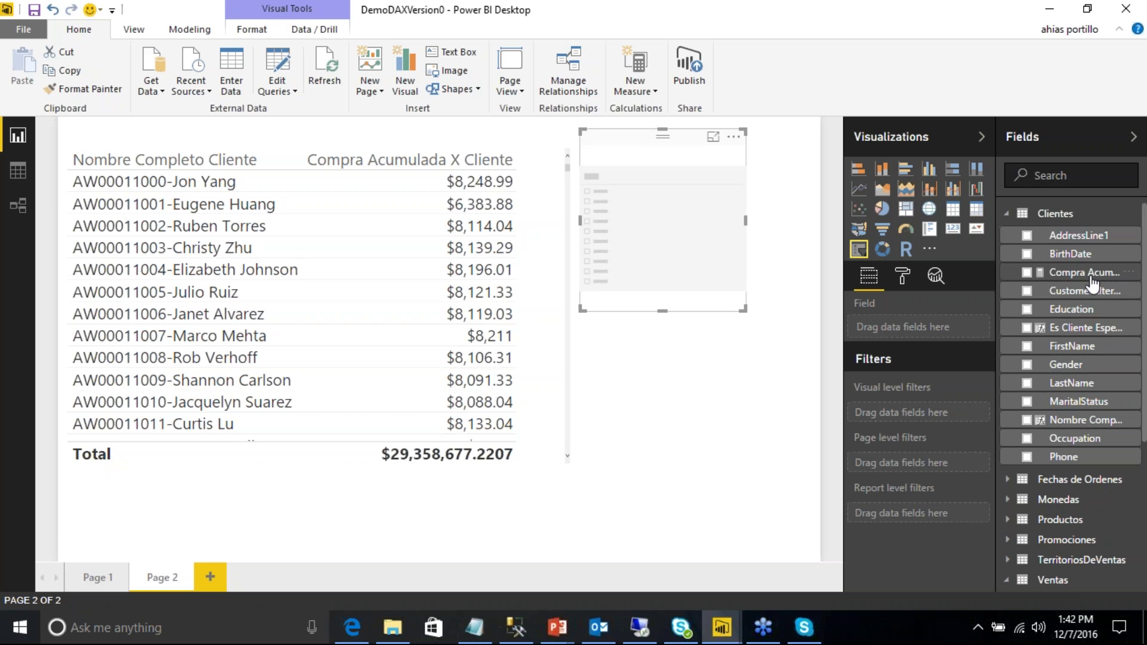
pyautogui.moveTo(1083, 336); pyautogui.dragTo(879, 323)
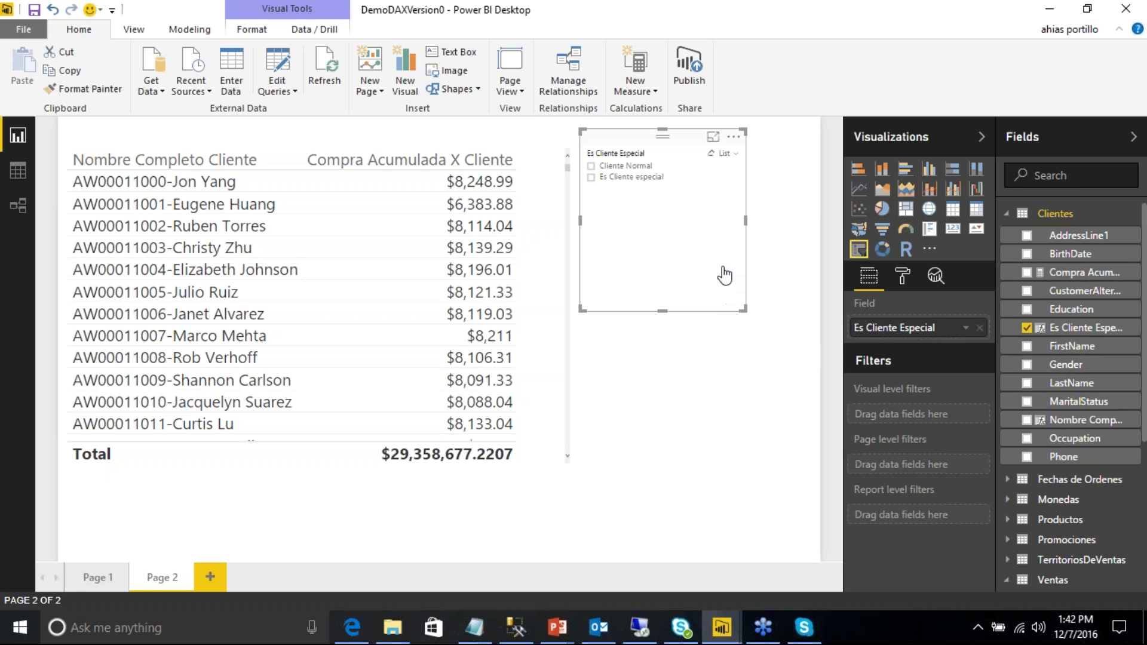
# Step: Filter the customer table to Es Cliente especial with the slicer and look through the listed purchase totals
pyautogui.click(593, 177)
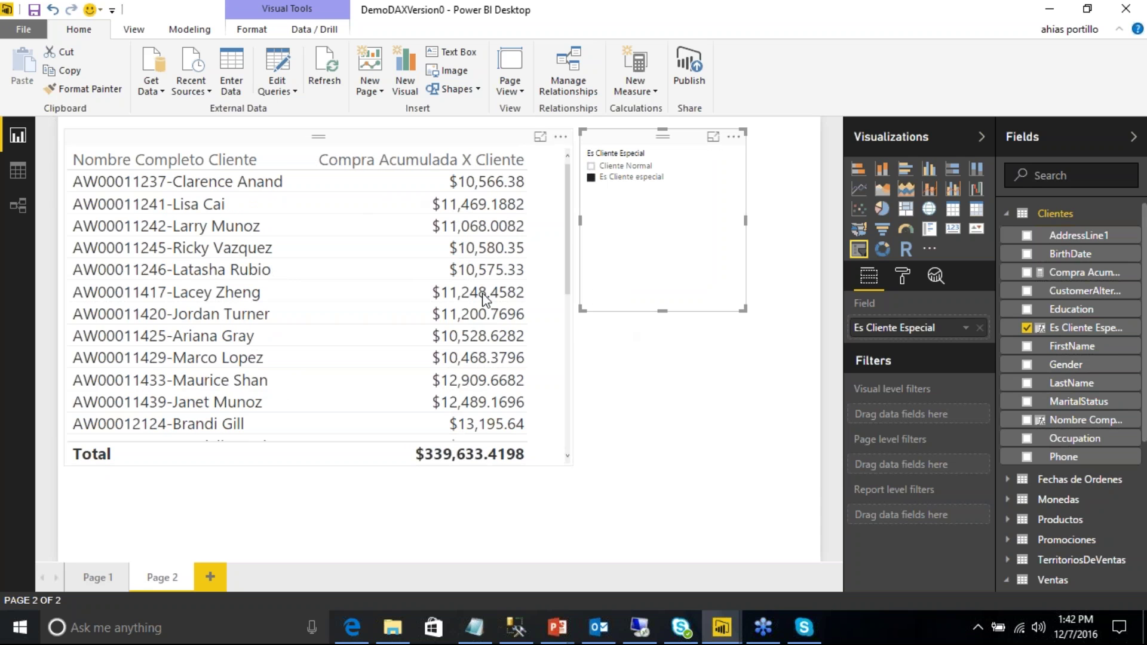
pyautogui.moveTo(567, 183); pyautogui.dragTo(567, 374)
pyautogui.click(555, 328)
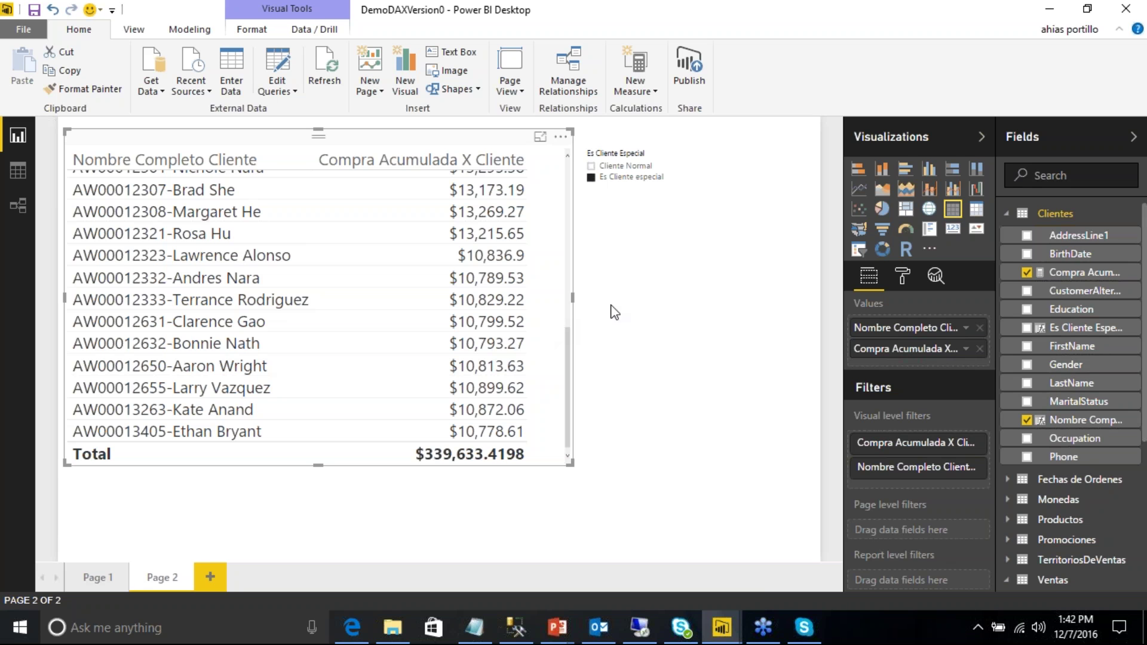
# Step: Switch to DAX.txt in Notepad, review the TOTALMTD formula under Funciones de fechas and copy the whole Acumulado en El Mes line
pyautogui.click(474, 627)
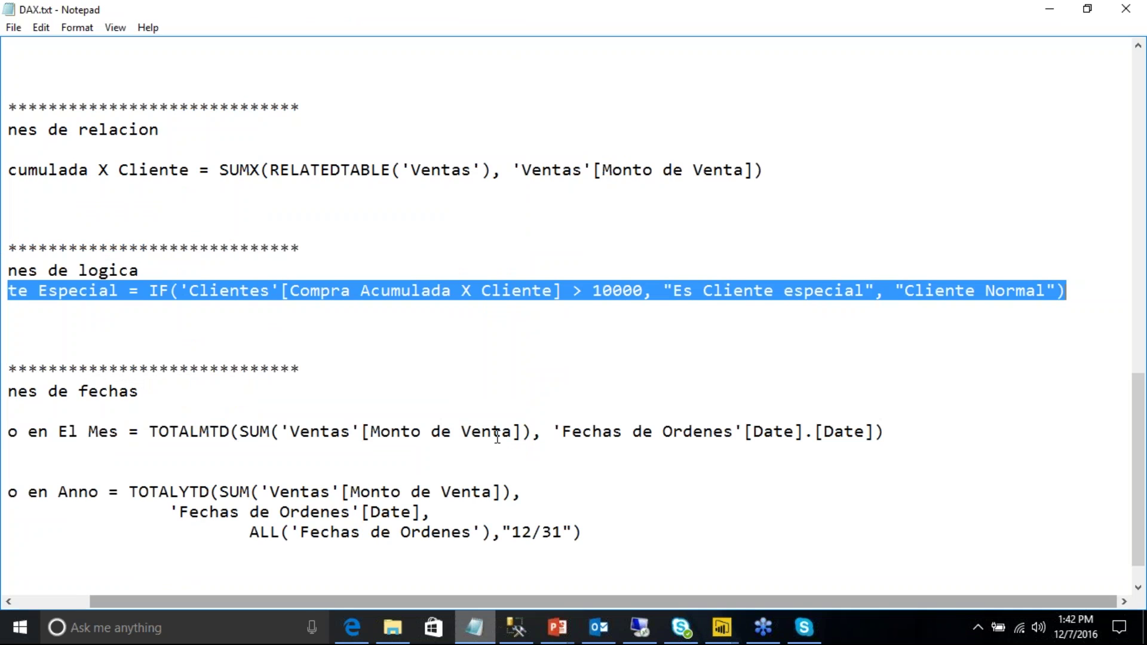
pyautogui.moveTo(651, 597); pyautogui.dragTo(370, 600)
pyautogui.click(168, 417)
pyautogui.scroll(-1, 161, 415)
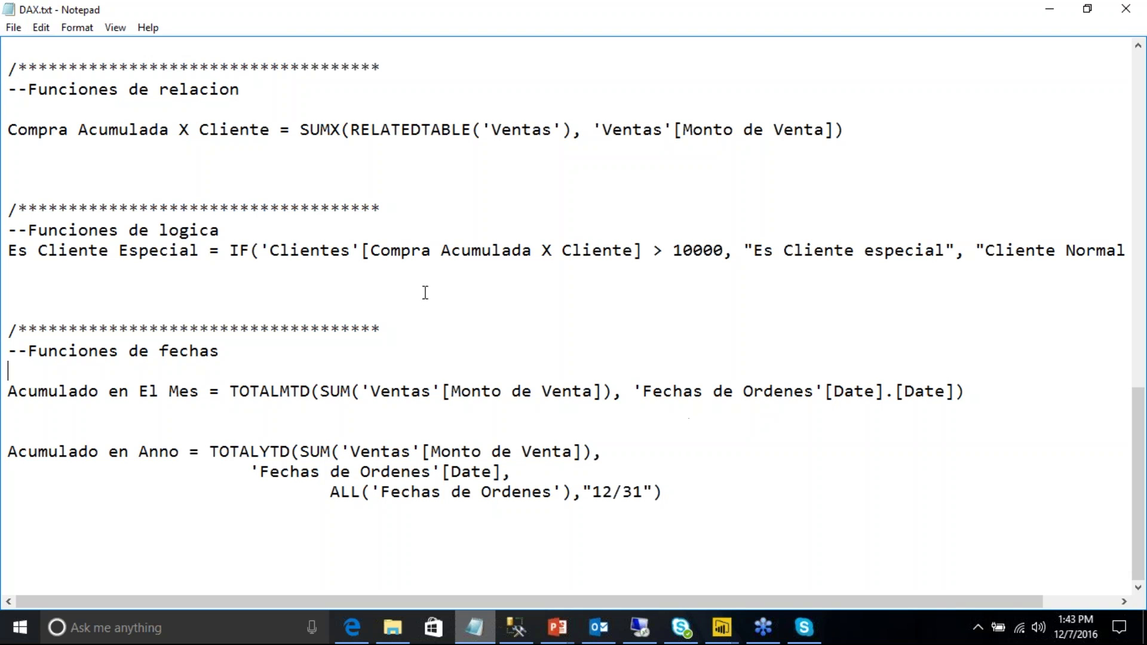
pyautogui.doubleClick(260, 392)
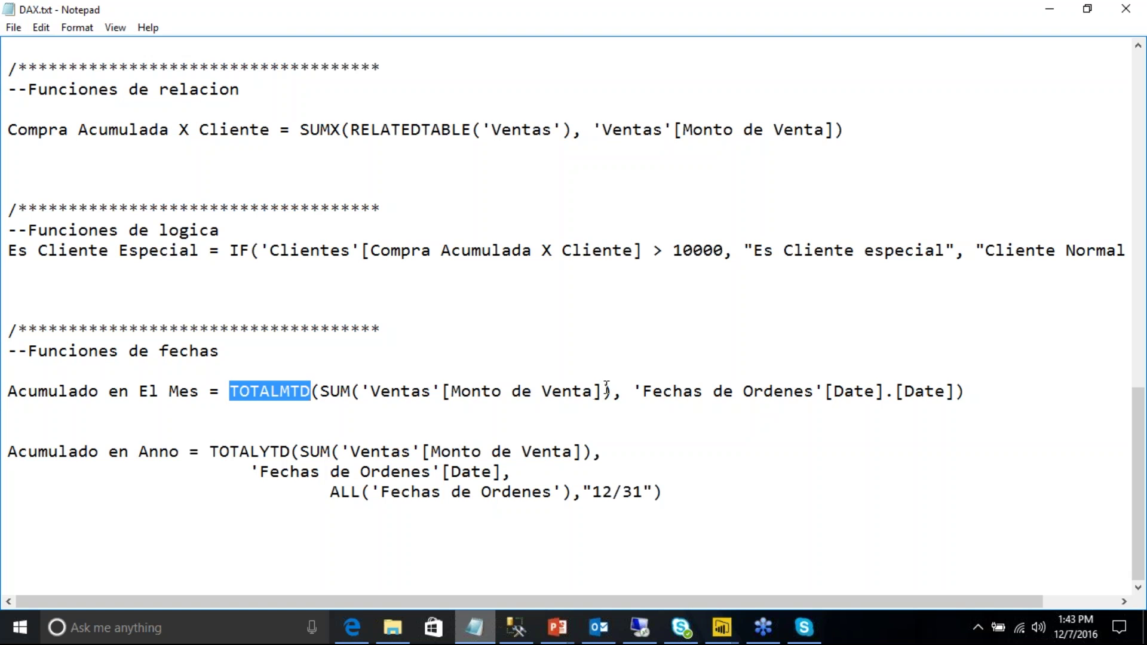
pyautogui.moveTo(614, 392); pyautogui.dragTo(324, 396)
pyautogui.click(696, 428)
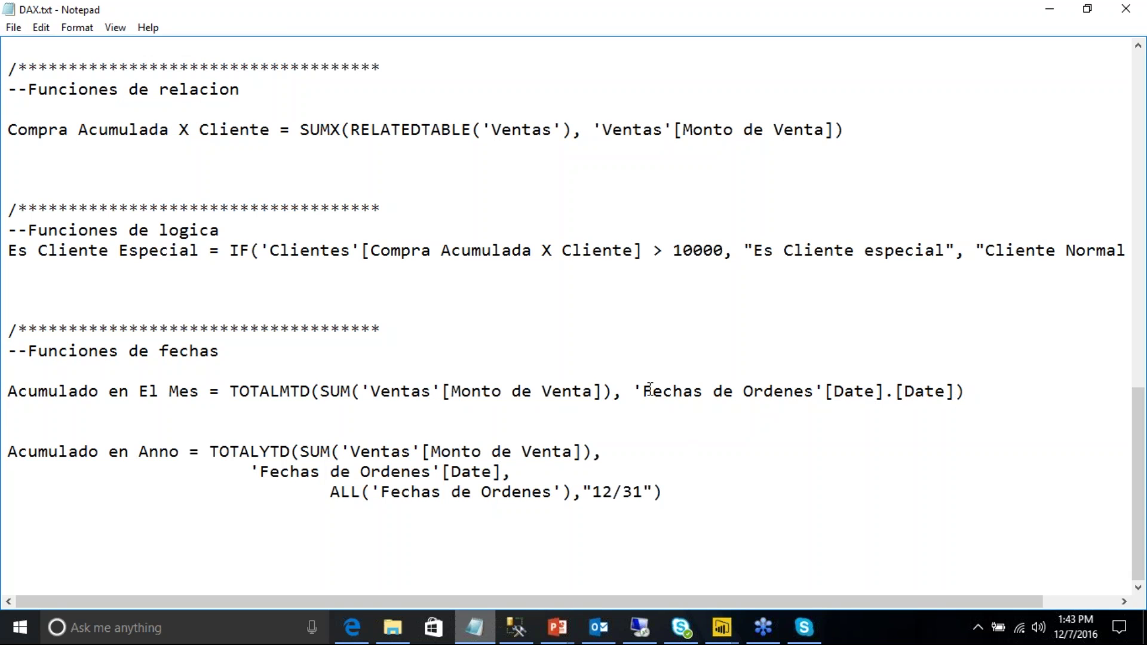
pyautogui.moveTo(990, 390); pyautogui.dragTo(9, 397)
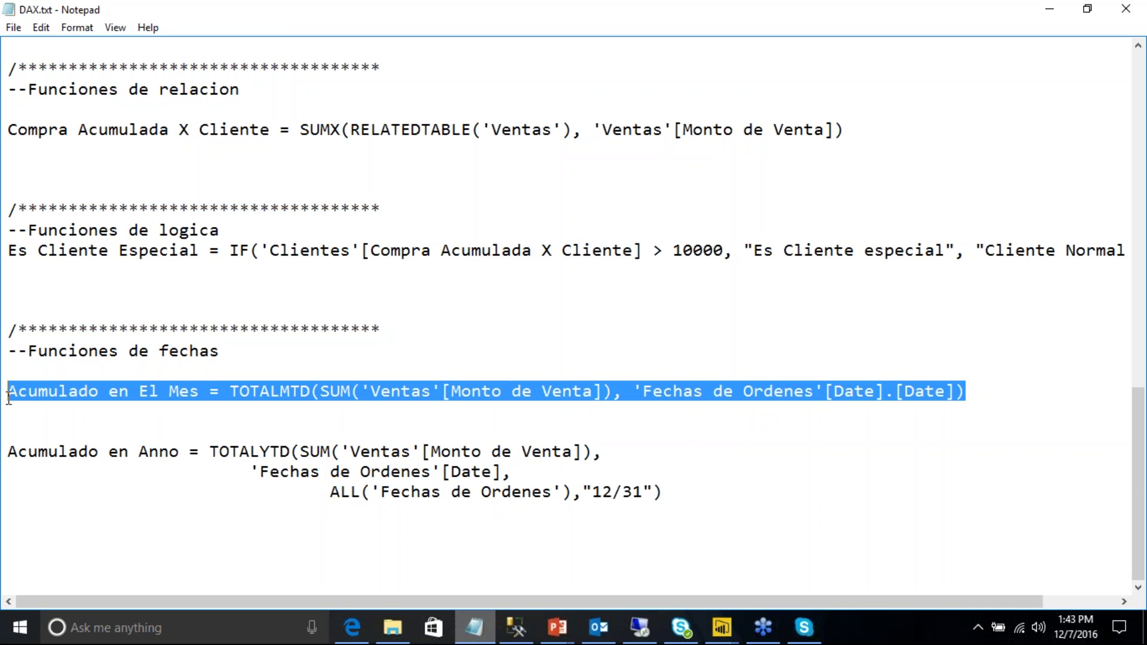
pyautogui.rightClick(143, 391)
pyautogui.click(170, 210)
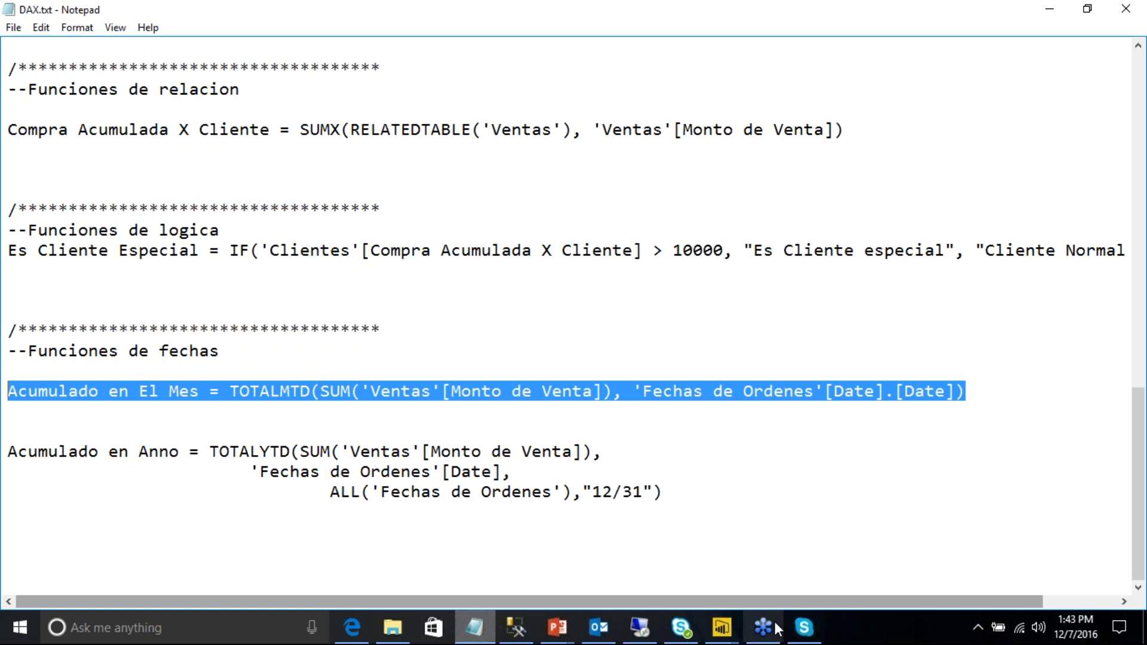
# Step: Back in DemoDAXVersion0 in Power BI, enter a new Ventas measure Acumulado en El Mes = TOTALMTD(SUM('Ventas'[Monto de Venta]), 'Fechas de Ordenes'[Date].[Date])
pyautogui.click(722, 628)
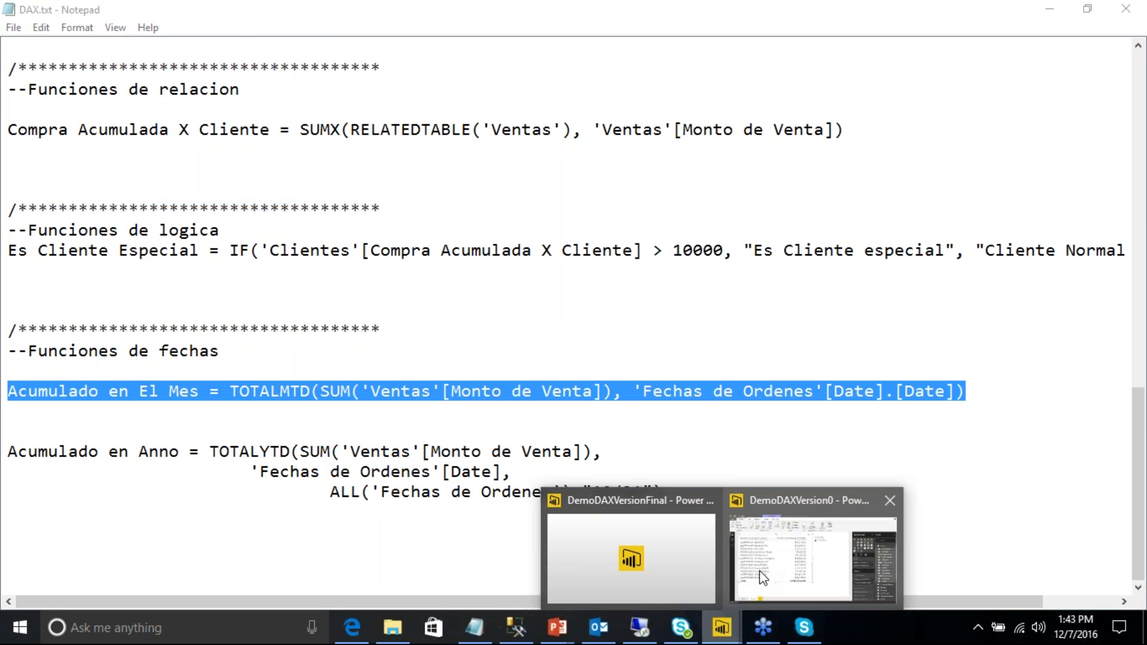
pyautogui.click(759, 571)
pyautogui.click(27, 167)
pyautogui.click(802, 214)
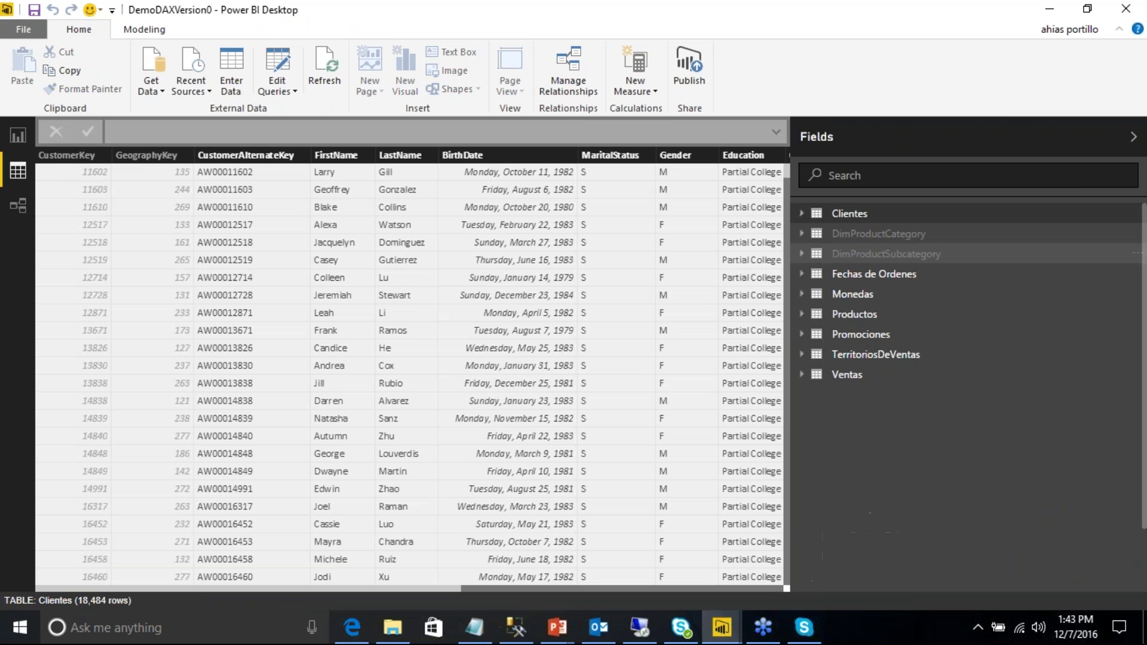
pyautogui.click(876, 377)
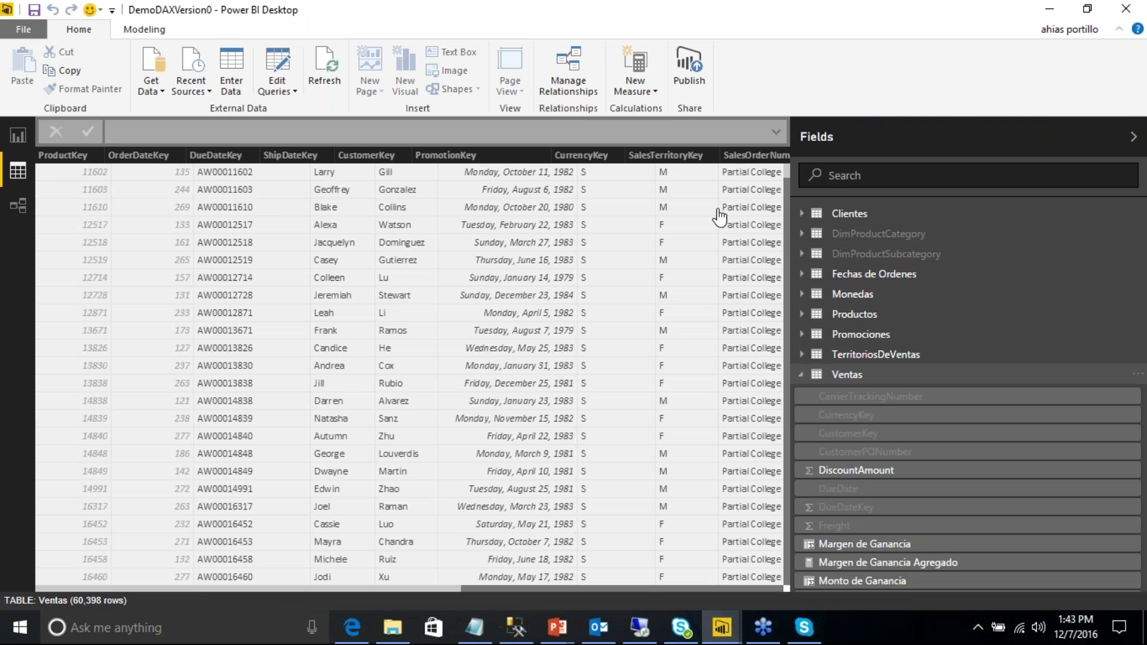
pyautogui.click(635, 86)
pyautogui.click(668, 114)
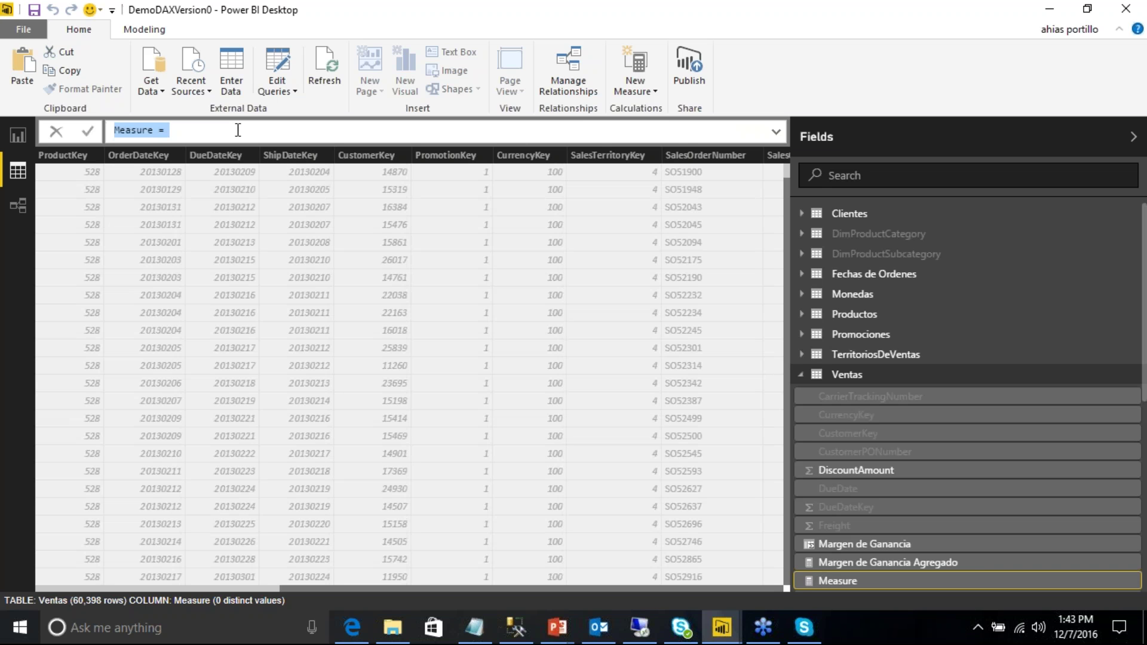
pyautogui.hotkey('ctrl', 'v')
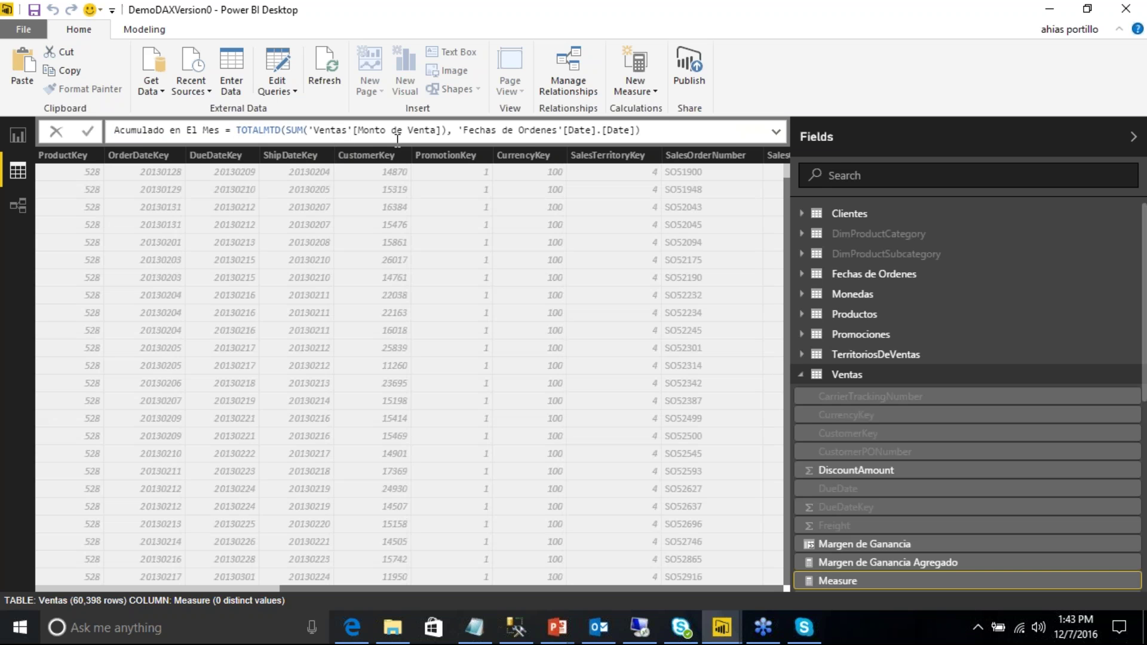
# Step: Re-pick the .[Date] part that ends the Acumulado en El Mes formula and commit the measure to the Ventas table
pyautogui.click(635, 131)
pyautogui.moveTo(635, 130); pyautogui.dragTo(598, 130)
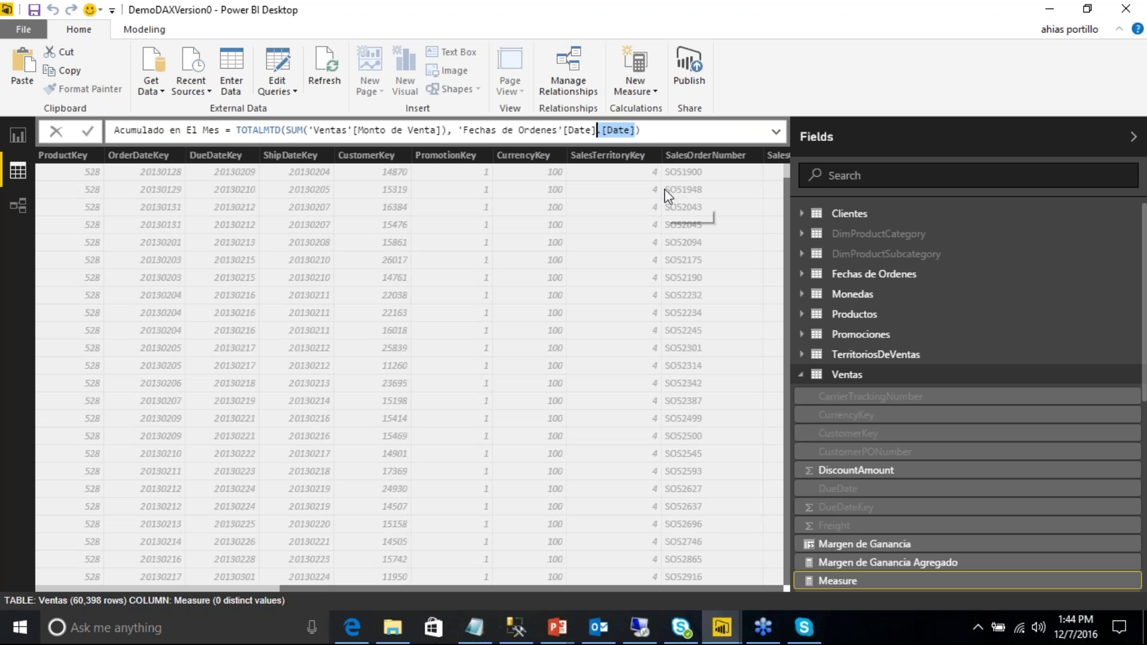
pyautogui.press('BackSpace')
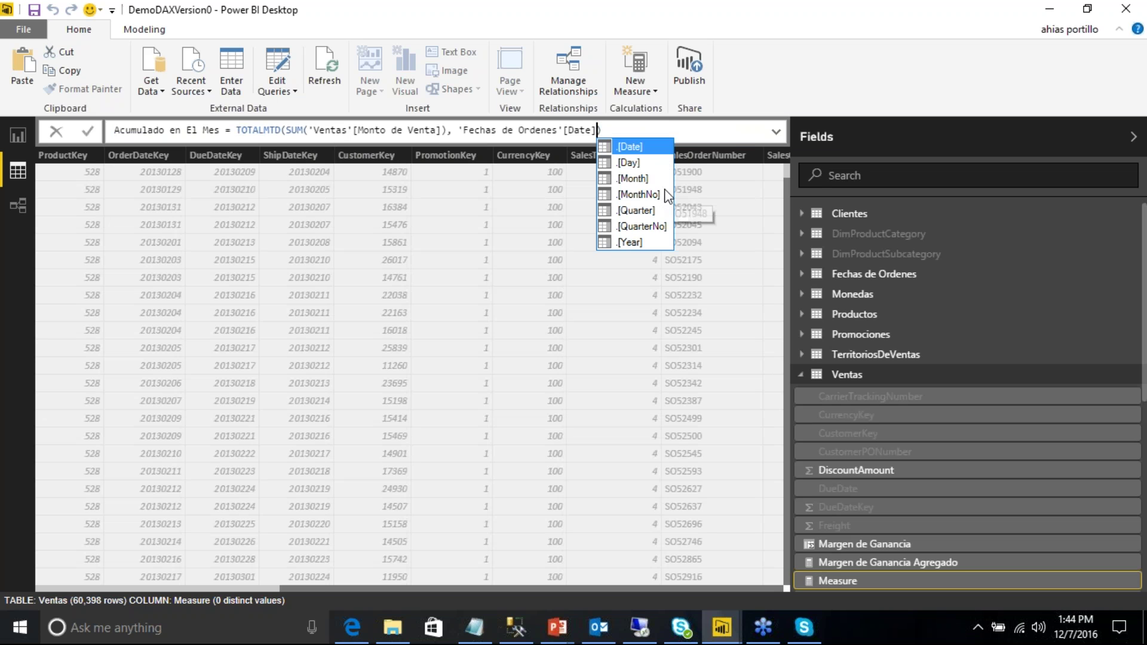
pyautogui.click(648, 148)
pyautogui.click(664, 132)
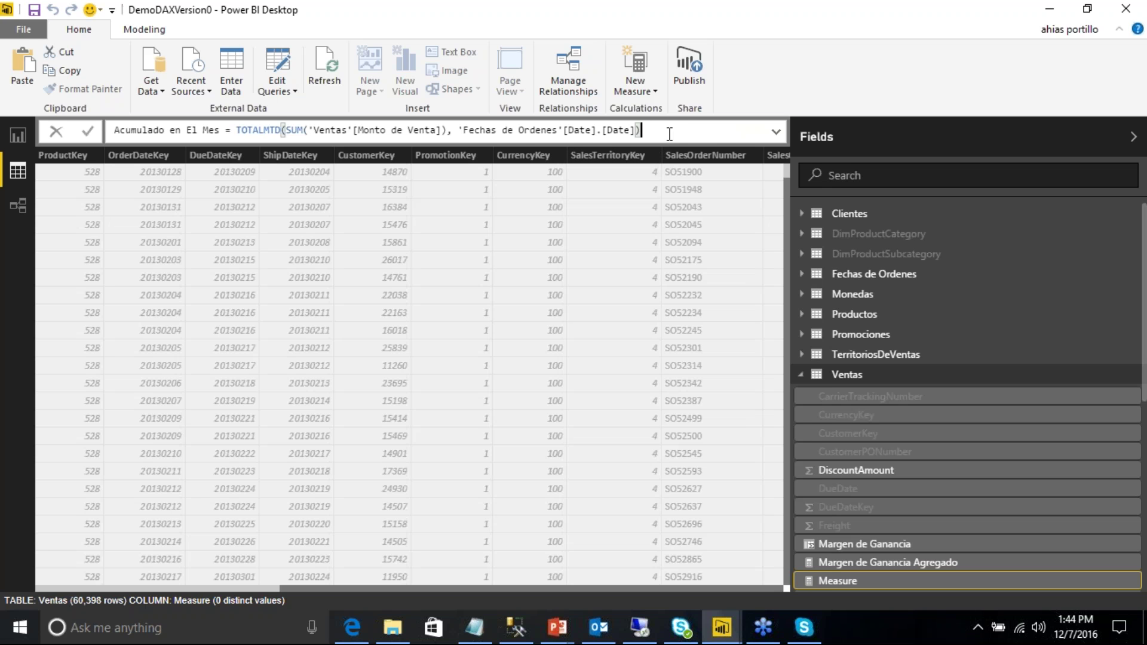
pyautogui.moveTo(671, 136); pyautogui.dragTo(121, 130)
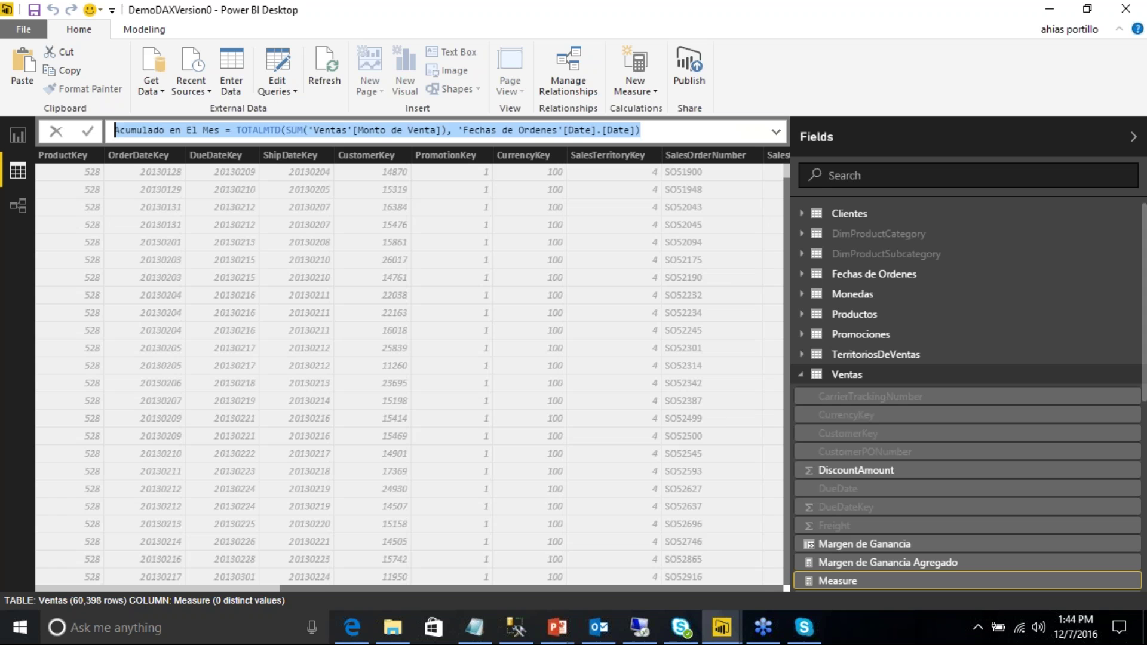
pyautogui.press('Return')
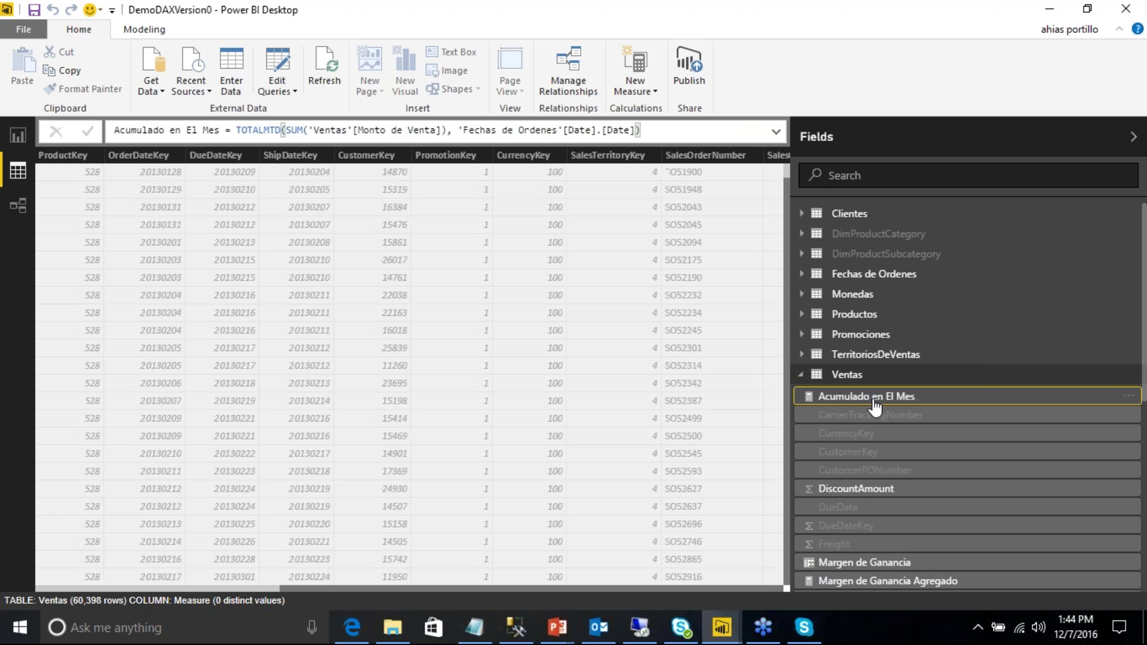
# Step: Add an empty table visual to report page 3 and enlarge it to about 671 by 471
pyautogui.click(17, 135)
pyautogui.click(216, 574)
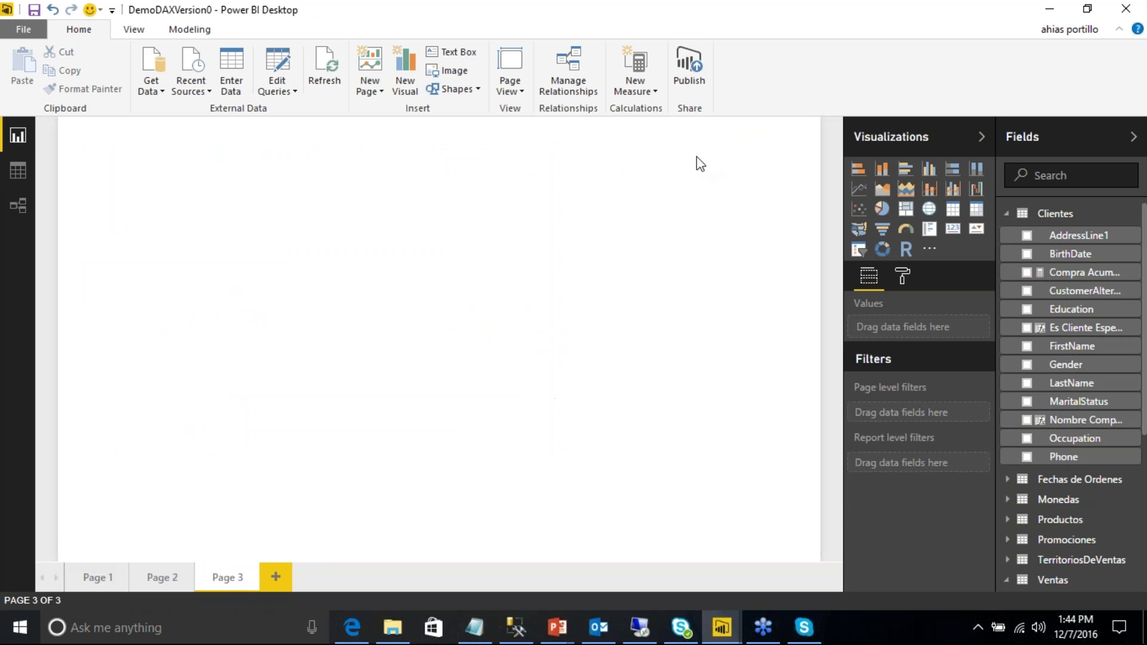
pyautogui.click(953, 219)
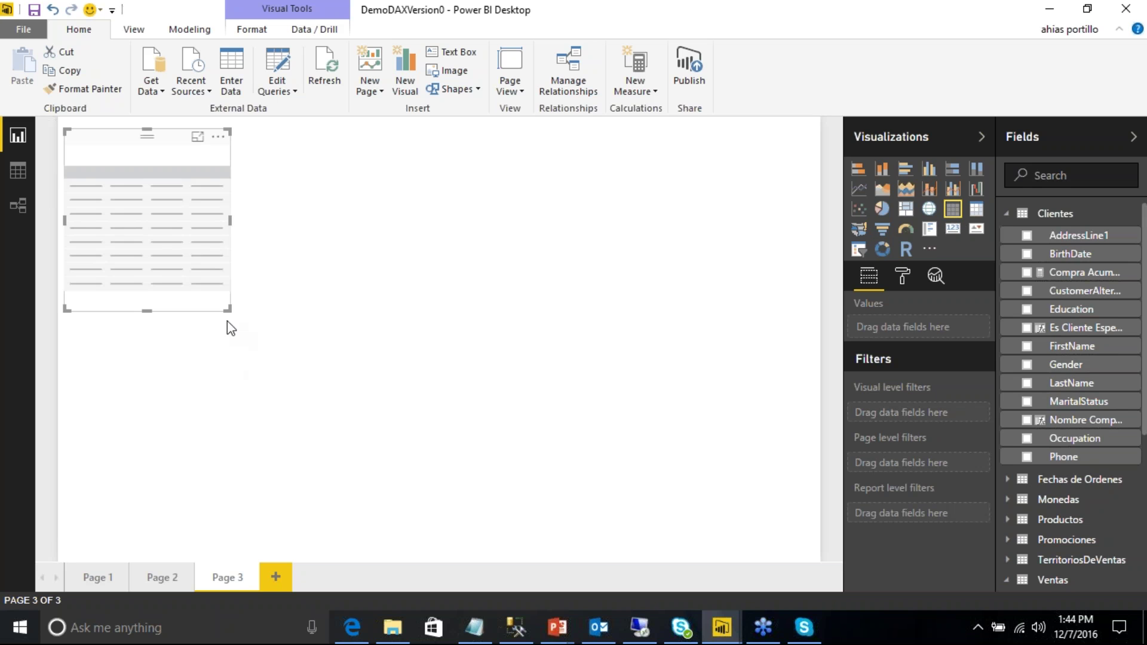
pyautogui.moveTo(225, 309); pyautogui.dragTo(460, 422)
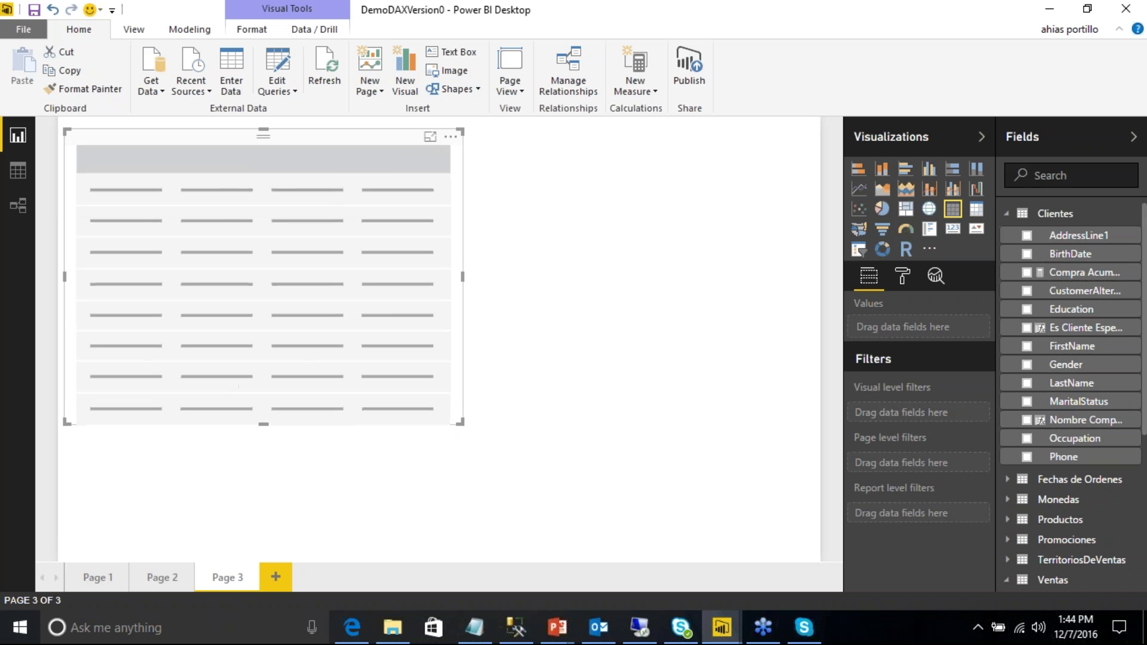
# Step: Fill the page 3 table with the Date hierarchy from Fechas de Ordenes
pyautogui.click(1007, 213)
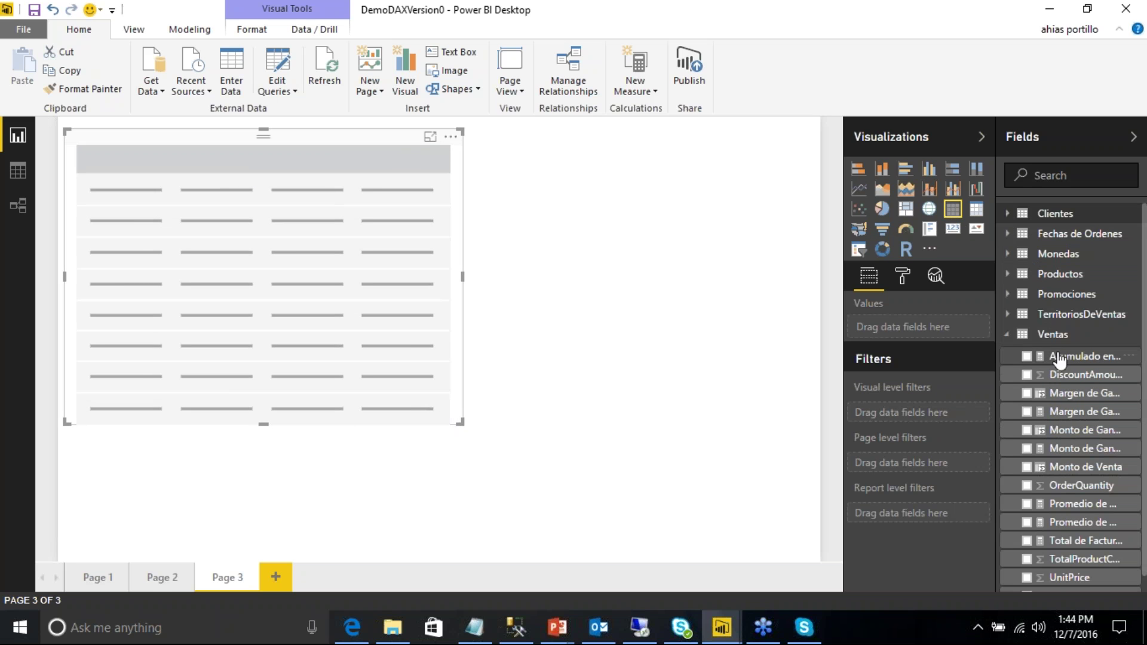
pyautogui.click(1008, 233)
pyautogui.moveTo(1057, 255); pyautogui.dragTo(912, 327)
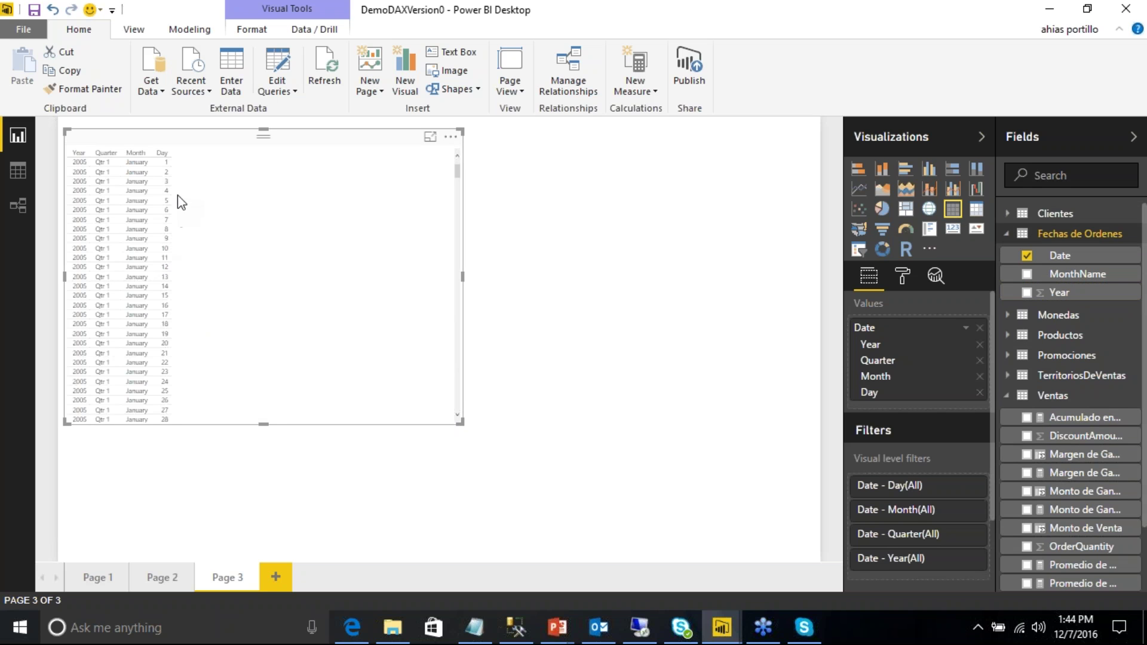
pyautogui.scroll(-1, 179, 224)
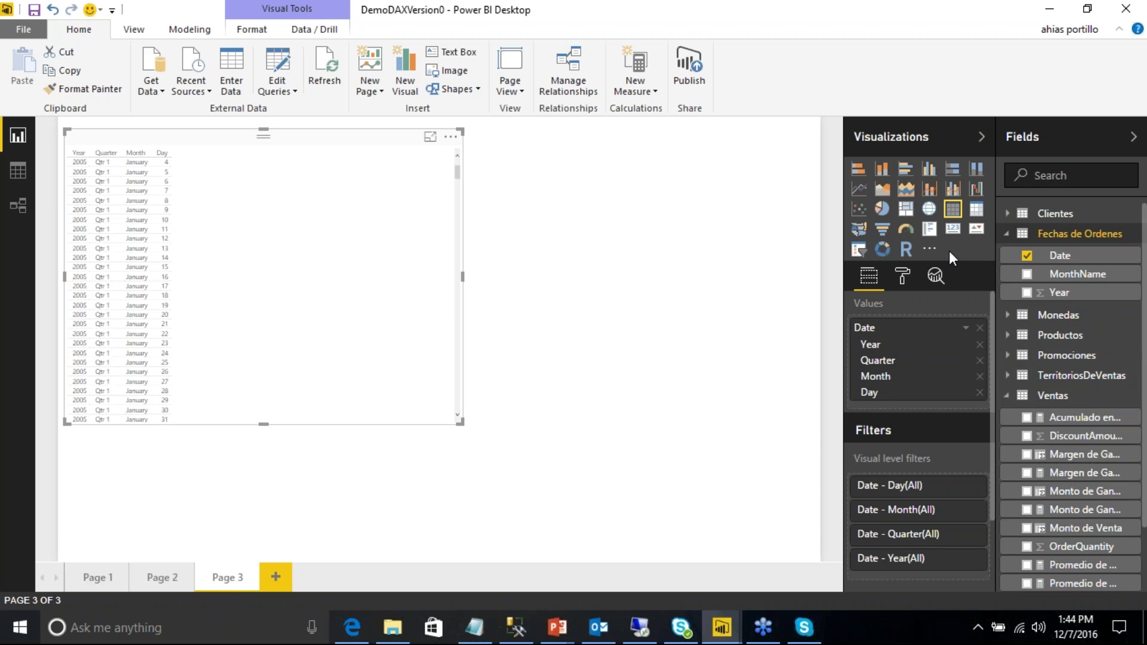
# Step: Add a slicer on Year from Fechas de Ordenes, filter it to 2013 and move it further away from the table
pyautogui.click(791, 284)
pyautogui.click(859, 249)
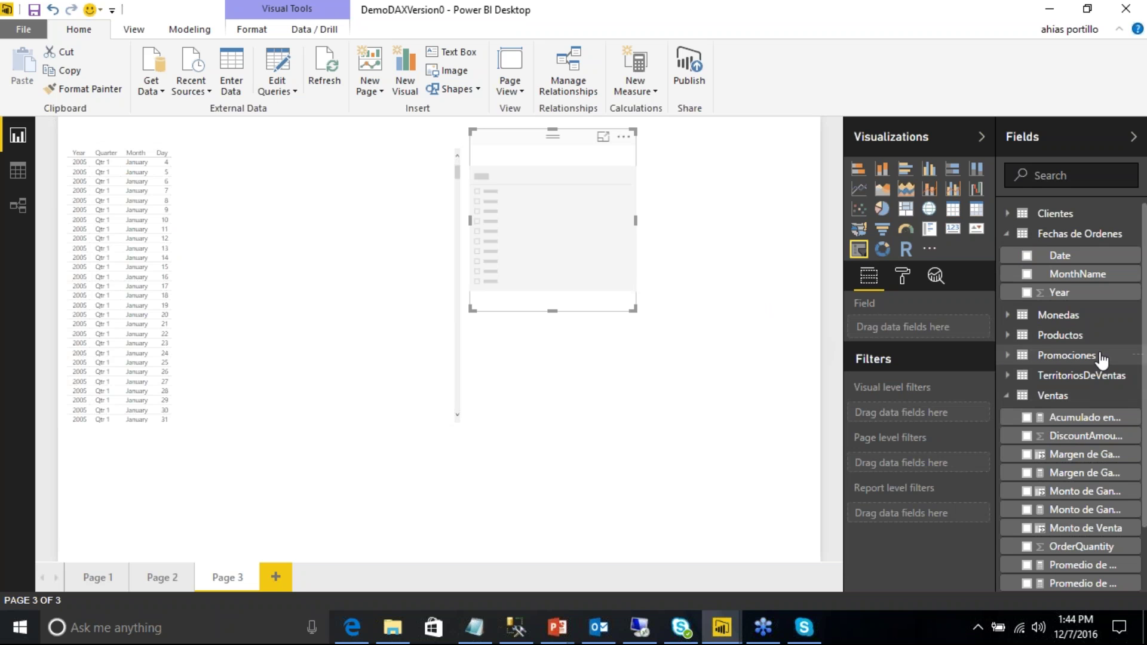
pyautogui.moveTo(1045, 296); pyautogui.dragTo(940, 329)
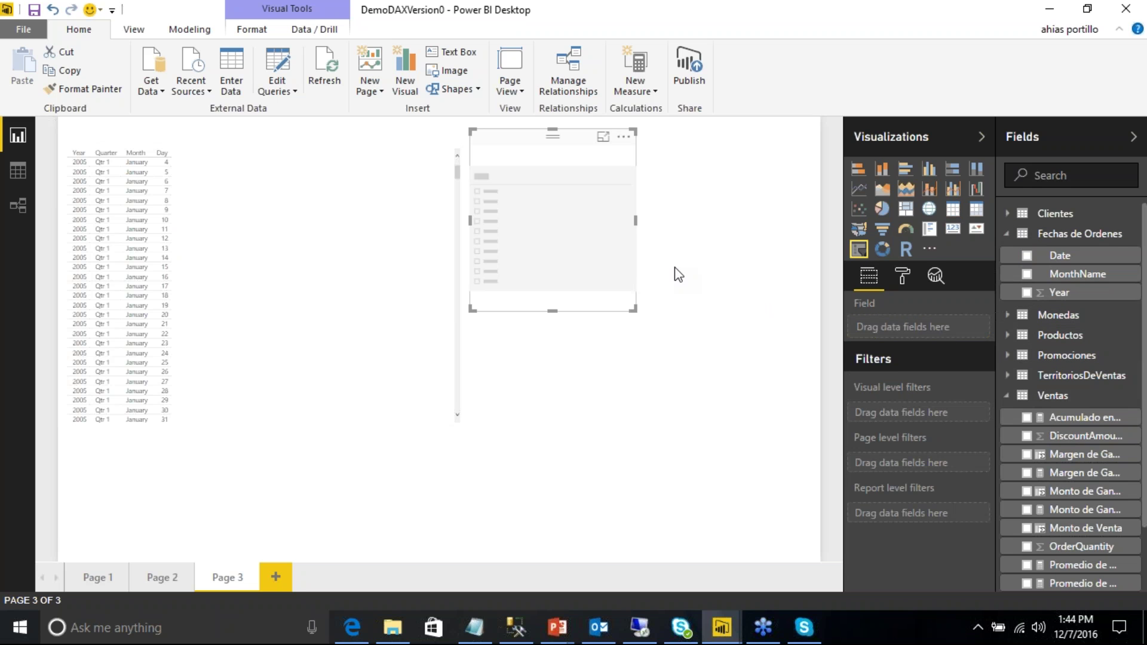
pyautogui.click(482, 256)
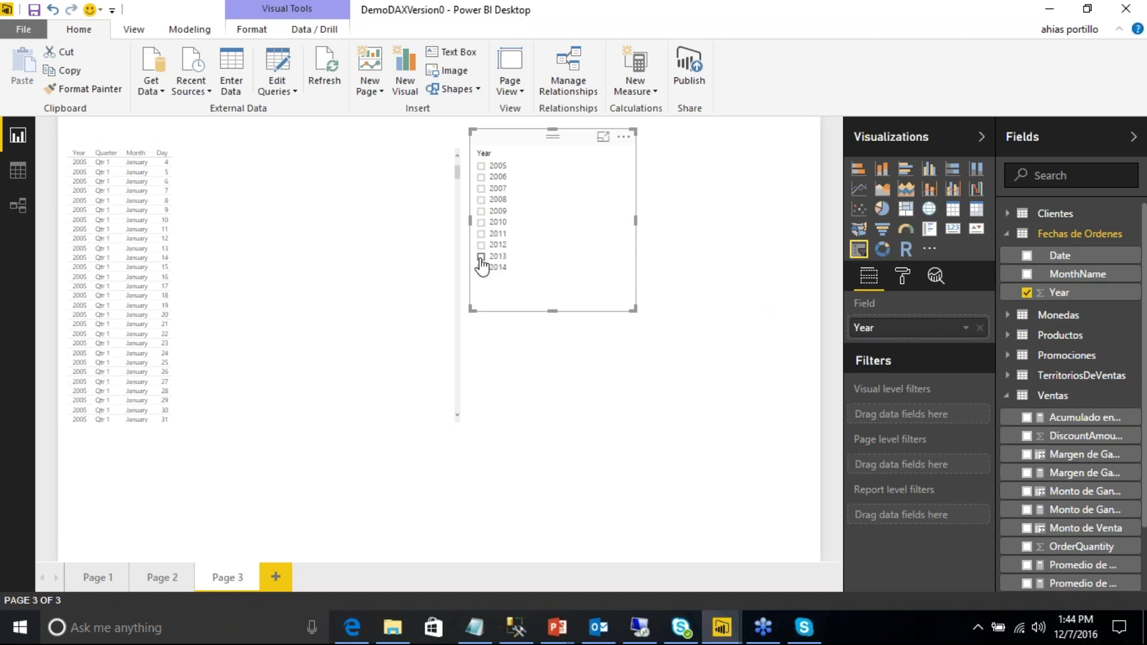
pyautogui.moveTo(506, 145); pyautogui.dragTo(592, 158)
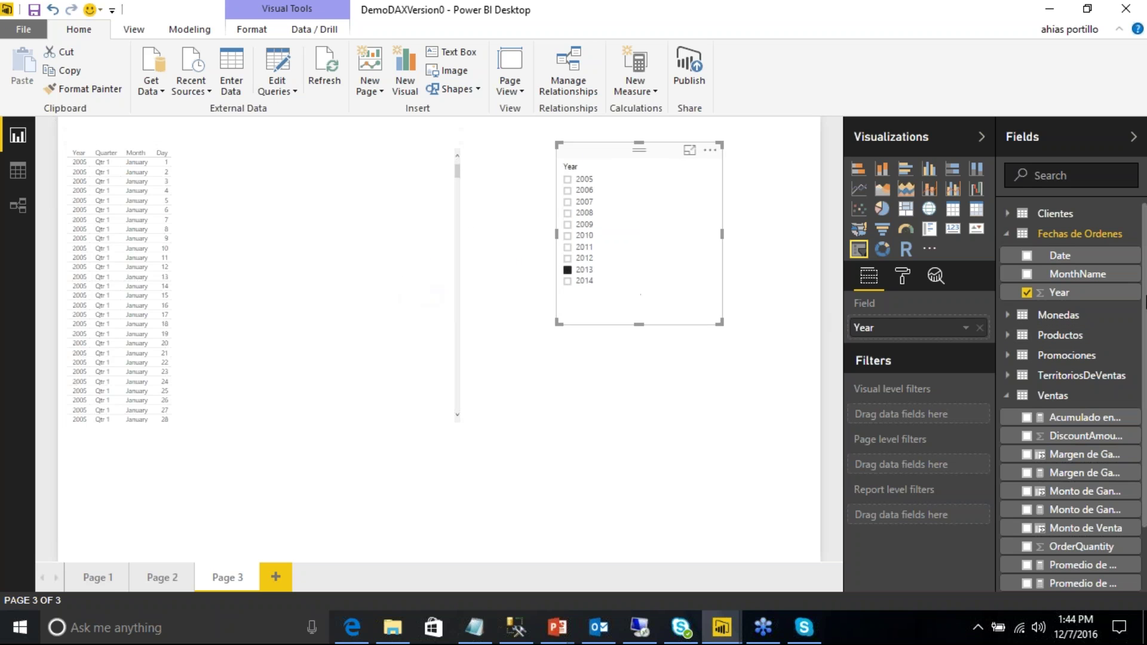
pyautogui.click(1007, 236)
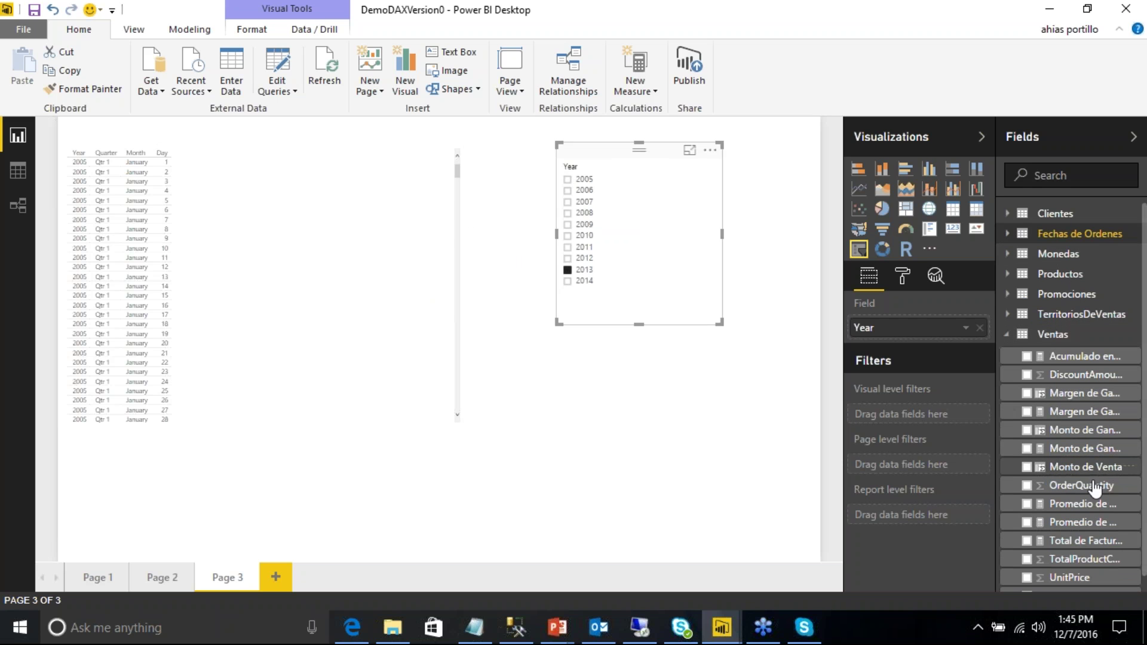
pyautogui.moveTo(1087, 474); pyautogui.dragTo(921, 352)
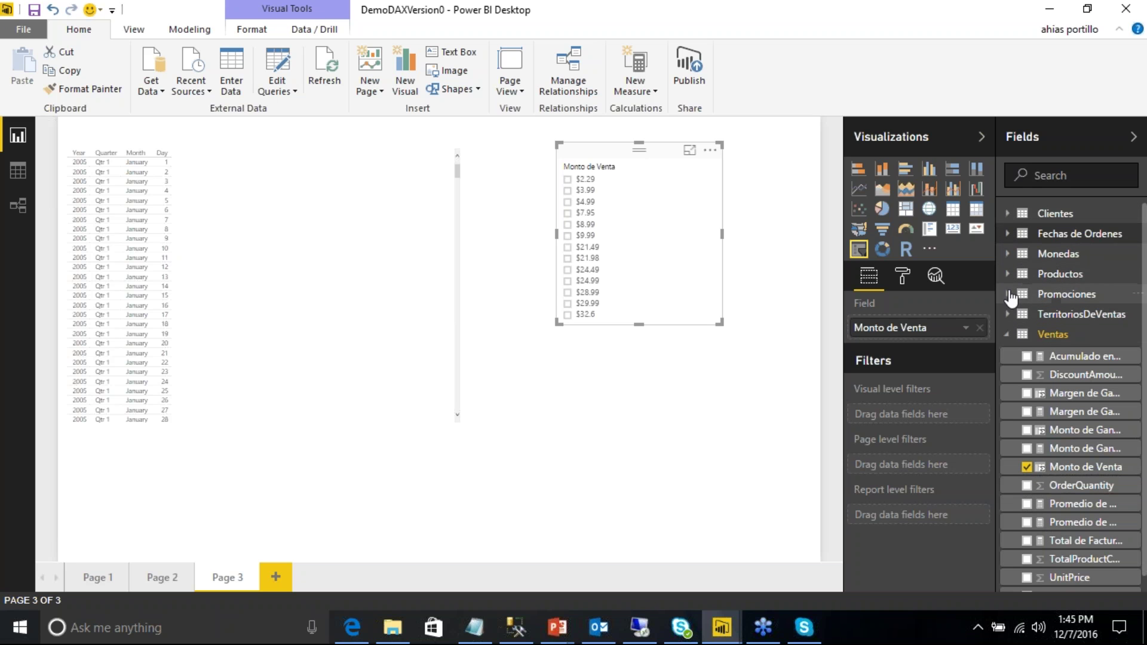
pyautogui.click(1017, 239)
pyautogui.moveTo(1052, 293); pyautogui.dragTo(972, 327)
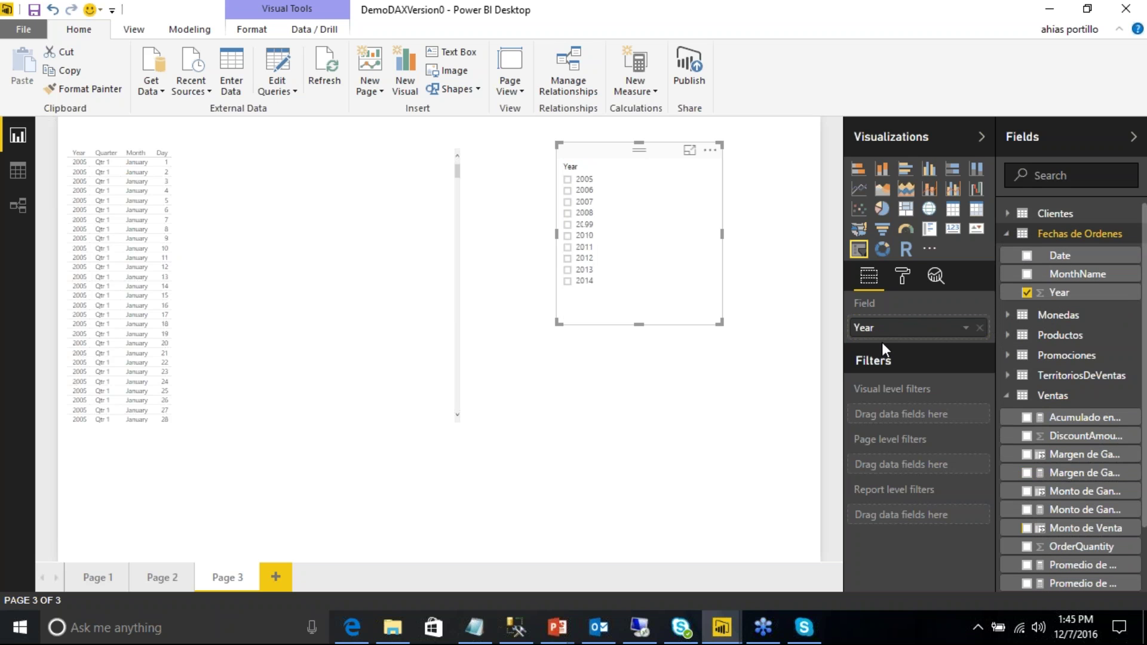
pyautogui.click(568, 270)
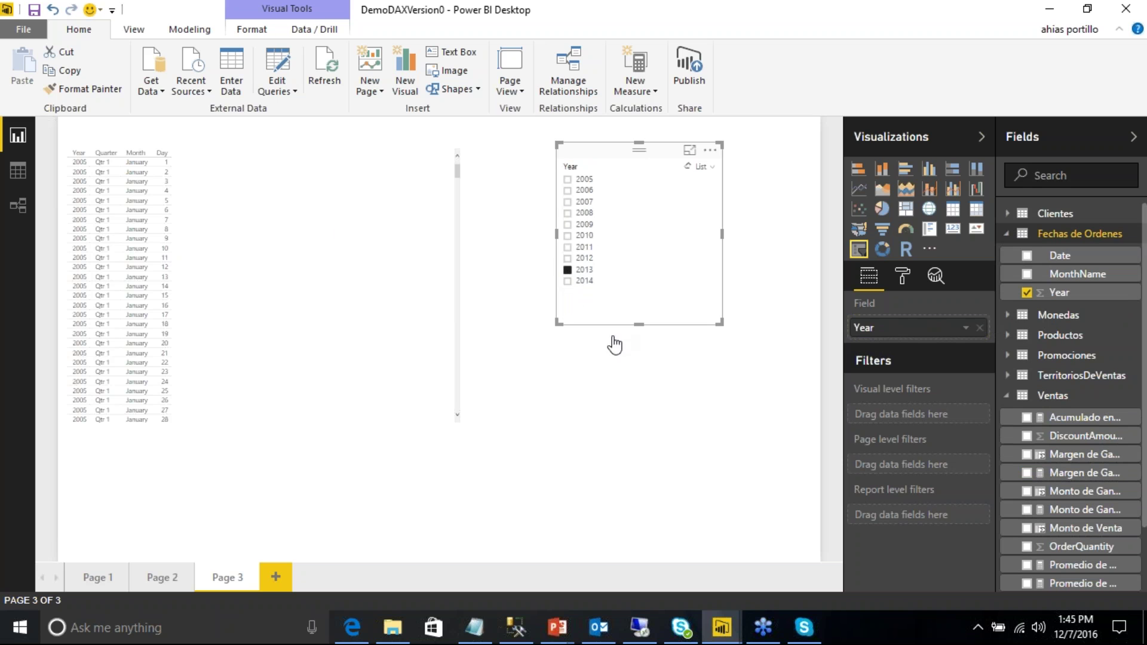
# Step: Add Monto de Venta from Ventas to the date table and summarize it as a sum
pyautogui.click(287, 218)
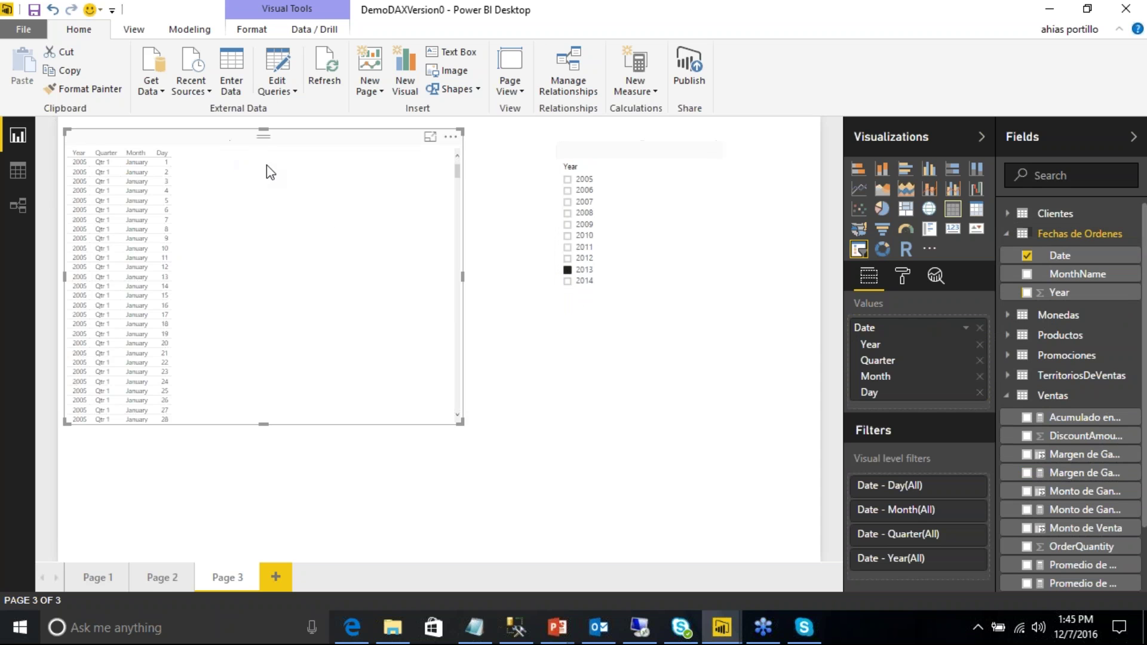
pyautogui.scroll(-2, 1119, 389)
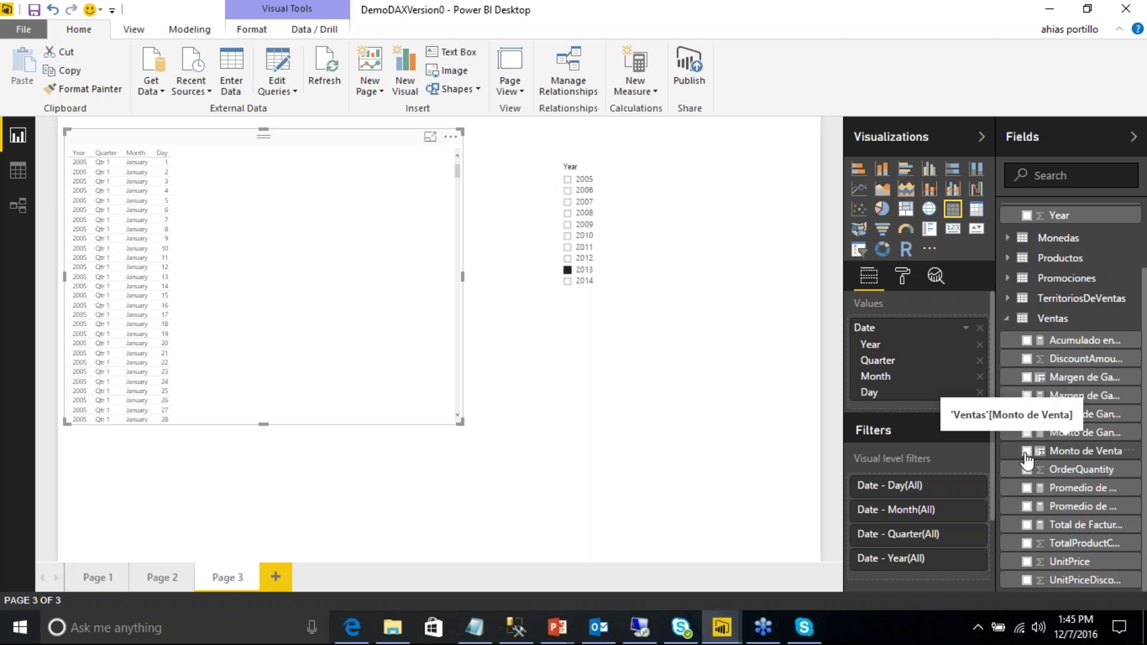
pyautogui.moveTo(1027, 460); pyautogui.dragTo(913, 406)
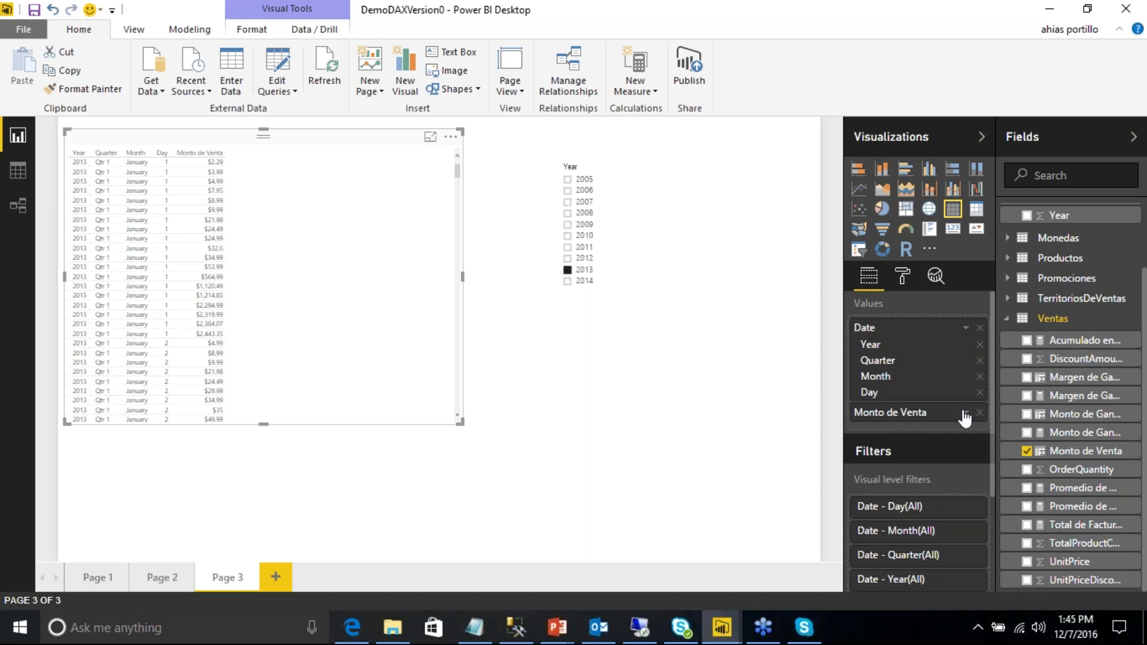
pyautogui.click(966, 413)
pyautogui.click(1002, 195)
# Step: Move the Year slicer to the page's upper right corner and set the table's text size to 14
pyautogui.moveTo(597, 156); pyautogui.dragTo(696, 142)
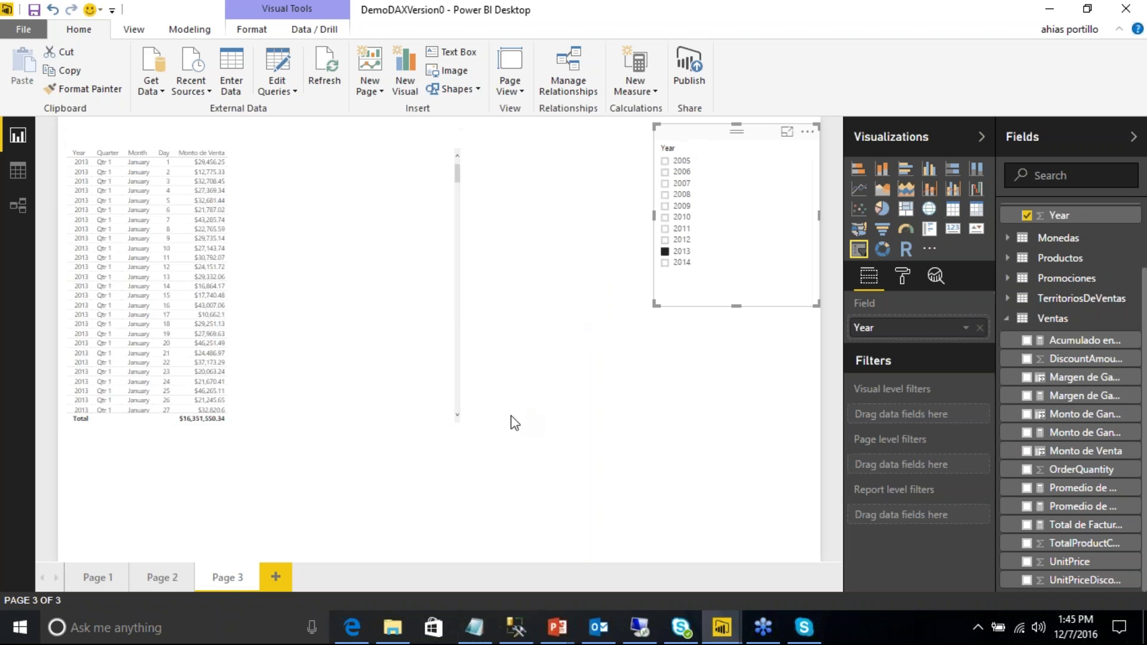
pyautogui.click(270, 302)
pyautogui.click(902, 276)
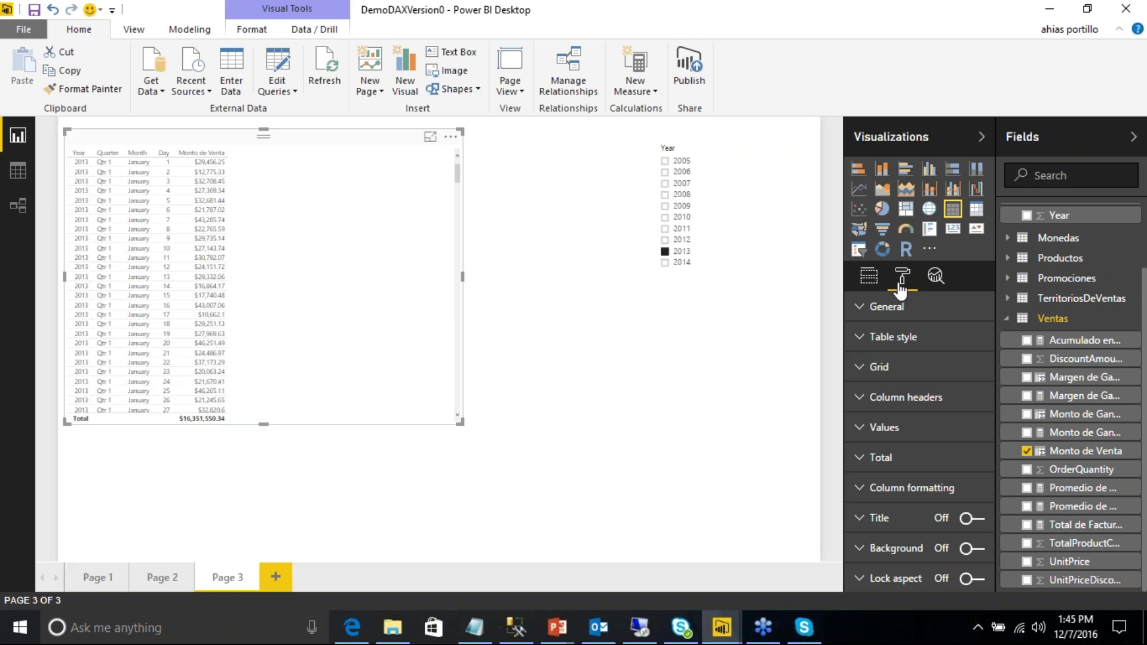
pyautogui.click(862, 307)
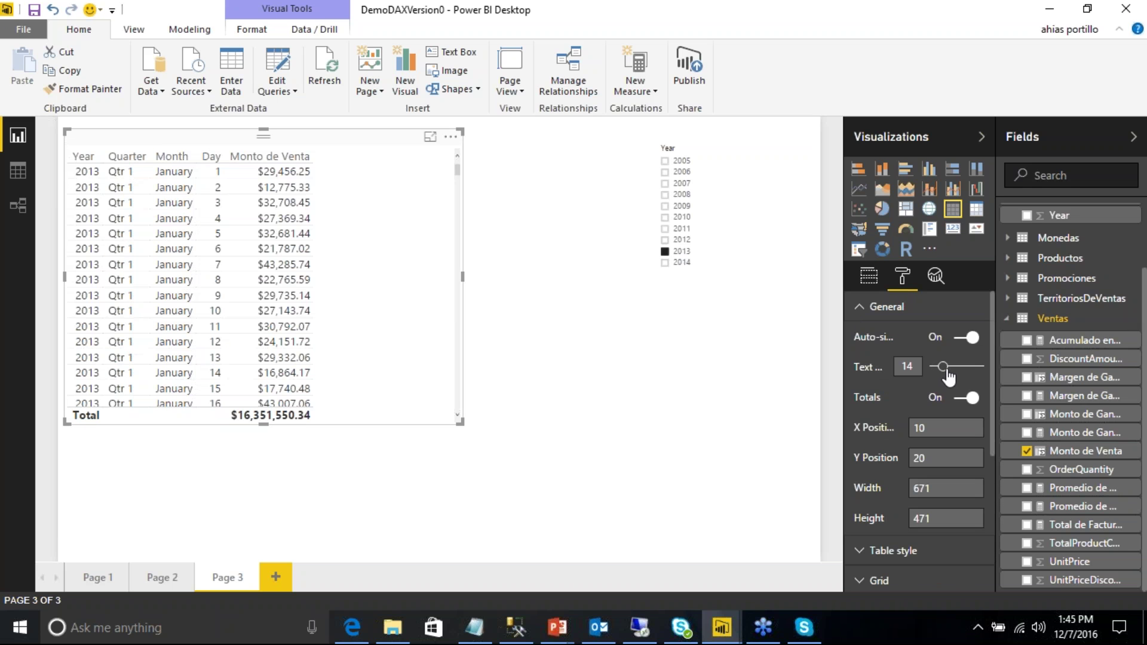
pyautogui.click(622, 404)
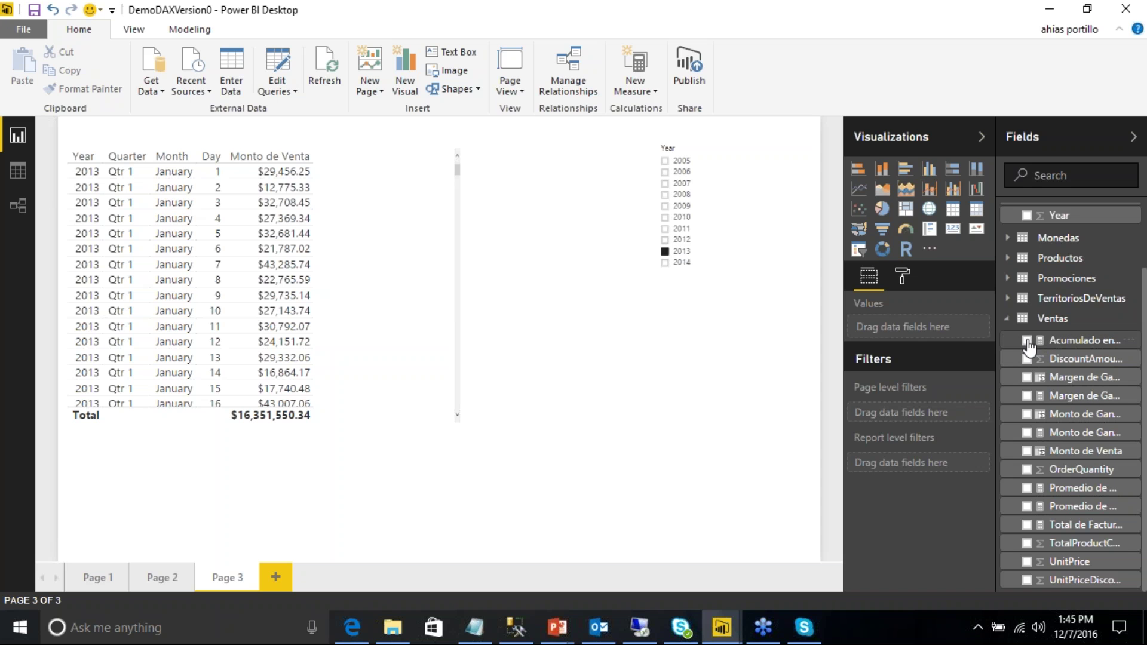
# Step: Add the Acumulado en El Mes measure to the date table and examine its daily accumulation from January into February
pyautogui.moveTo(1028, 347); pyautogui.dragTo(589, 395)
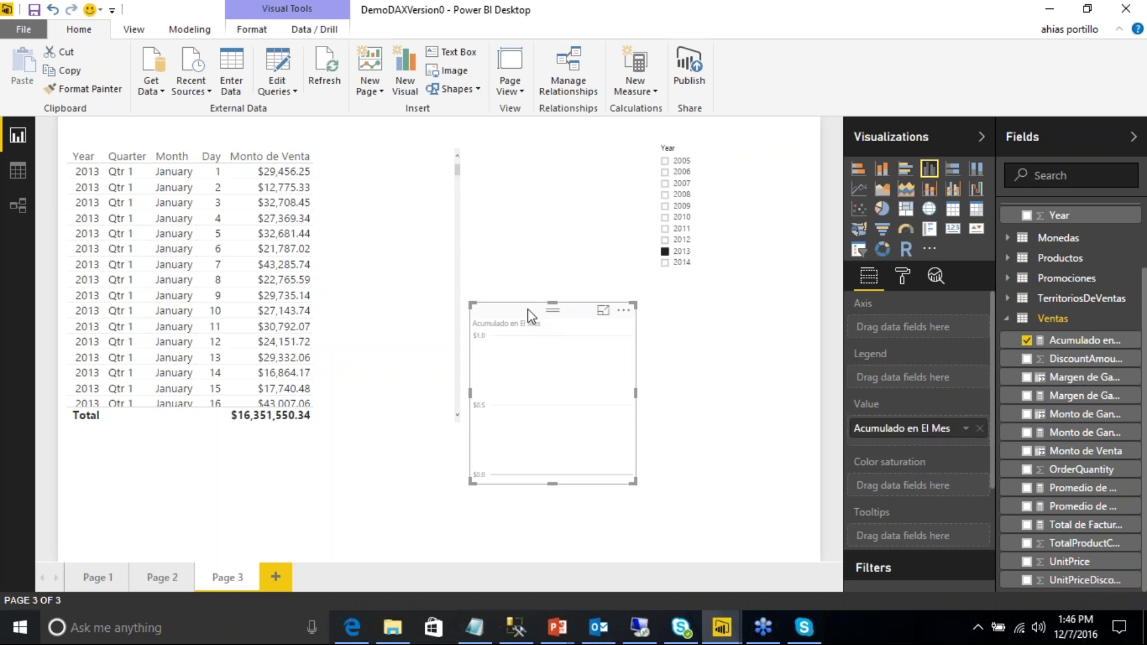
pyautogui.press('Delete')
pyautogui.click(364, 215)
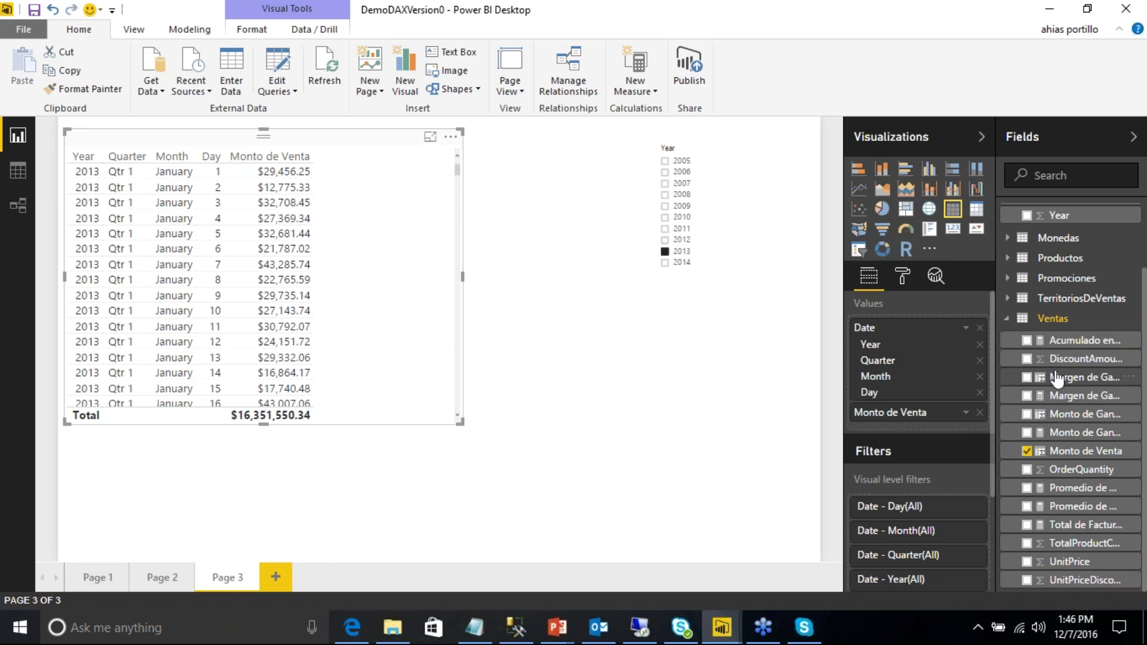
pyautogui.click(1028, 340)
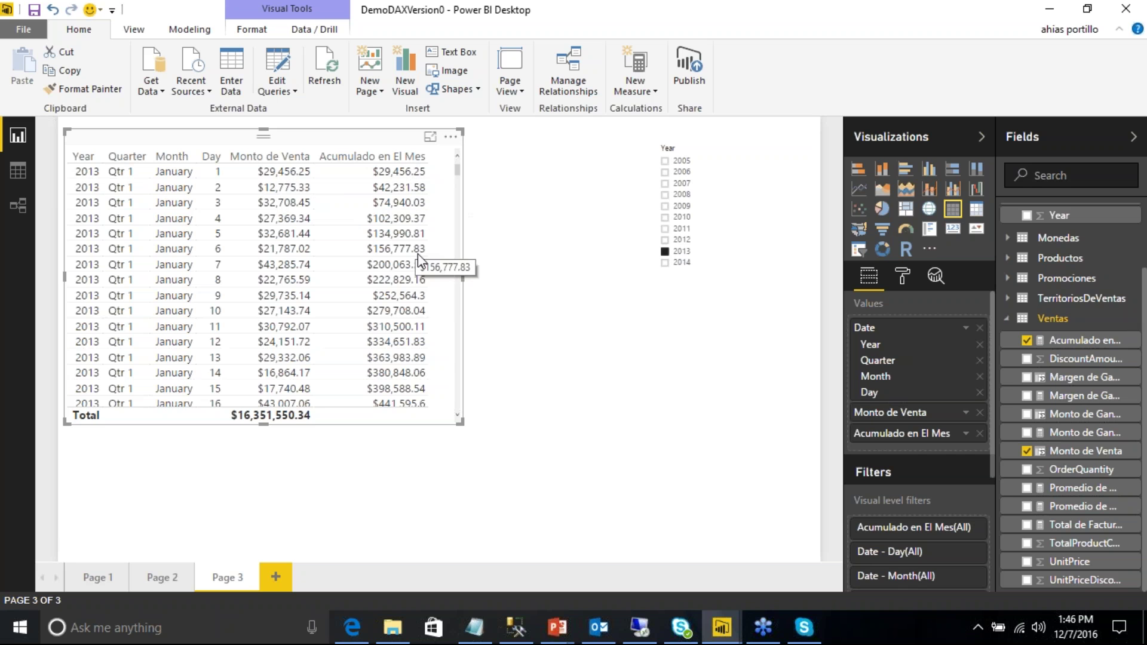
pyautogui.scroll(-6, 422, 293)
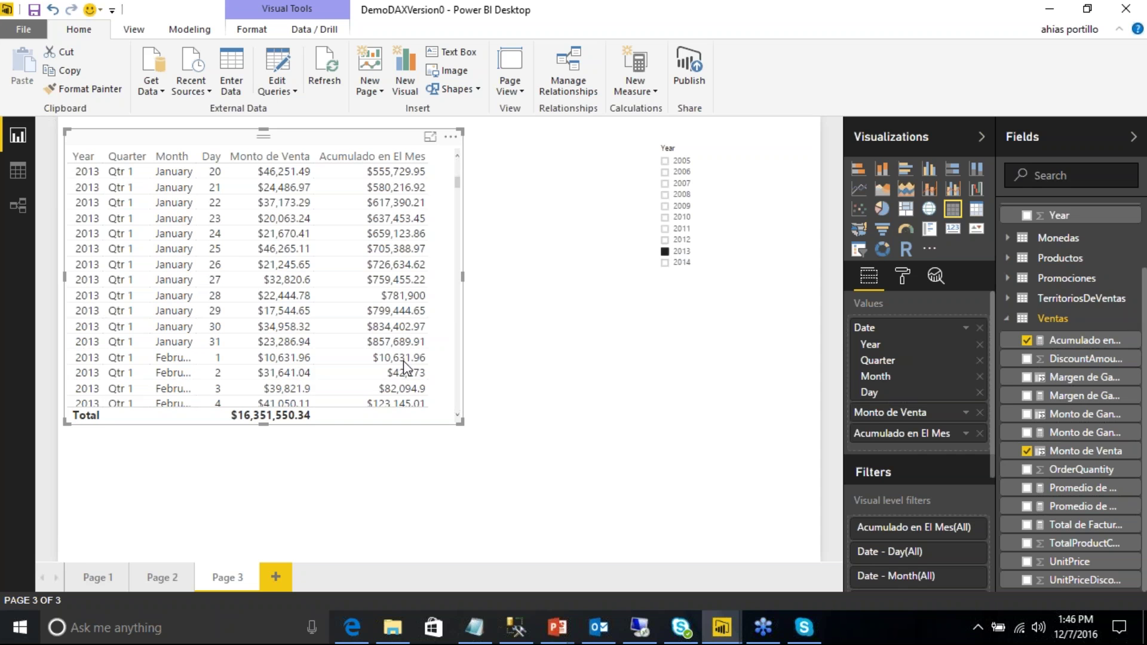
pyautogui.scroll(-1, 395, 362)
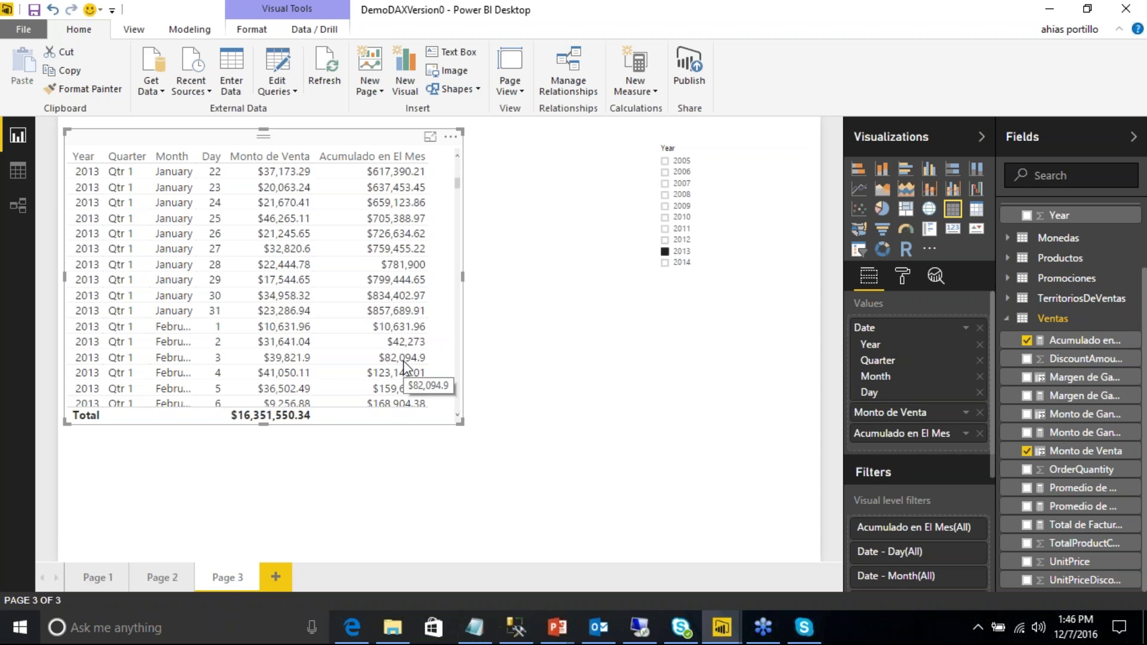
# Step: Start a new measure in the Ventas table, then review the ALL and "12/31" arguments of the Acumulado en Anno formula in Notepad's DAX.txt
pyautogui.click(14, 173)
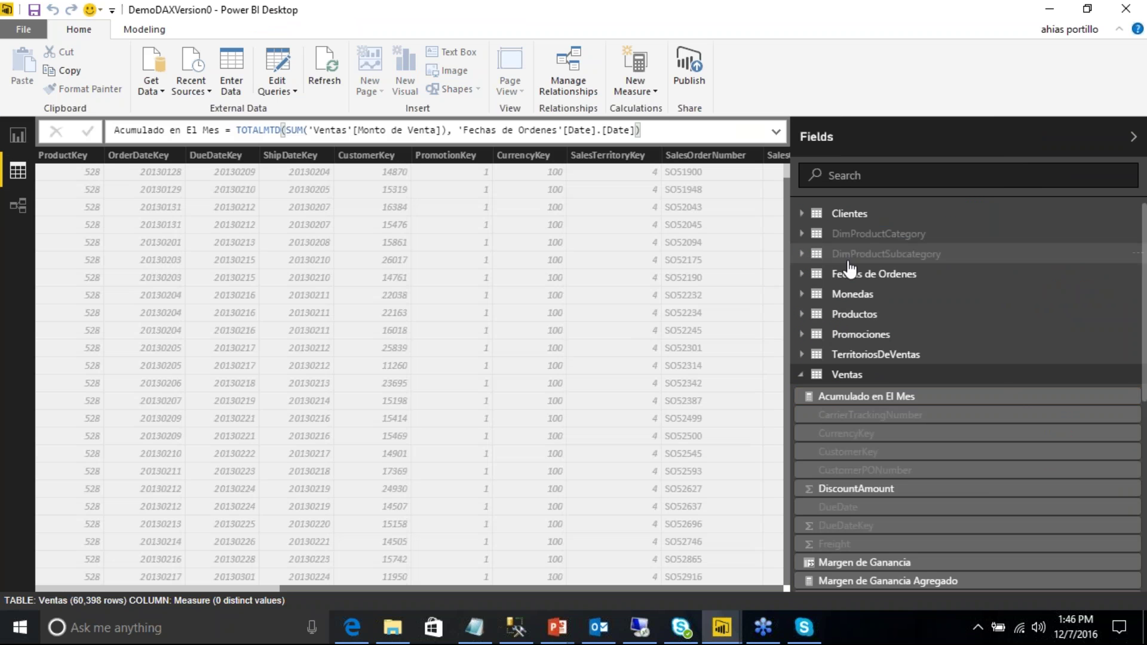
pyautogui.click(651, 92)
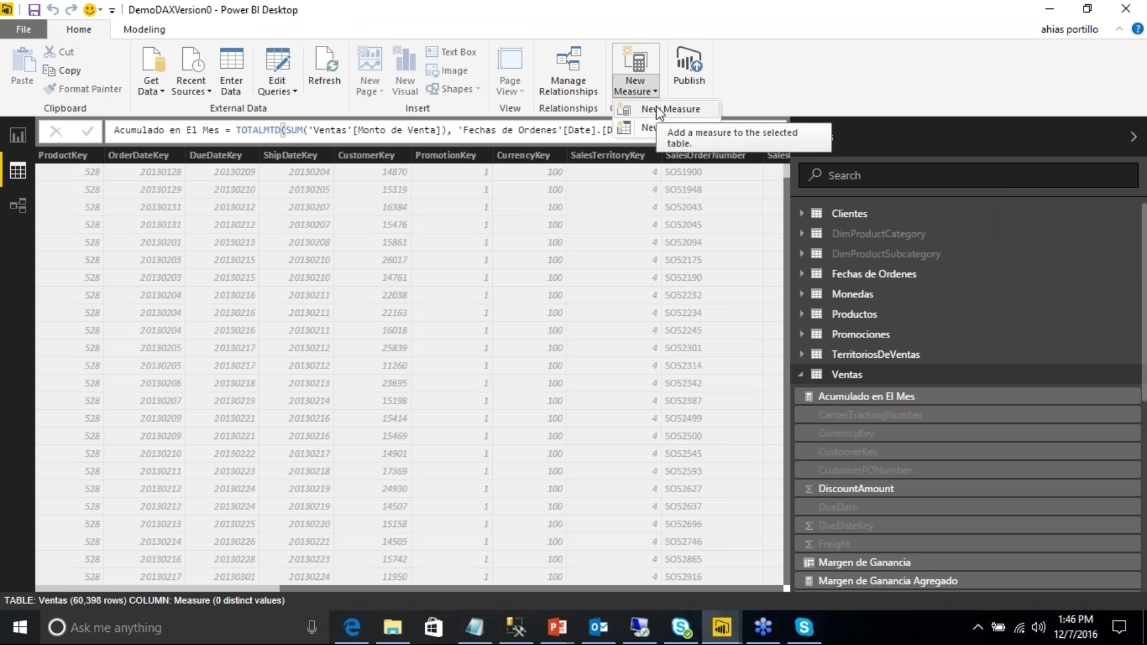
pyautogui.click(657, 109)
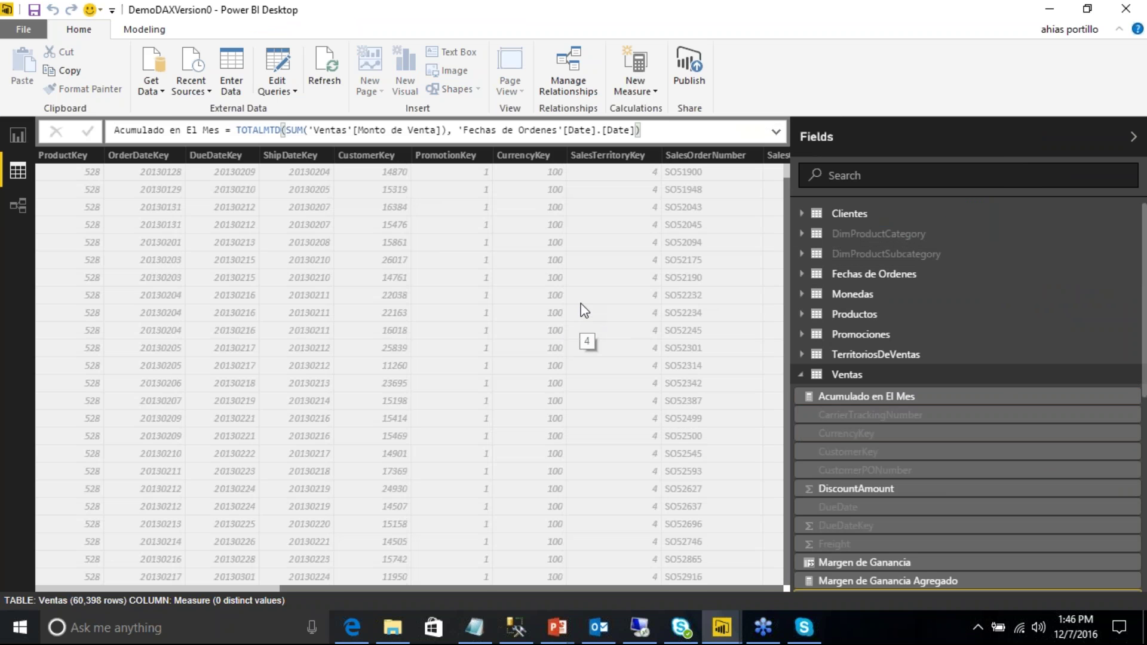
pyautogui.click(473, 629)
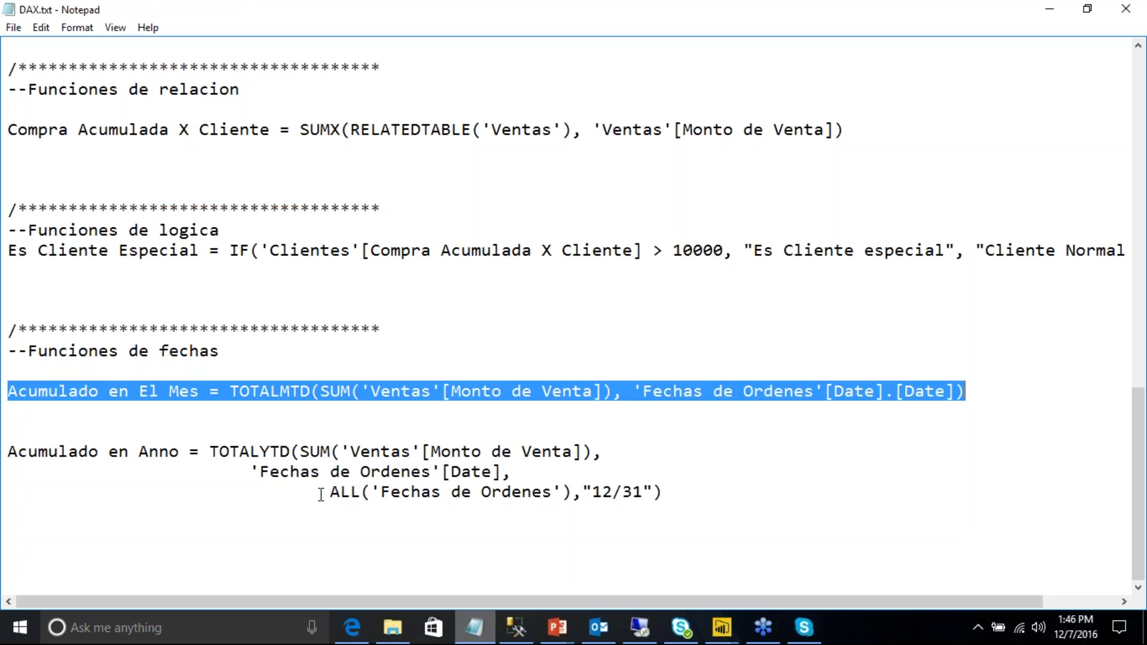
pyautogui.moveTo(321, 494); pyautogui.dragTo(560, 495)
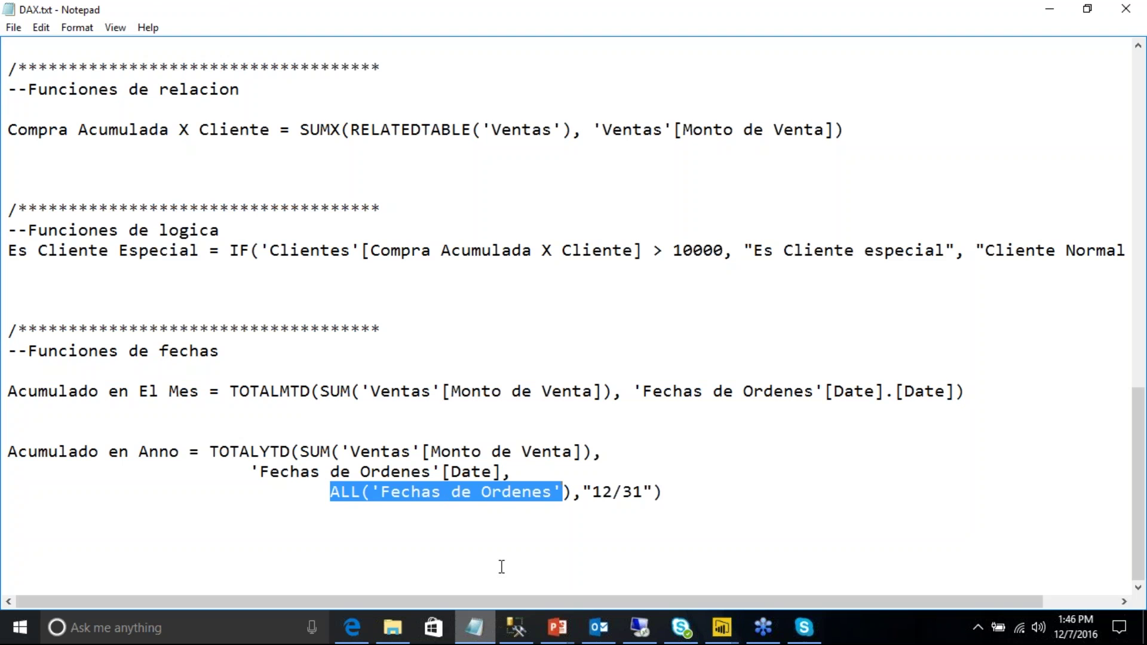
pyautogui.click(635, 509)
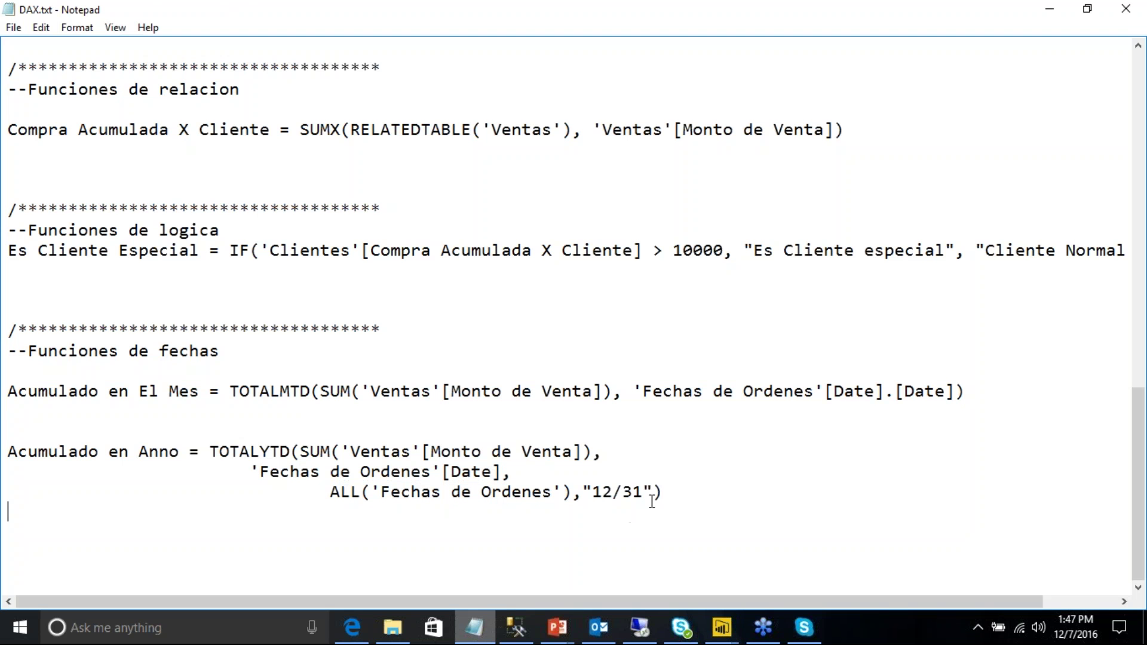
pyautogui.moveTo(653, 492); pyautogui.dragTo(583, 492)
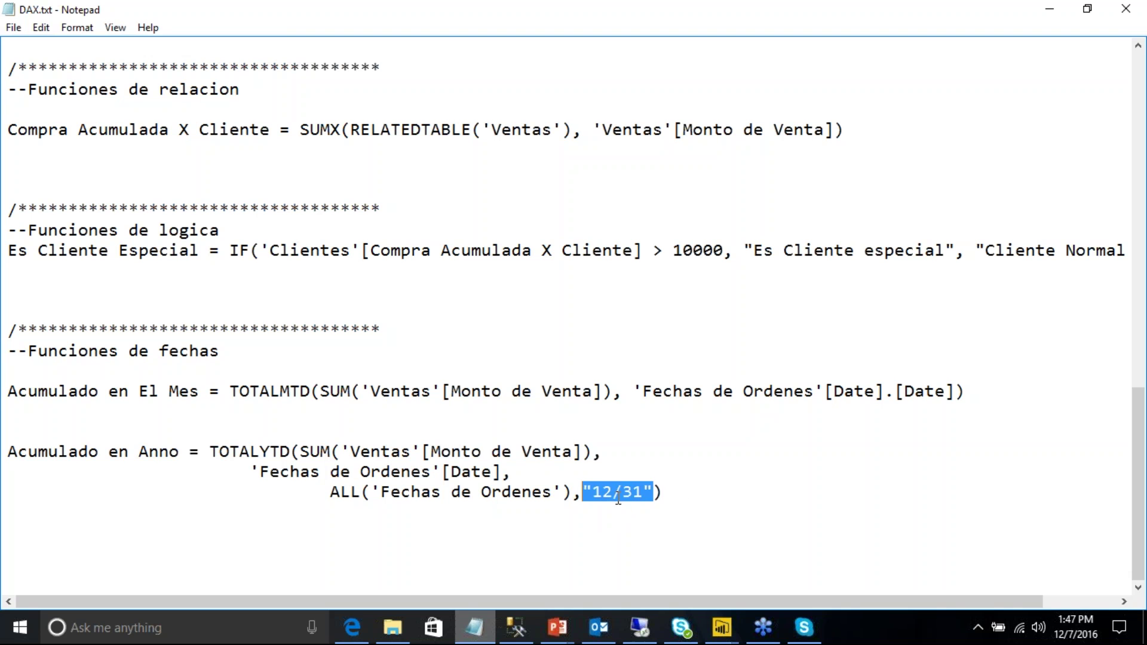
# Step: Create the Acumulado en Anno measure from the TOTALYTD formula copied out of DAX.txt, and save the Power BI report
pyautogui.click(685, 492)
pyautogui.hotkey('shift', 'Left')
pyautogui.hotkey('shift', 'Left')
pyautogui.hotkey('shift', 'Left')
pyautogui.hotkey('shift', 'Left')
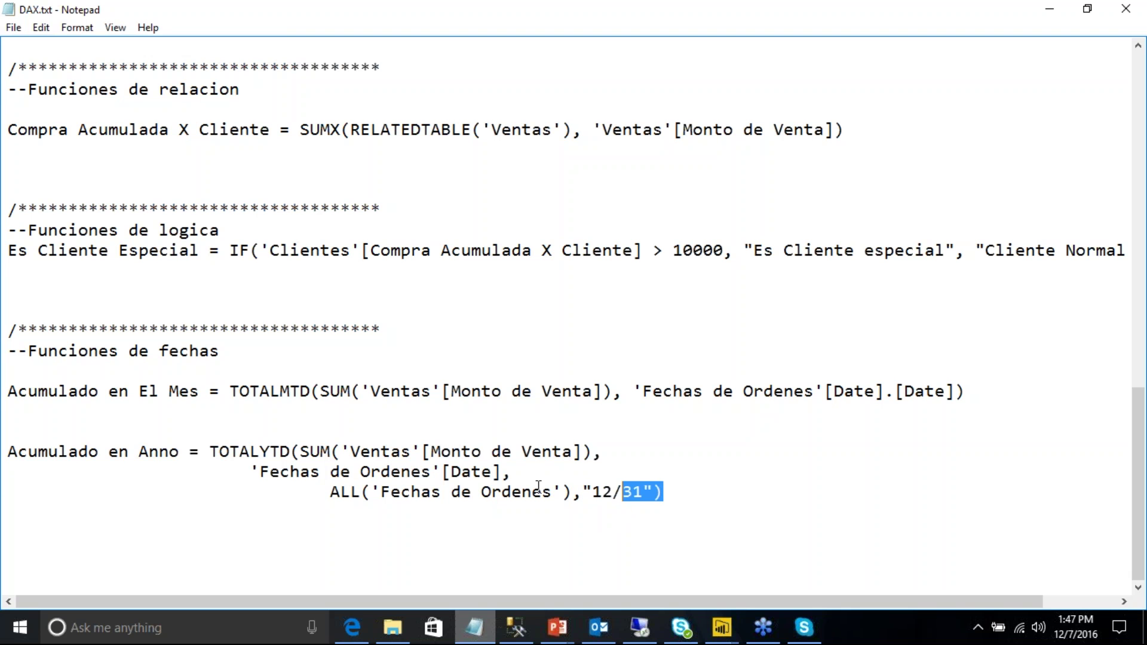
pyautogui.keyDown('shift'); pyautogui.click(8, 452); pyautogui.keyUp('shift')
pyautogui.hotkey('ctrl', 'c')
pyautogui.click(1045, 13)
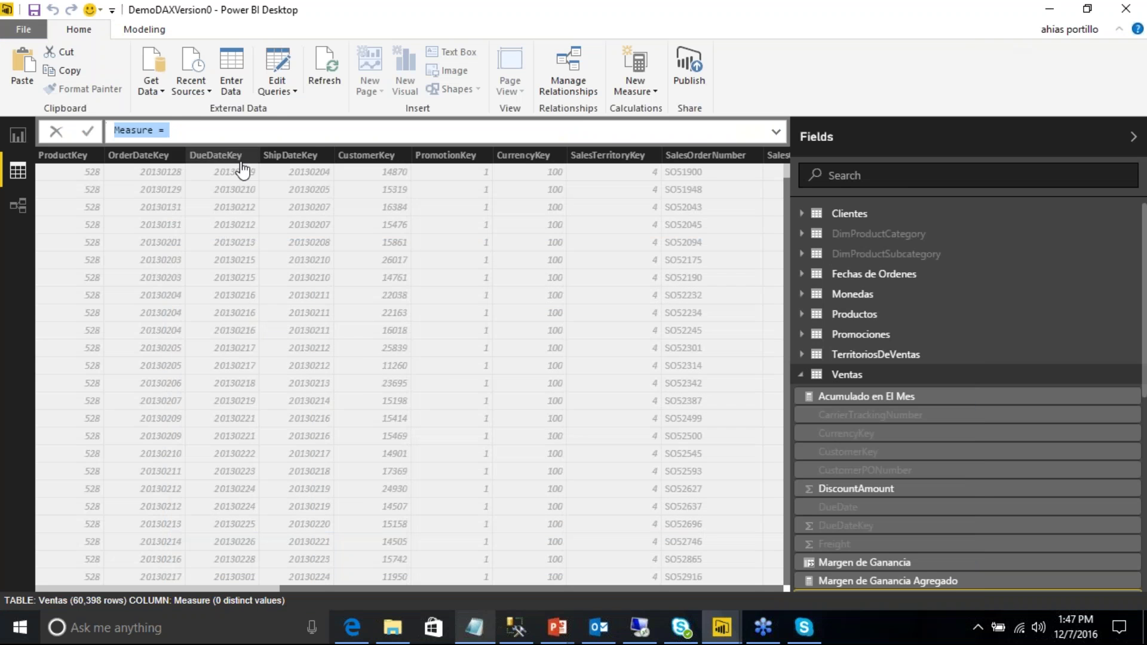
pyautogui.hotkey('ctrl', 'v')
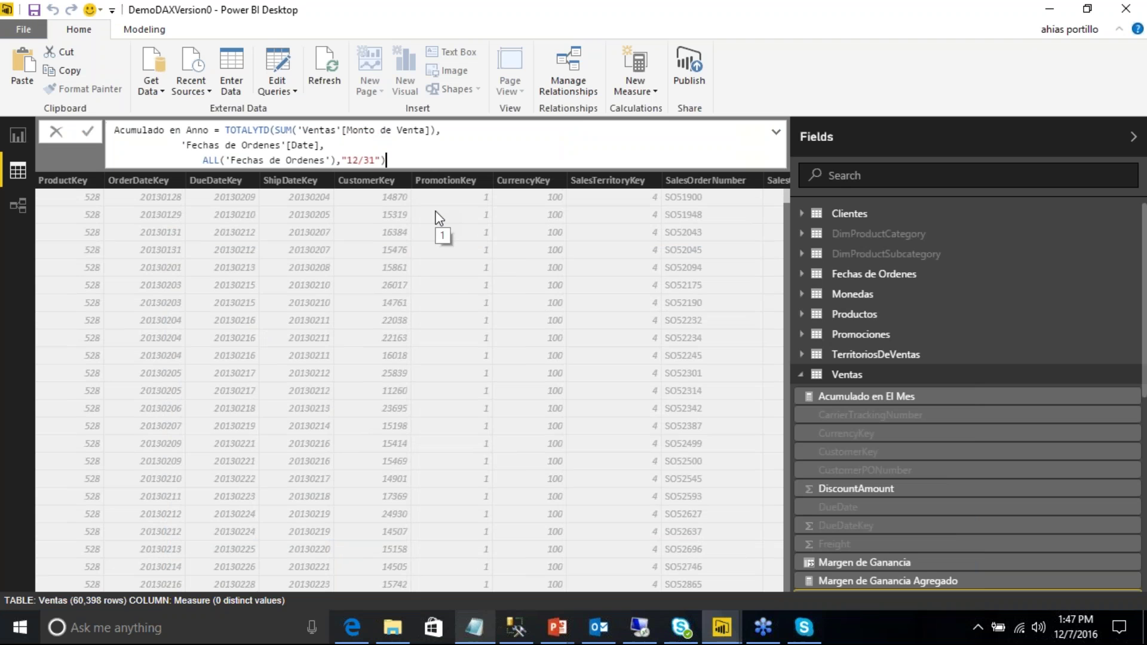
pyautogui.click(34, 15)
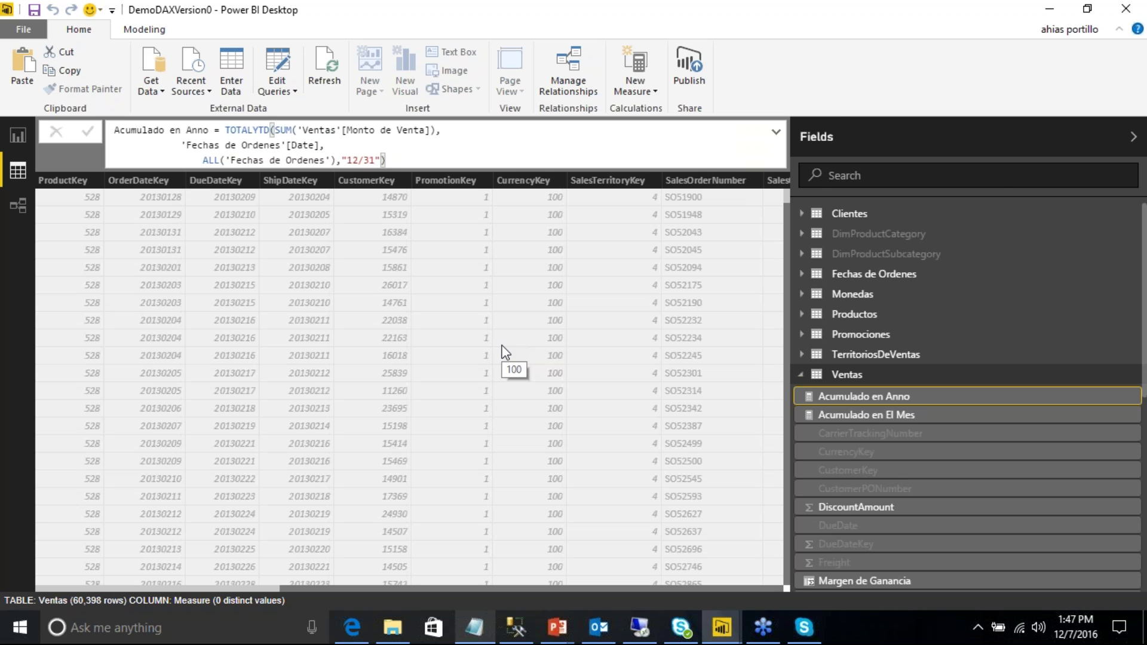
# Step: Add the Acumulado en Anno measure to the date table on Page 3, widen the table and examine the accumulation from January into February
pyautogui.click(18, 136)
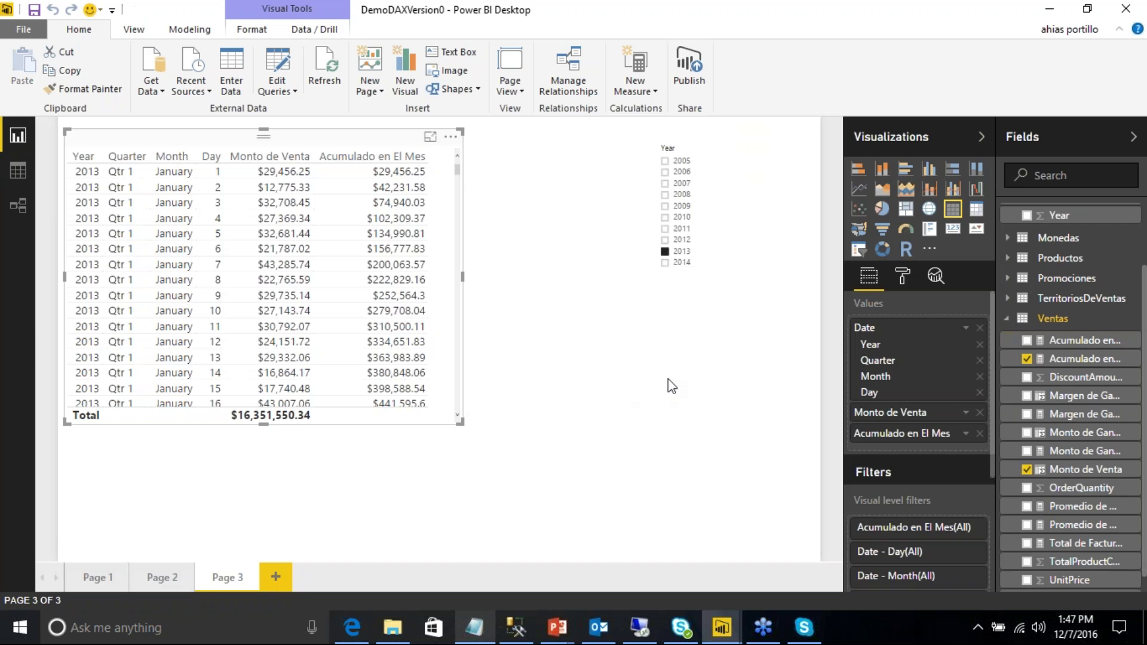
pyautogui.click(1027, 340)
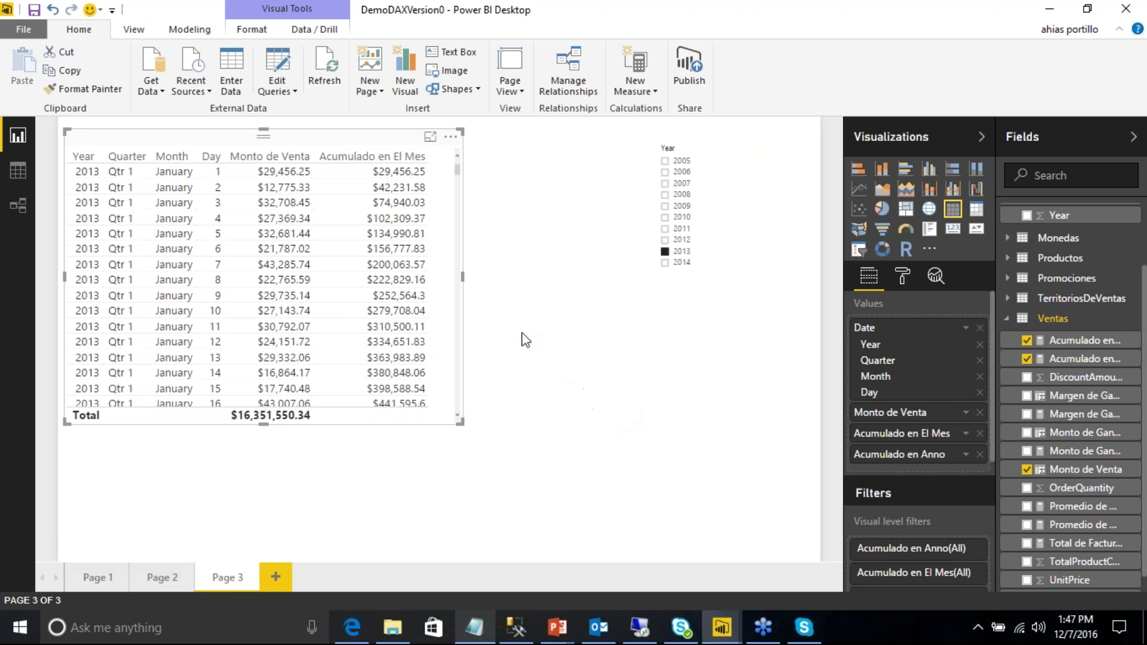
pyautogui.moveTo(464, 278); pyautogui.dragTo(595, 290)
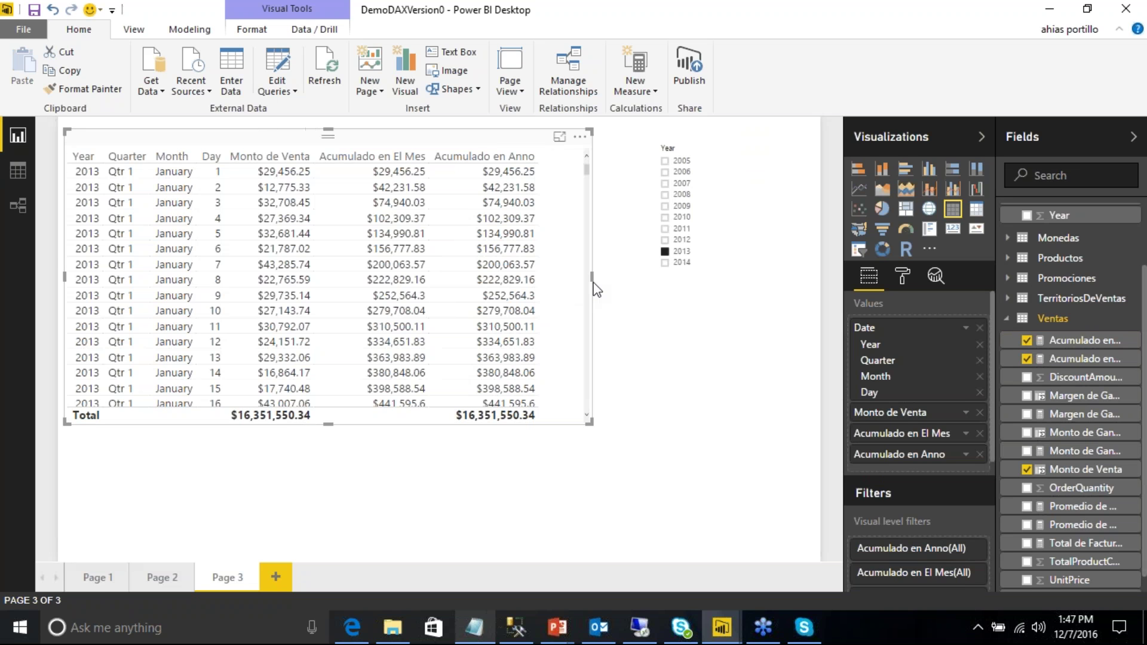
pyautogui.click(595, 290)
pyautogui.scroll(-3, 510, 302)
pyautogui.scroll(-4, 510, 299)
pyautogui.scroll(-2, 503, 289)
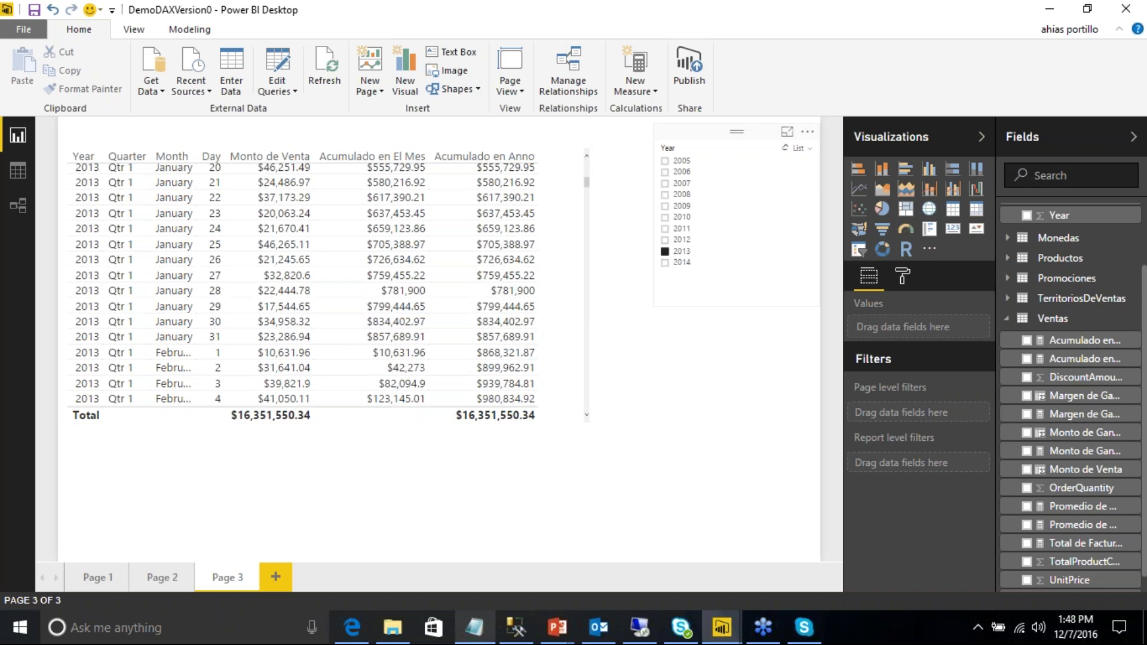
# Step: Turn off single selection in the Year slicer and filter it to 2013 and 2014
pyautogui.click(665, 172)
pyautogui.click(902, 276)
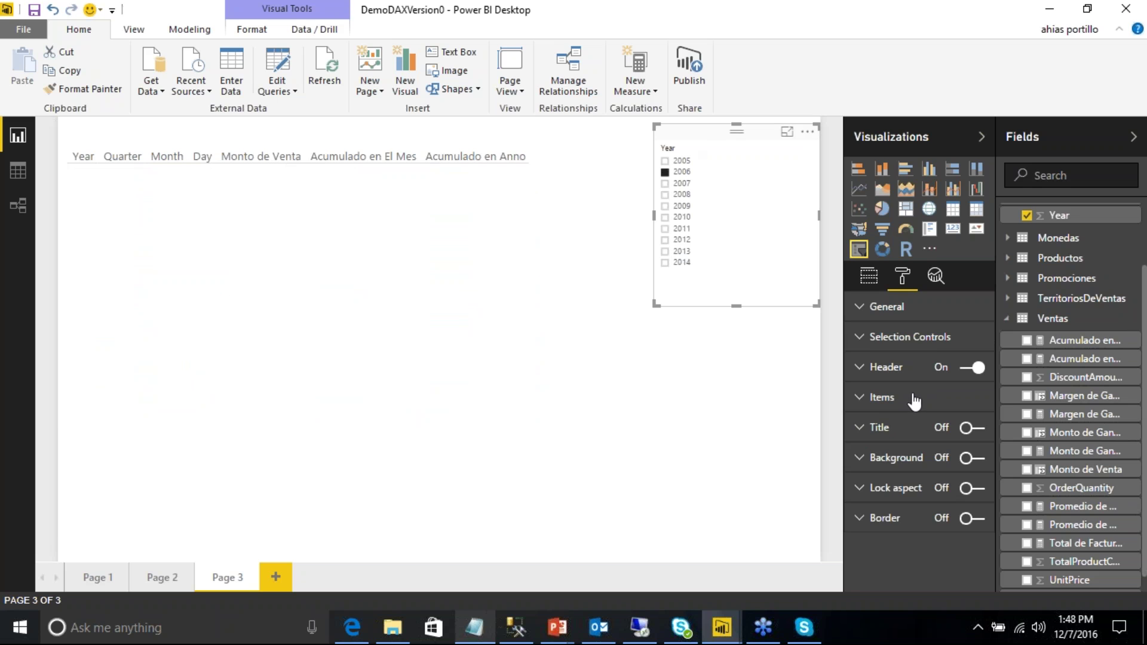
pyautogui.click(861, 346)
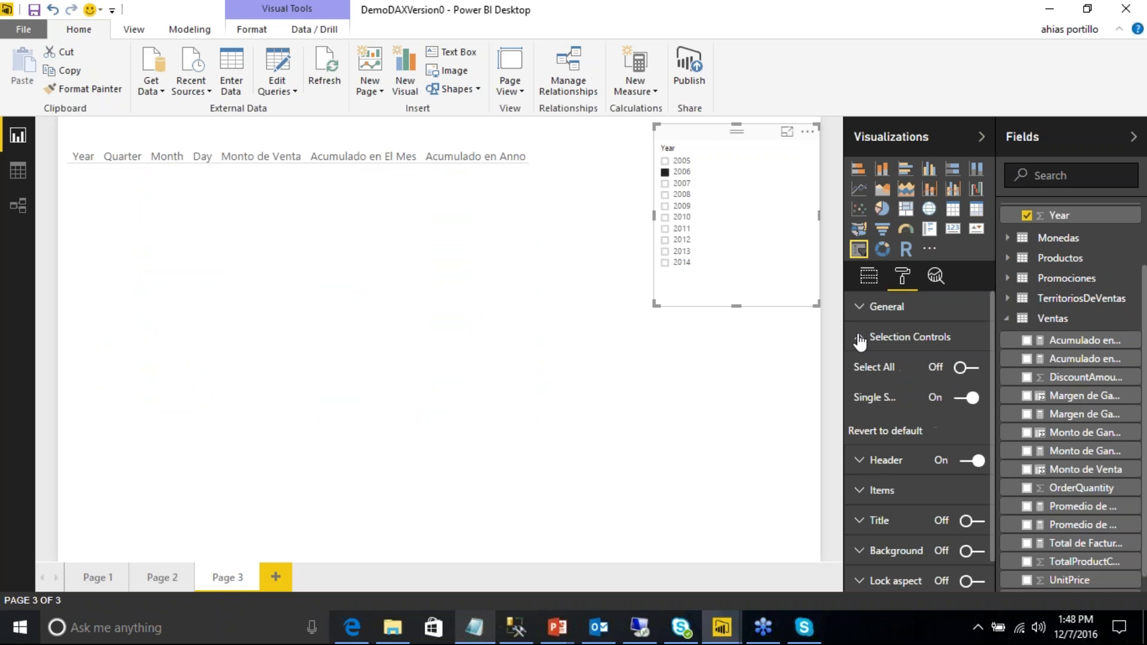
pyautogui.click(963, 398)
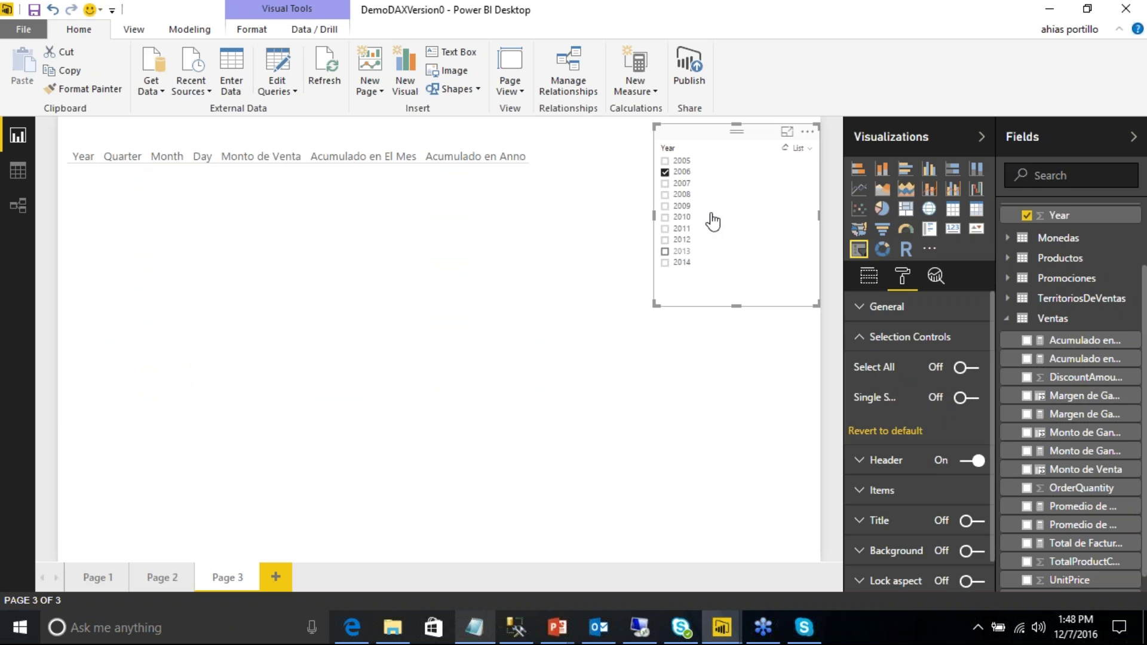
pyautogui.click(667, 252)
pyautogui.click(666, 173)
pyautogui.click(665, 262)
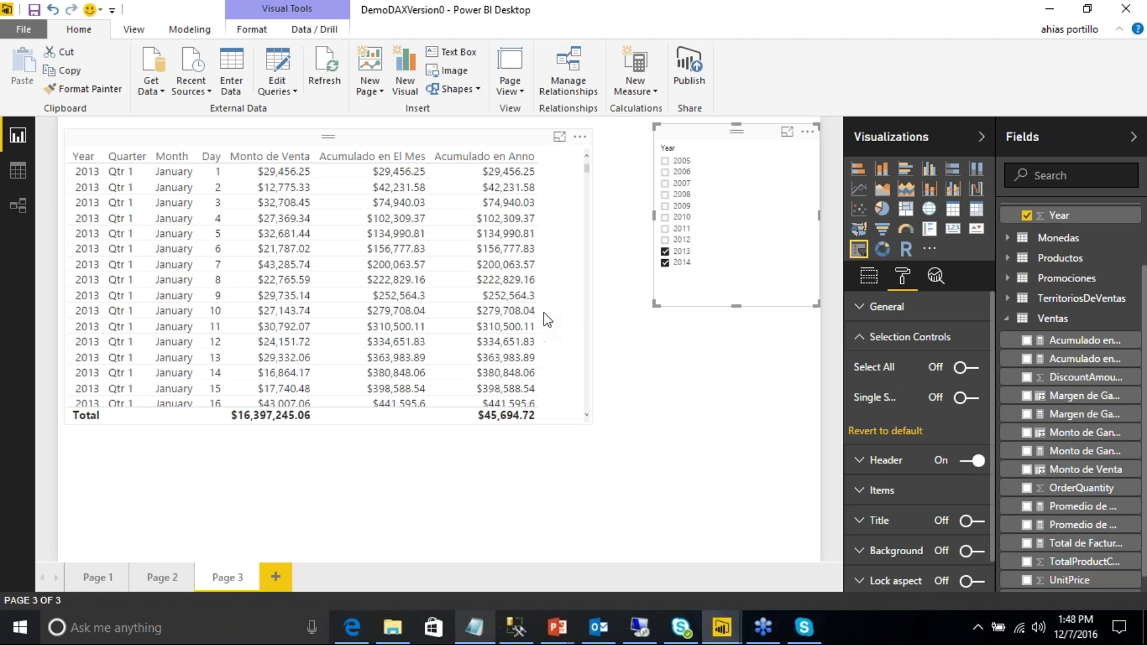
# Step: Examine how the monthly and yearly accumulated columns progress through 2013 and across the change into January and February 2014
pyautogui.scroll(-7, 449, 267)
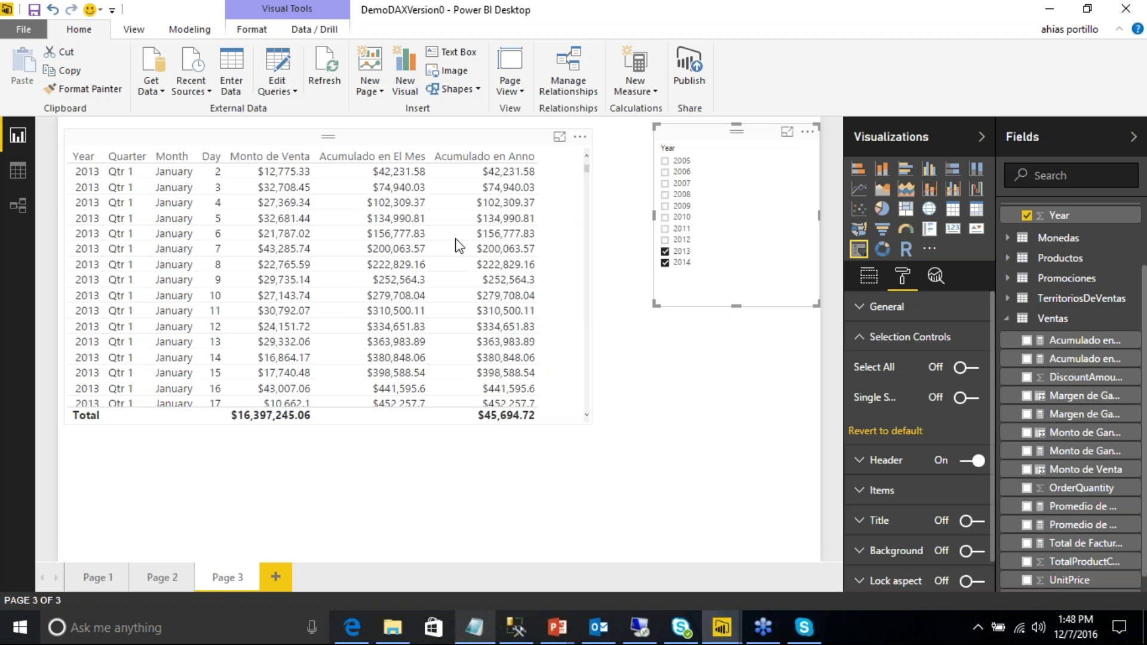
pyautogui.scroll(-12, 450, 267)
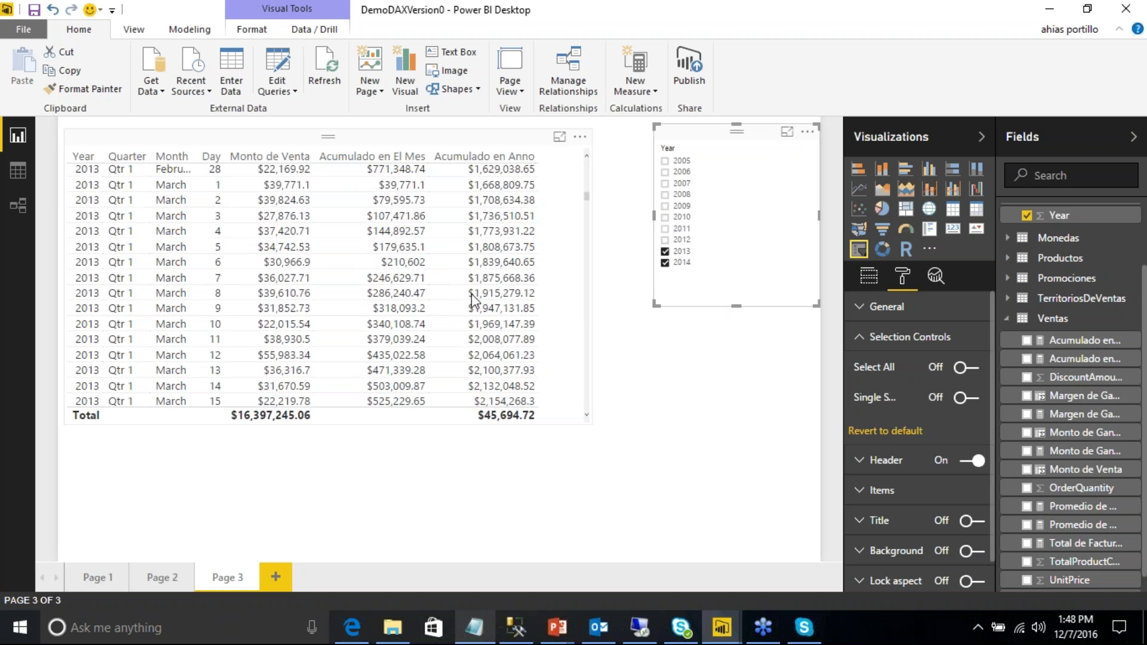
pyautogui.scroll(-4, 472, 293)
pyautogui.moveTo(584, 203); pyautogui.dragTo(575, 282)
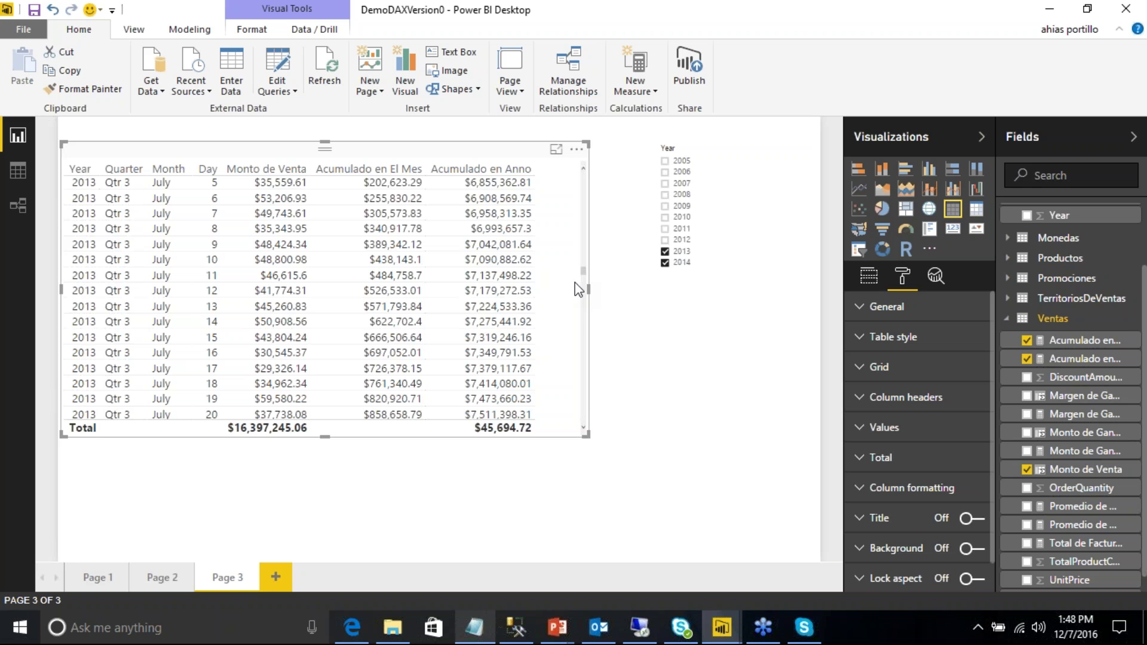
pyautogui.moveTo(575, 282); pyautogui.dragTo(575, 359)
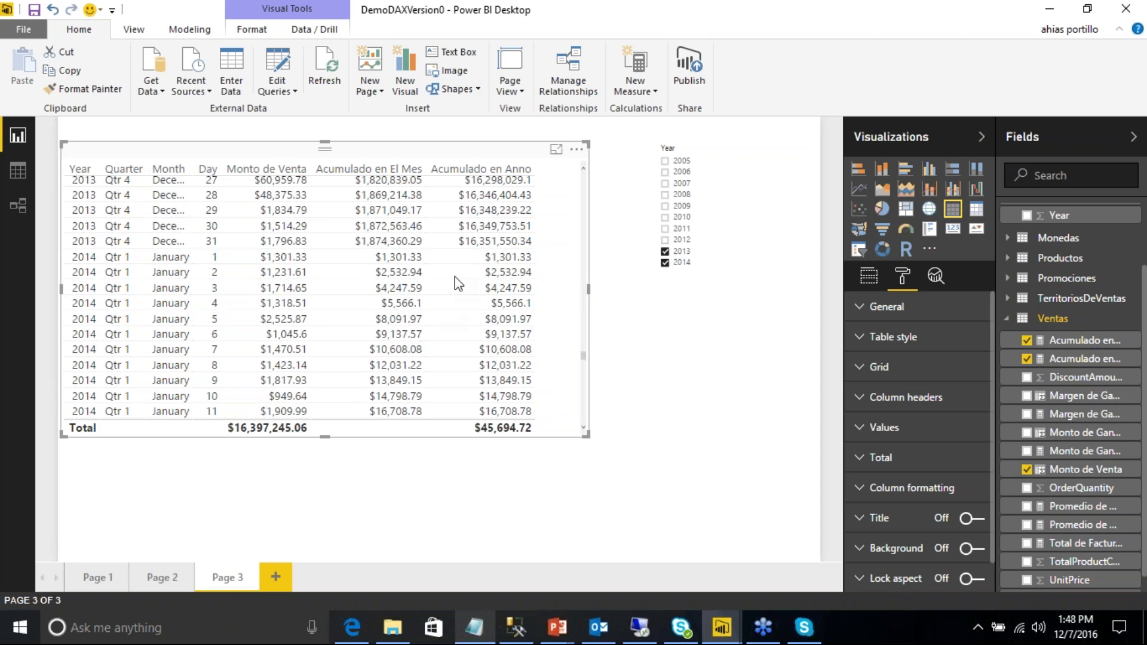
pyautogui.scroll(-10, 457, 283)
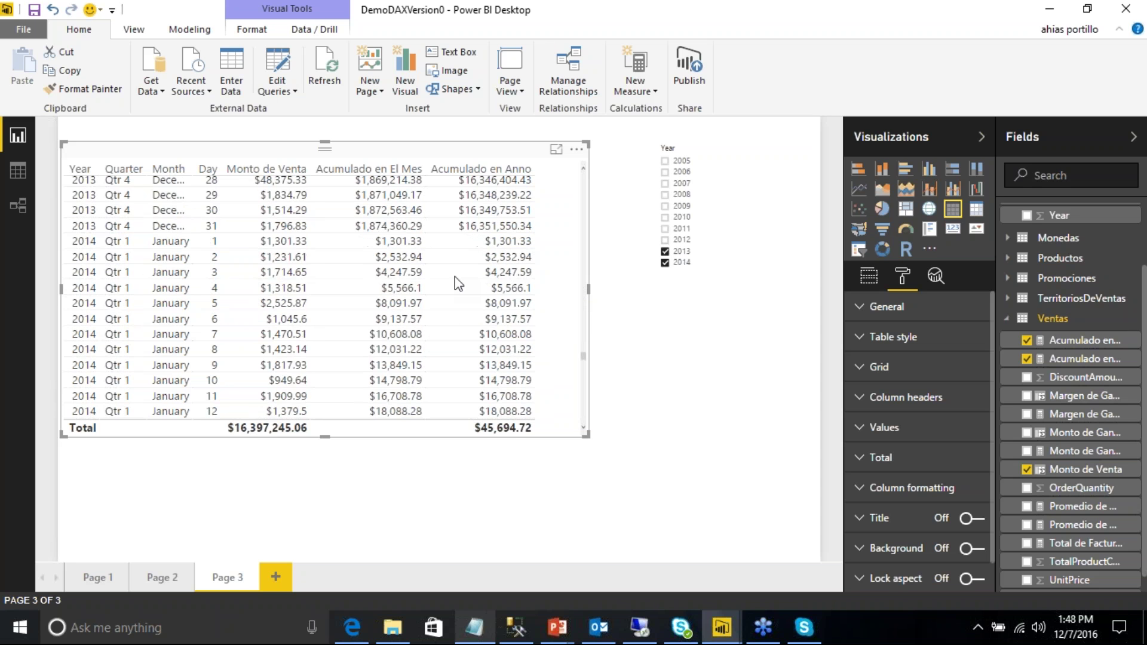
pyautogui.scroll(-2, 458, 283)
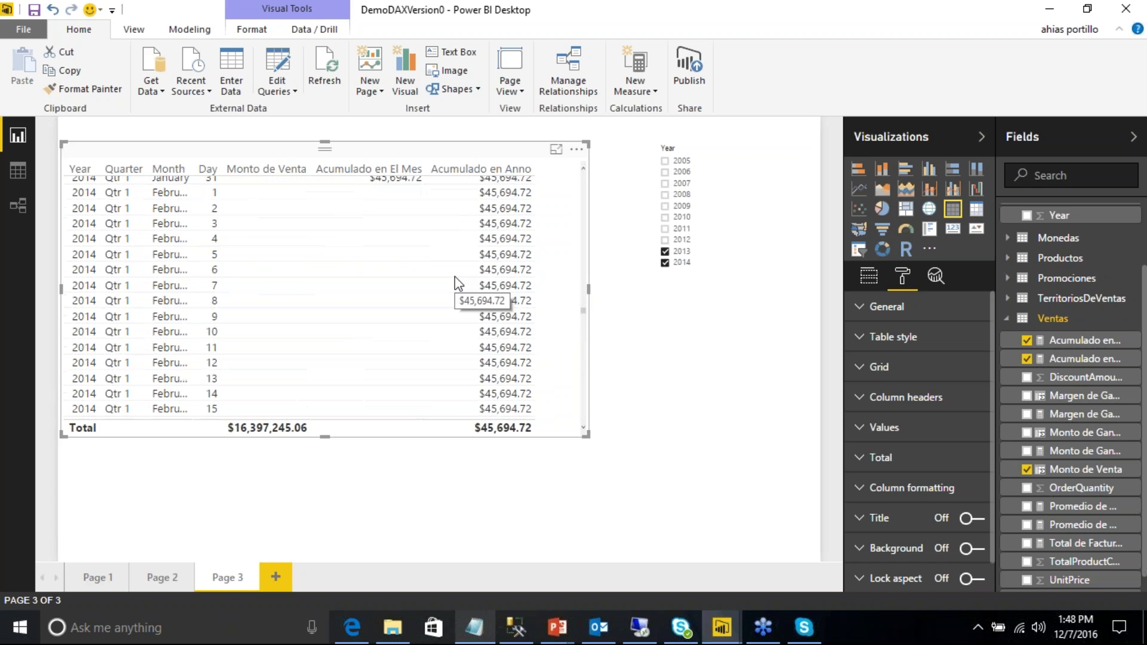
pyautogui.scroll(-3, 455, 277)
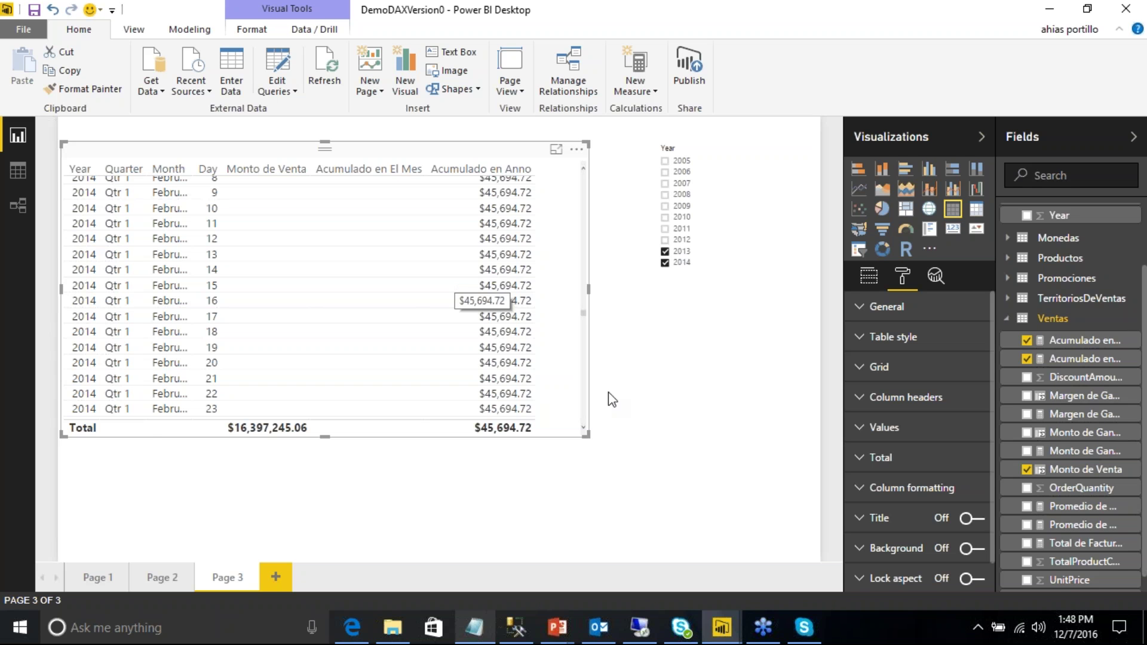
# Step: Switch to the running PowerPoint slide show of the presentation
pyautogui.click(557, 627)
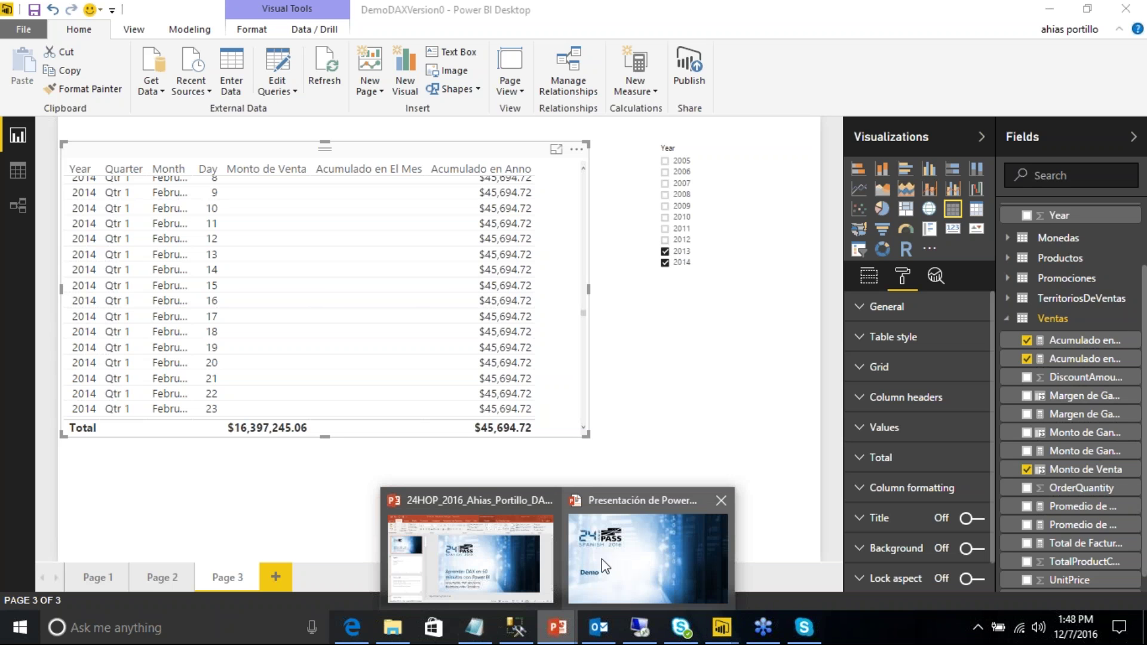
pyautogui.click(601, 559)
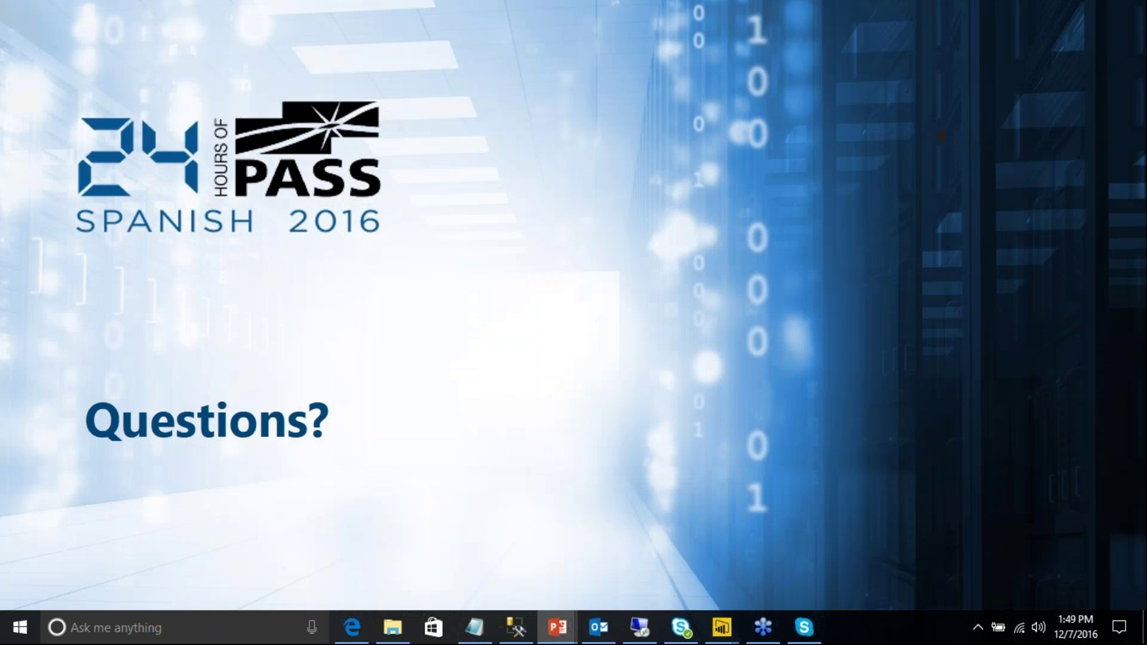